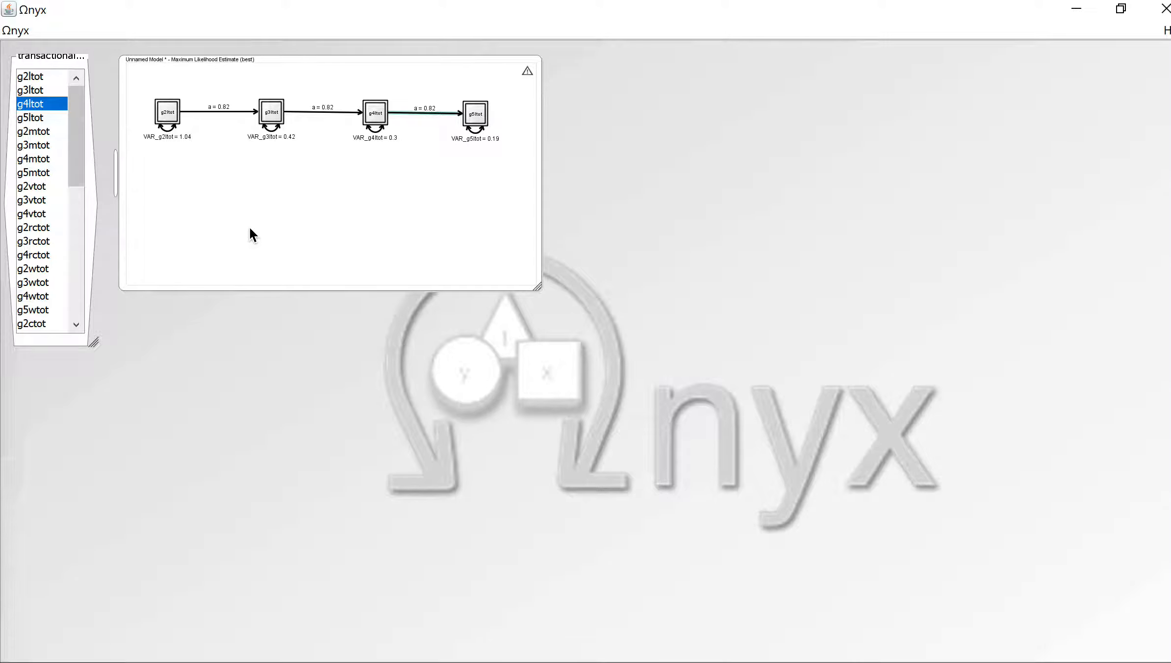
# Step: Rename the three regression paths from g2ltot through g5ltot, in order, as a1, a2 and a3
pyautogui.click(228, 112)
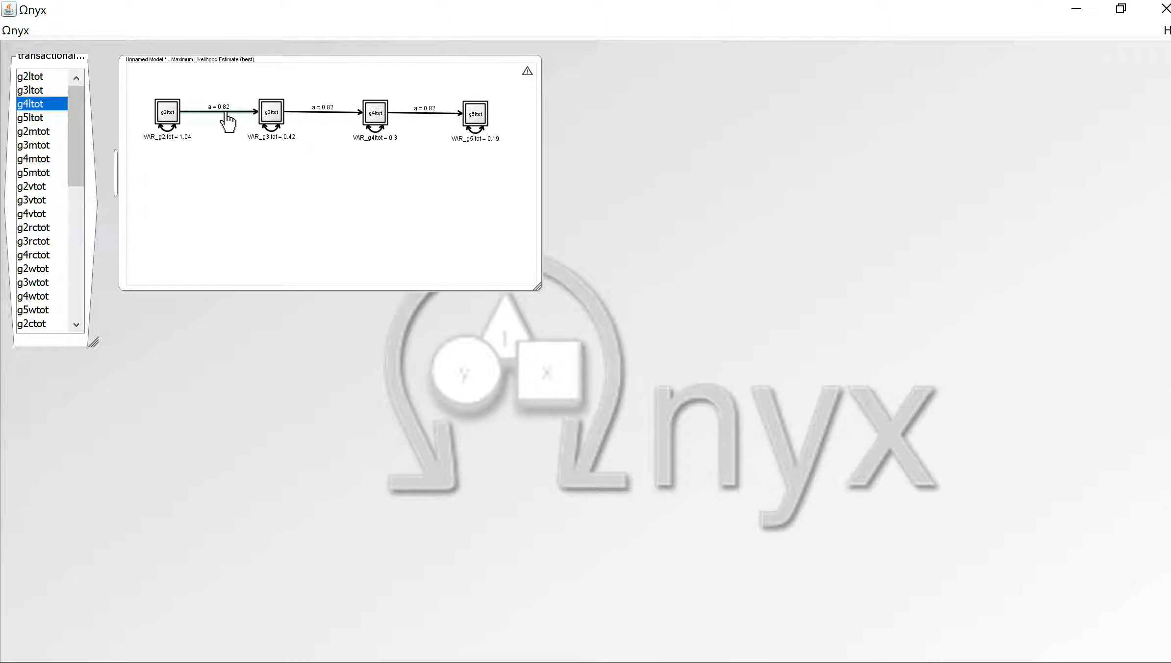
pyautogui.rightClick(225, 113)
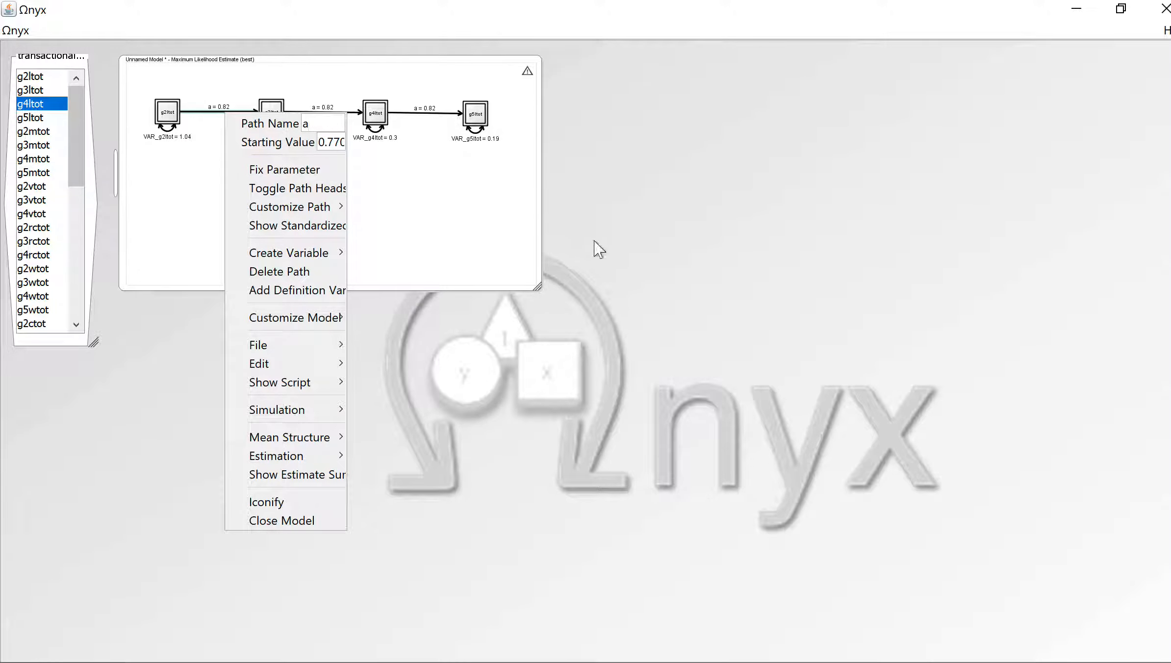
pyautogui.click(470, 204)
pyautogui.rightClick(348, 111)
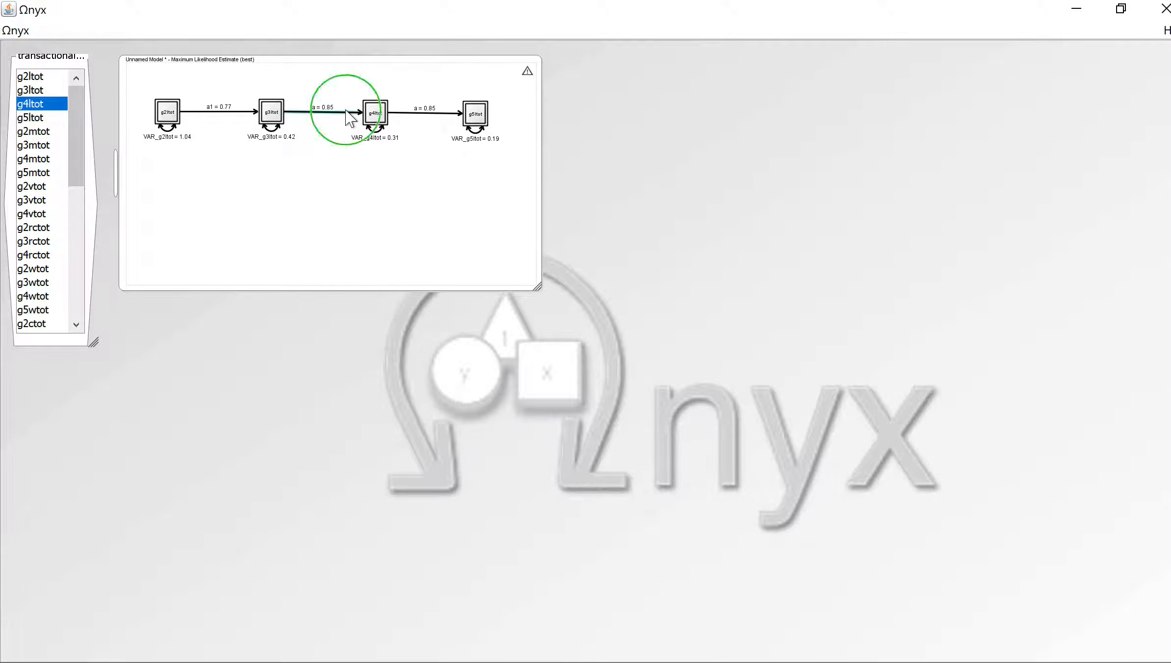
pyautogui.write('2')
pyautogui.click(474, 149)
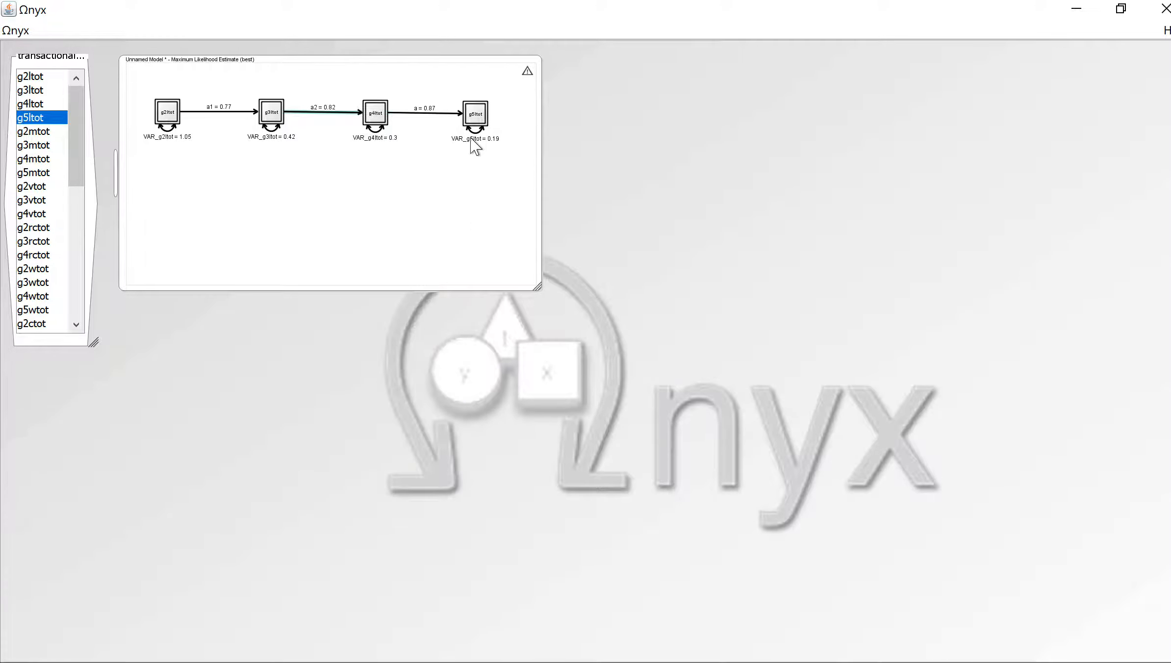
pyautogui.rightClick(424, 113)
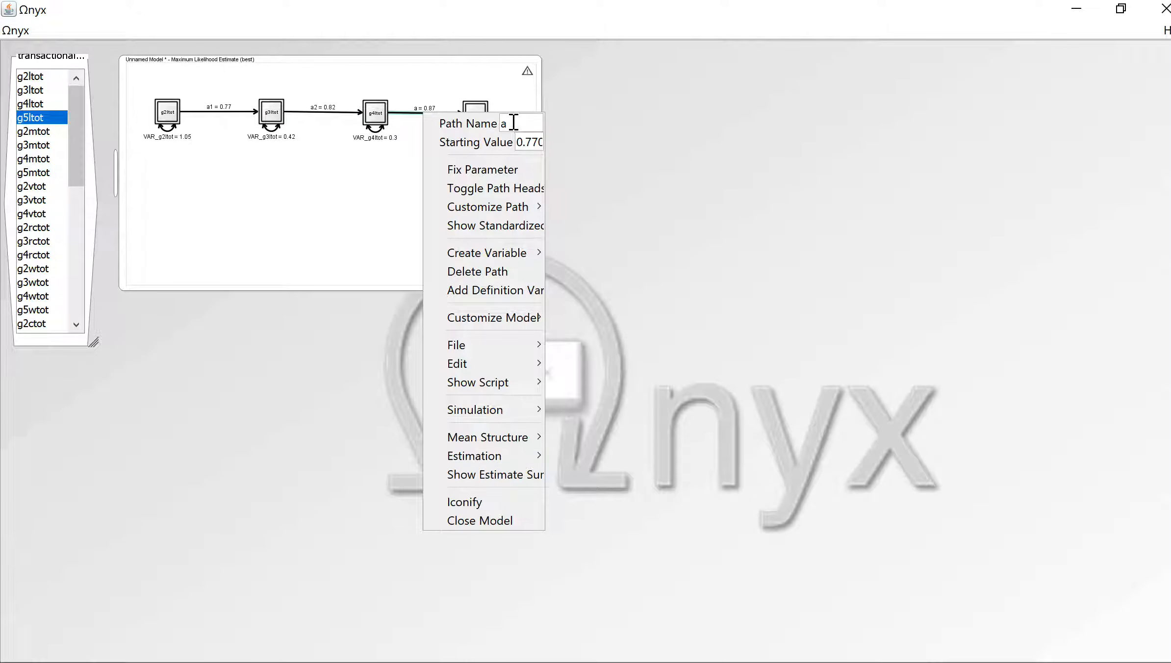
pyautogui.write('3')
pyautogui.click(625, 179)
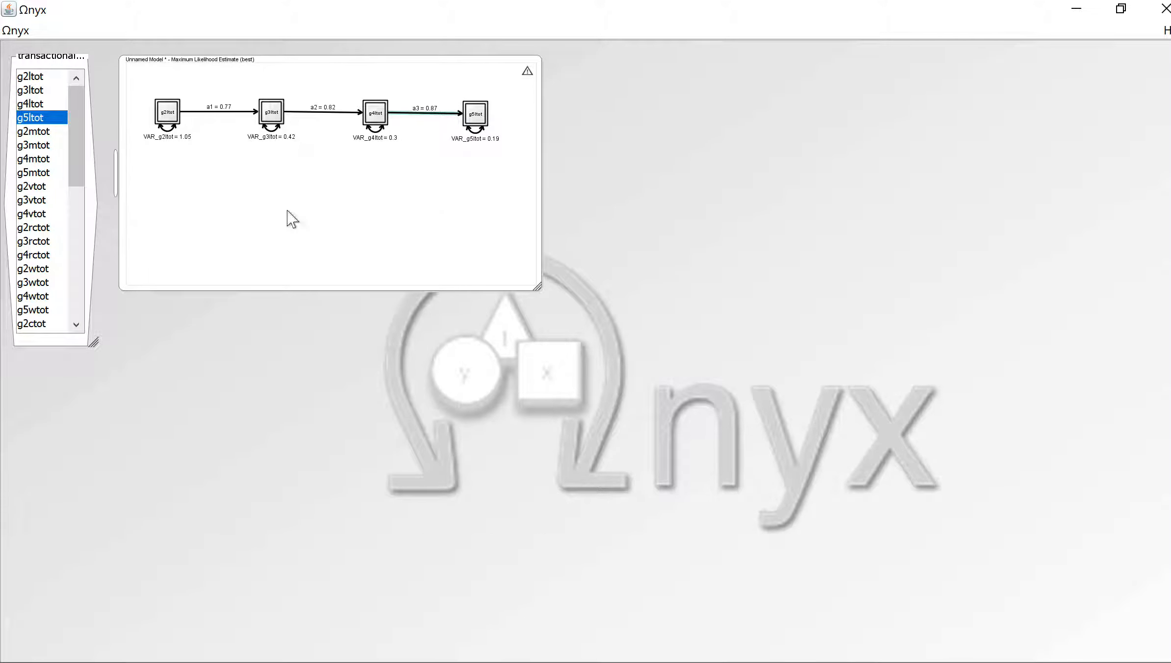
# Step: Show the estimate summary of the unconstrained model and enlarge it to read all fit statistics and convergence notes
pyautogui.rightClick(180, 222)
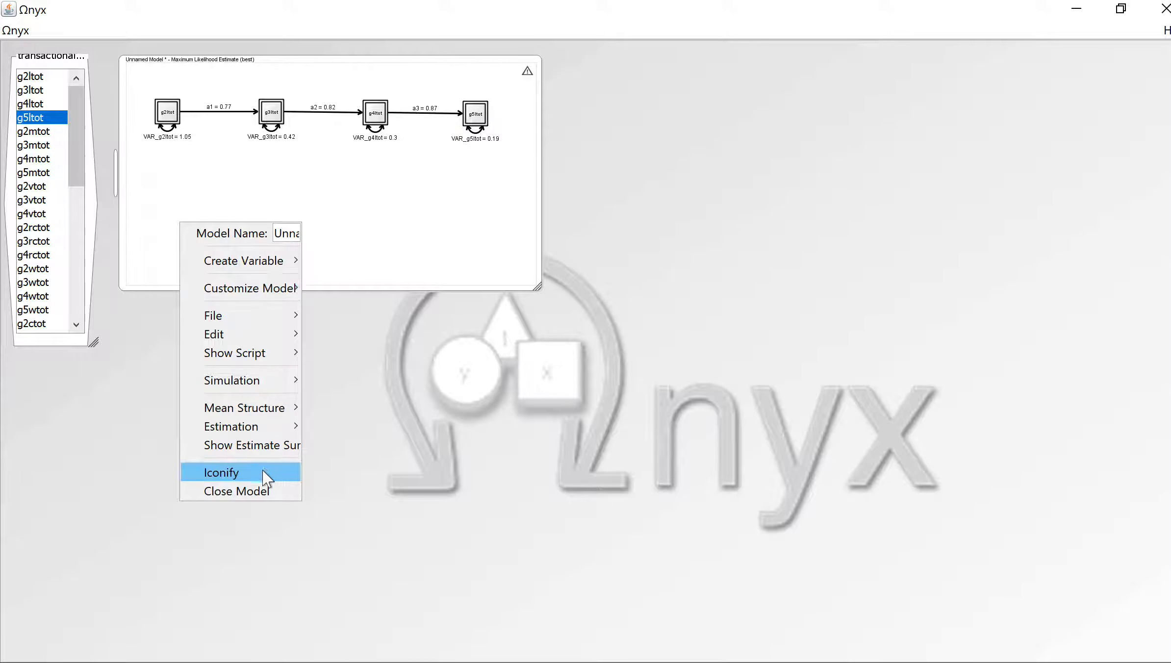
pyautogui.click(260, 445)
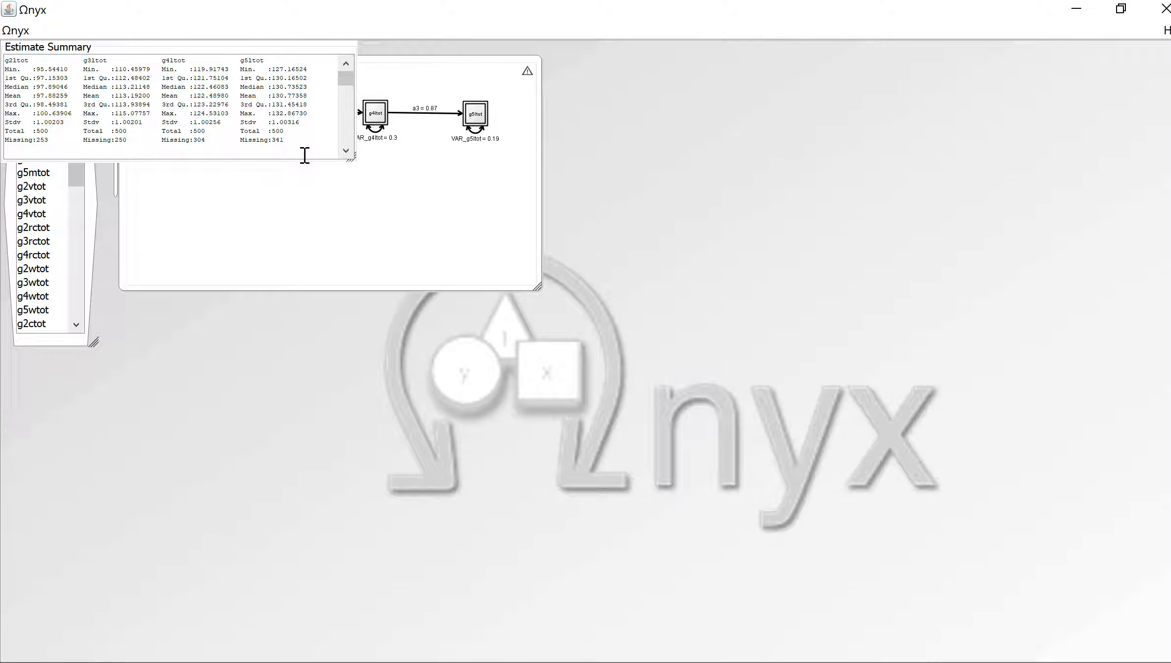
pyautogui.moveTo(351, 160); pyautogui.dragTo(407, 595)
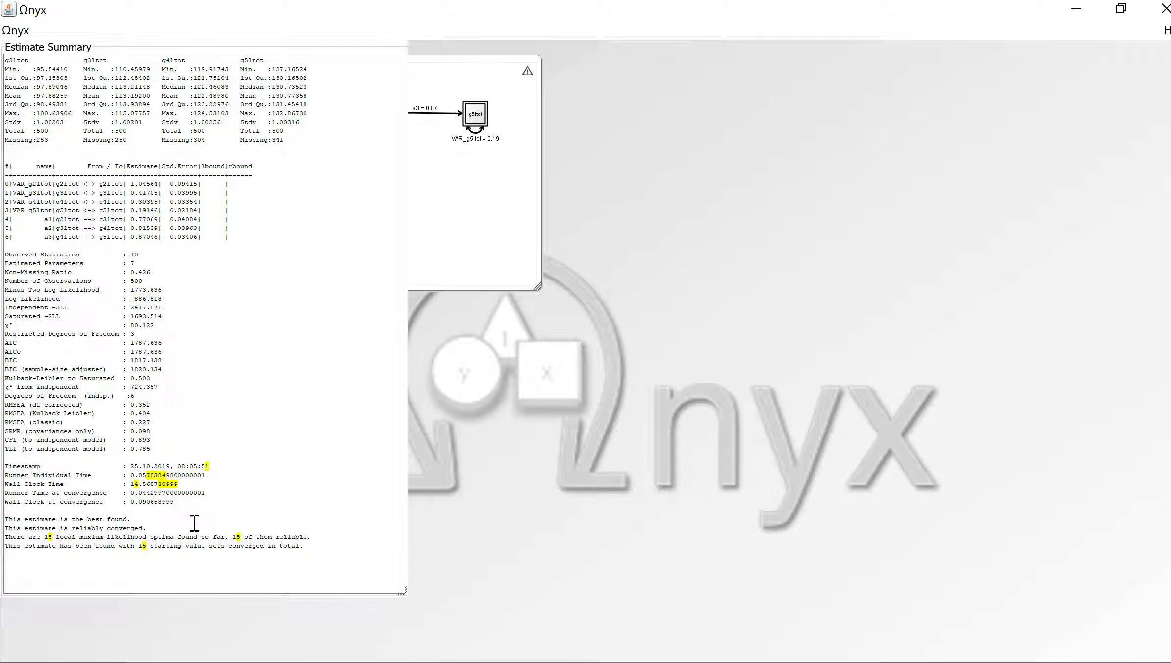
pyautogui.moveTo(183, 525); pyautogui.dragTo(11, 524)
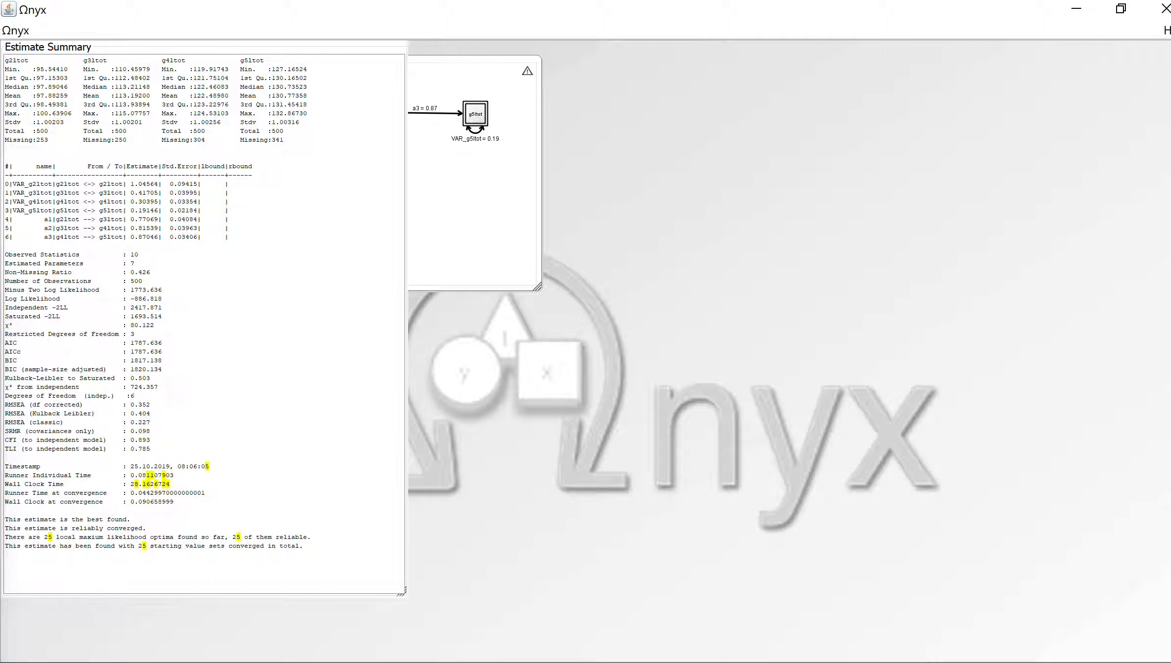
# Step: Switch to the Excel workbook Book1 and enter 80.122 for X² and 3 for DF in the no constraint row
pyautogui.moveTo(0, 466); pyautogui.dragTo(835, 60)
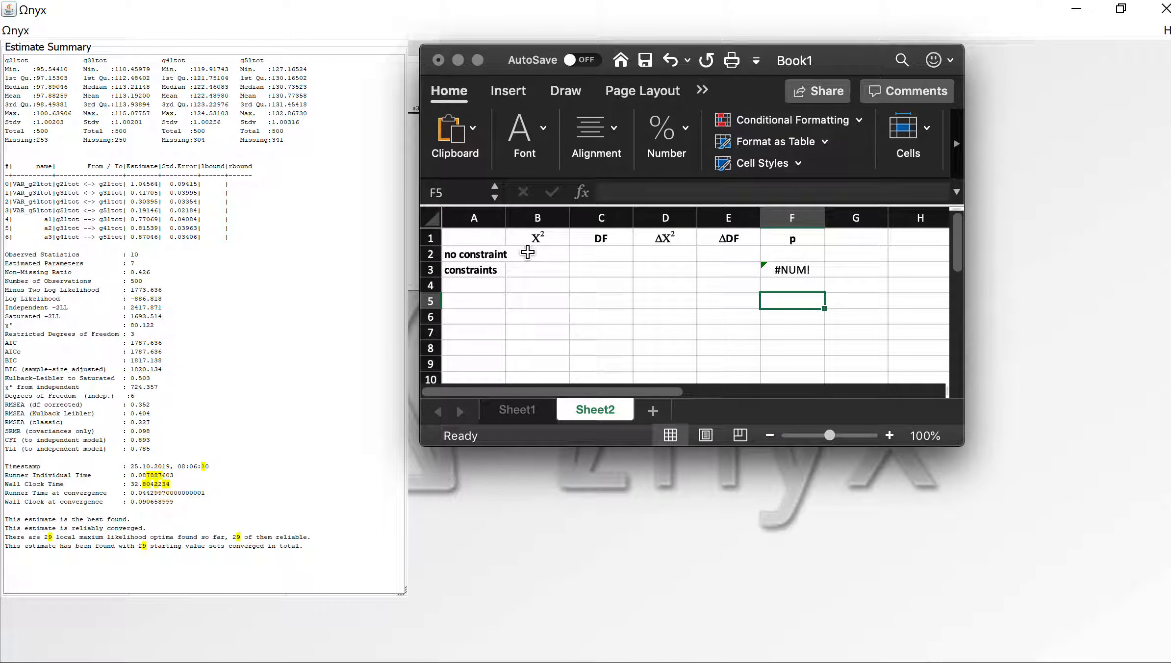
pyautogui.click(528, 252)
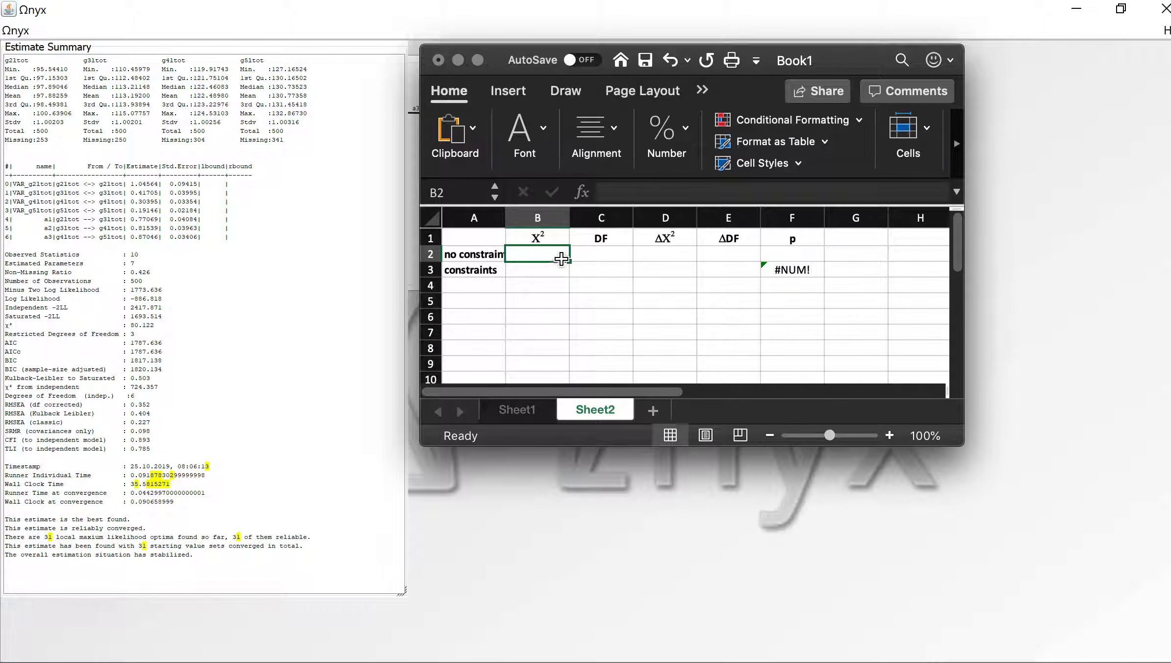
pyautogui.click(619, 257)
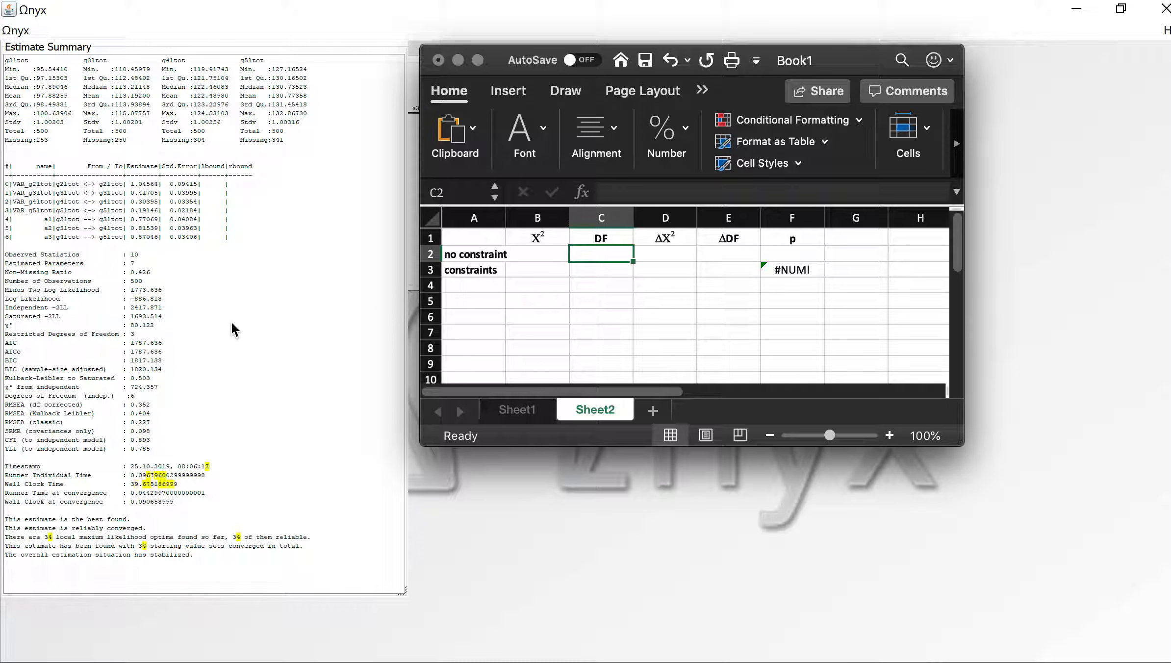
pyautogui.click(536, 253)
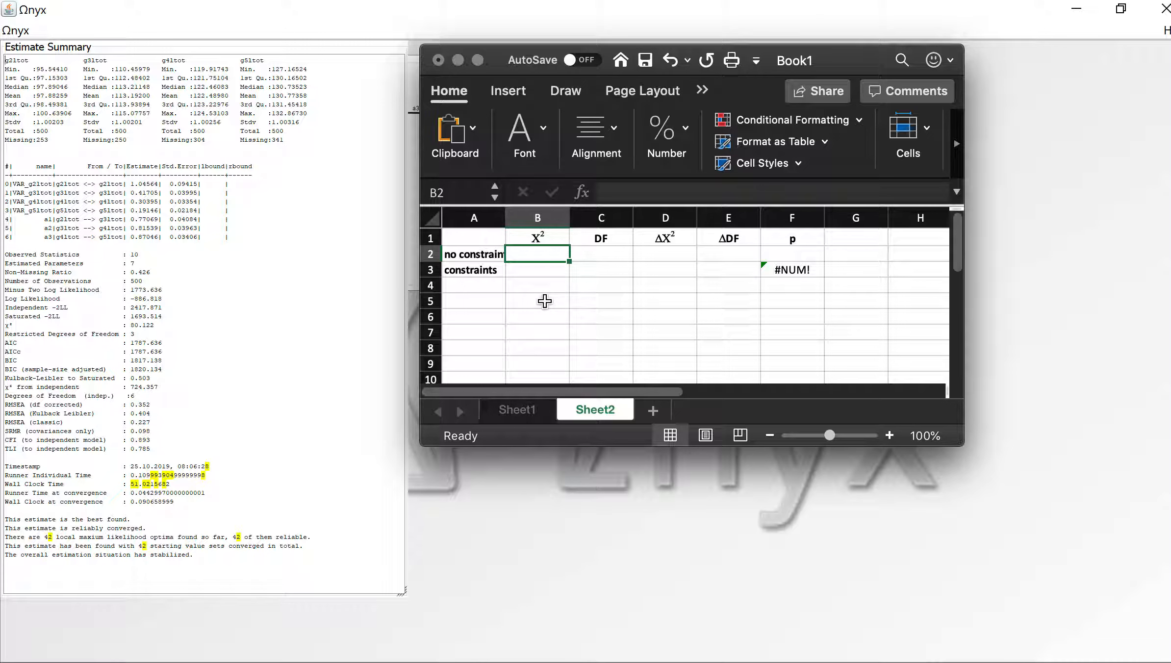
pyautogui.write('80.122')
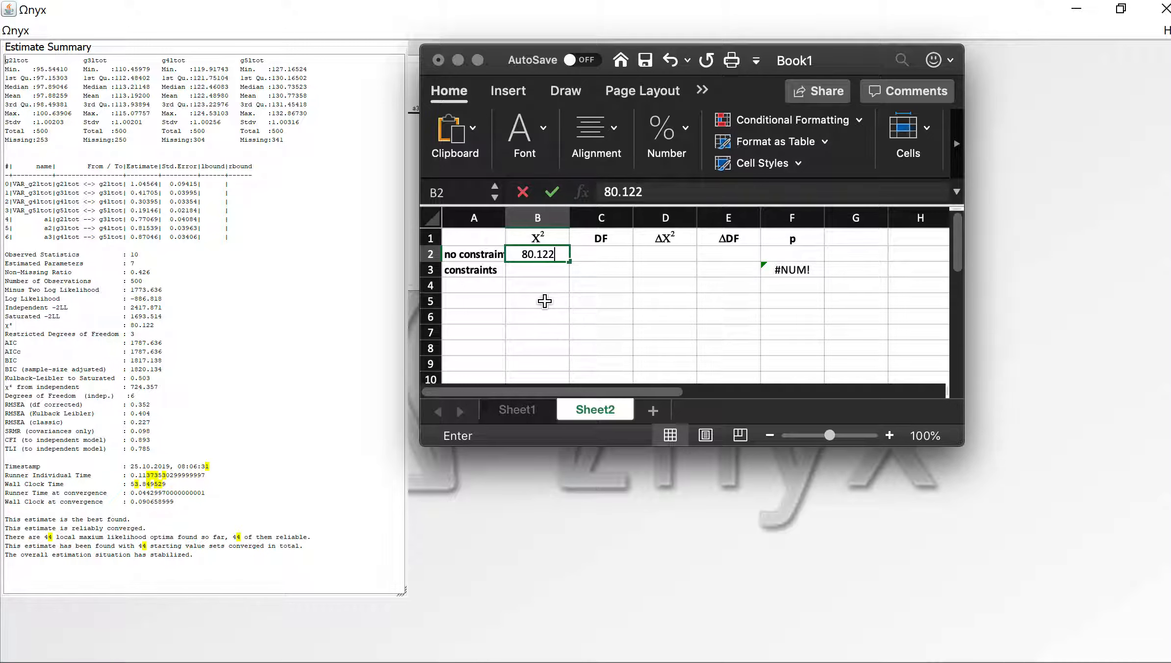
pyautogui.press('Return')
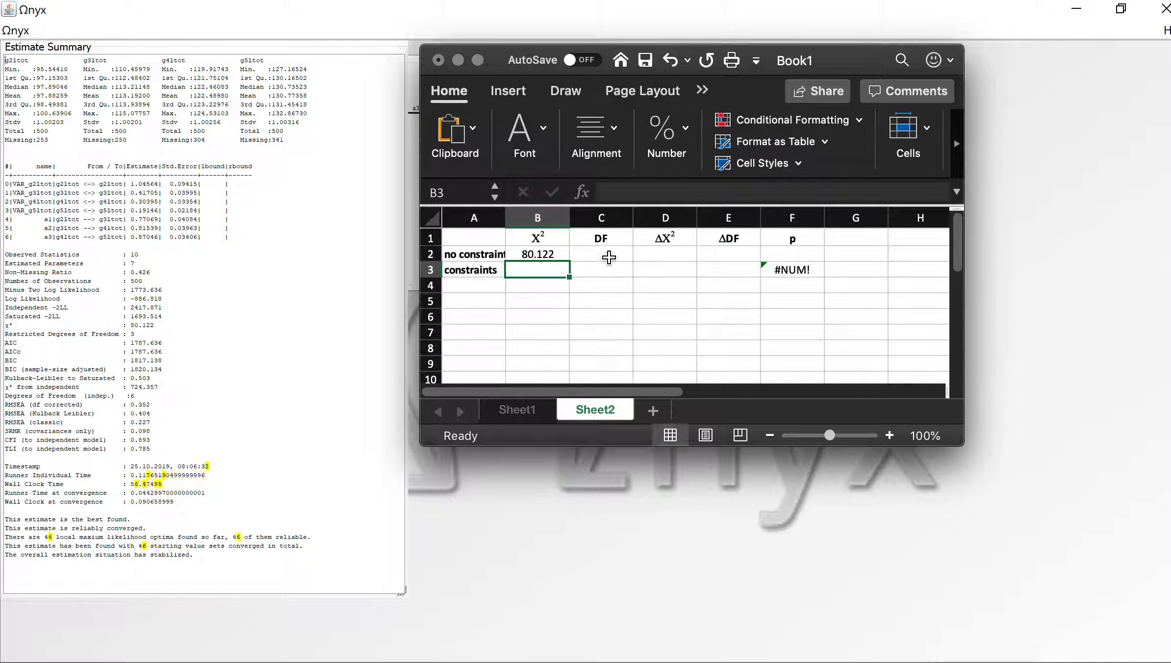
pyautogui.click(609, 257)
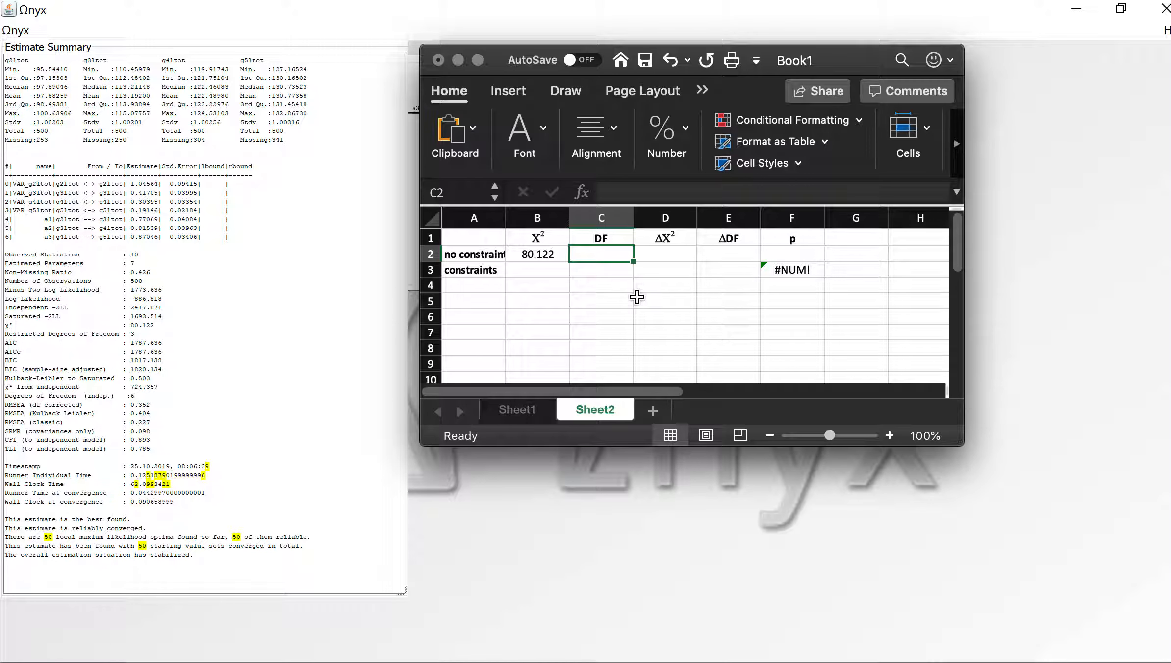
pyautogui.write('3')
pyautogui.press('Return')
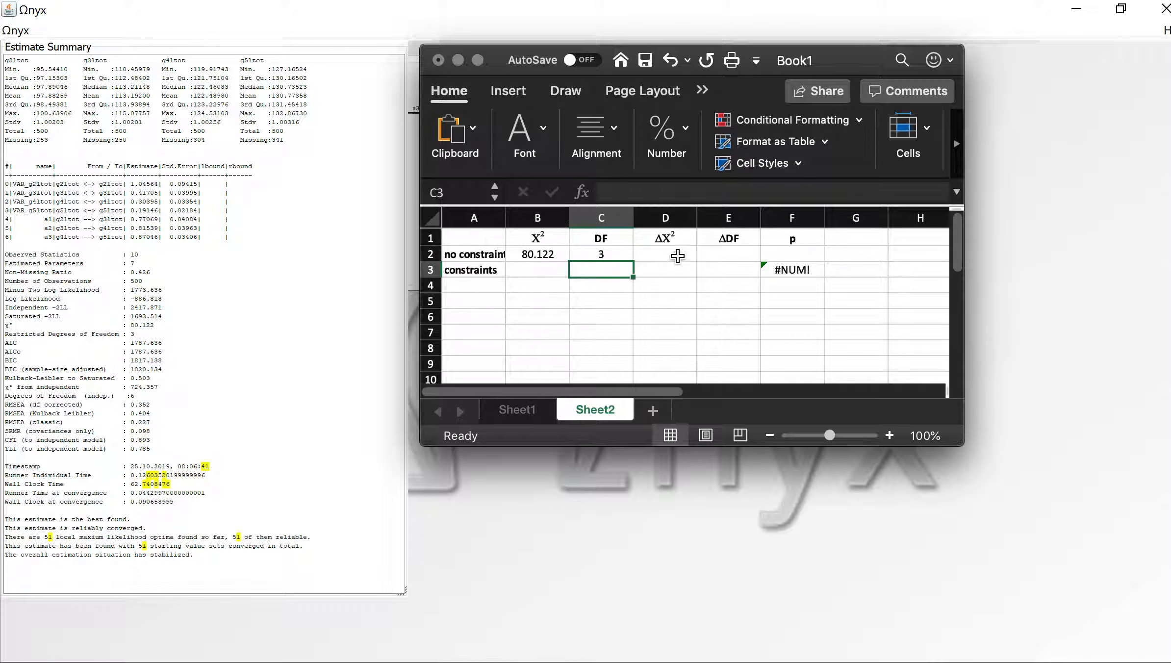
# Step: Enter a dash for both ΔX² and ΔDF in the no constraint row
pyautogui.click(678, 256)
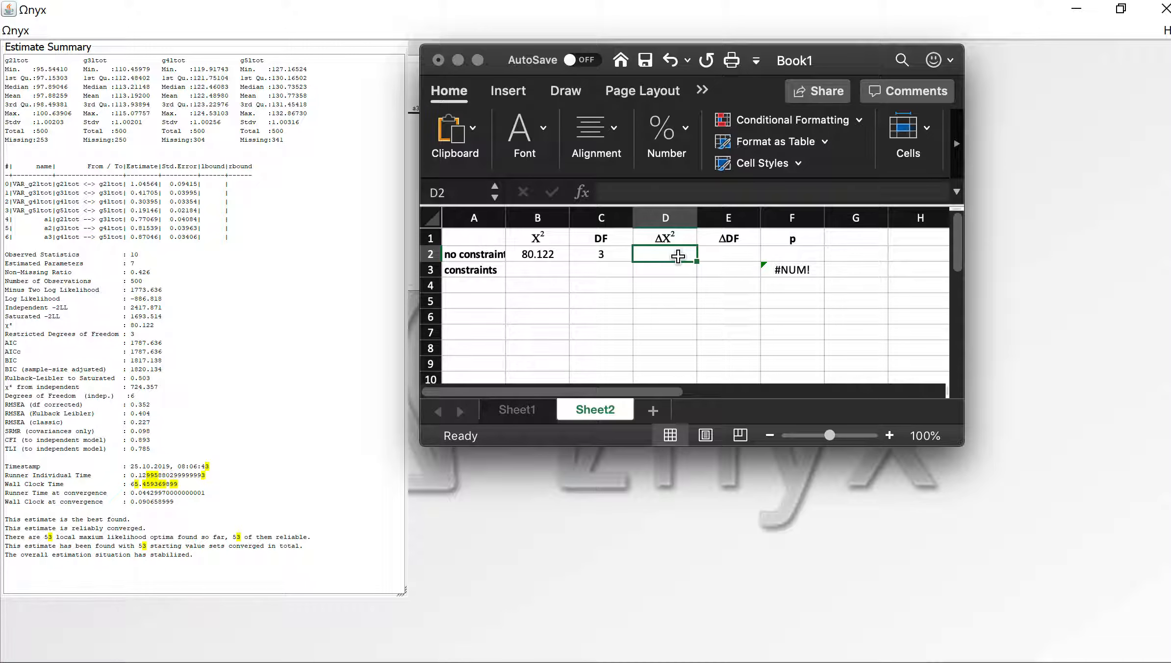
pyautogui.write('-')
pyautogui.press('Right')
pyautogui.write('-')
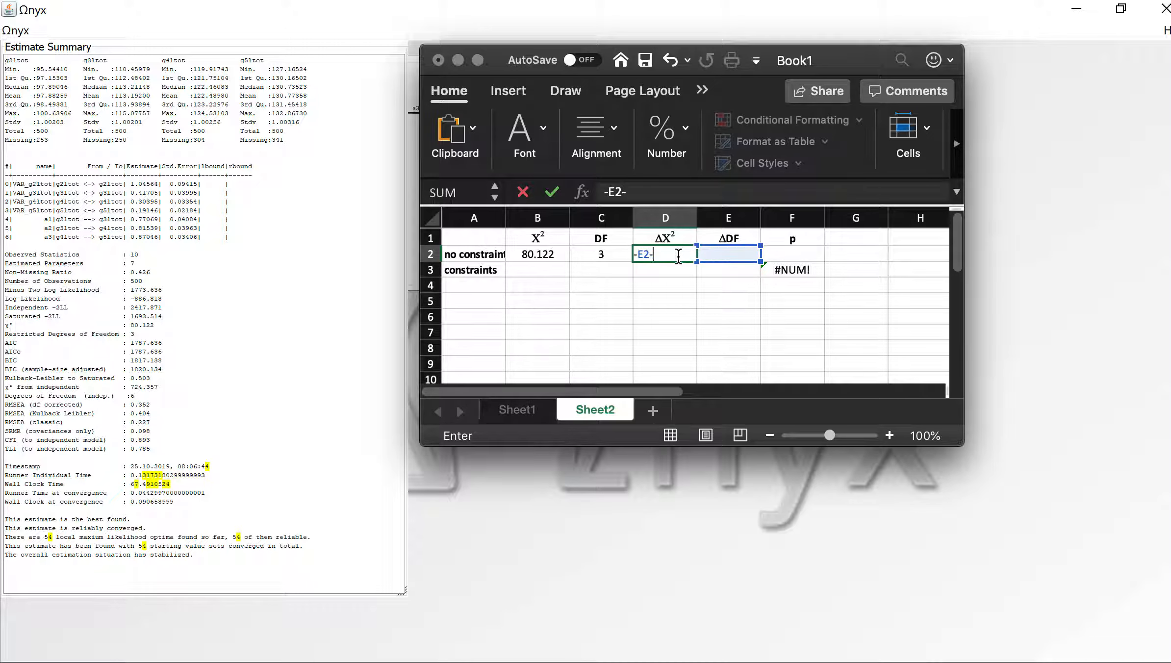
pyautogui.press('BackSpace')
pyautogui.press('BackSpace')
pyautogui.press('Return')
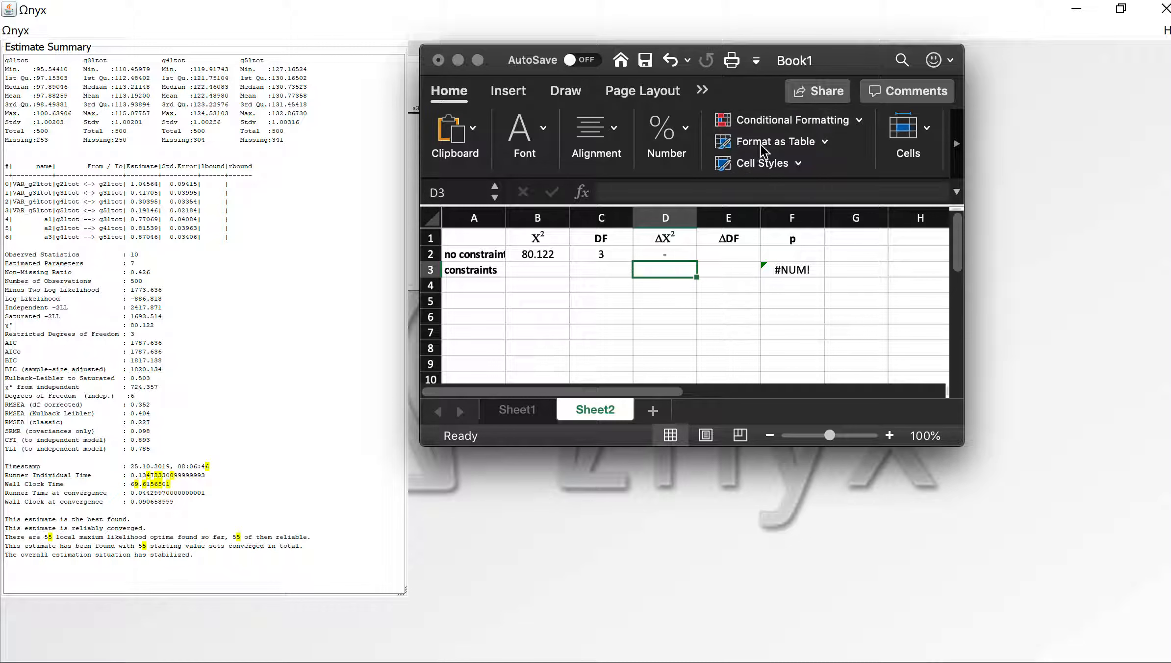
pyautogui.click(735, 255)
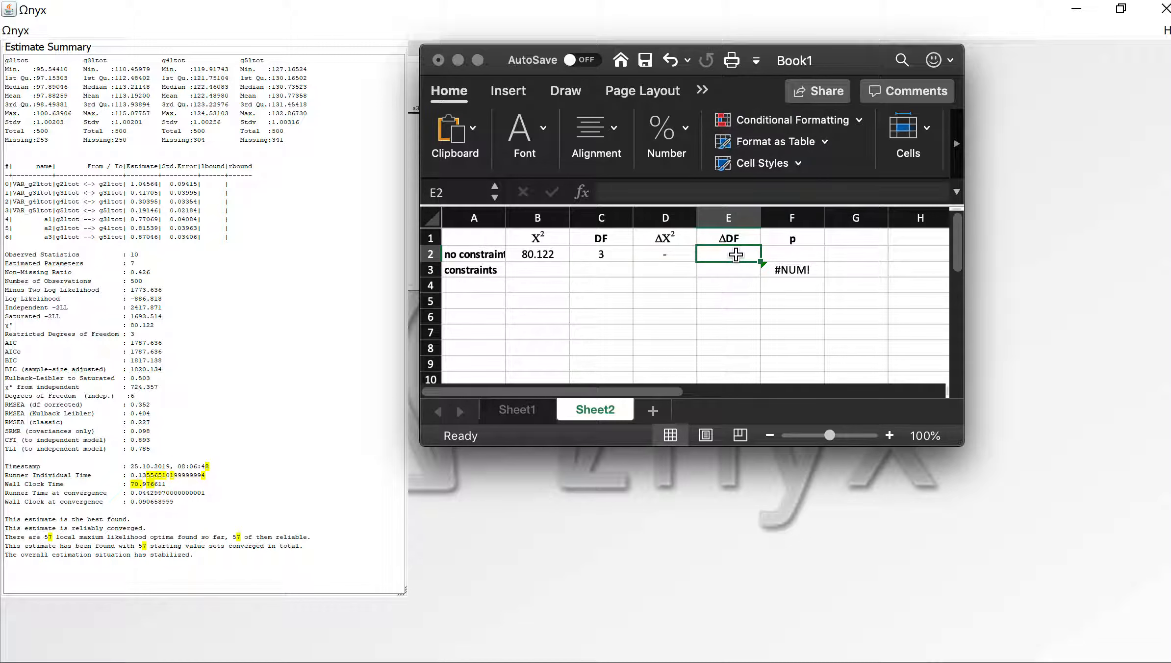
pyautogui.write('-')
pyautogui.press('Return')
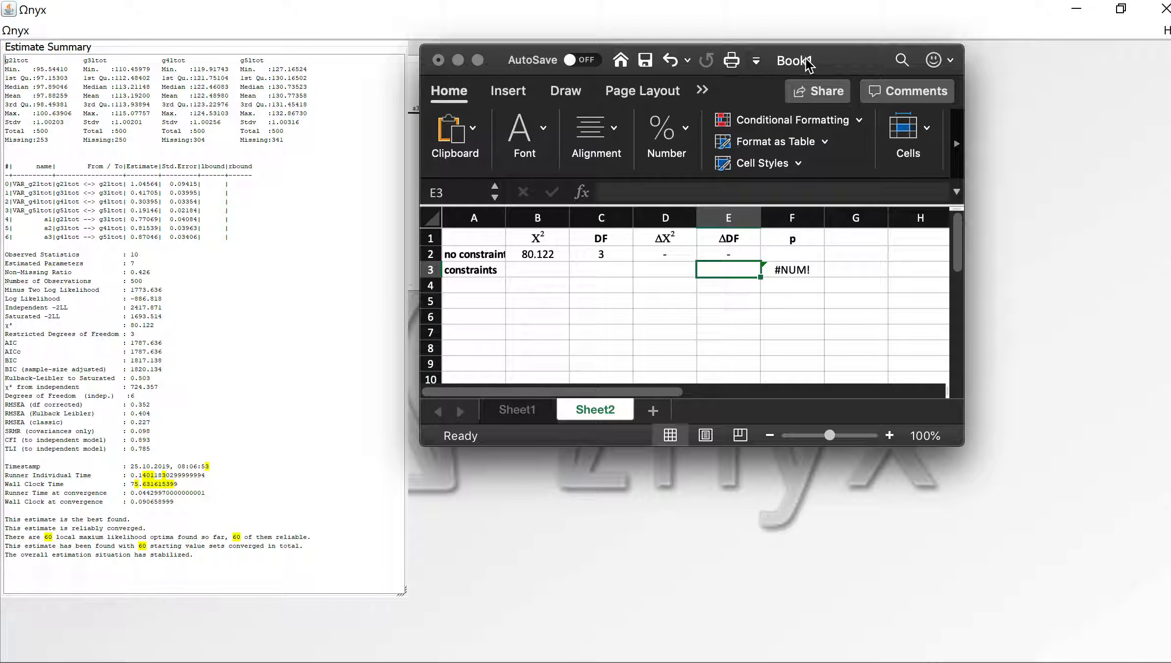
# Step: Move the spreadsheet out of the way and close the estimate summary in Ωnyx
pyautogui.moveTo(807, 61); pyautogui.dragTo(1, 264)
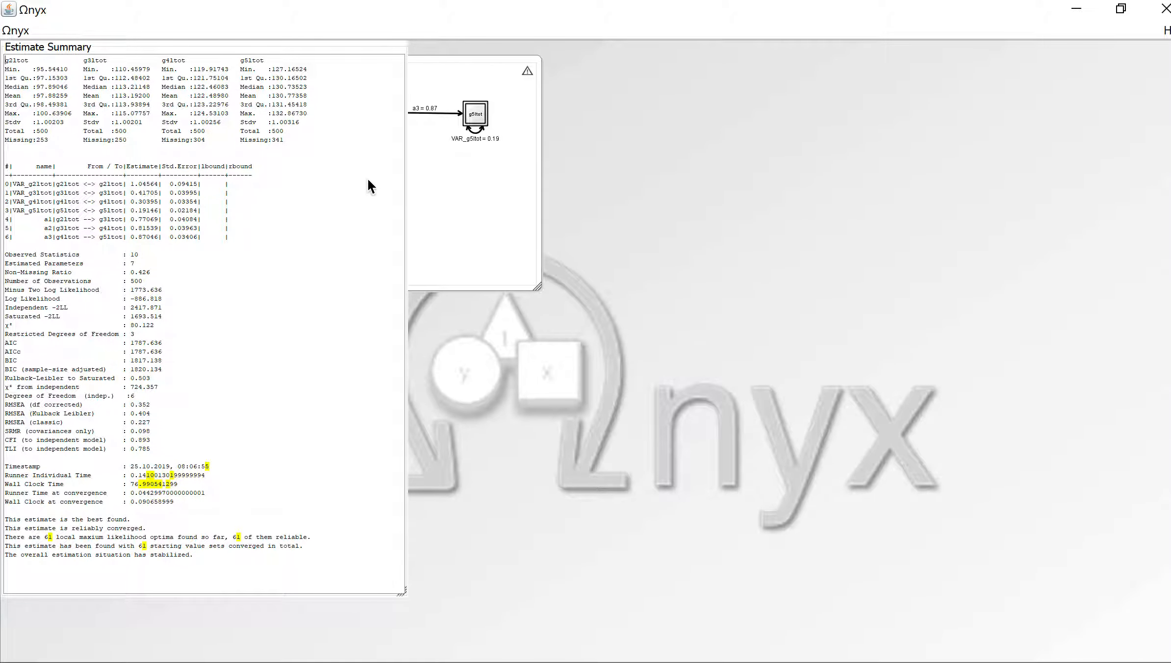
pyautogui.rightClick(327, 235)
pyautogui.click(359, 302)
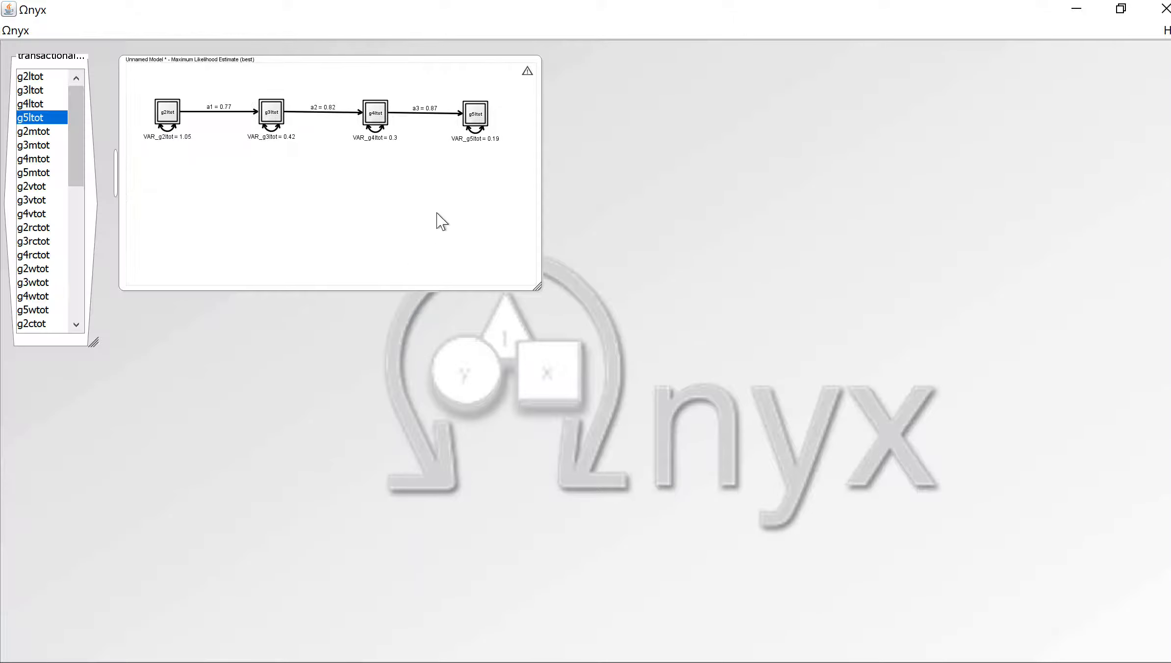
# Step: Rename the paths a1, a2 and a3 all to a, constraining the three regressions to be equal
pyautogui.rightClick(239, 117)
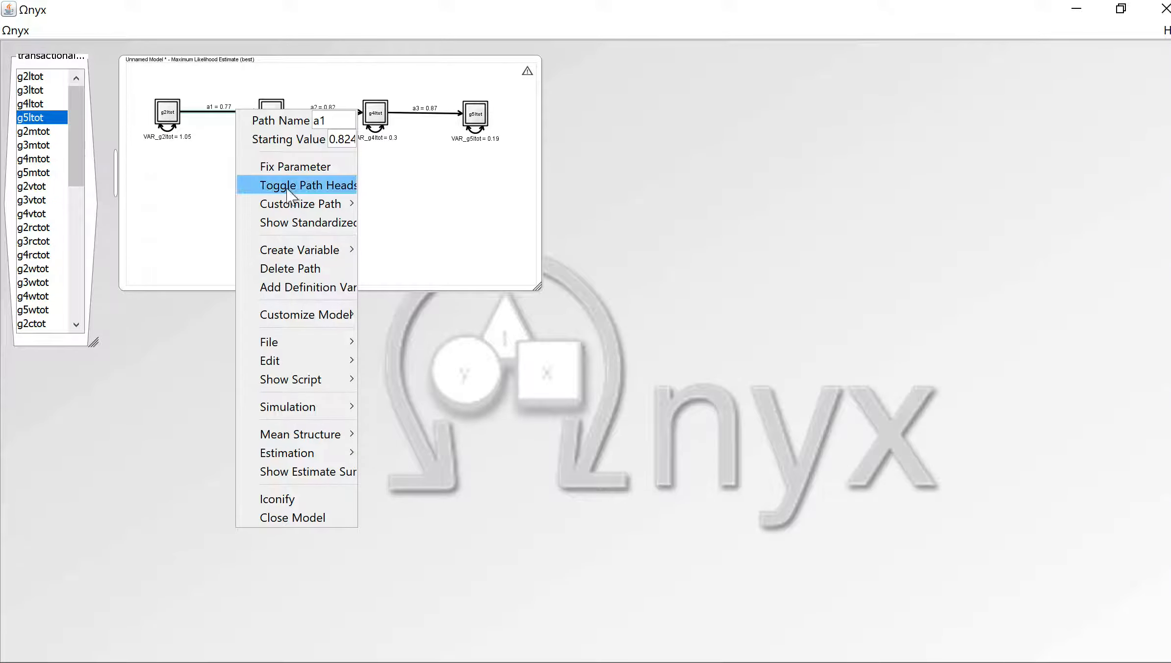
pyautogui.click(338, 115)
pyautogui.press('BackSpace')
pyautogui.press('Return')
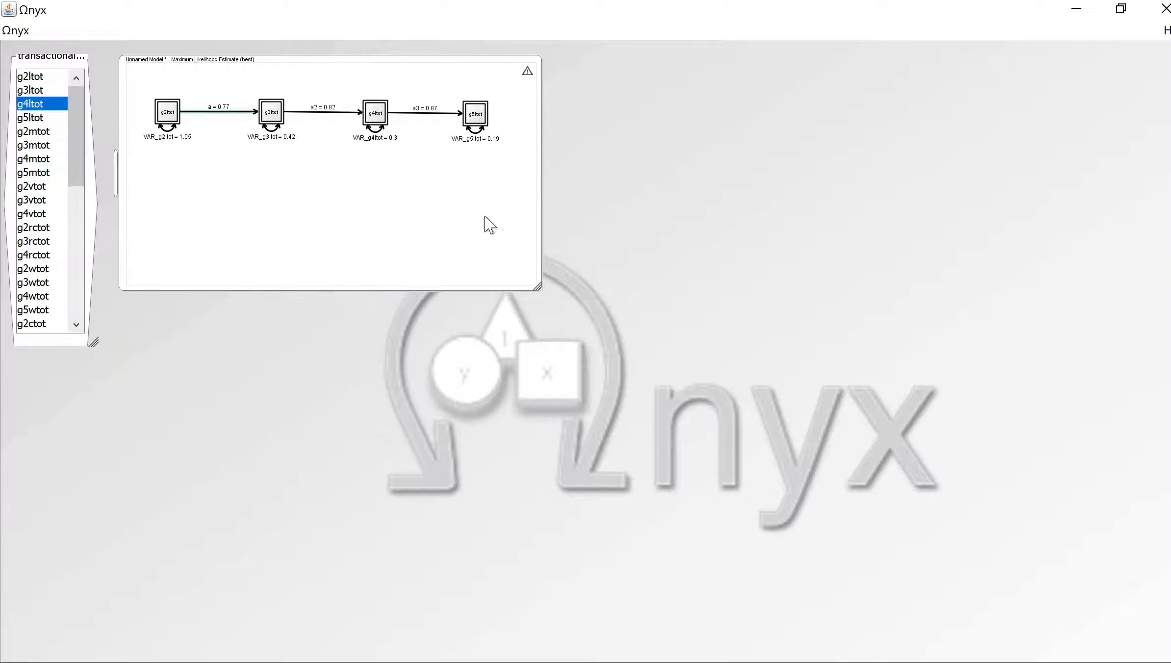
pyautogui.rightClick(340, 116)
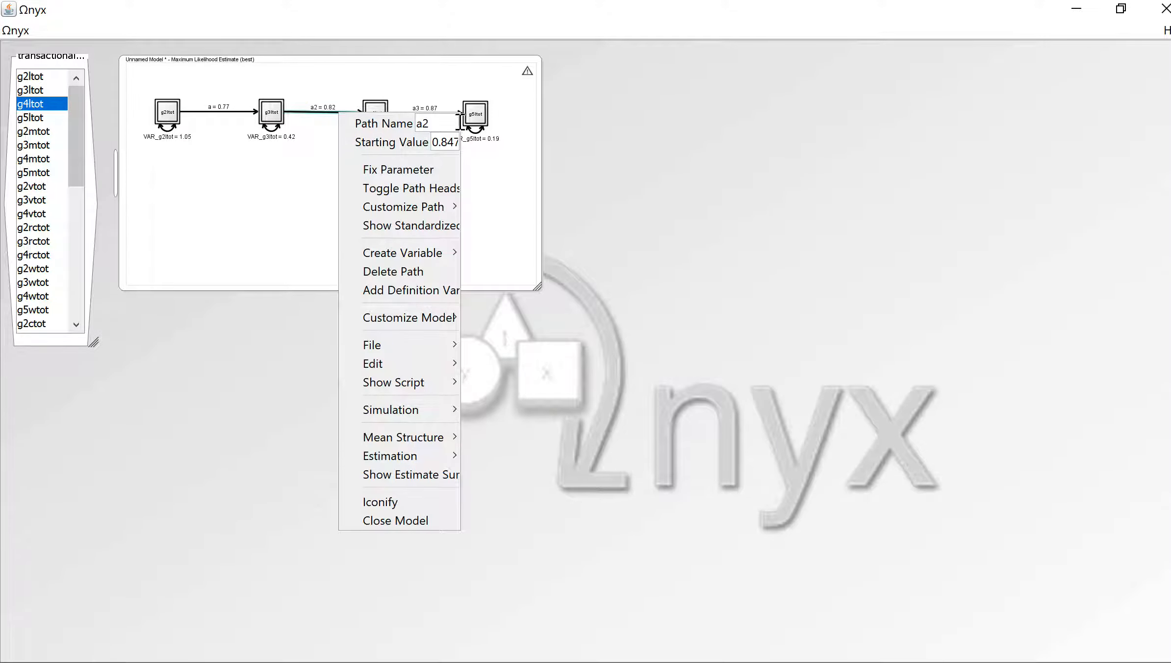
pyautogui.click(453, 120)
pyautogui.press('BackSpace')
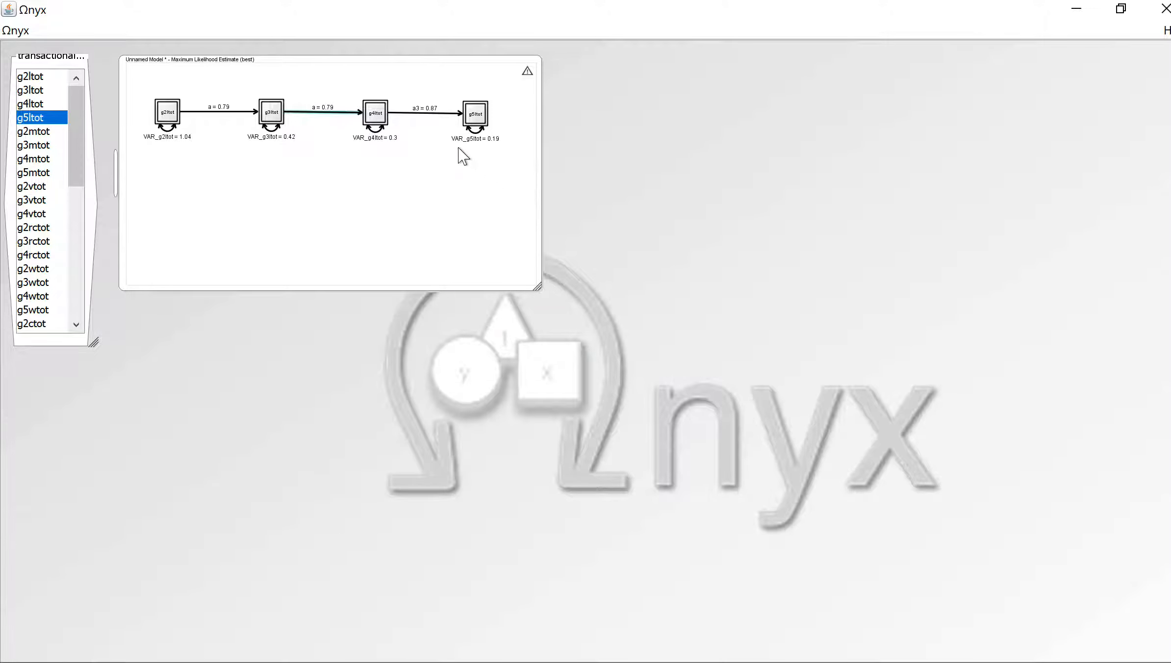
pyautogui.press('Return')
pyautogui.rightClick(444, 120)
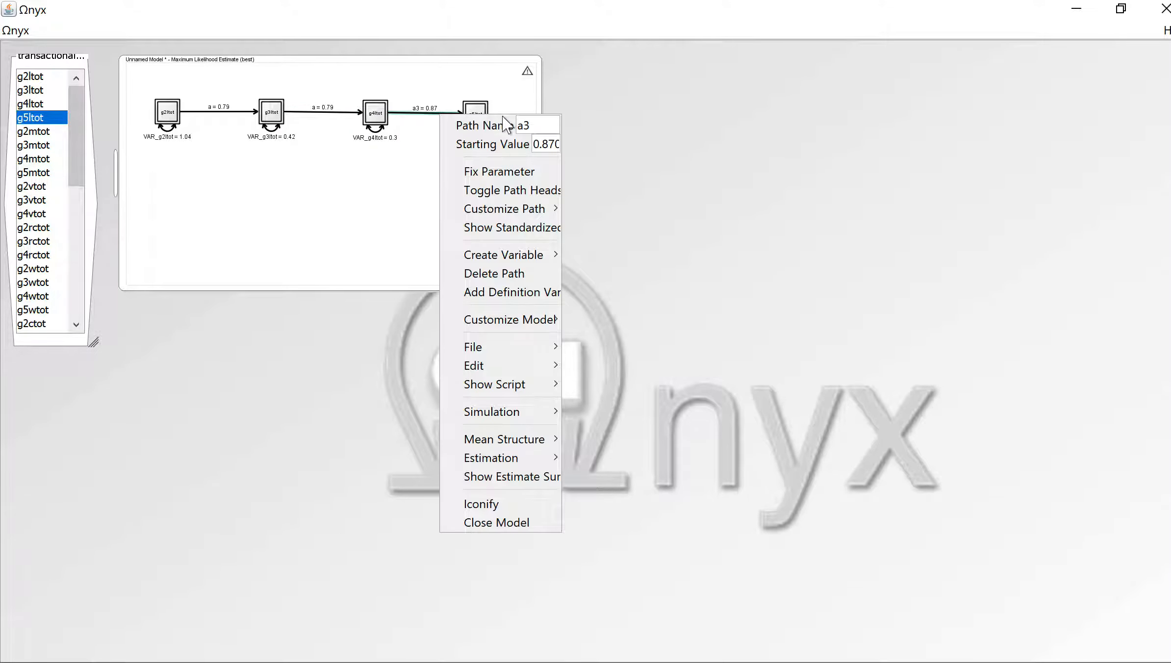
pyautogui.click(537, 122)
pyautogui.press('BackSpace')
pyautogui.press('Return')
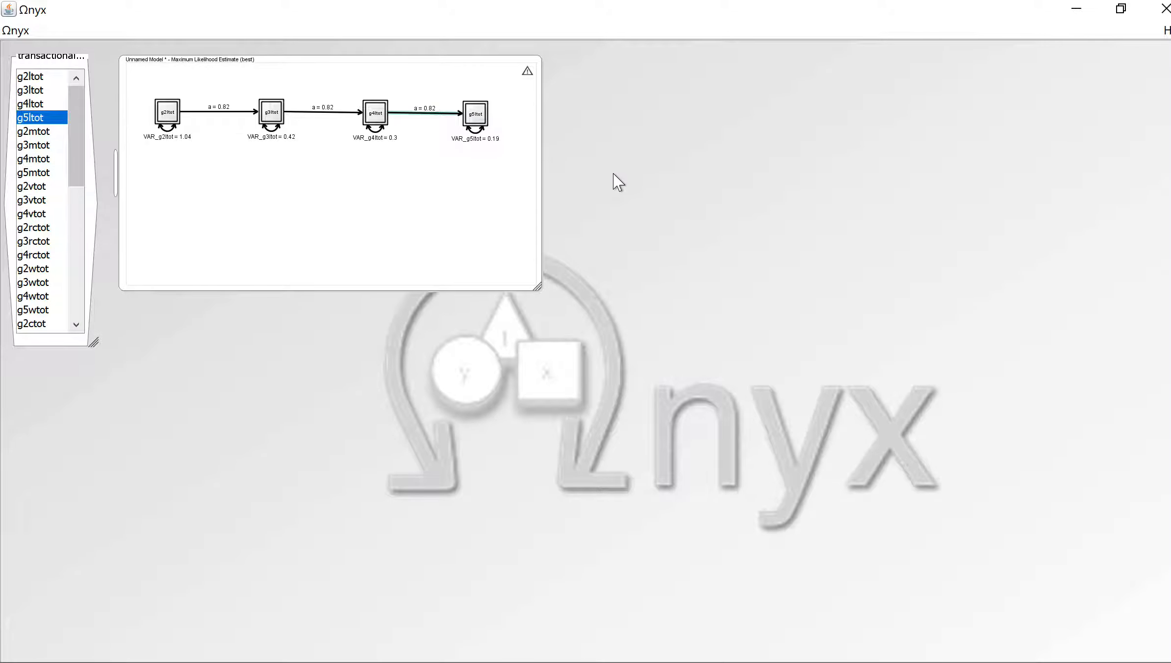
# Step: Show the estimate summary of the constrained model and enlarge it to read its X² and degrees of freedom
pyautogui.rightClick(214, 214)
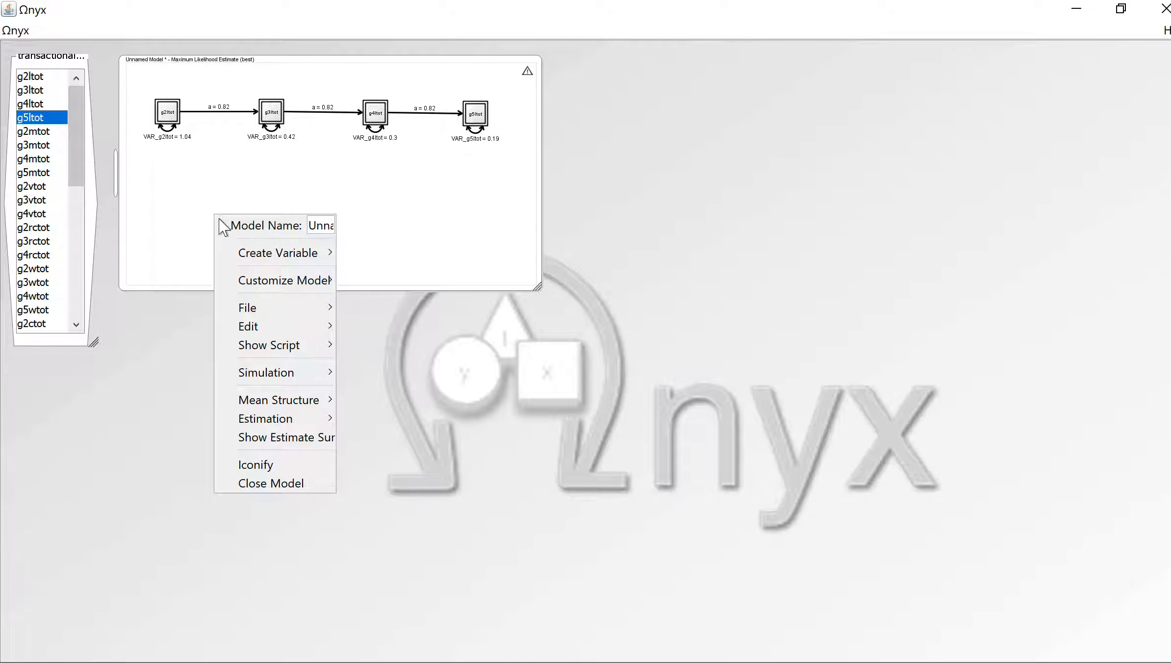
pyautogui.click(275, 437)
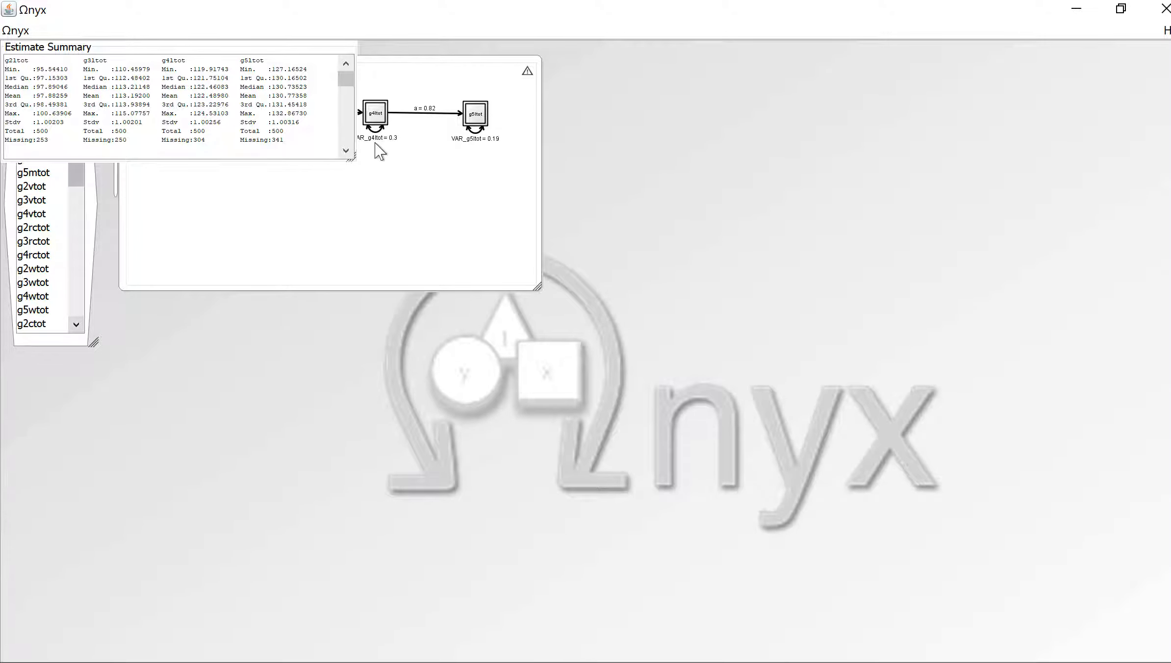
pyautogui.scroll(-3, 351, 162)
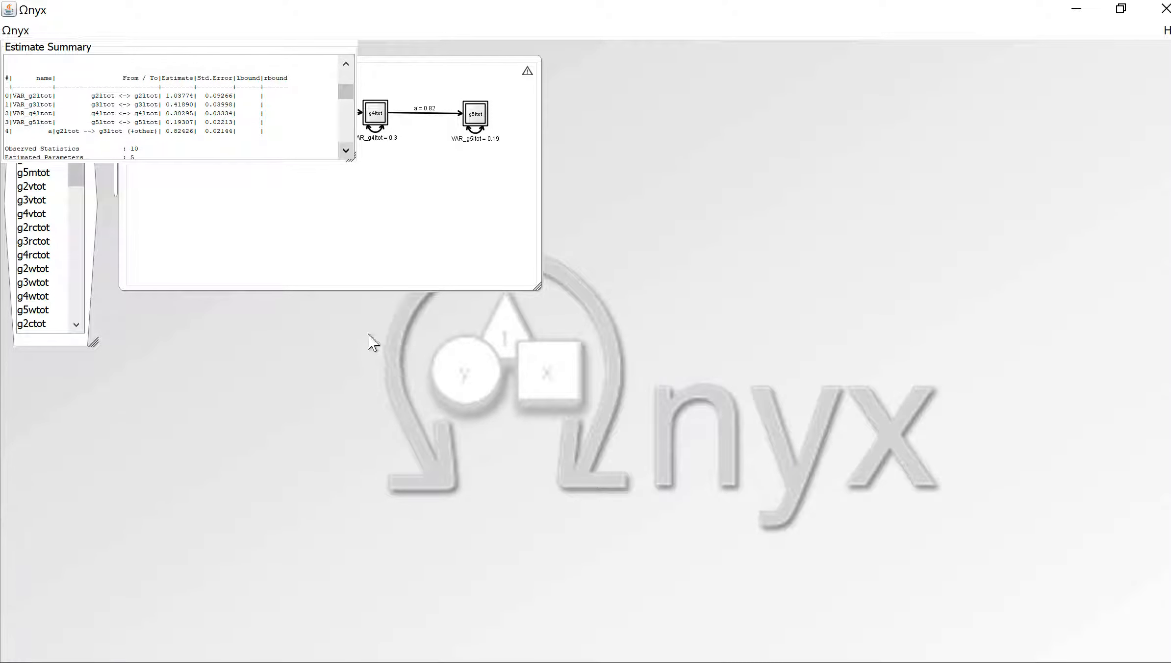
pyautogui.moveTo(350, 161); pyautogui.dragTo(485, 594)
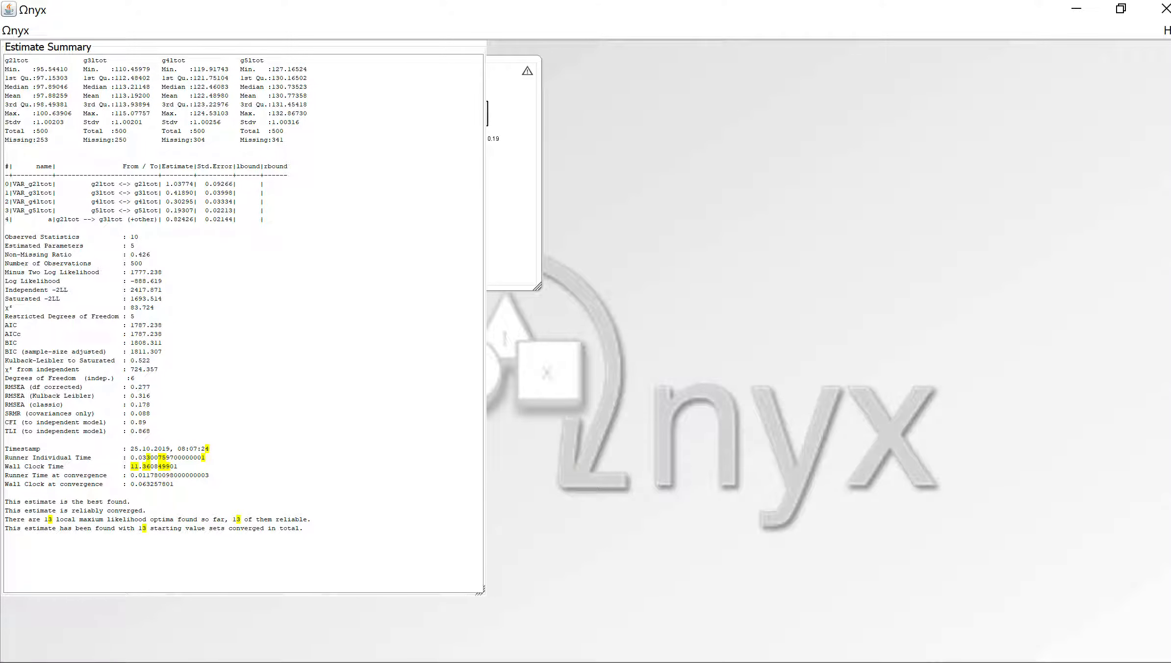
# Step: Switch to the Excel spreadsheet, place it beside the estimate summary and bring the Ωnyx model diagram to the front
pyautogui.press('super+Tab')
pyautogui.moveTo(856, 211); pyautogui.dragTo(758, 87)
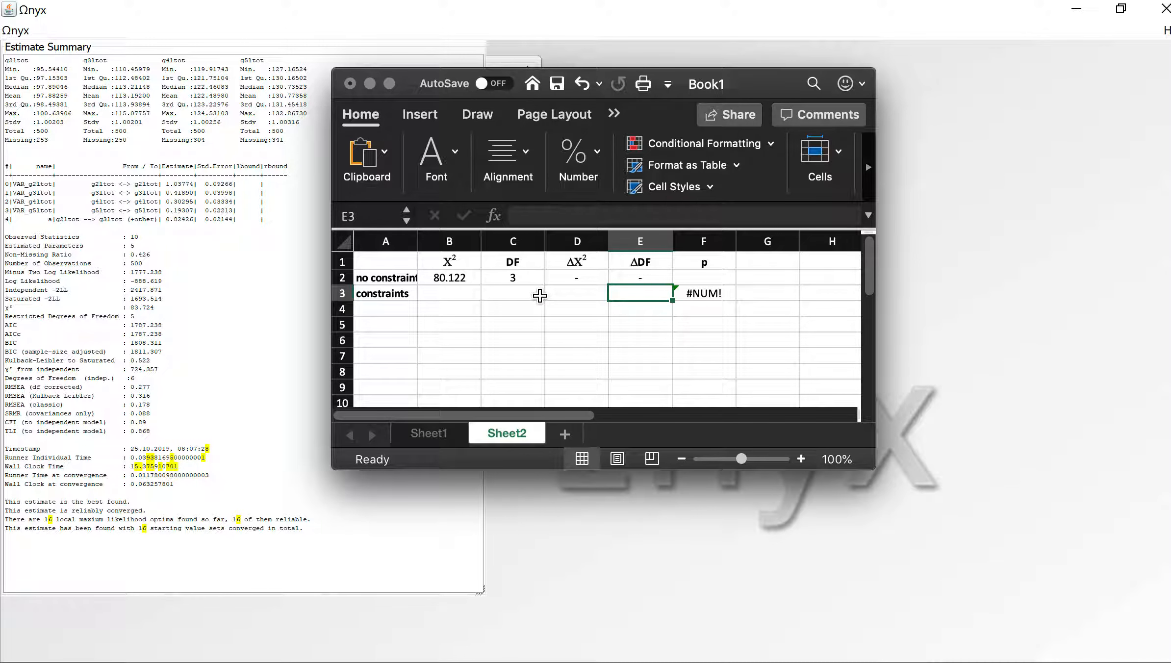
pyautogui.moveTo(747, 90); pyautogui.dragTo(1021, 48)
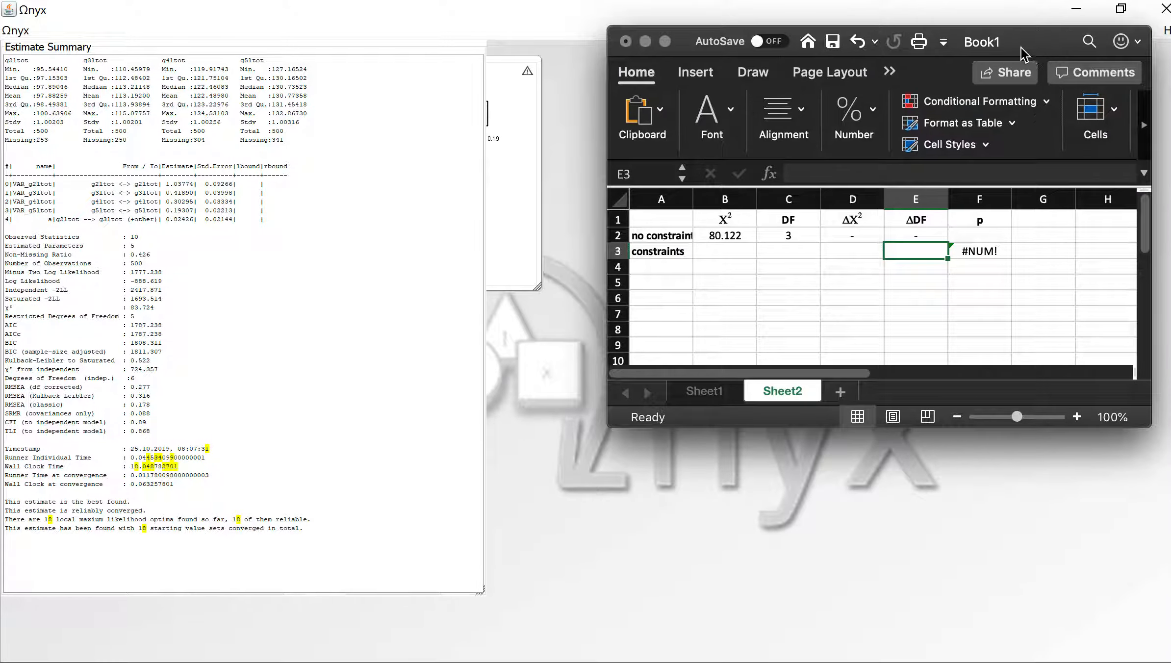
pyautogui.click(507, 230)
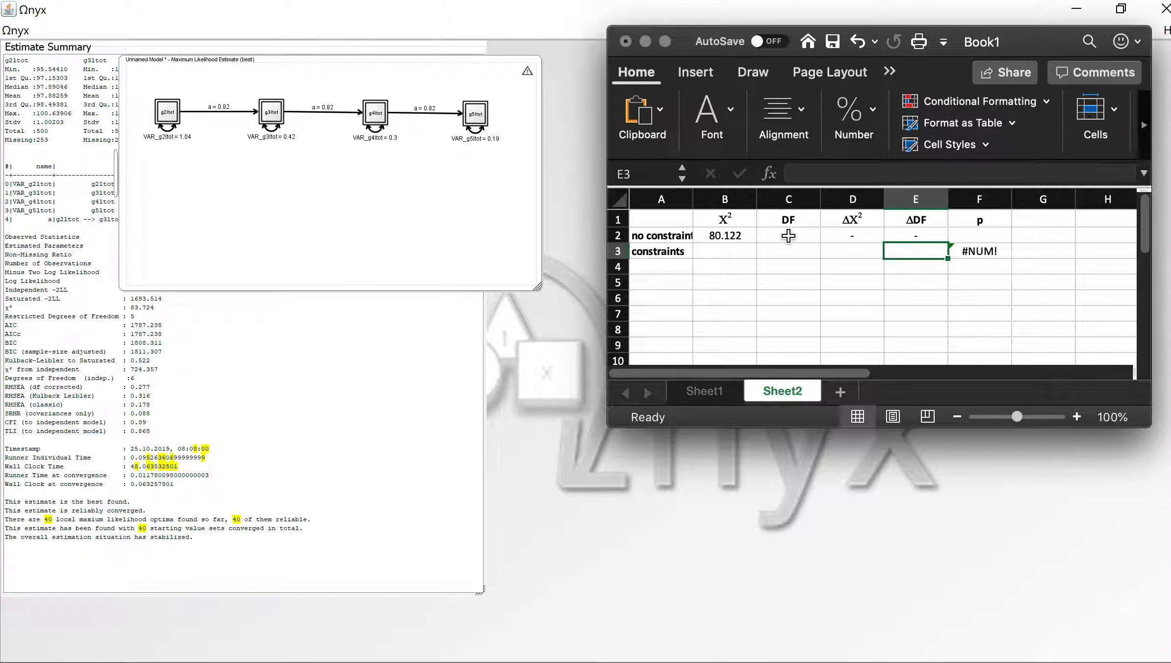
# Step: Enter 5 as the DF and 83.724 as the X² in the constraints row
pyautogui.click(788, 250)
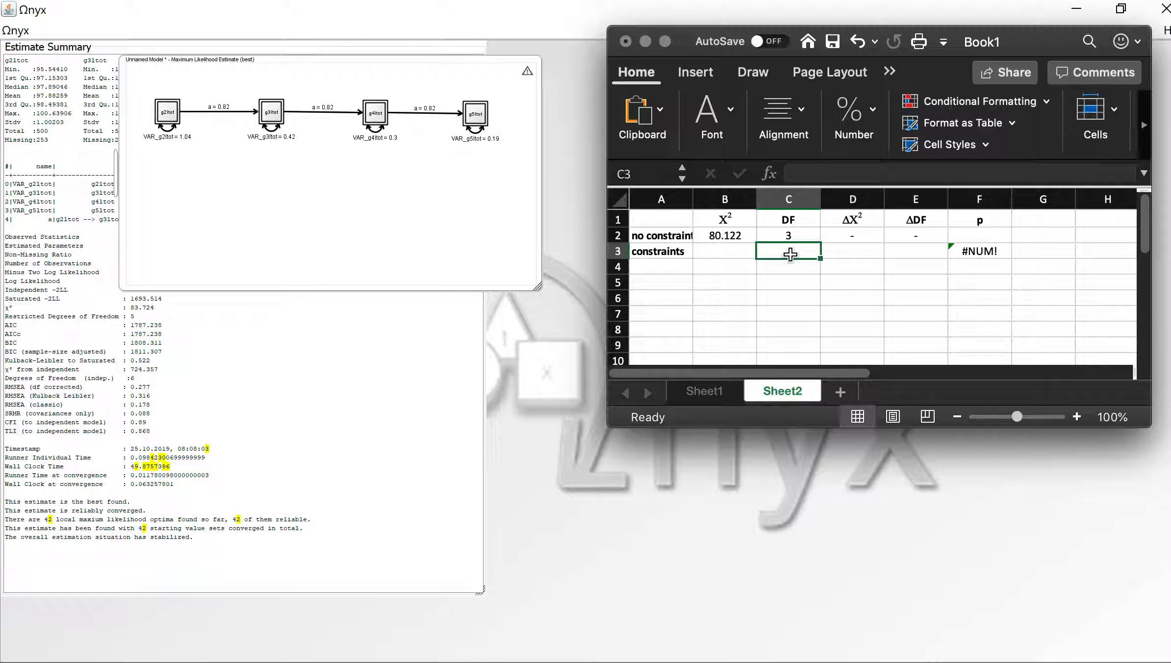
pyautogui.write('5')
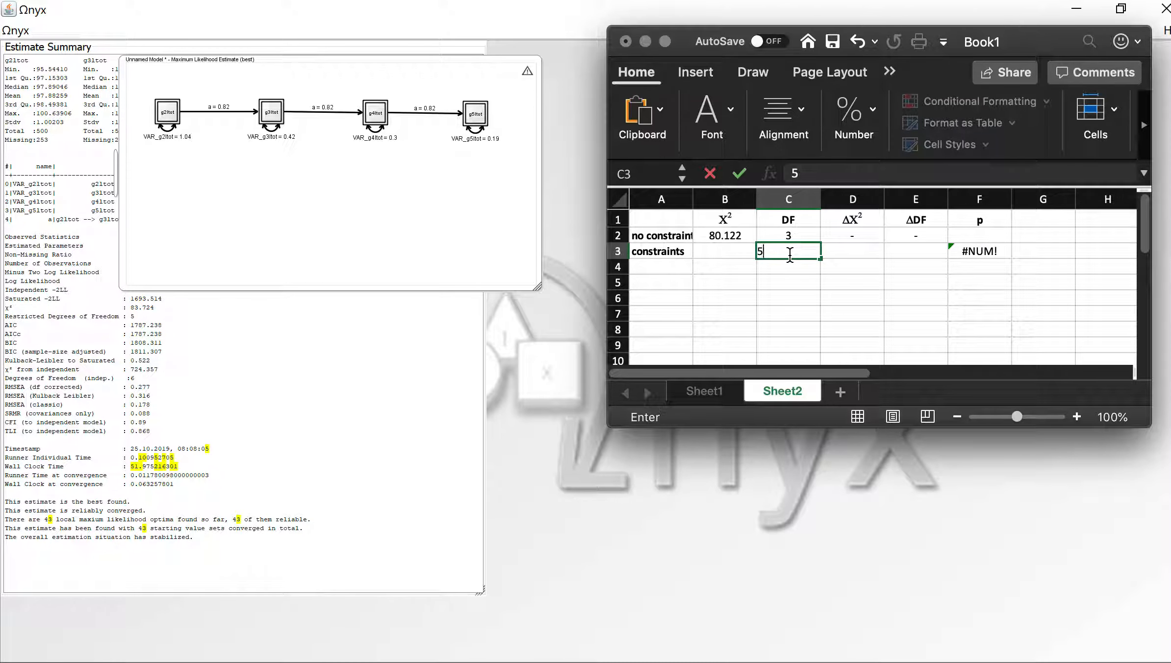
pyautogui.press('Return')
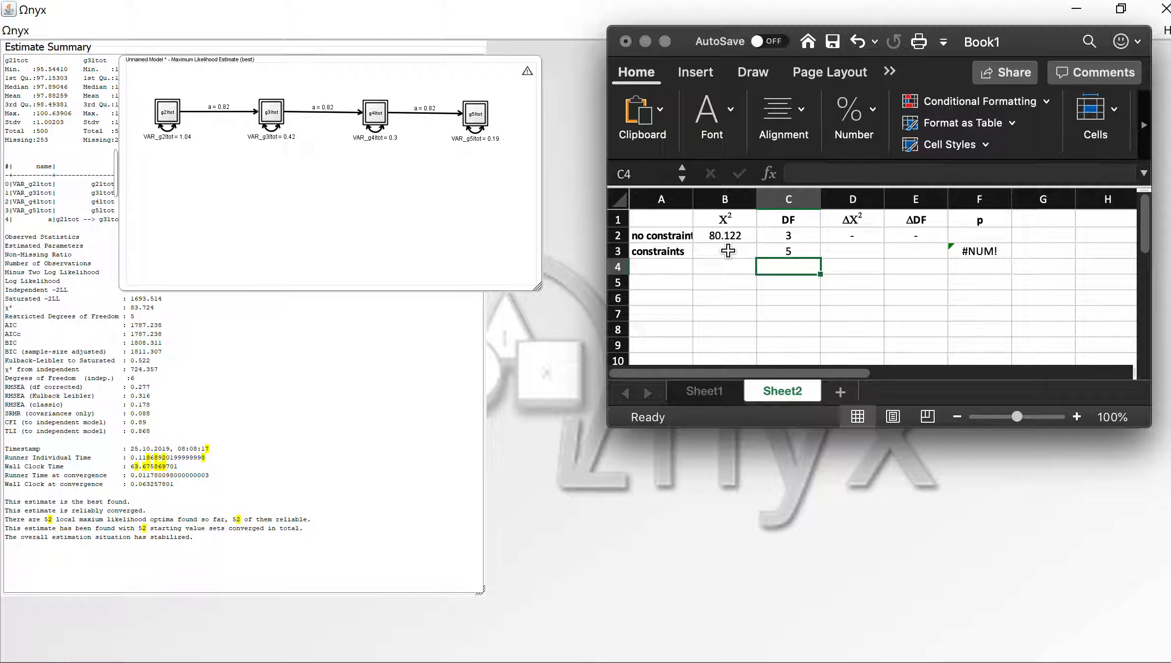
pyautogui.click(729, 250)
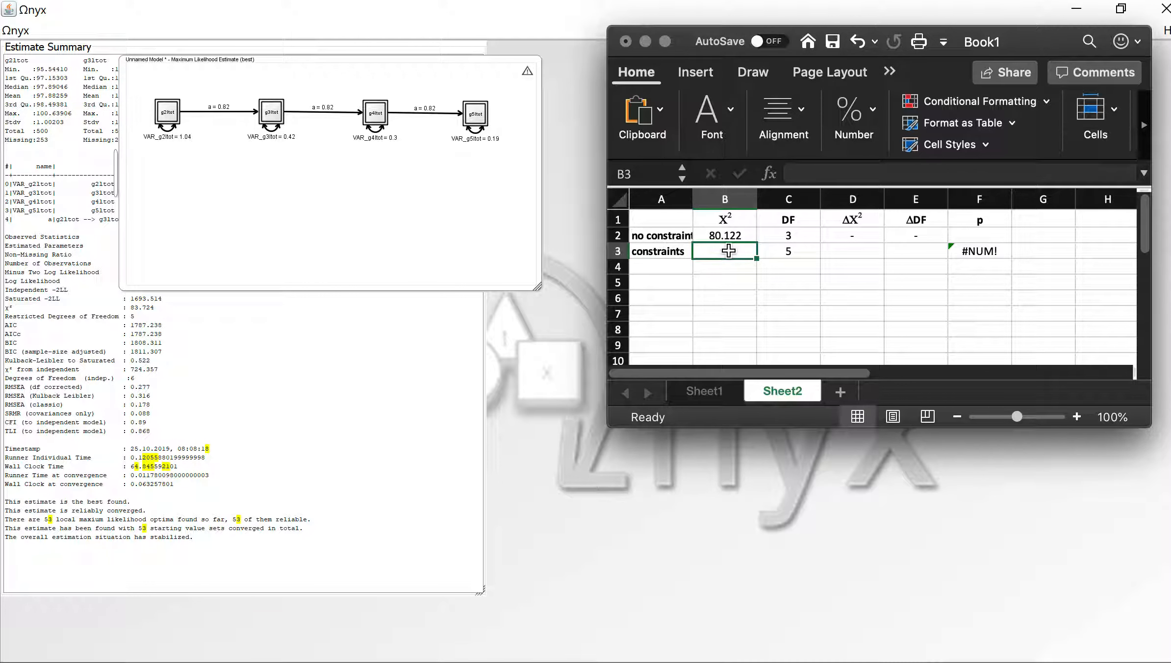
pyautogui.write('8')
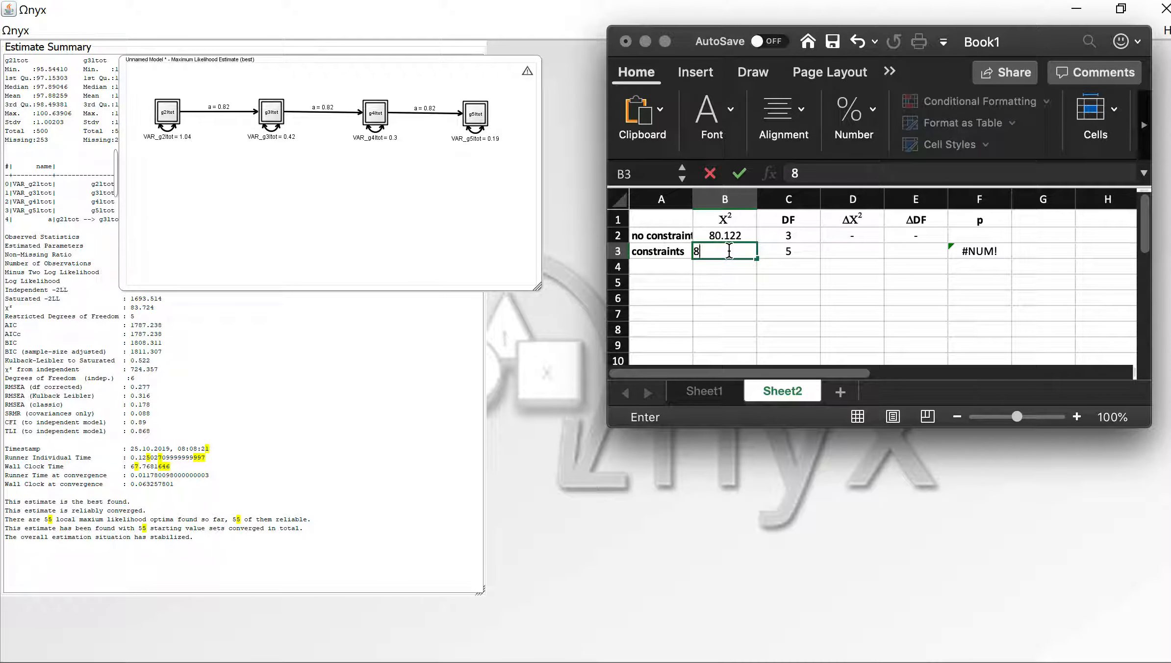
pyautogui.write('3.72')
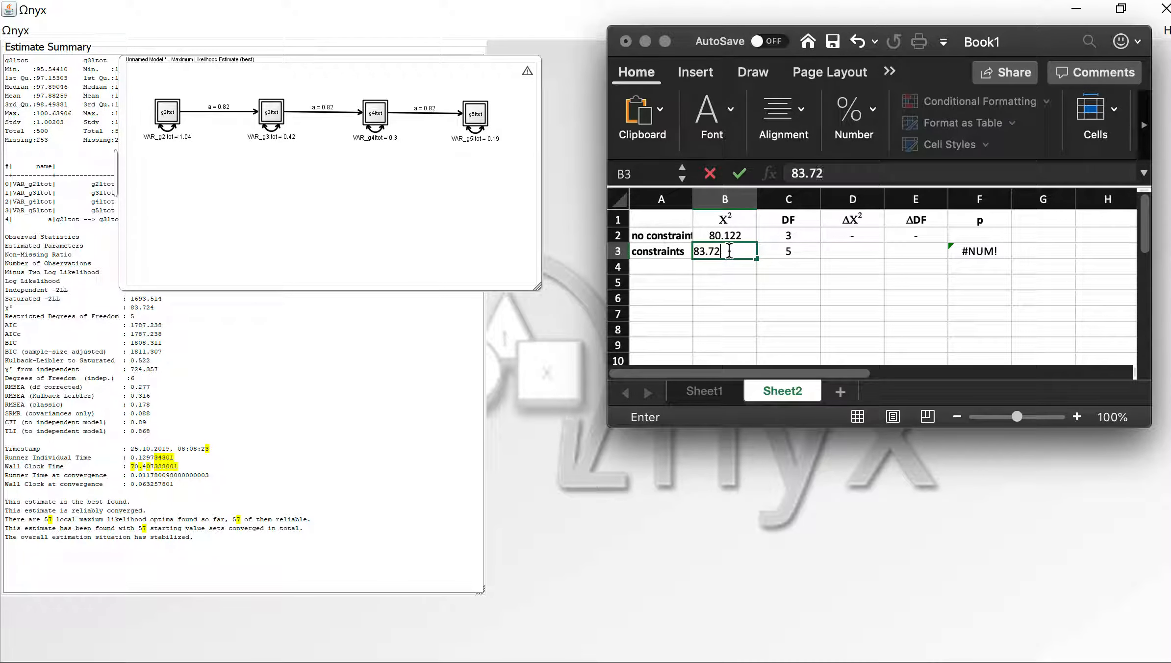
pyautogui.write('4')
pyautogui.press('Return')
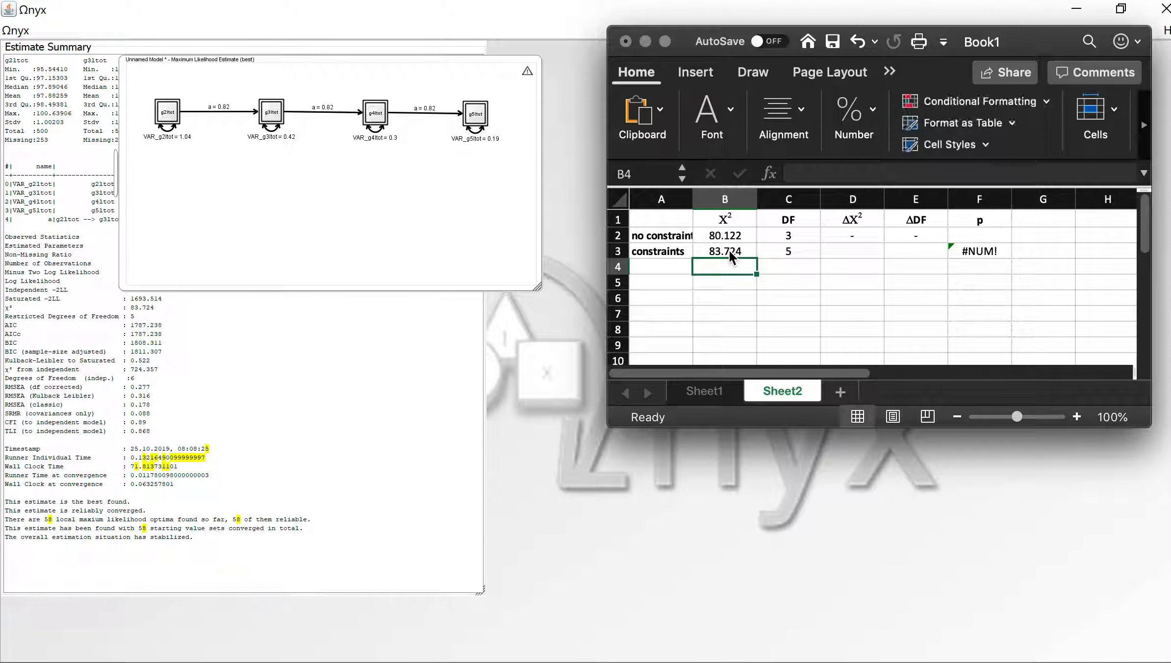
# Step: Calculate ΔX² in the constraints row by subtracting the no constraint X² from the constraints X² (B3 minus B2)
pyautogui.click(844, 253)
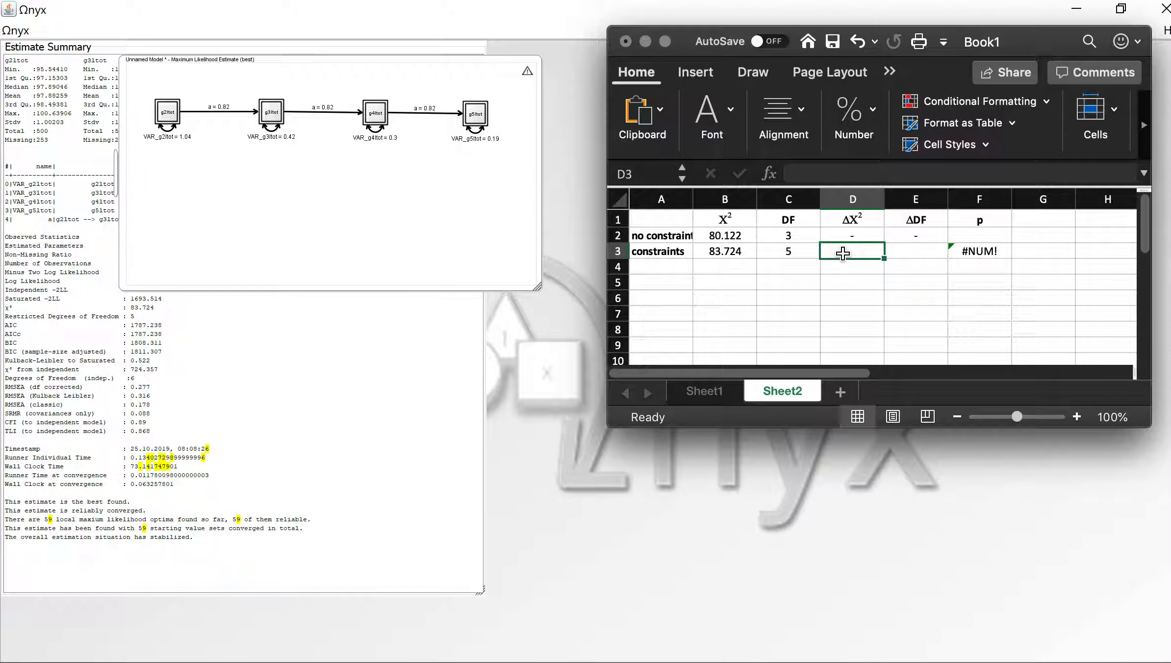
pyautogui.write('=')
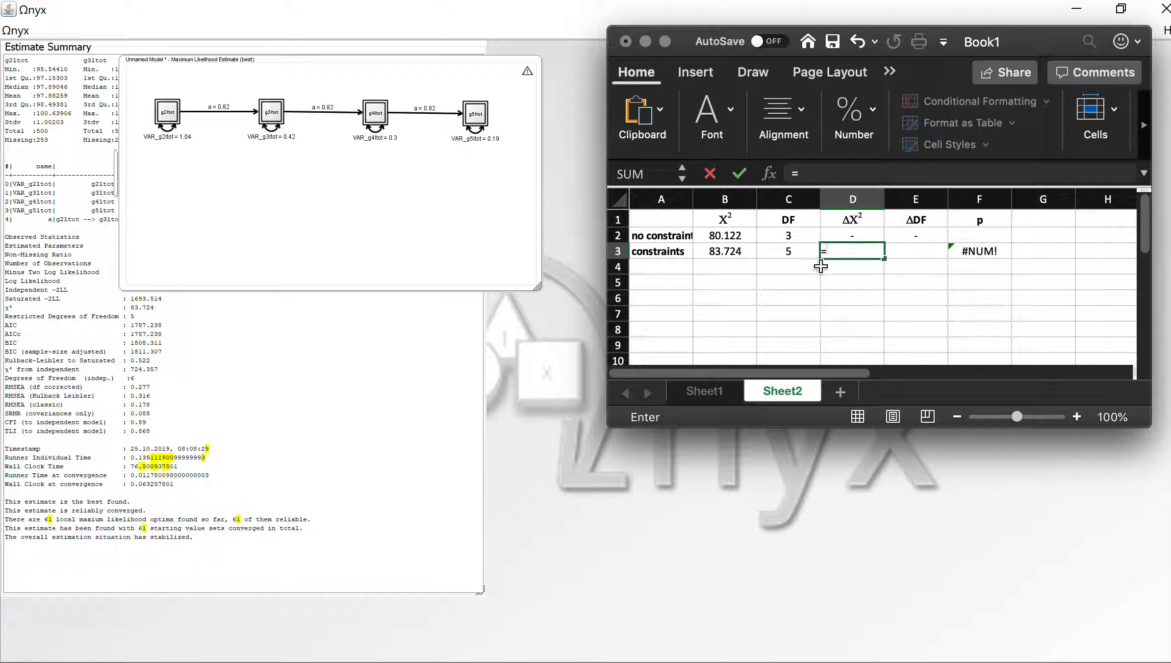
pyautogui.click(751, 252)
pyautogui.write('-')
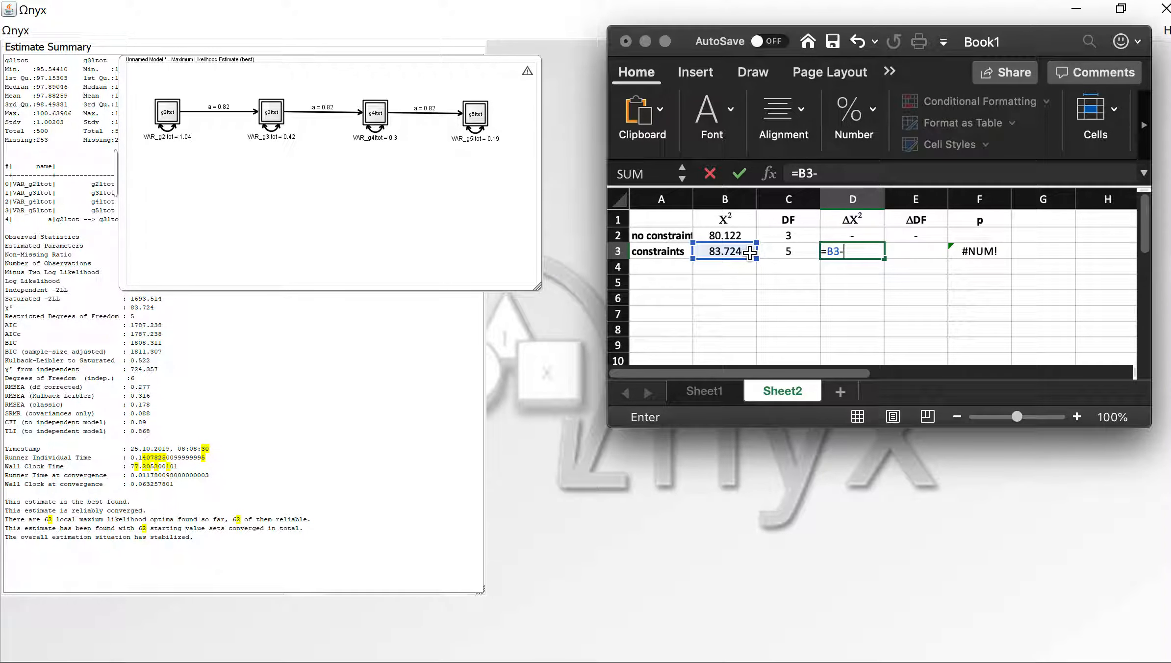
pyautogui.click(750, 236)
pyautogui.press('Return')
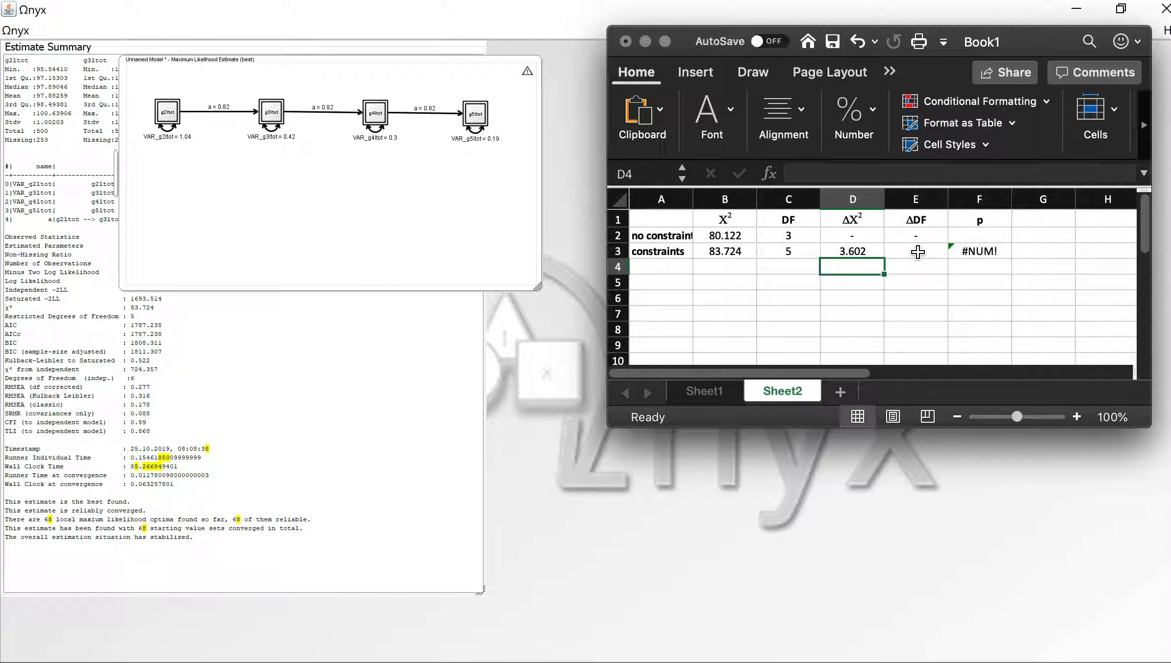
# Step: Enter 2 as ΔDF in the constraints row and check the p value formula beside it
pyautogui.click(919, 253)
pyautogui.write('2')
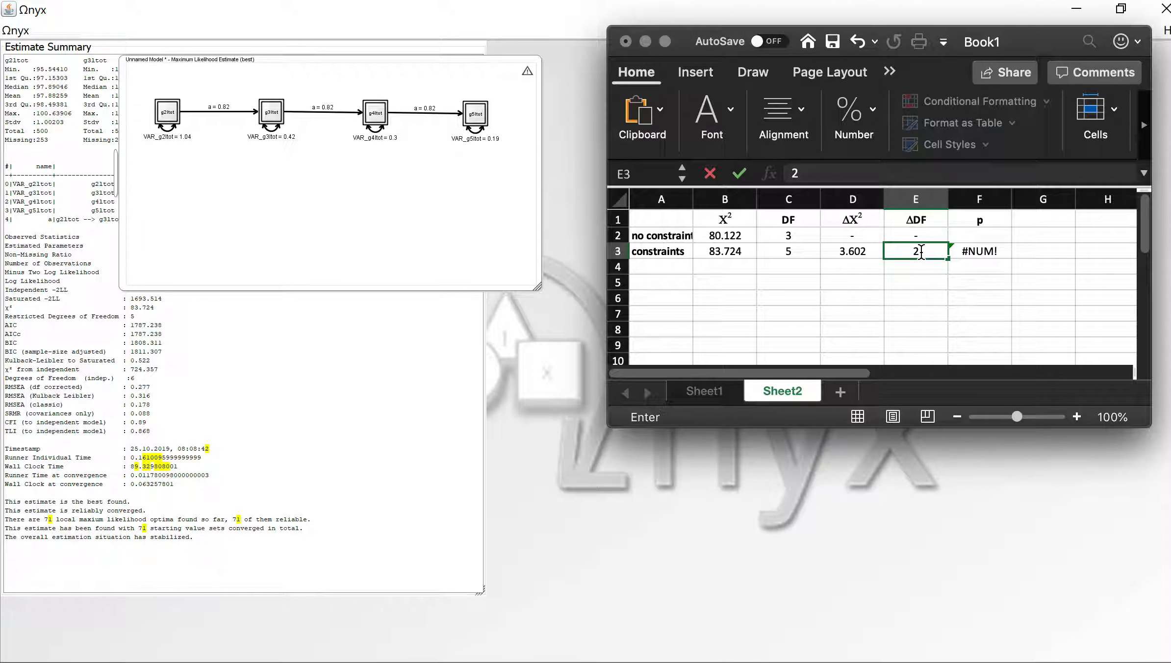
pyautogui.press('Return')
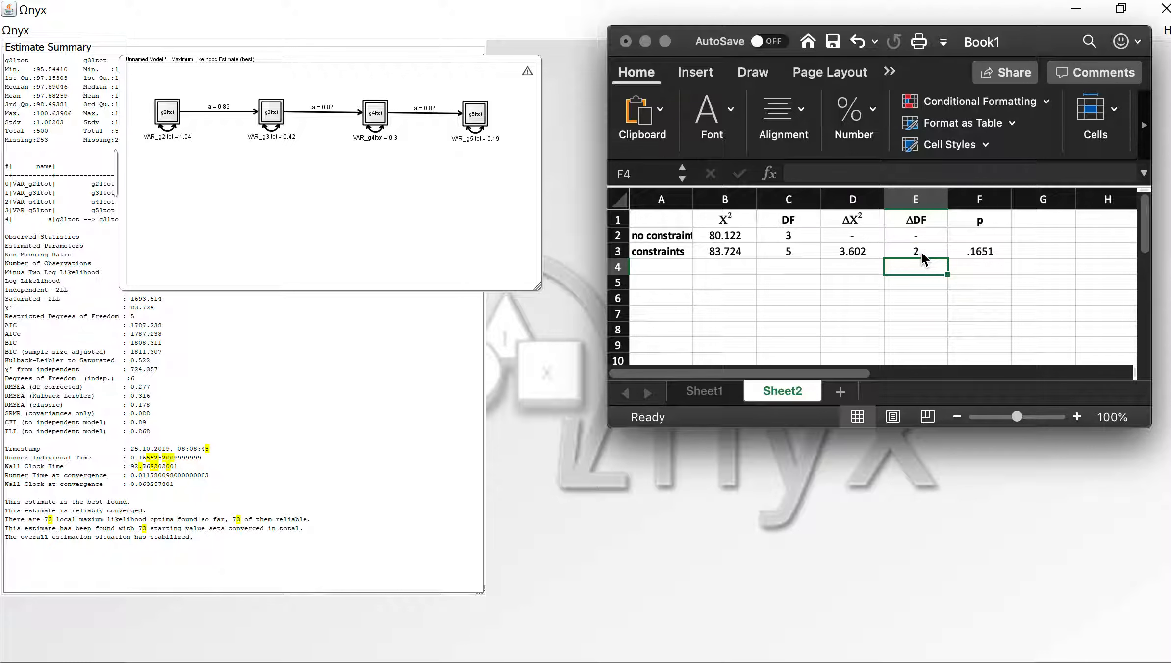
pyautogui.click(981, 253)
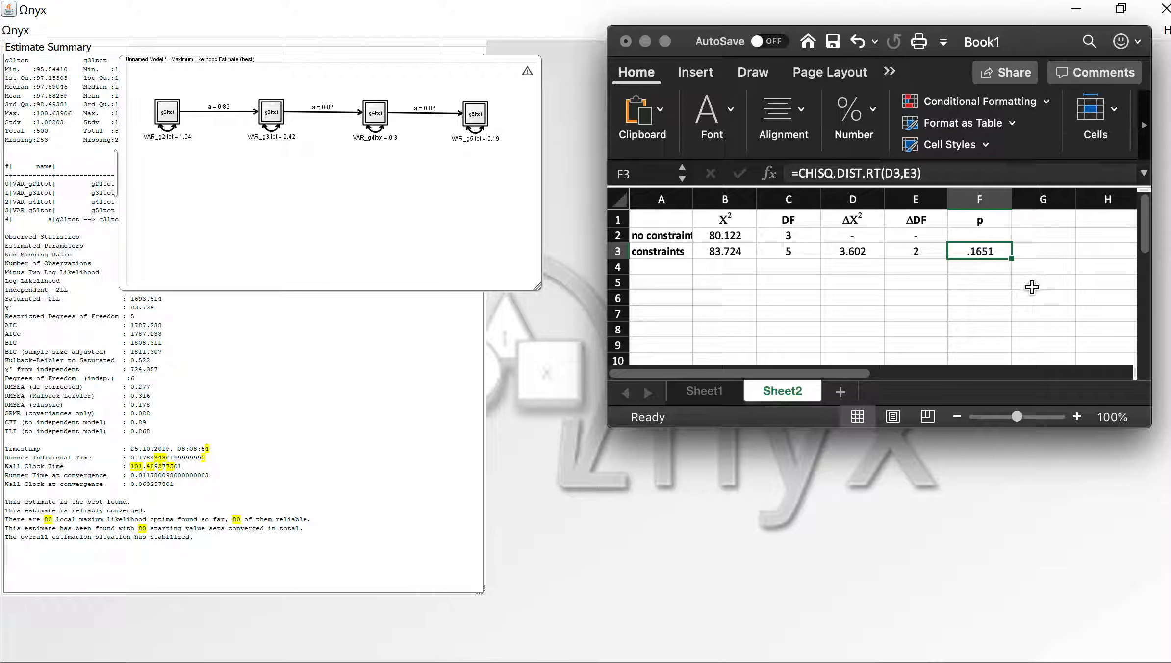
pyautogui.press('Down')
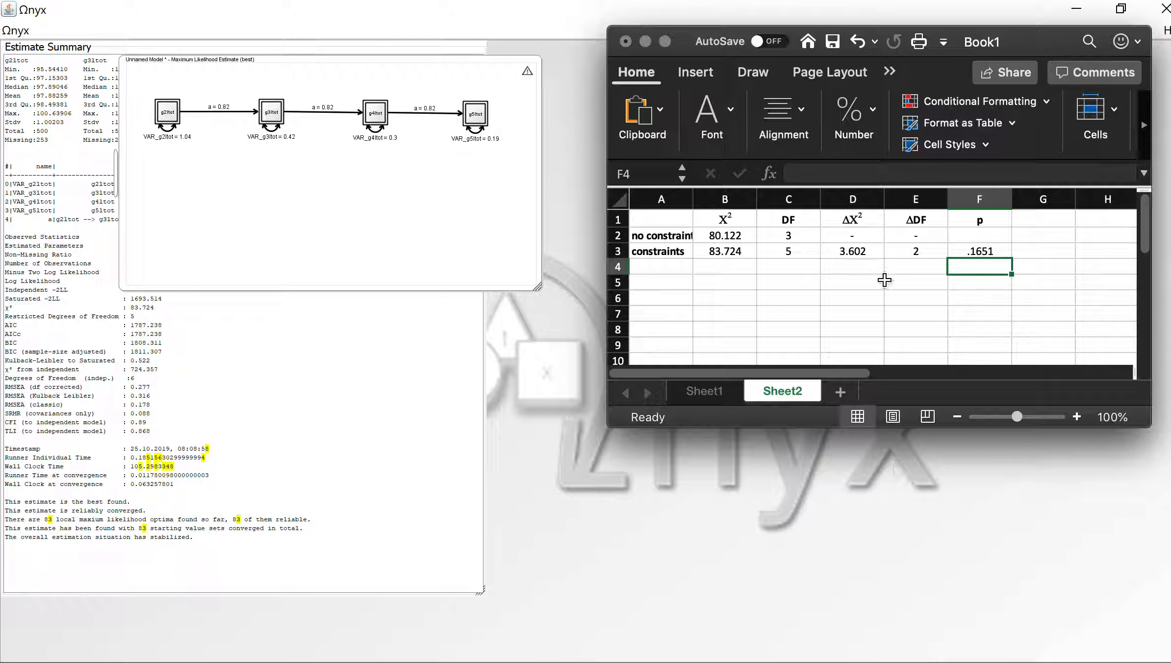
# Step: Return to Ωnyx and close the estimate summary of the constrained model
pyautogui.click(825, 549)
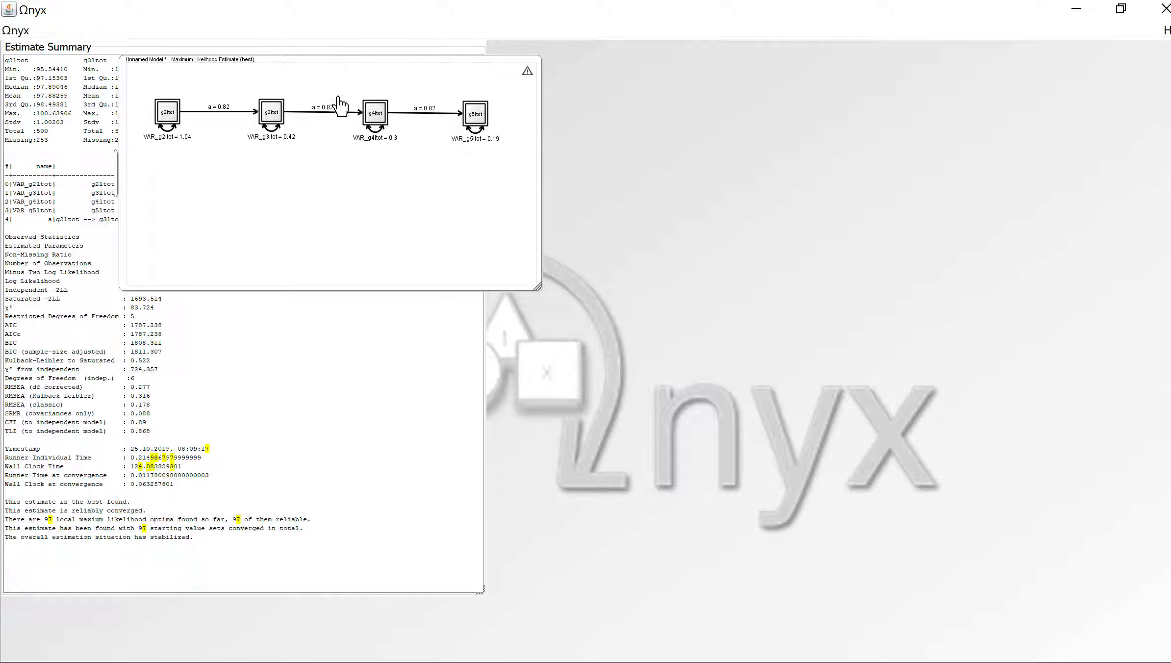
pyautogui.rightClick(372, 429)
pyautogui.click(420, 489)
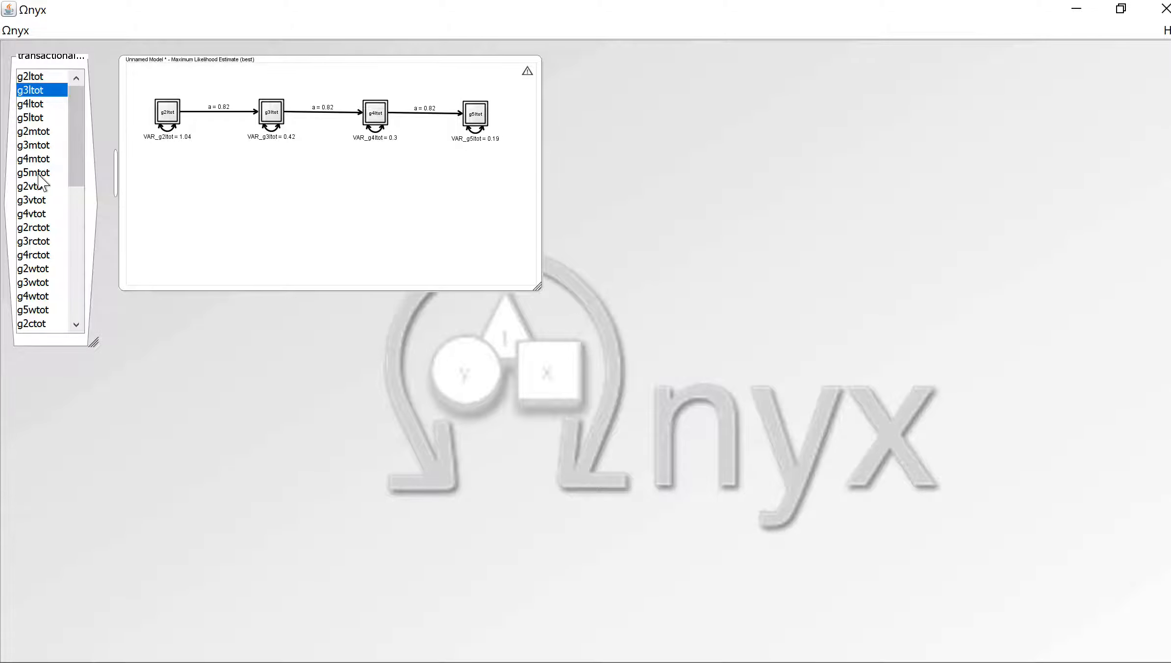
# Step: Add the dataset variables g2mtot, g3mtot, g4mtot and g5mtot to the model in a row below the existing chain
pyautogui.moveTo(33, 131); pyautogui.dragTo(275, 226)
pyautogui.moveTo(34, 158); pyautogui.dragTo(389, 247)
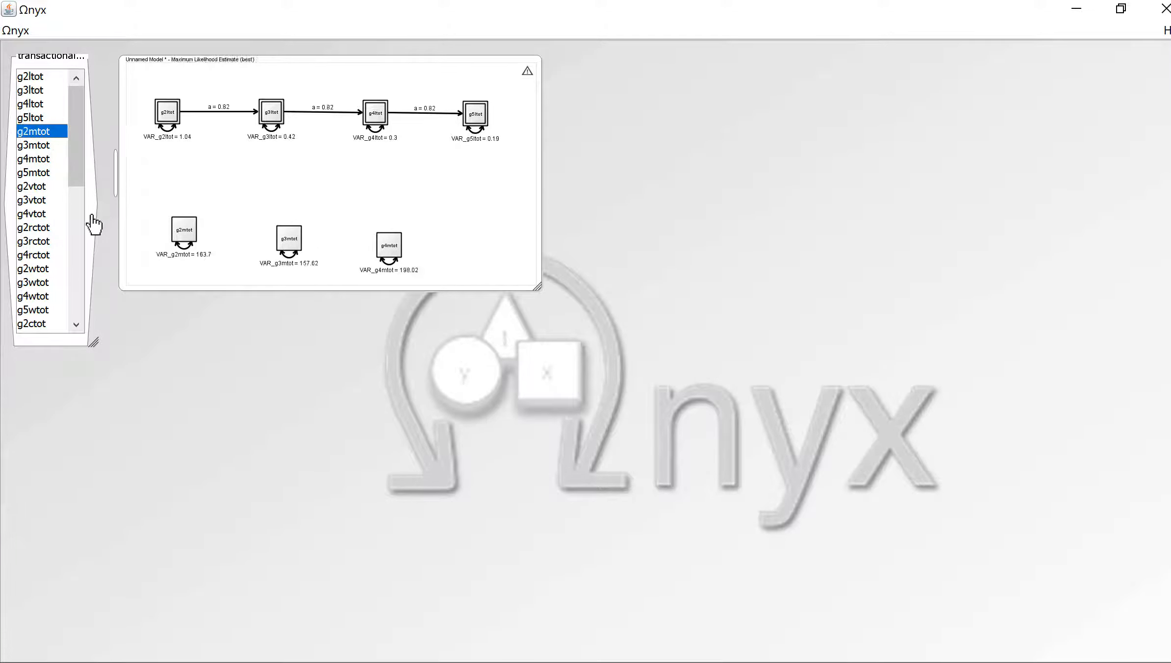
pyautogui.moveTo(37, 177); pyautogui.dragTo(470, 245)
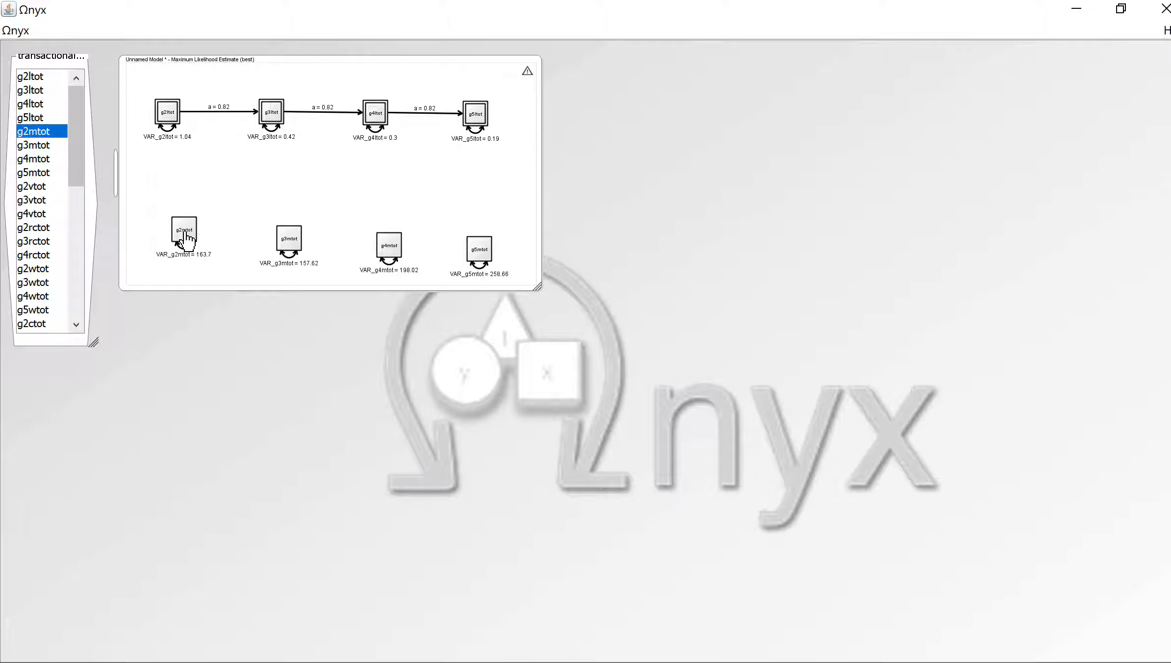
# Step: Draw regression paths from g2mtot to g3mtot, g3mtot to g4mtot and g4mtot to g5mtot
pyautogui.moveTo(189, 240); pyautogui.dragTo(393, 243)
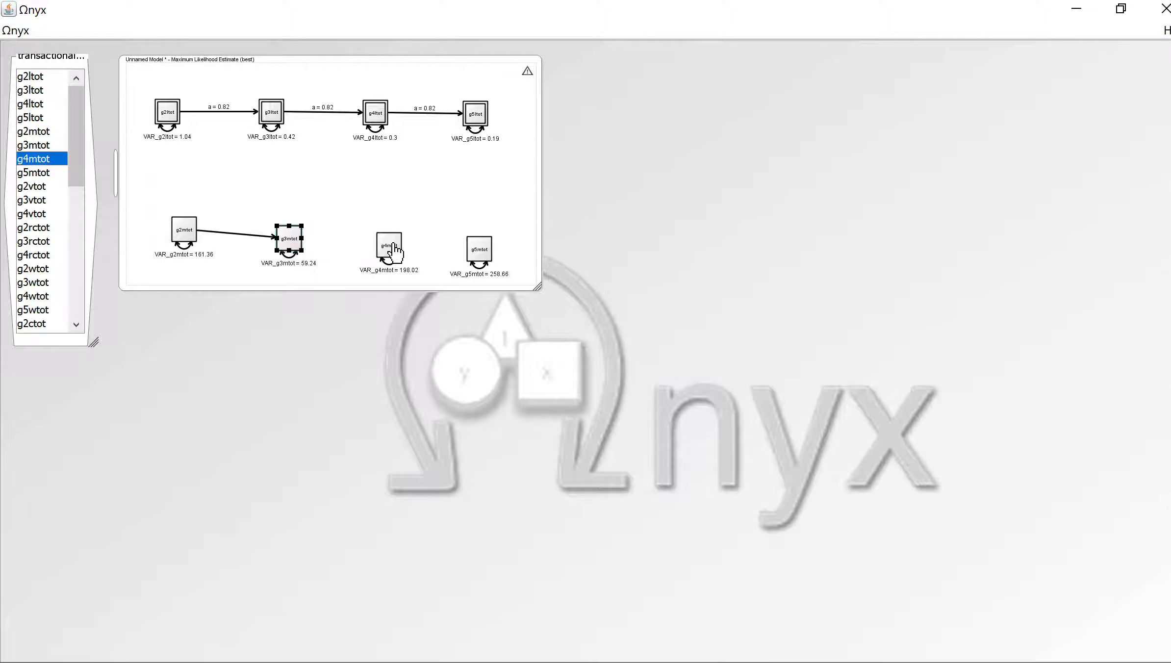
pyautogui.rightClick(393, 243)
pyautogui.rightClick(290, 245)
pyautogui.rightClick(411, 242)
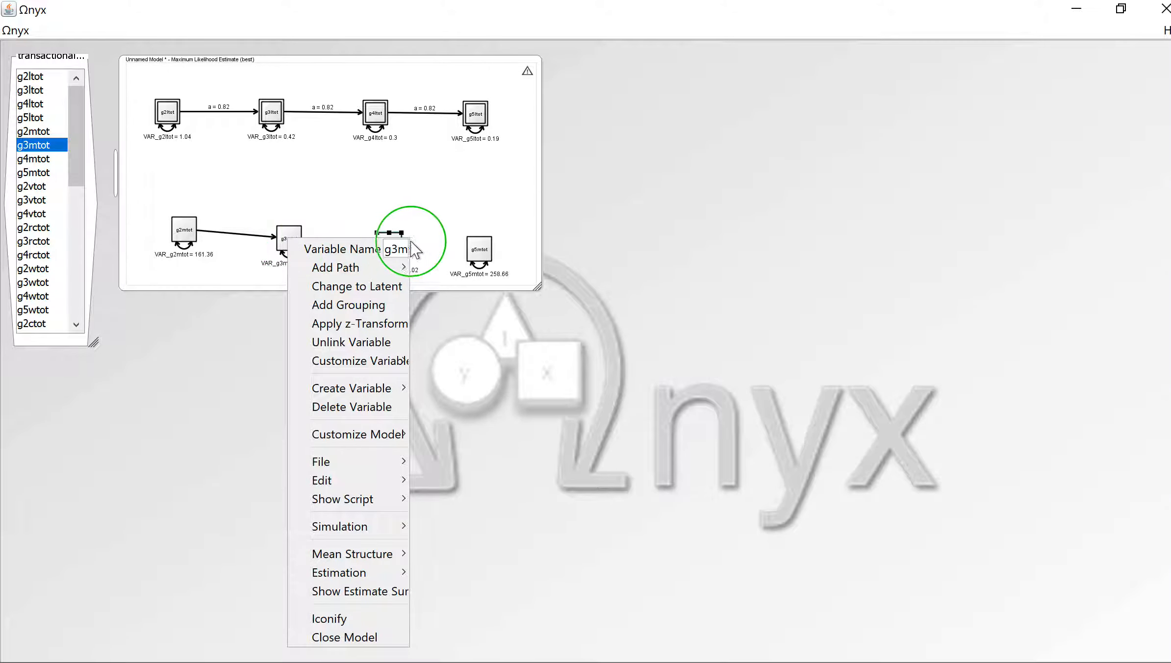
pyautogui.click(406, 225)
pyautogui.moveTo(294, 240); pyautogui.dragTo(478, 250)
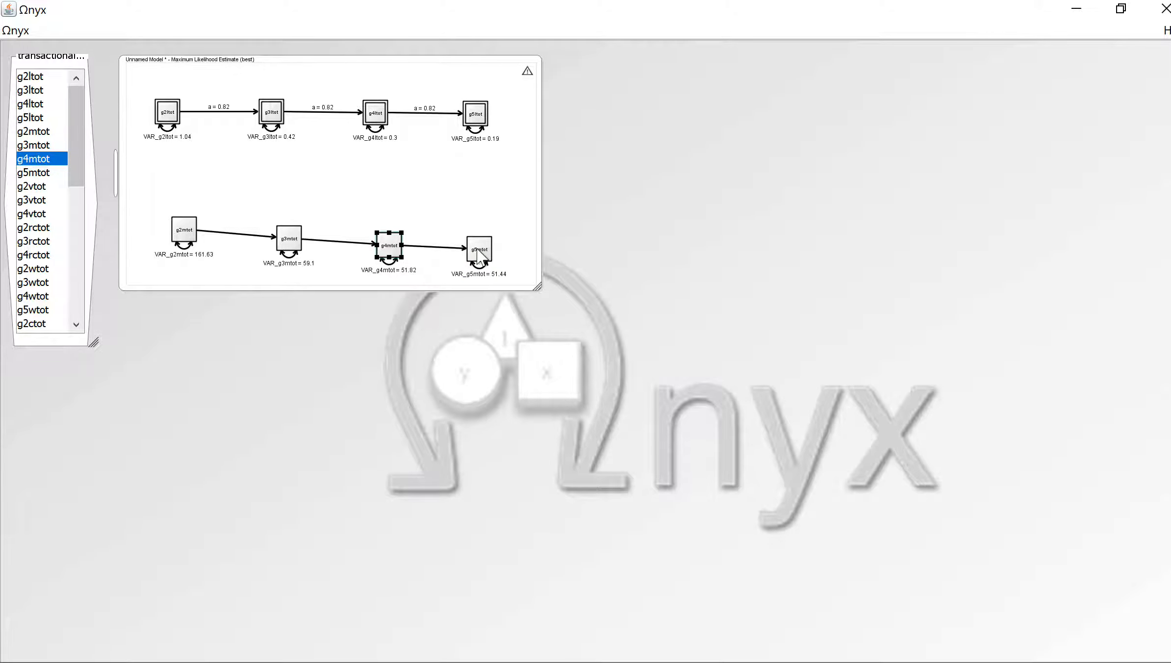
# Step: Turn the three new paths between the mtot variables into free parameters
pyautogui.rightClick(216, 232)
pyautogui.click(270, 273)
pyautogui.rightClick(334, 241)
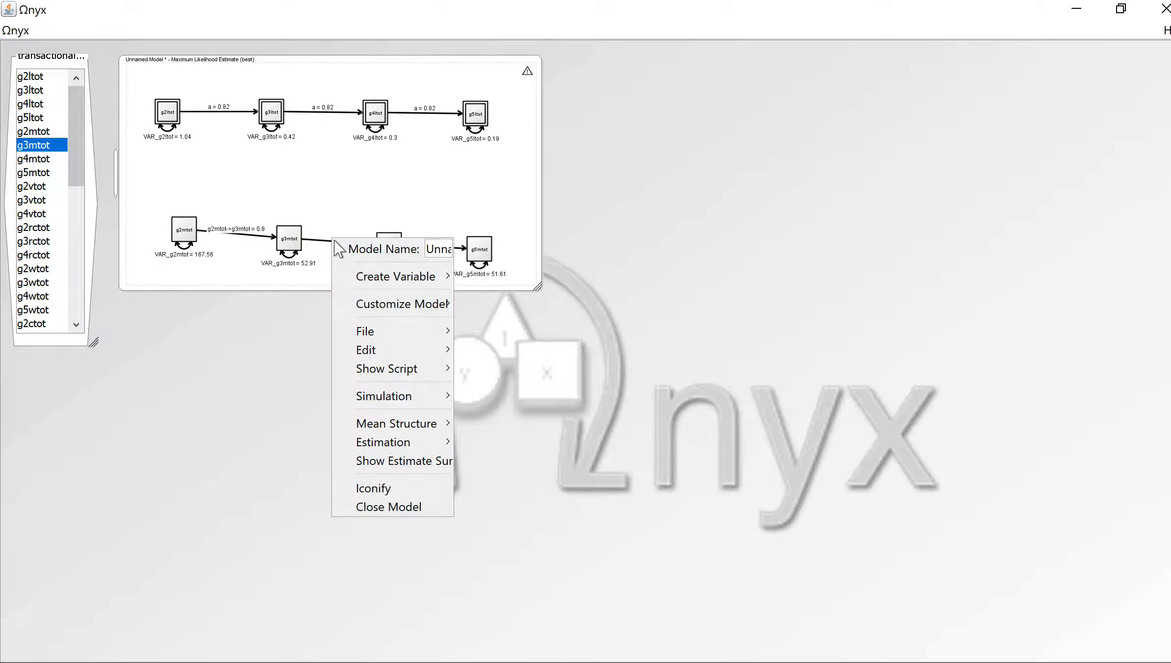
pyautogui.click(318, 243)
pyautogui.rightClick(319, 241)
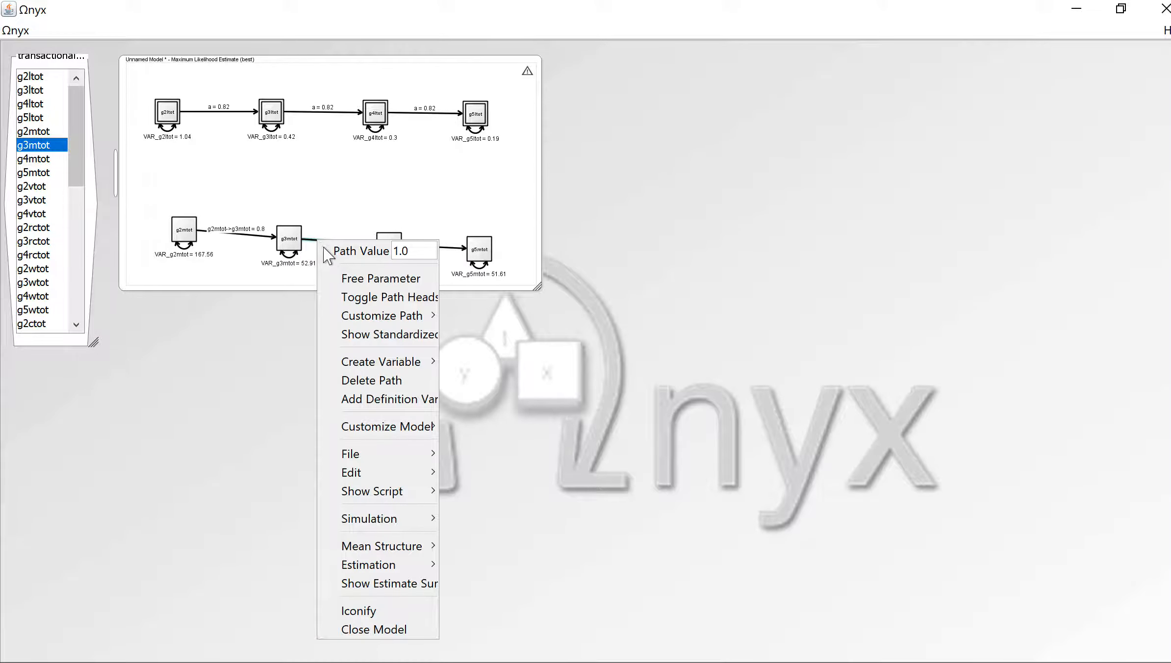
pyautogui.click(345, 275)
pyautogui.rightClick(445, 256)
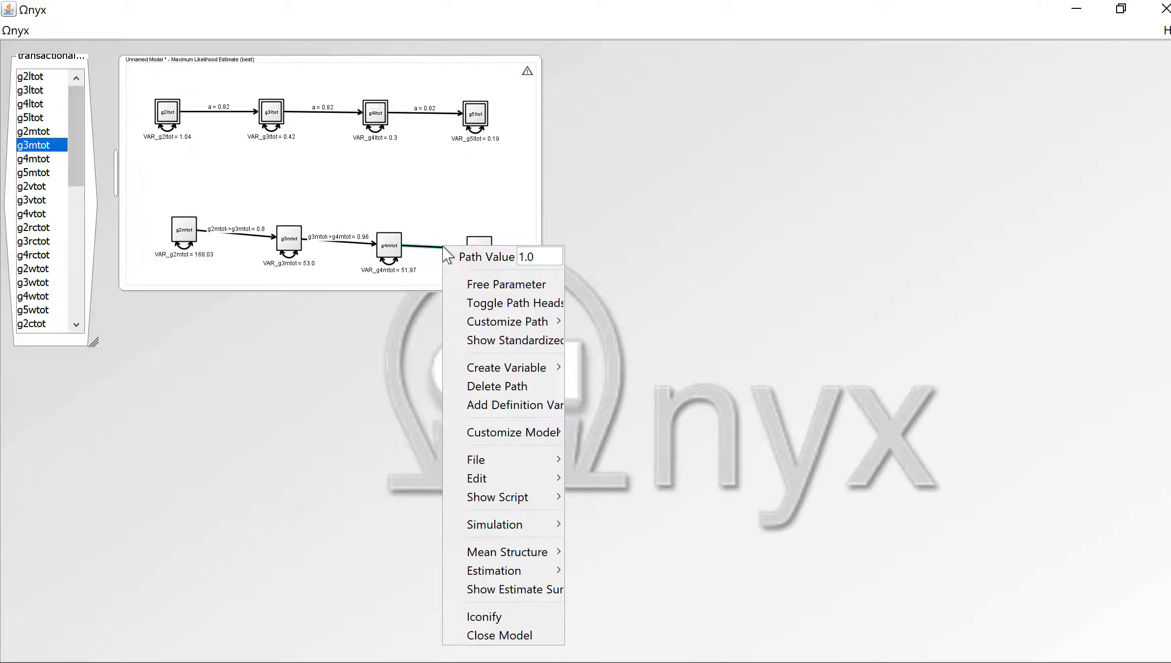
pyautogui.click(463, 287)
# Step: Align g2mtot, g3mtot, g4mtot and g5mtot in a straight row beneath the upper variables
pyautogui.moveTo(191, 237); pyautogui.dragTo(178, 238)
pyautogui.moveTo(297, 242); pyautogui.dragTo(286, 231)
pyautogui.moveTo(390, 246); pyautogui.dragTo(382, 226)
pyautogui.click(482, 247)
pyautogui.moveTo(482, 245); pyautogui.dragTo(481, 224)
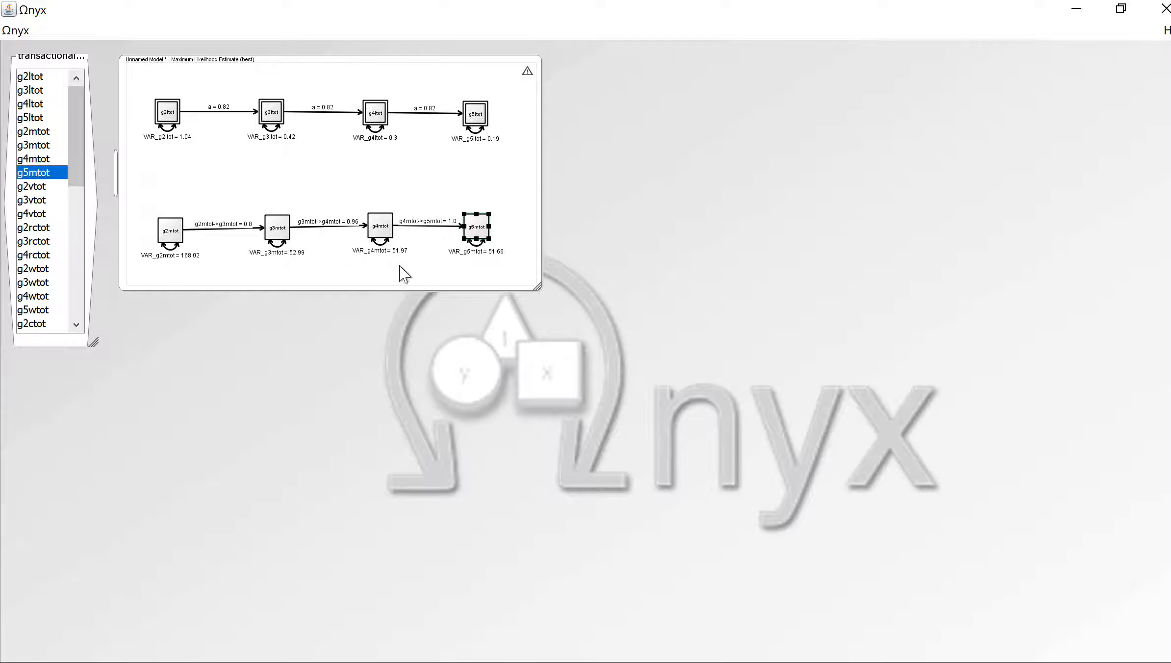
# Step: Rename the path from g2mtot to g3mtot as b
pyautogui.rightClick(230, 232)
pyautogui.moveTo(310, 240); pyautogui.dragTo(495, 233)
pyautogui.write('b')
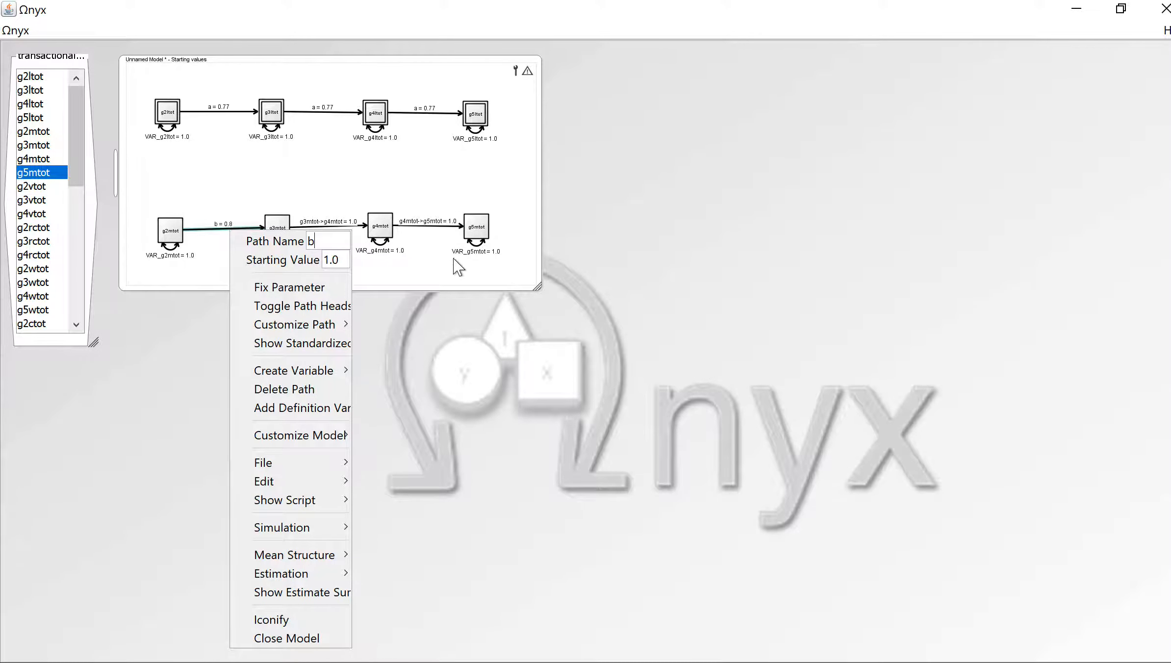
pyautogui.press('Return')
pyautogui.rightClick(324, 234)
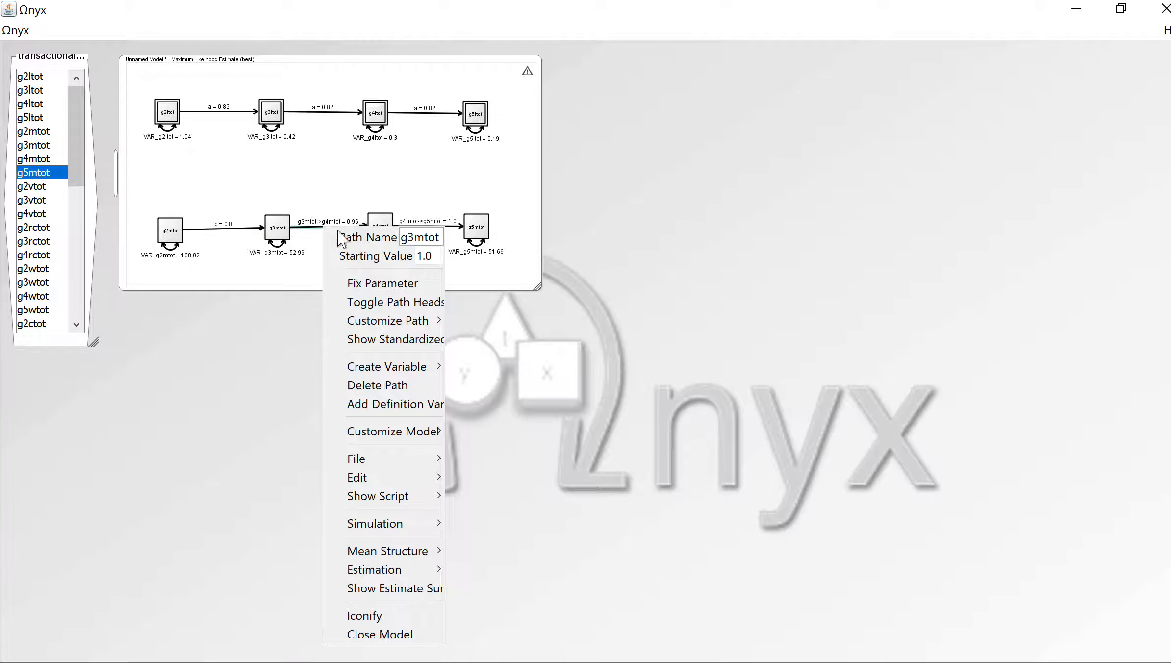
# Step: Apply the z-transform to g2mtot, g3mtot, g4mtot and g5mtot
pyautogui.click(171, 237)
pyautogui.rightClick(171, 236)
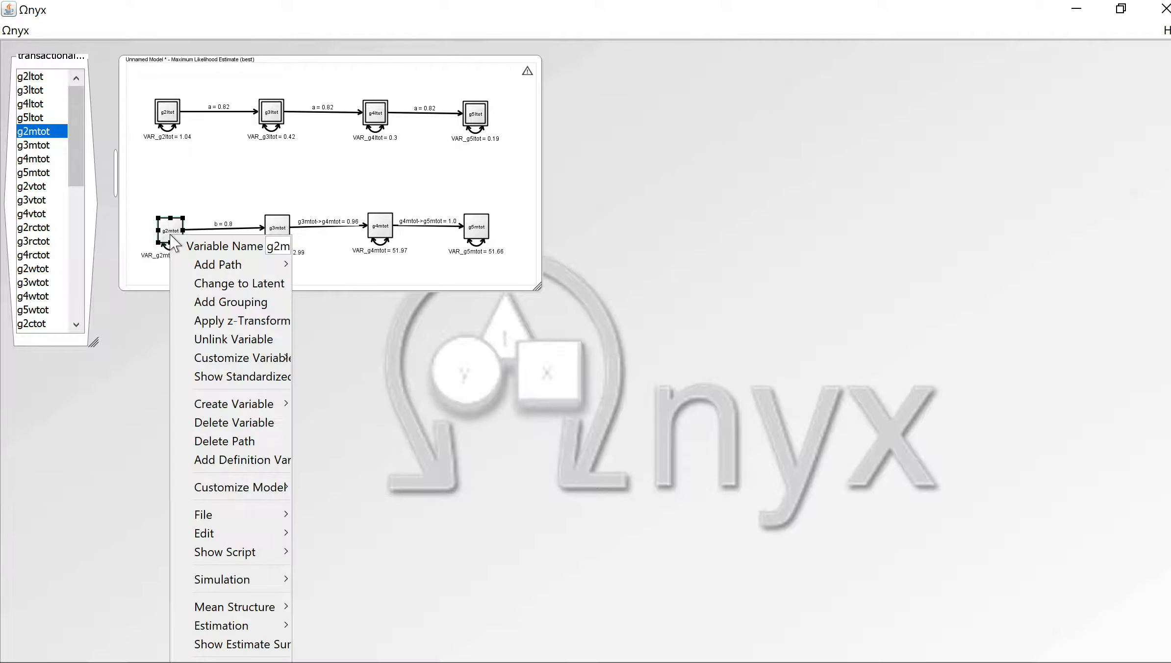
pyautogui.click(239, 327)
pyautogui.click(277, 233)
pyautogui.rightClick(277, 232)
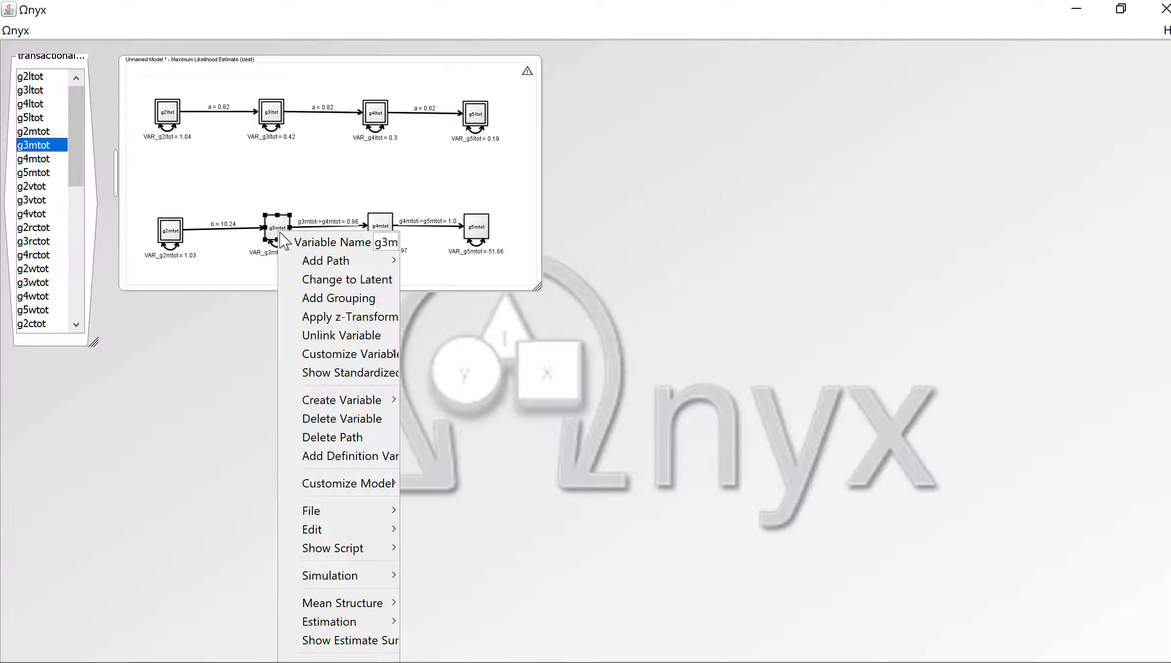
pyautogui.click(324, 316)
pyautogui.click(382, 228)
pyautogui.rightClick(384, 228)
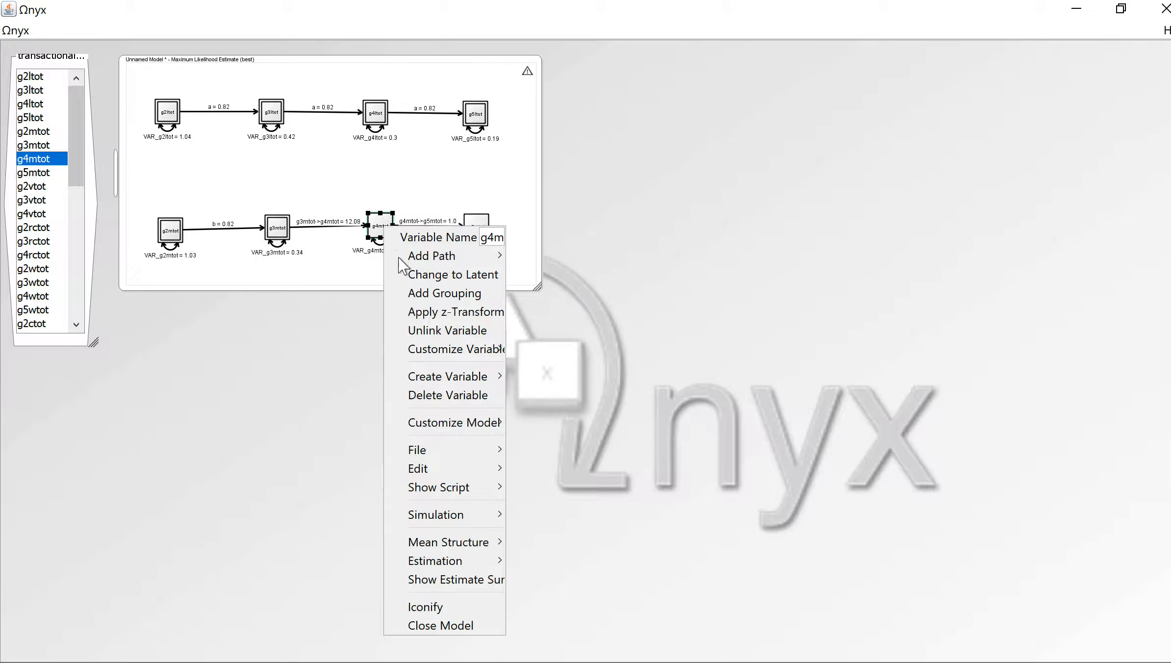
pyautogui.click(421, 305)
pyautogui.click(475, 226)
pyautogui.rightClick(476, 229)
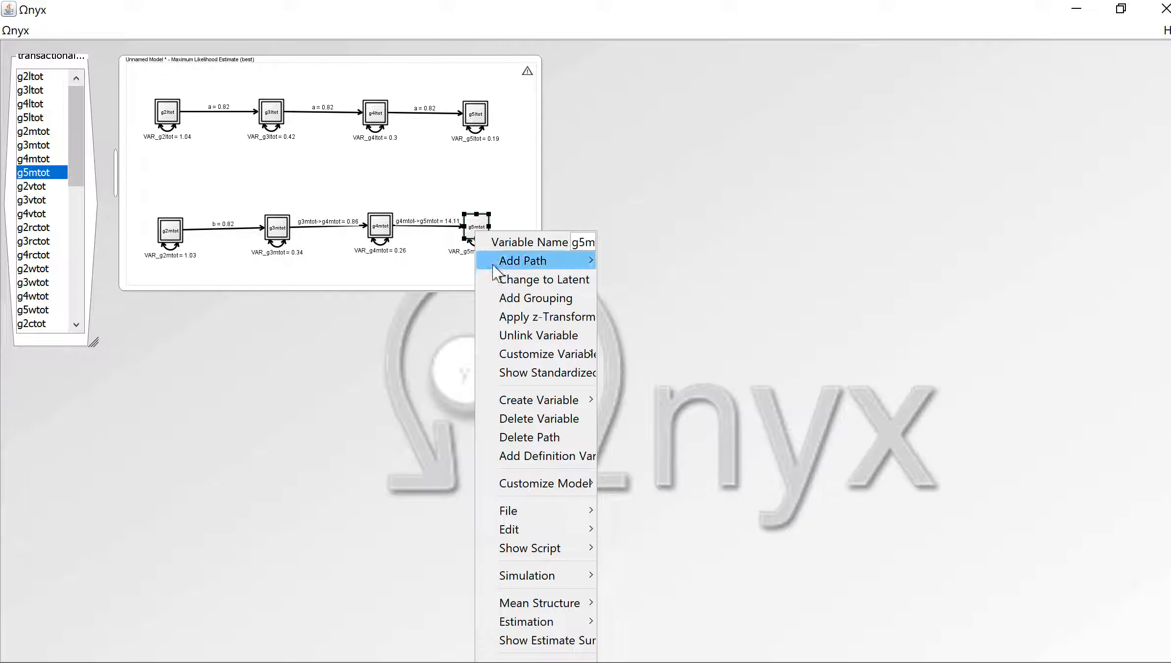
pyautogui.click(506, 318)
# Step: Rename the paths from g3mtot to g4mtot and from g4mtot to g5mtot as b
pyautogui.rightClick(346, 229)
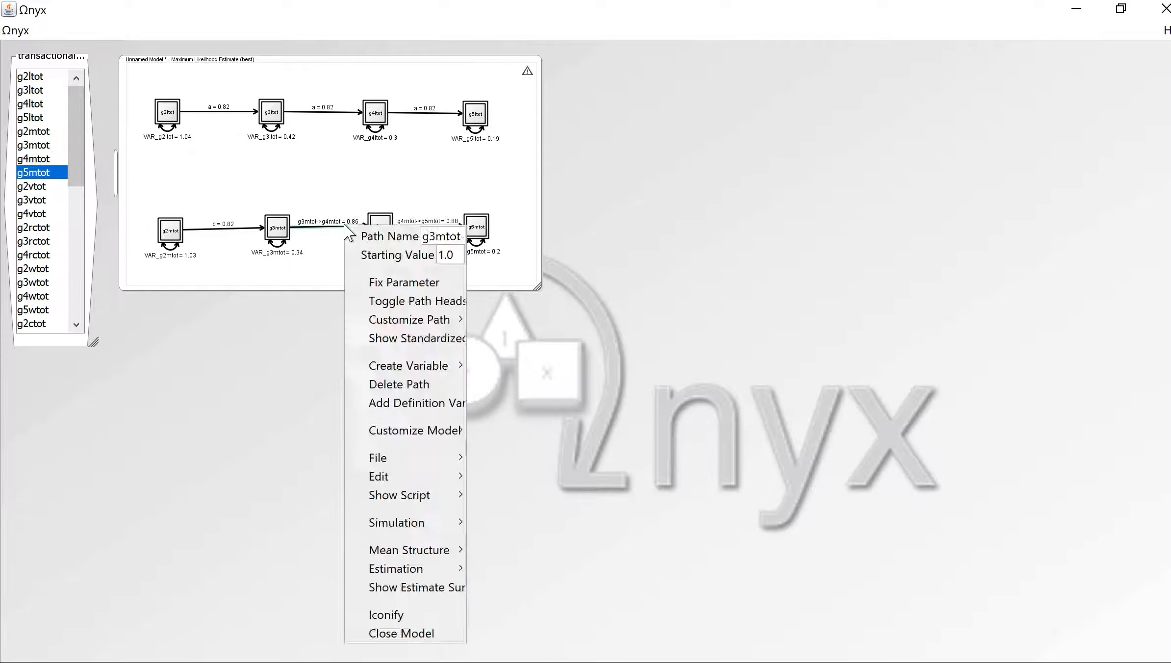
pyautogui.moveTo(420, 236); pyautogui.dragTo(536, 243)
pyautogui.write('b')
pyautogui.press('Return')
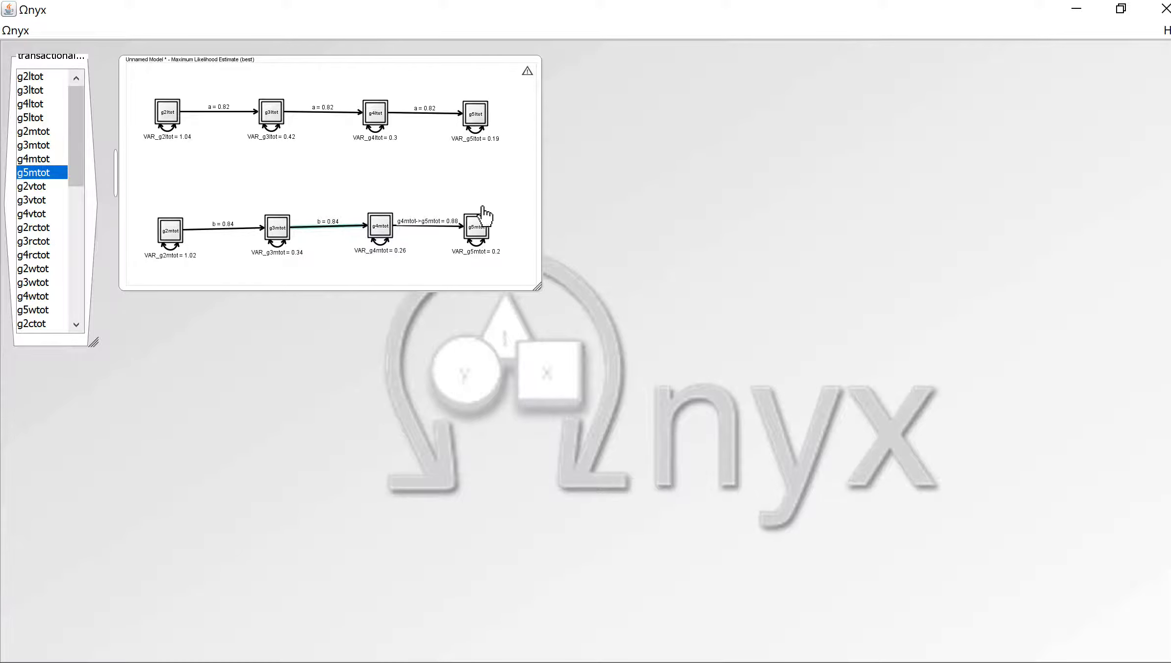
pyautogui.rightClick(452, 227)
pyautogui.click(534, 238)
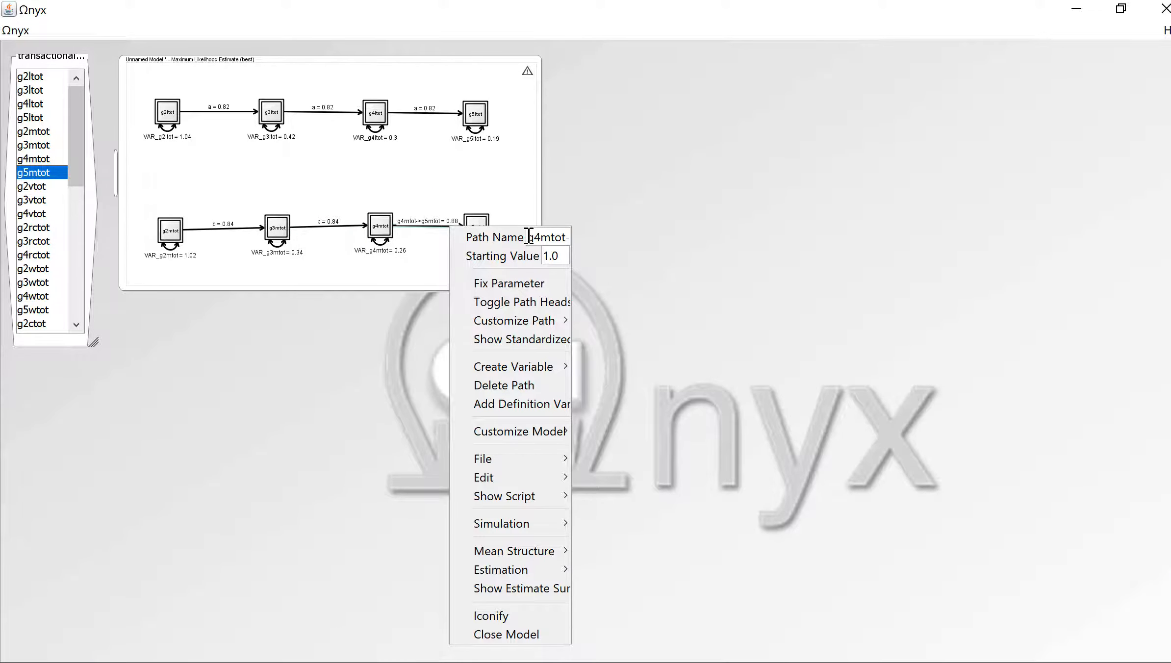
pyautogui.moveTo(530, 237); pyautogui.dragTo(714, 241)
pyautogui.write('b')
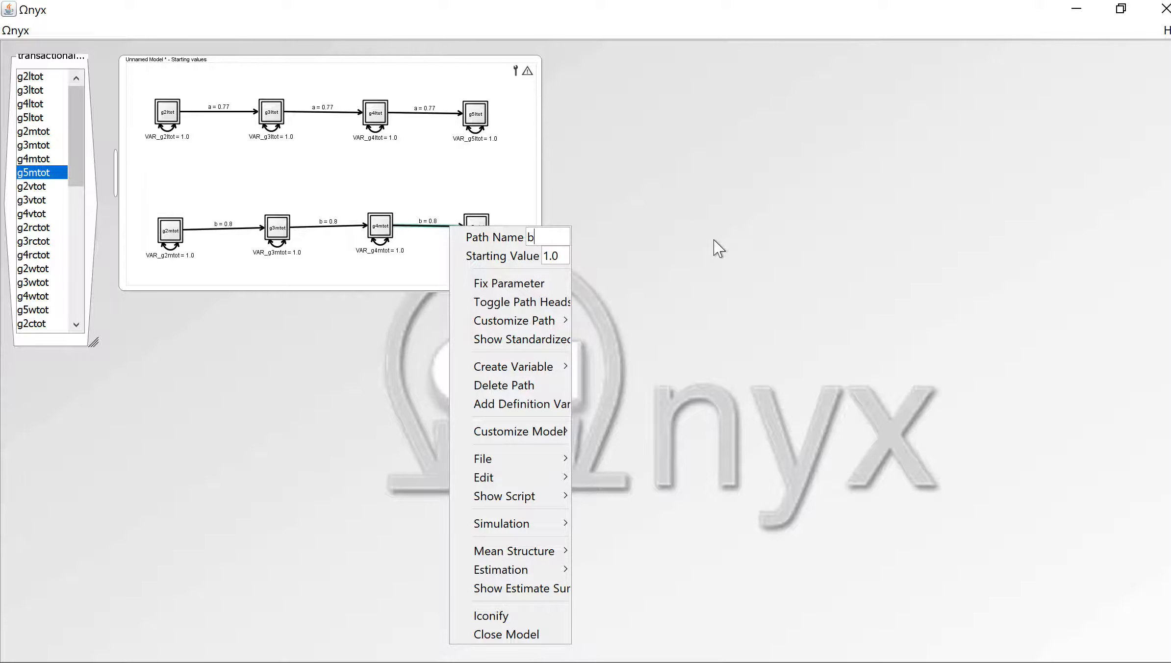
pyautogui.click(514, 185)
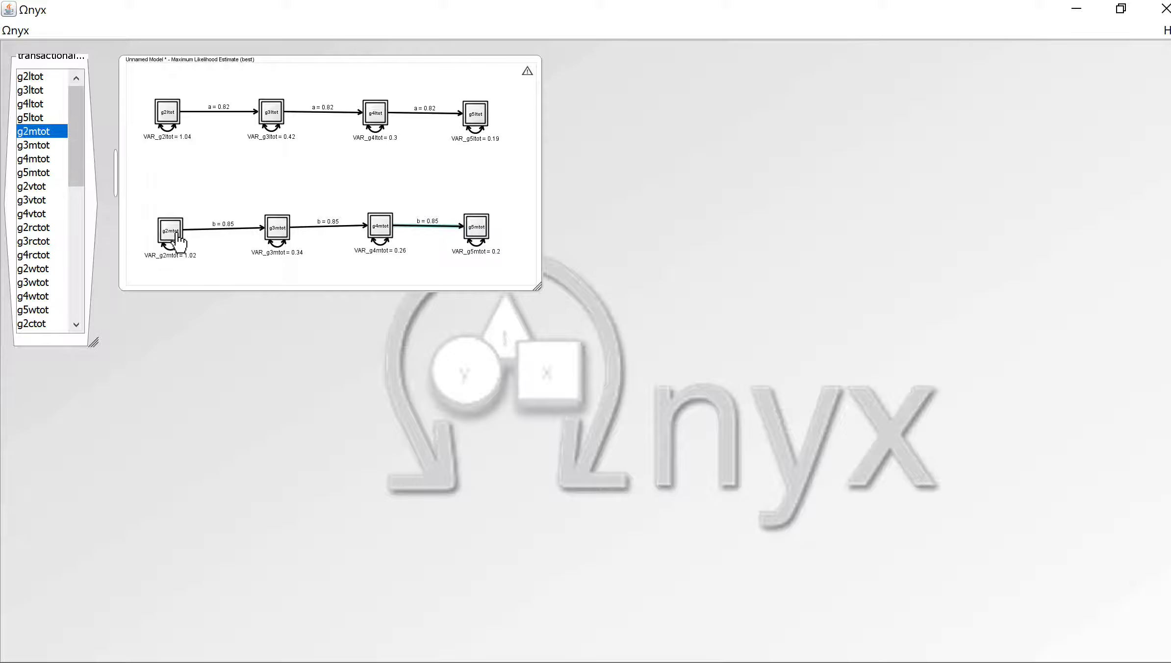
# Step: Nudge g2mtot, g3mtot, g4mtot and g5mtot so their row in the diagram is straighter
pyautogui.moveTo(170, 231); pyautogui.dragTo(170, 225)
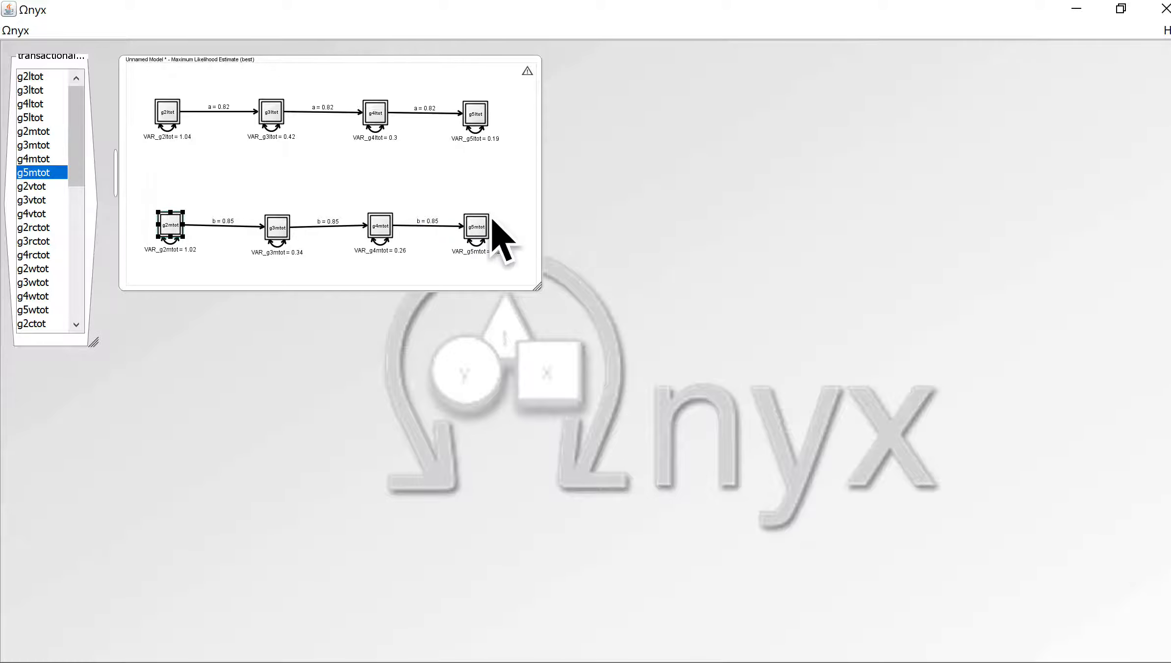
pyautogui.moveTo(284, 235); pyautogui.dragTo(287, 230)
pyautogui.moveTo(385, 229); pyautogui.dragTo(386, 230)
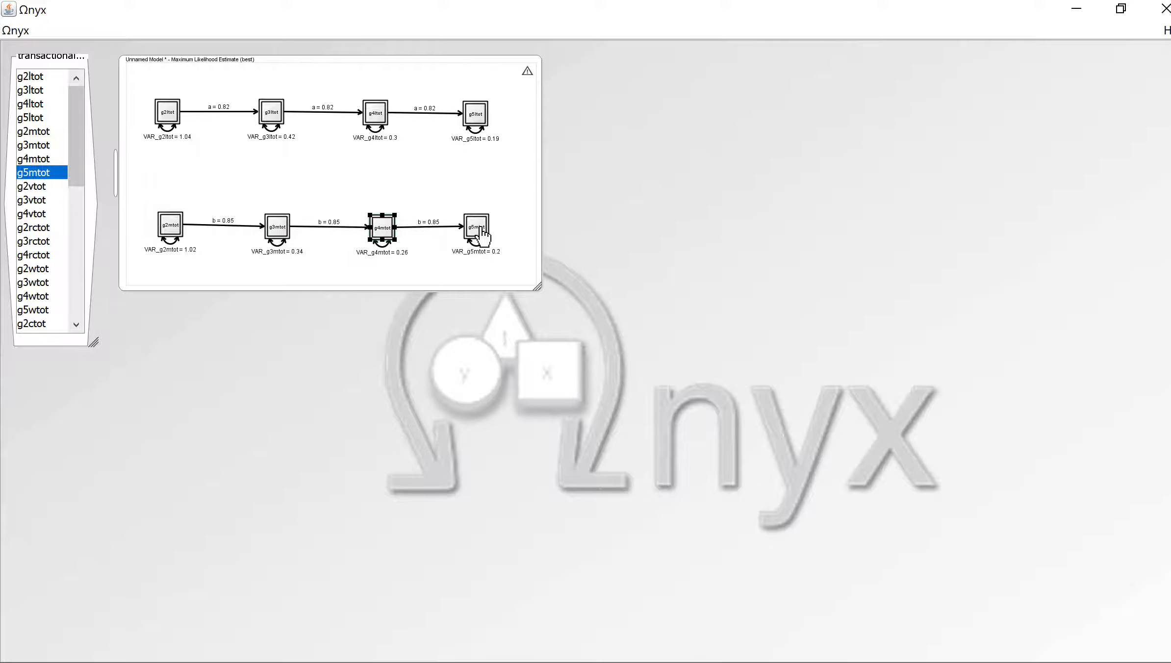
pyautogui.moveTo(477, 233); pyautogui.dragTo(479, 233)
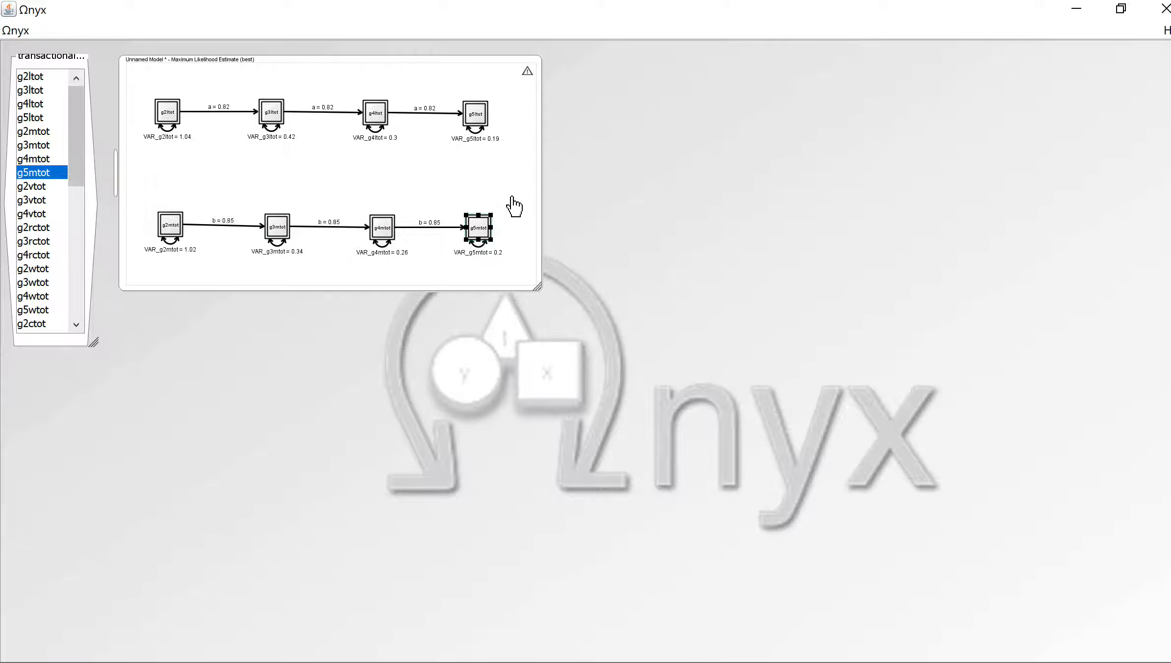
pyautogui.click(273, 130)
pyautogui.click(258, 140)
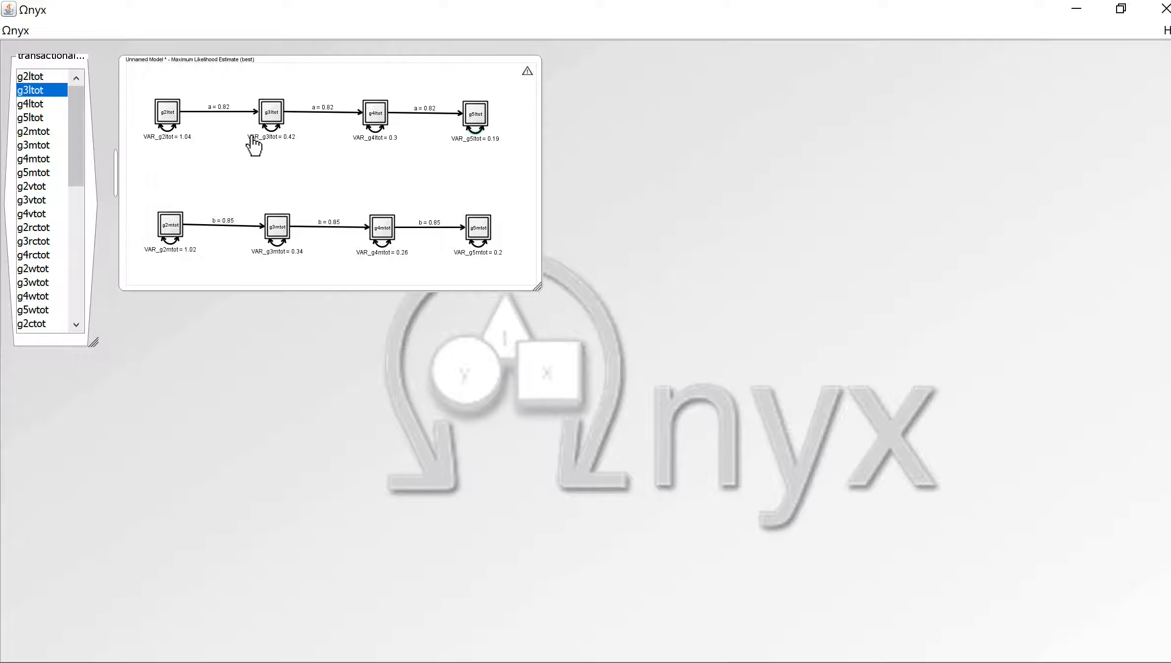
pyautogui.click(272, 130)
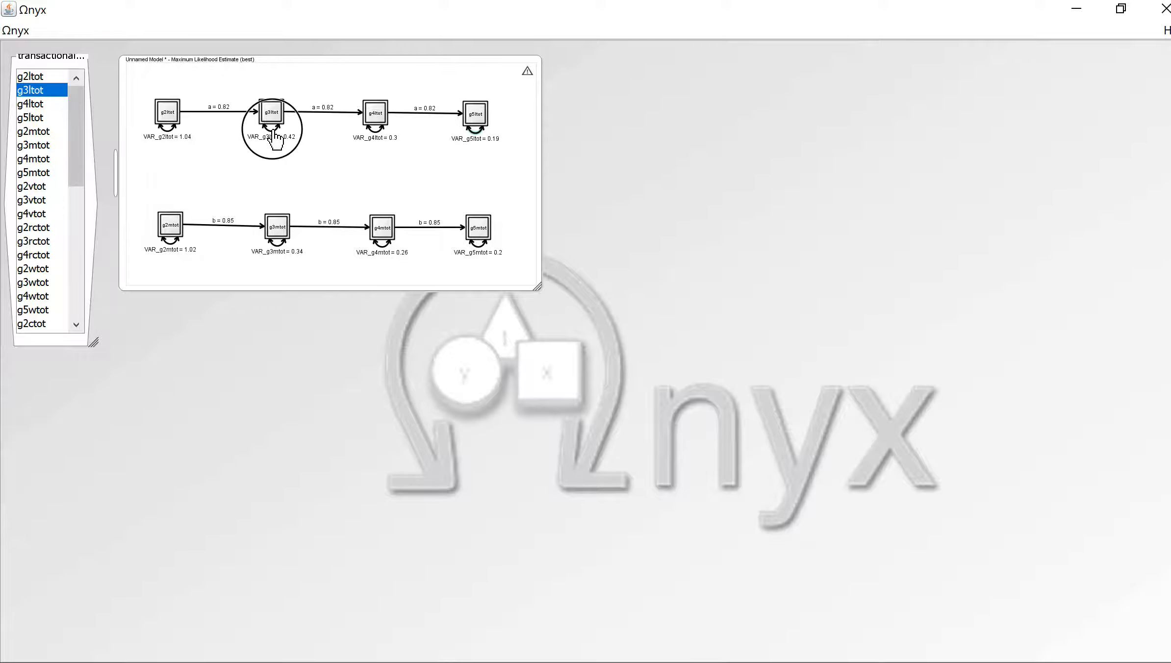
pyautogui.click(477, 132)
pyautogui.click(398, 246)
pyautogui.click(275, 244)
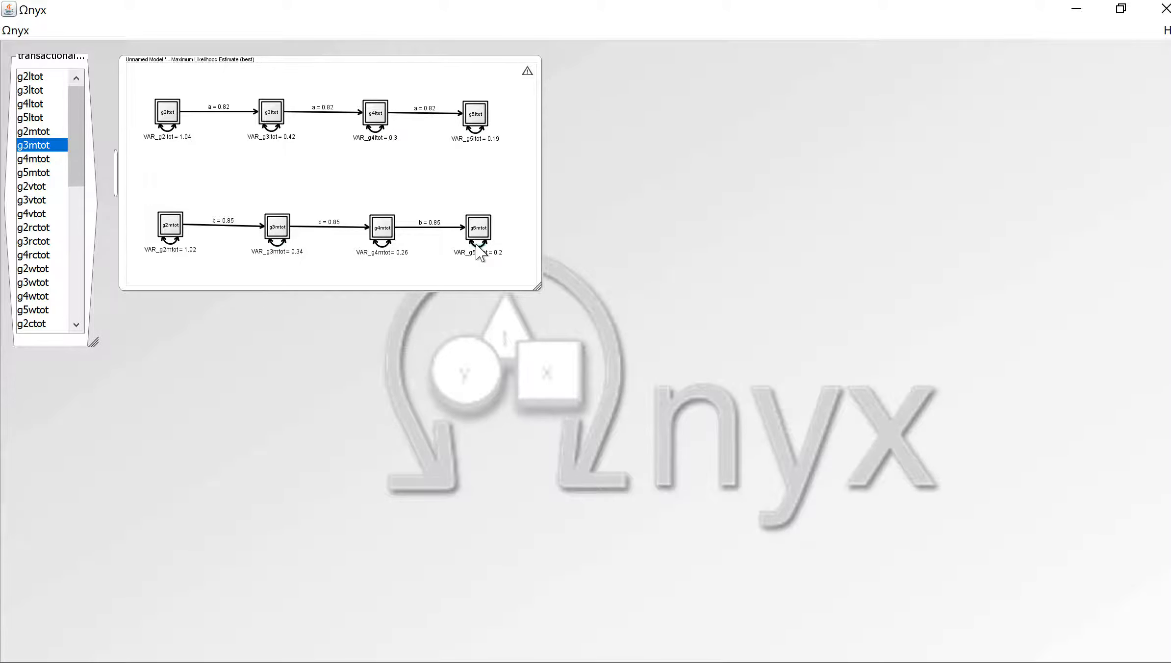
pyautogui.click(167, 131)
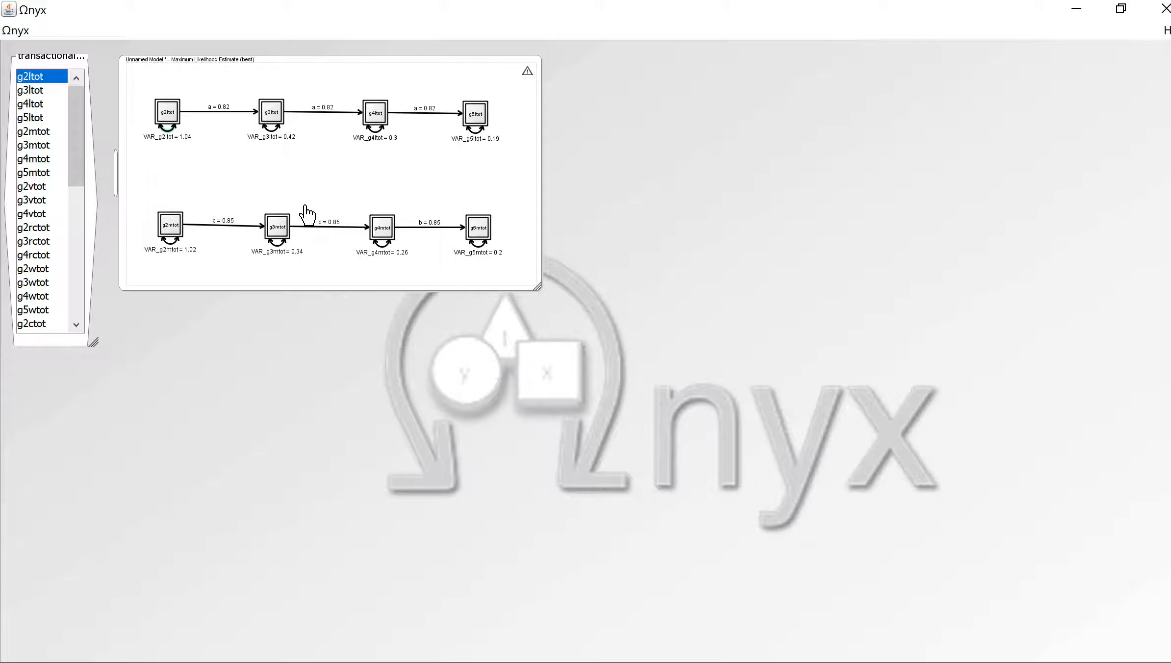
pyautogui.click(280, 226)
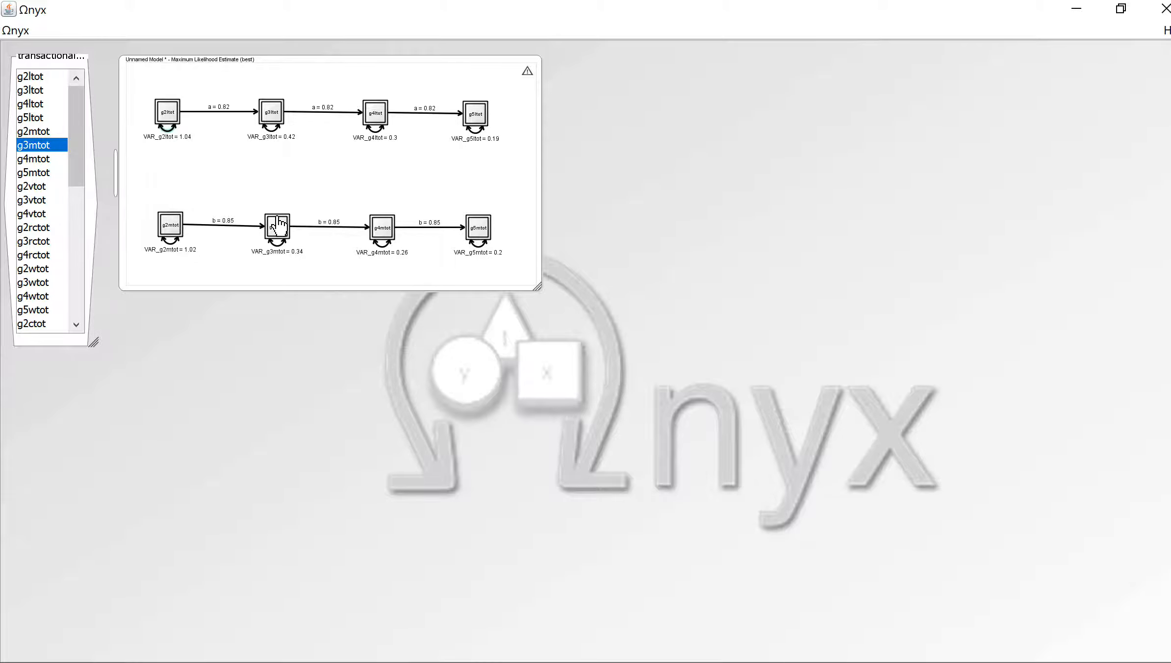
pyautogui.click(367, 104)
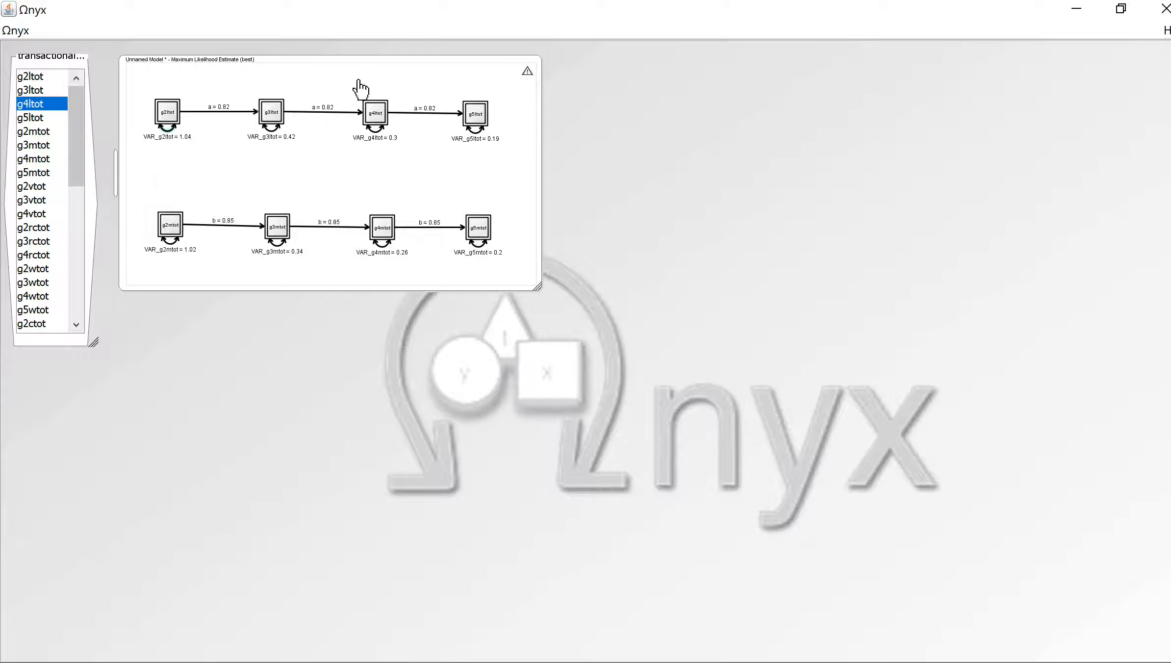
# Step: Show the estimate summary of the two-chain model, enlarge it to examine the fit statistics, and close it
pyautogui.rightClick(226, 157)
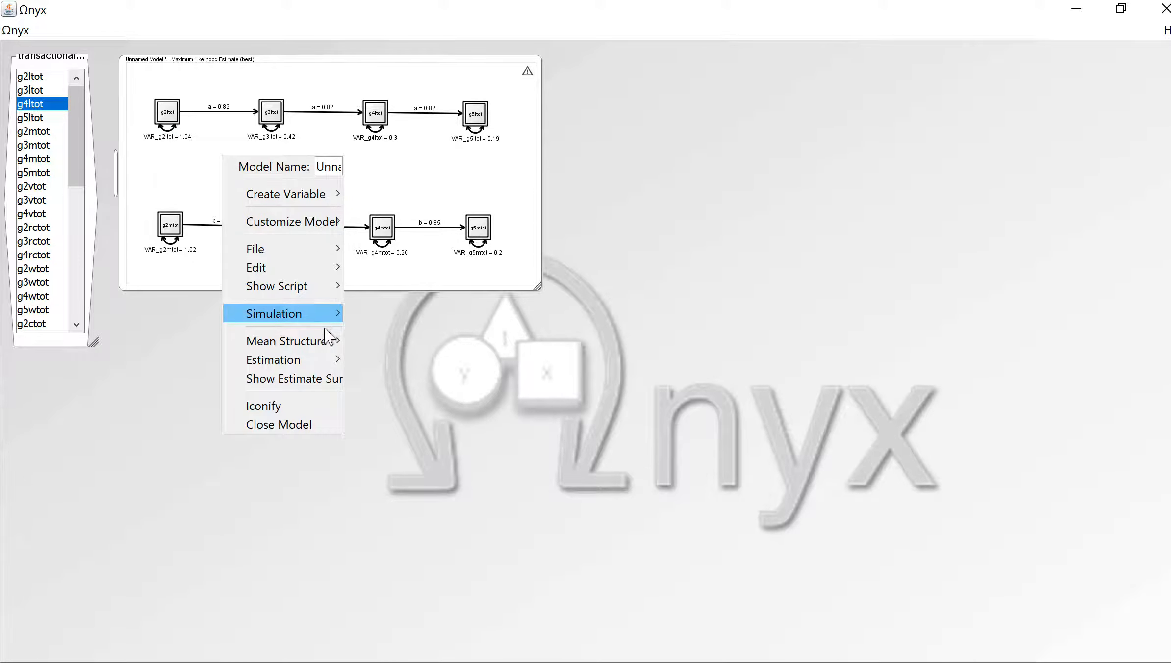
pyautogui.click(309, 379)
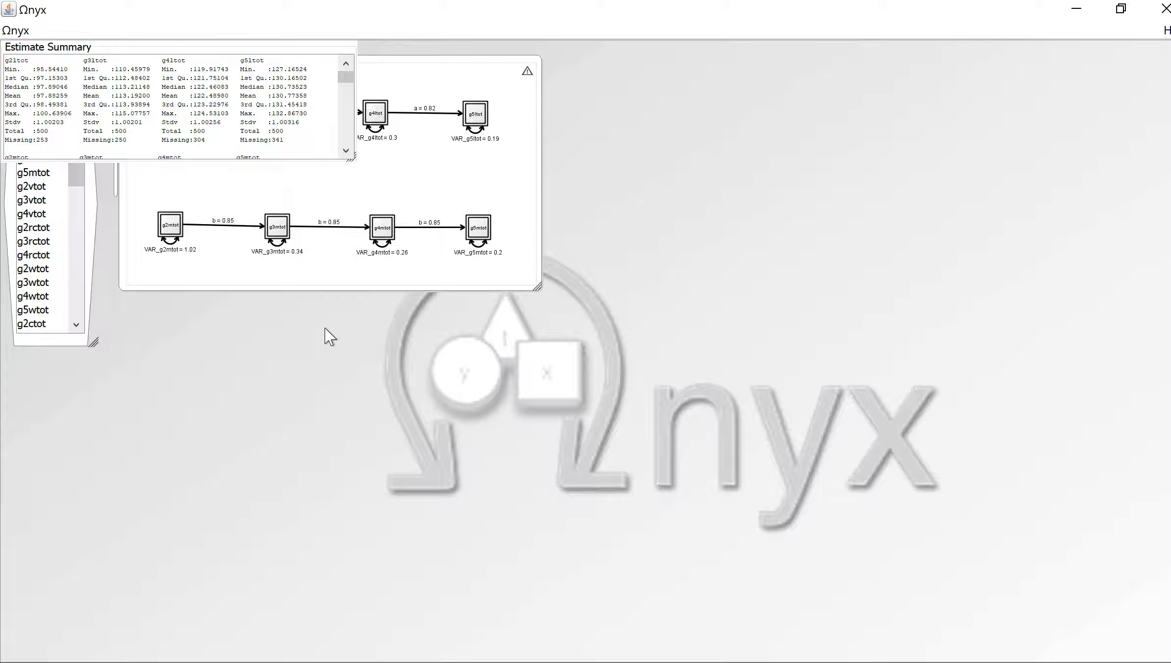
pyautogui.click(346, 151)
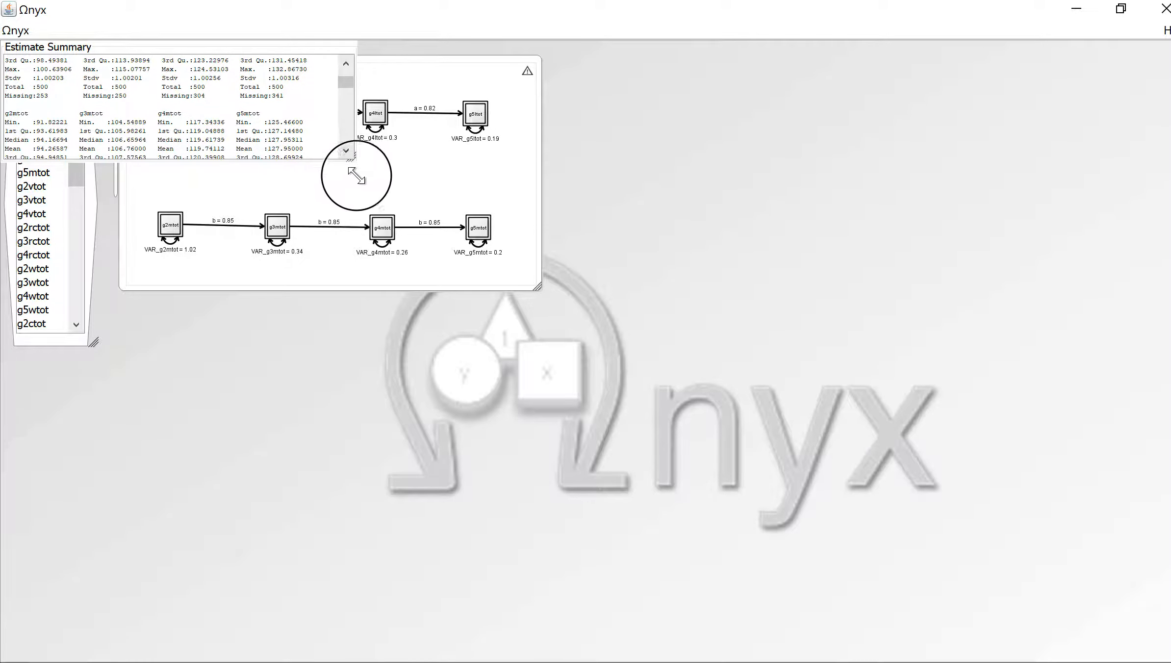
pyautogui.click(355, 173)
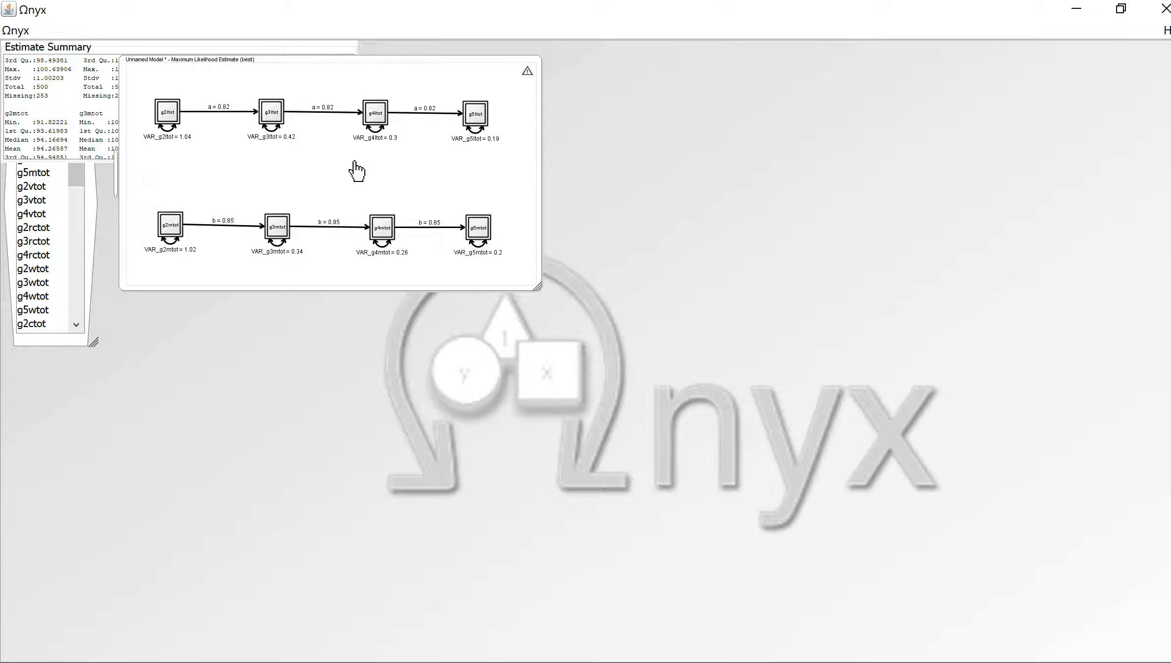
pyautogui.click(121, 51)
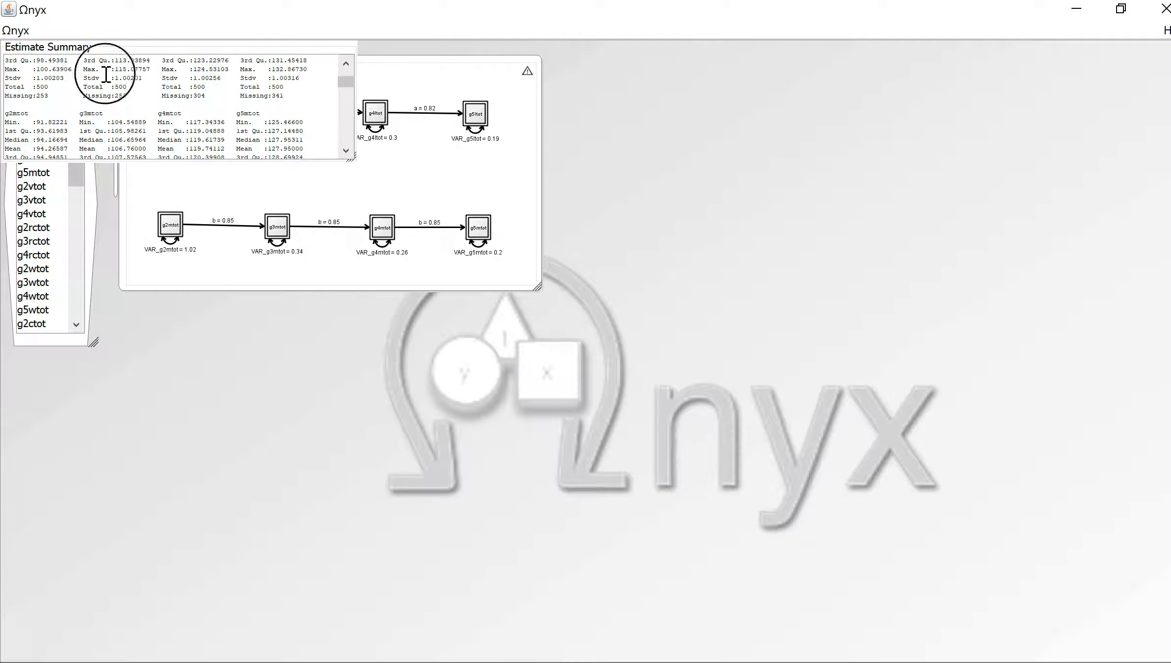
pyautogui.click(349, 164)
pyautogui.click(87, 65)
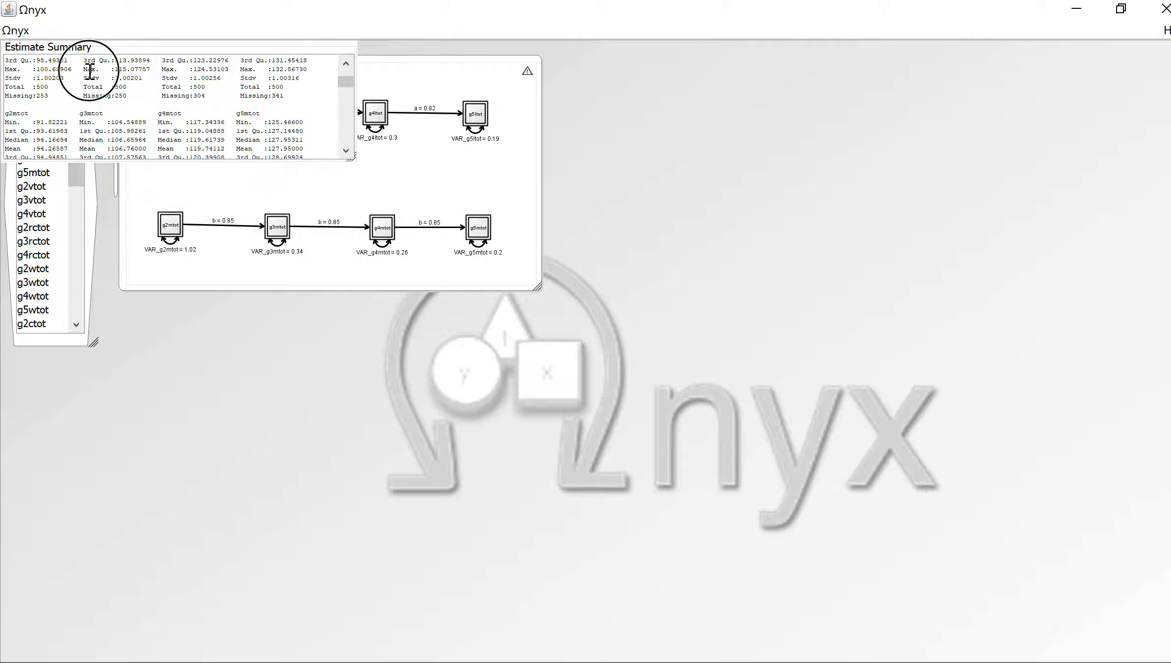
pyautogui.moveTo(351, 160); pyautogui.dragTo(521, 563)
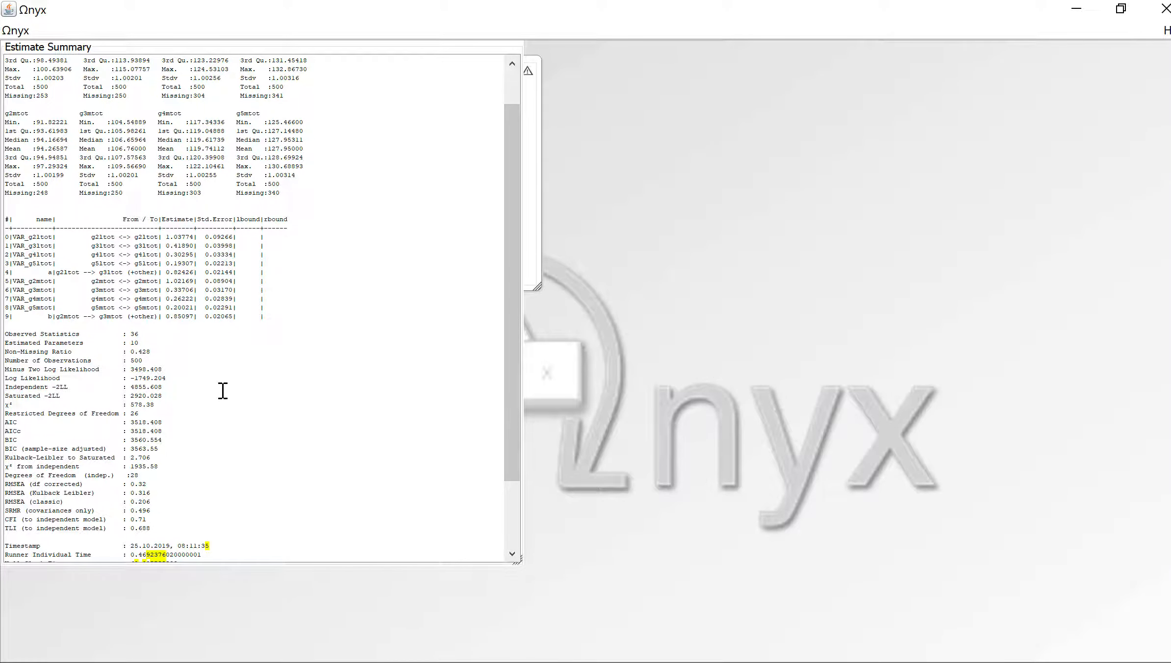
pyautogui.click(538, 130)
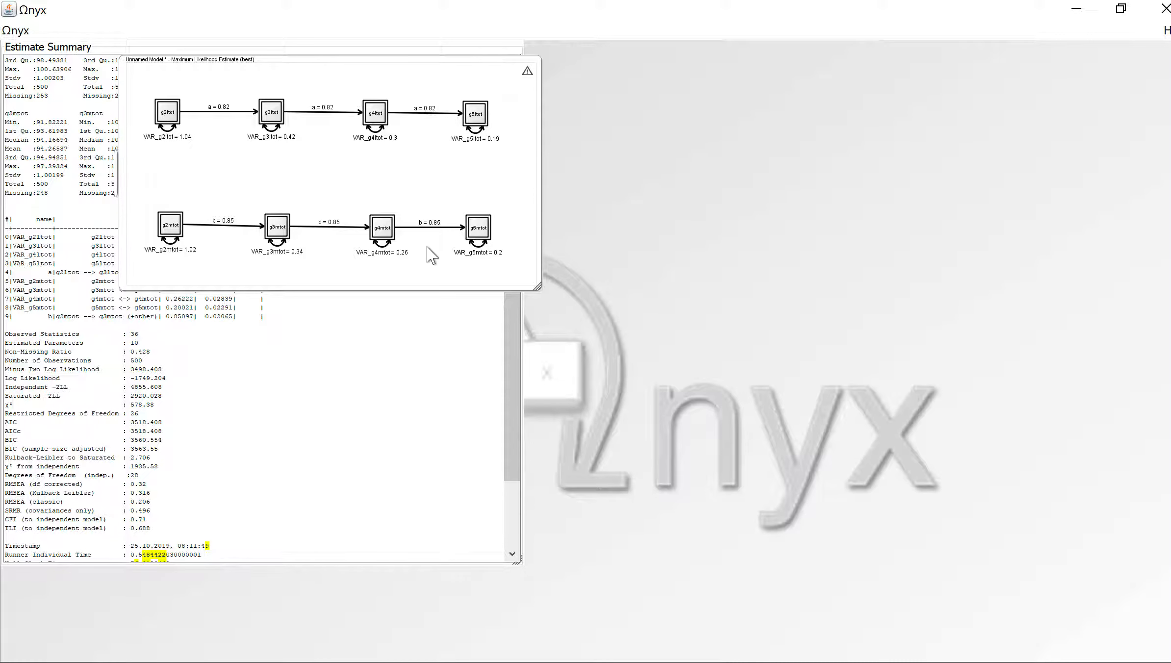
pyautogui.rightClick(378, 377)
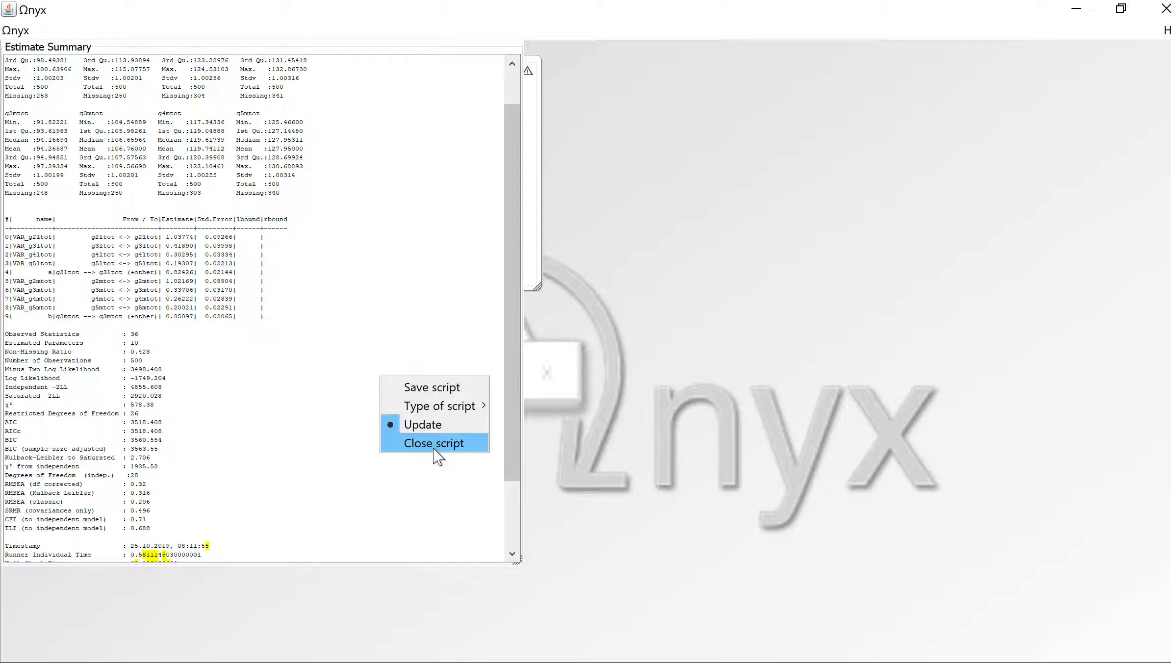
pyautogui.click(434, 444)
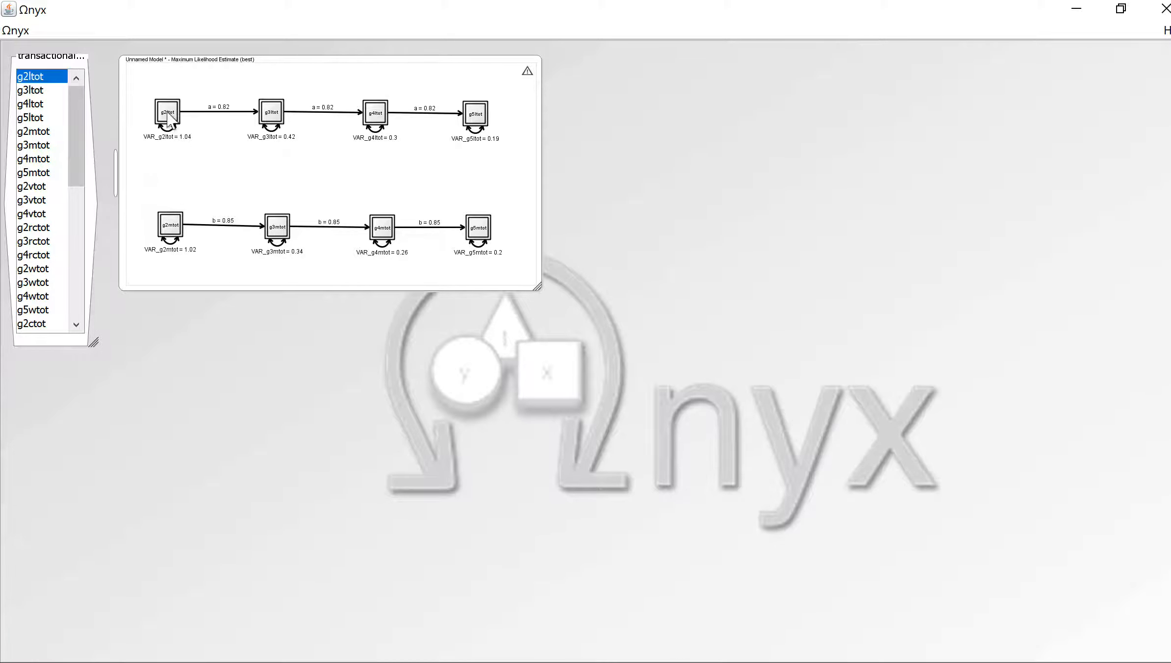
# Step: Draw covariance paths between each ltot variable and the mtot variable of the same grade, from g2 to g5
pyautogui.moveTo(169, 115)
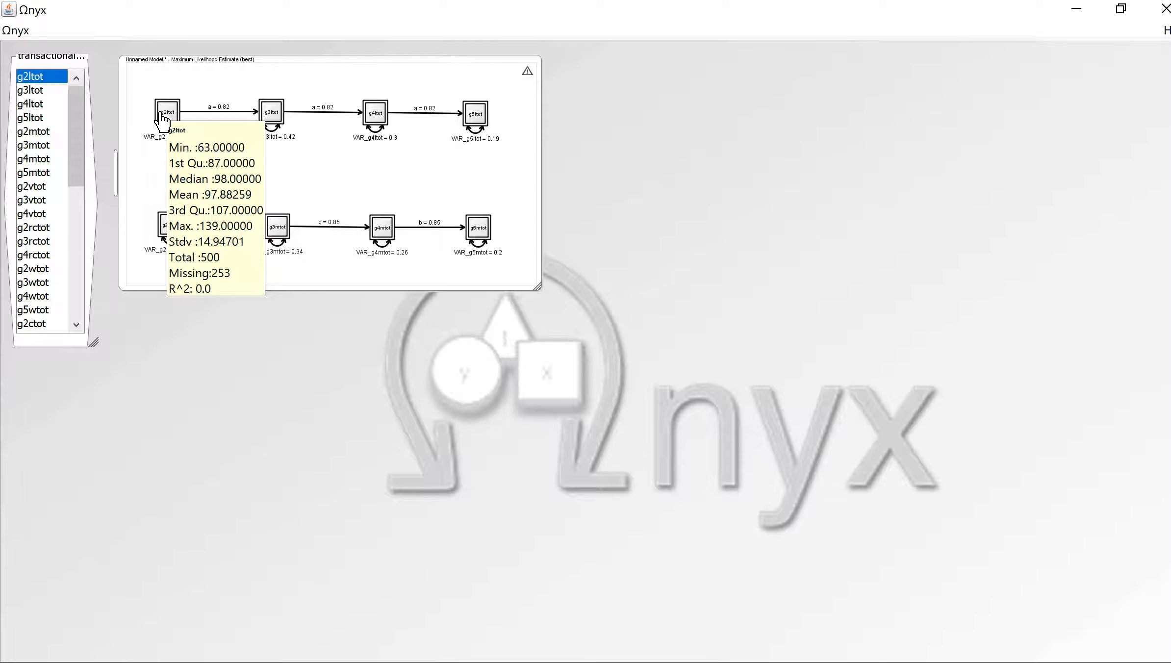
pyautogui.moveTo(161, 118); pyautogui.dragTo(168, 230)
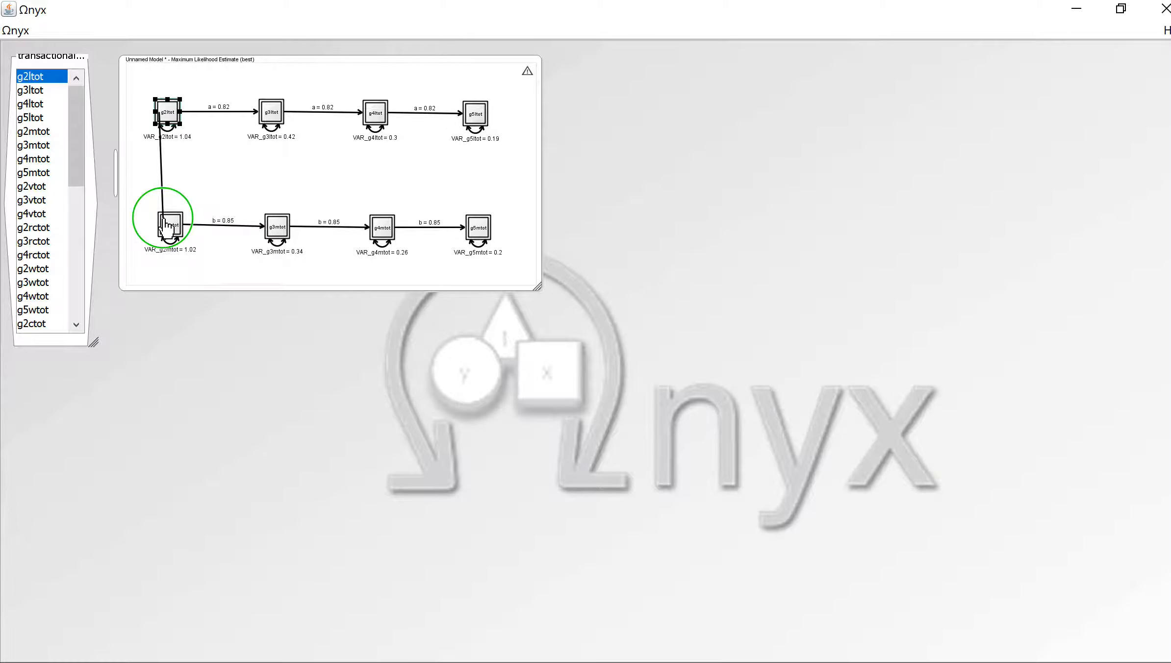
pyautogui.moveTo(272, 112); pyautogui.dragTo(276, 225)
pyautogui.moveTo(376, 120); pyautogui.dragTo(381, 226)
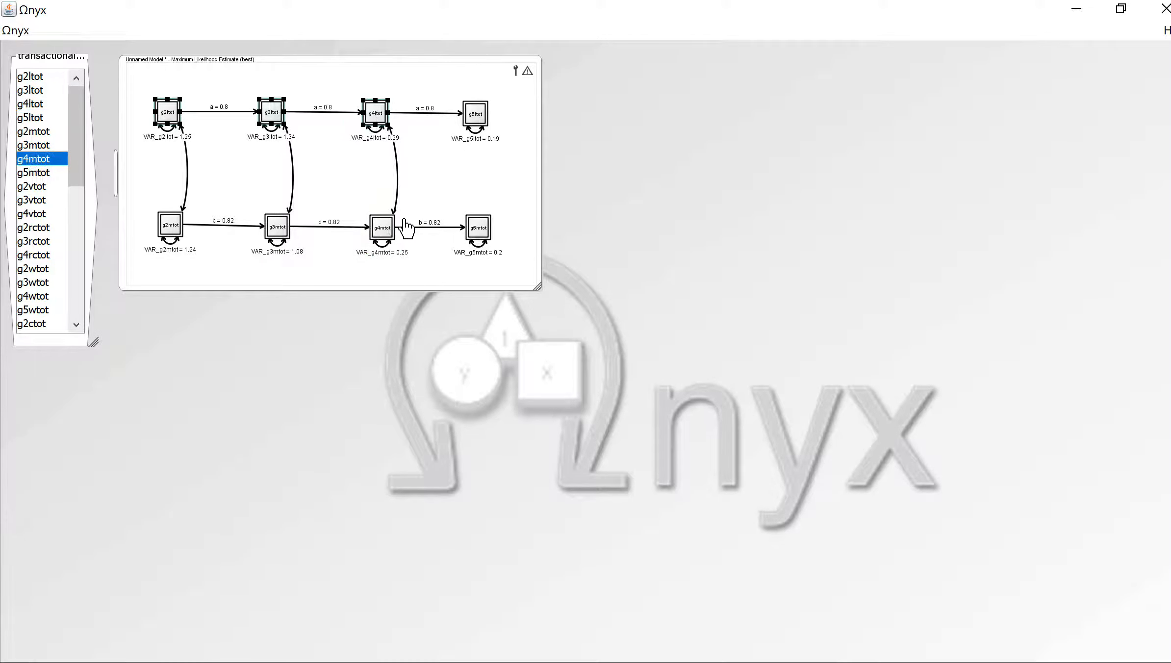
pyautogui.moveTo(496, 128); pyautogui.dragTo(481, 227)
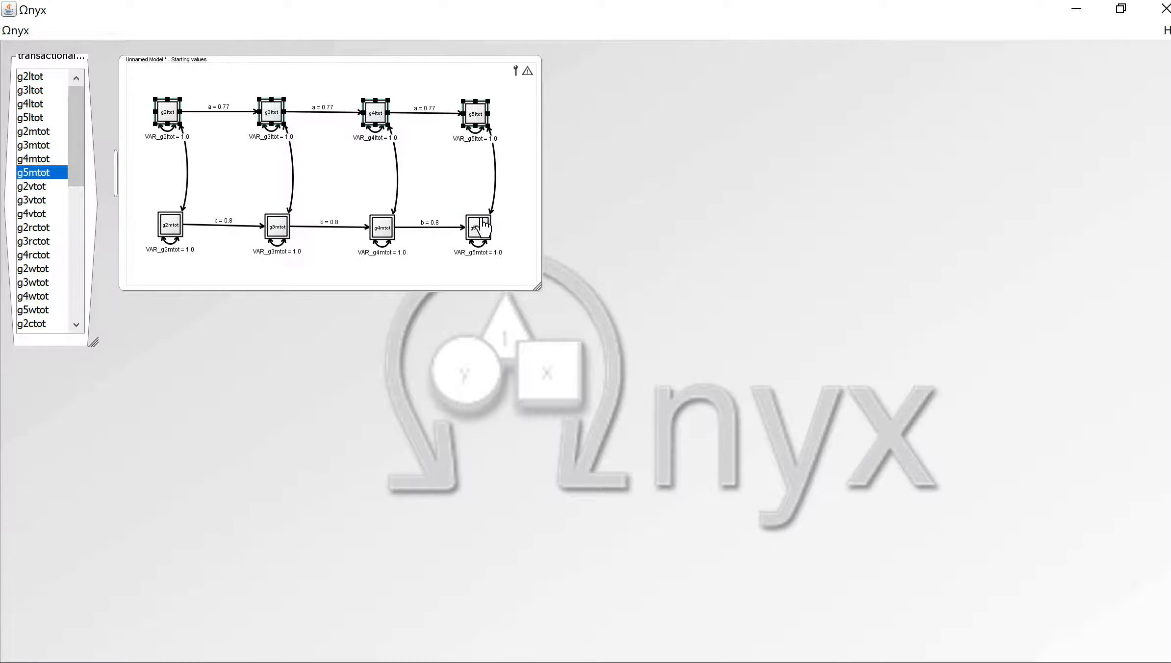
# Step: Select the four covariance paths between the ltot and mtot variables and turn them into free parameters
pyautogui.moveTo(142, 175); pyautogui.dragTo(554, 163)
pyautogui.rightClick(494, 166)
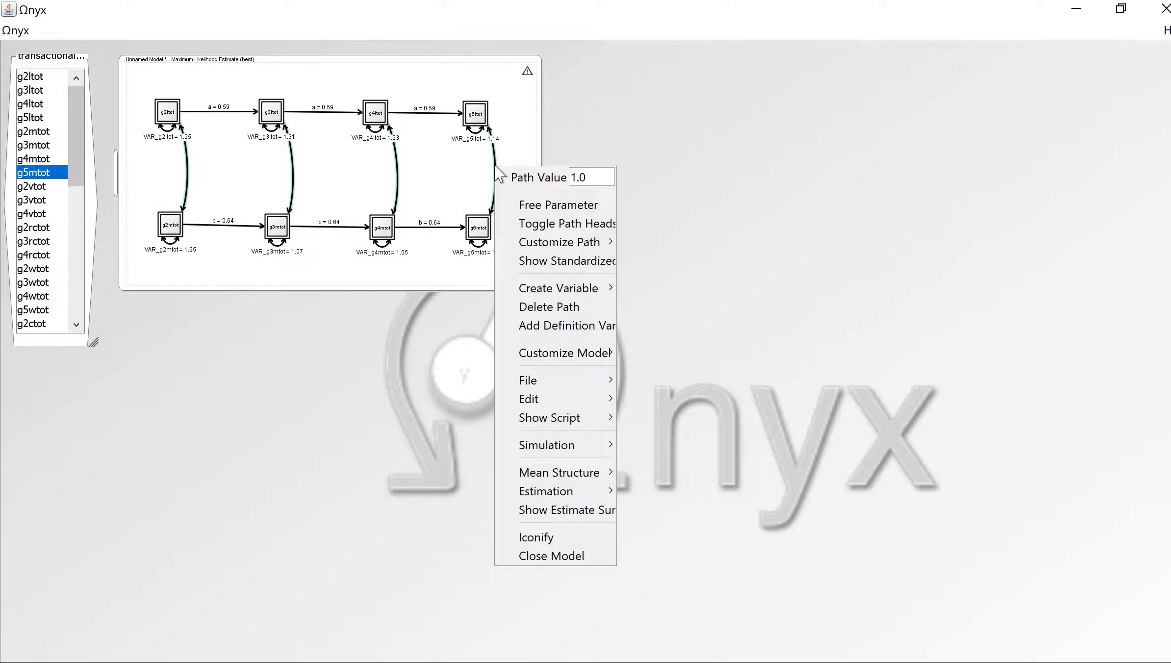
pyautogui.click(522, 202)
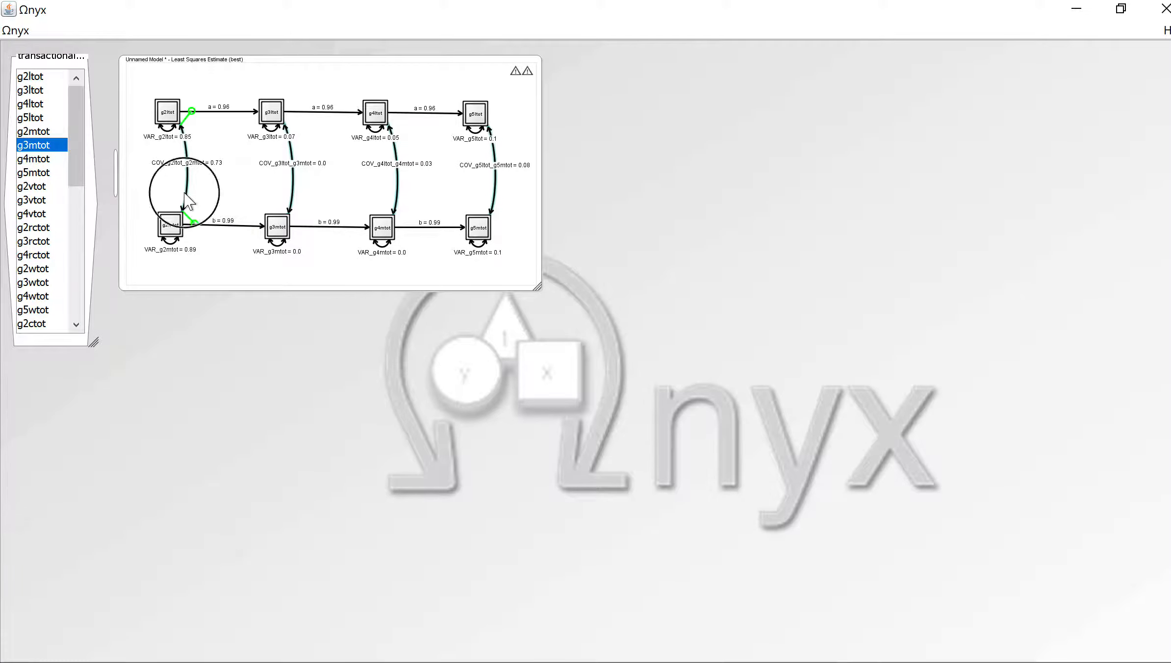
# Step: Reshape the covariance path between g2ltot and g2mtot so it curves around the outer side of both variables
pyautogui.click(190, 118)
pyautogui.moveTo(191, 125); pyautogui.dragTo(135, 114)
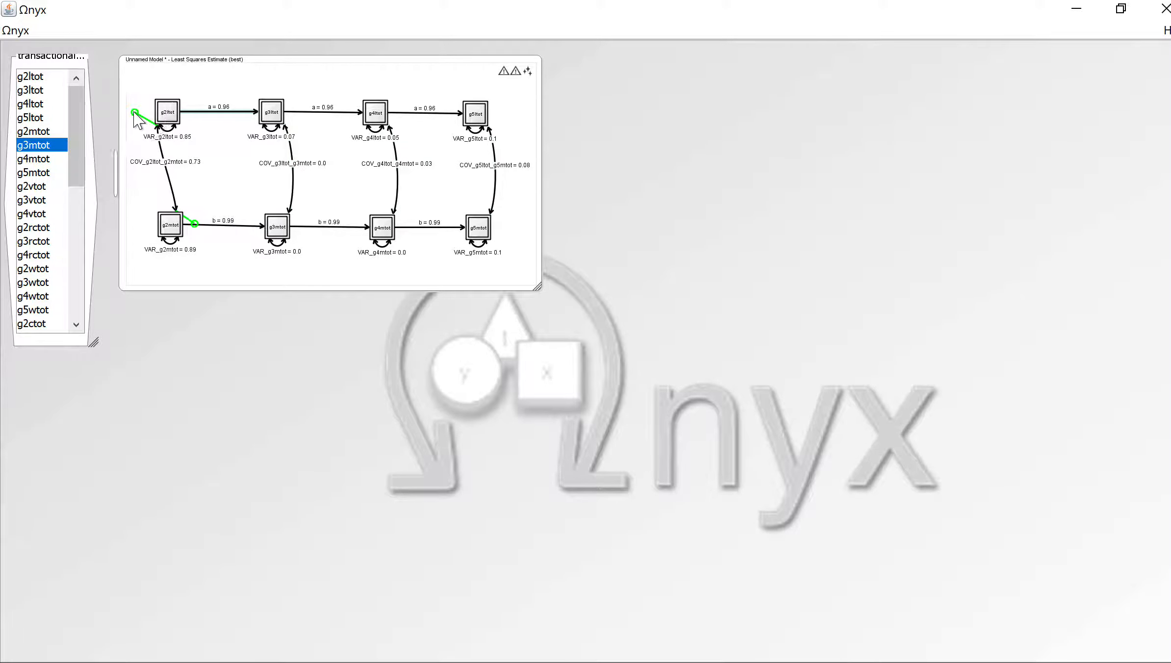
pyautogui.click(175, 216)
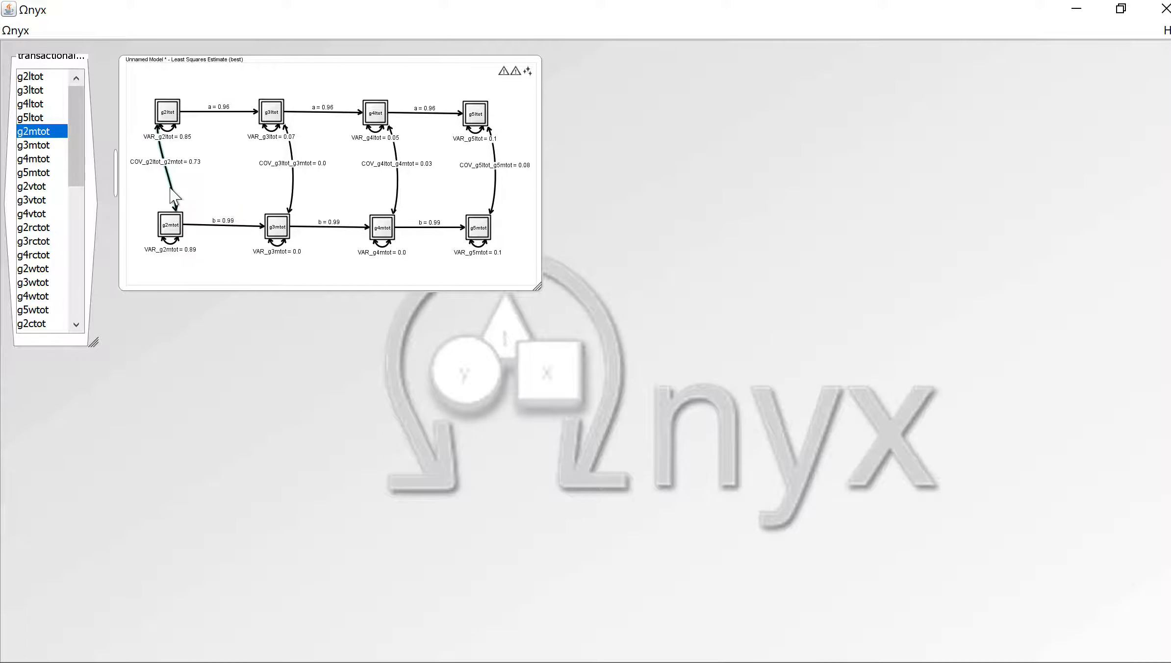
pyautogui.click(169, 188)
pyautogui.moveTo(195, 223); pyautogui.dragTo(130, 232)
pyautogui.moveTo(135, 113); pyautogui.dragTo(130, 100)
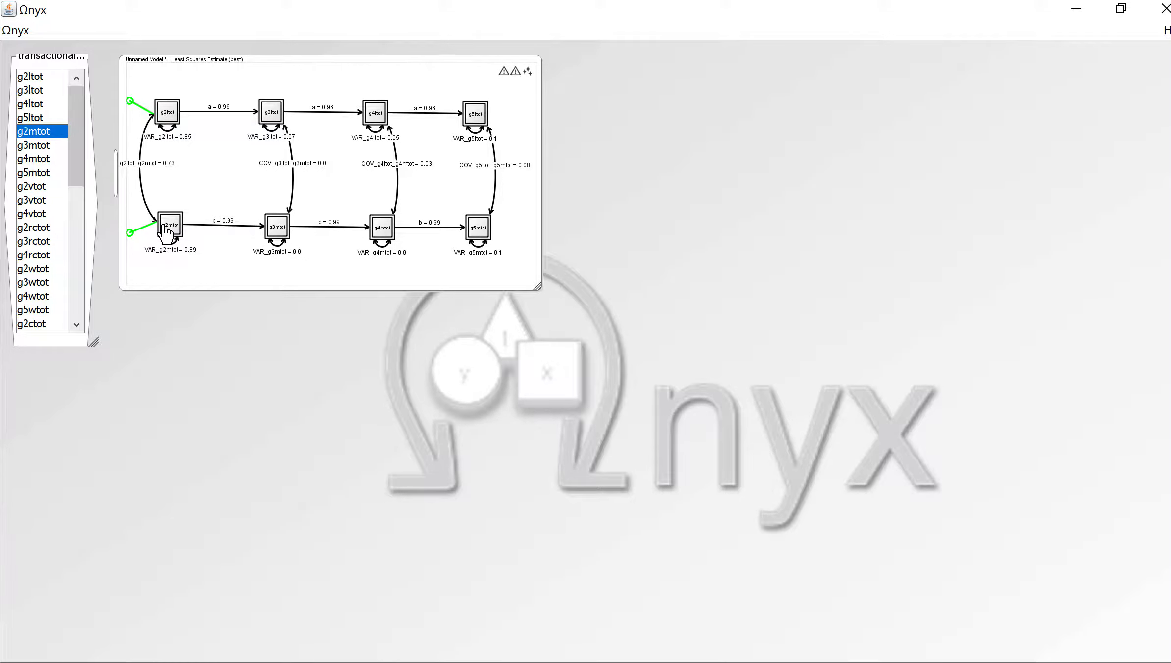
# Step: Select the three covariance paths for g3, g4 and g5 and give them the shared name c to constrain them equal
pyautogui.moveTo(164, 227)
pyautogui.moveTo(290, 220)
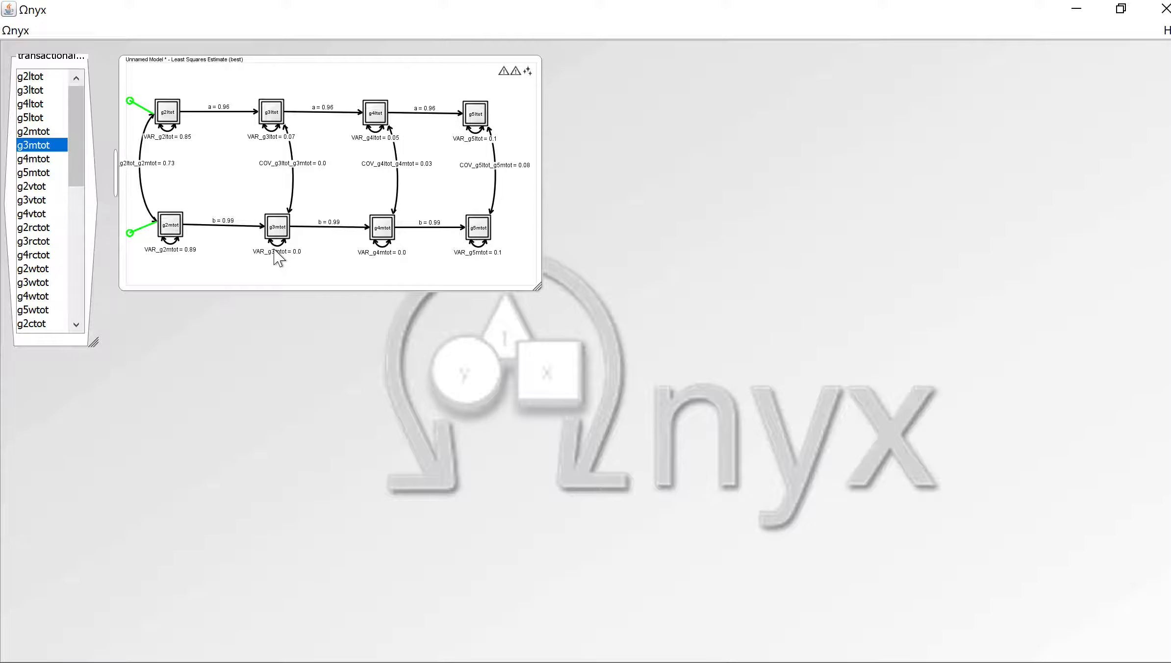
pyautogui.moveTo(238, 156); pyautogui.dragTo(541, 174)
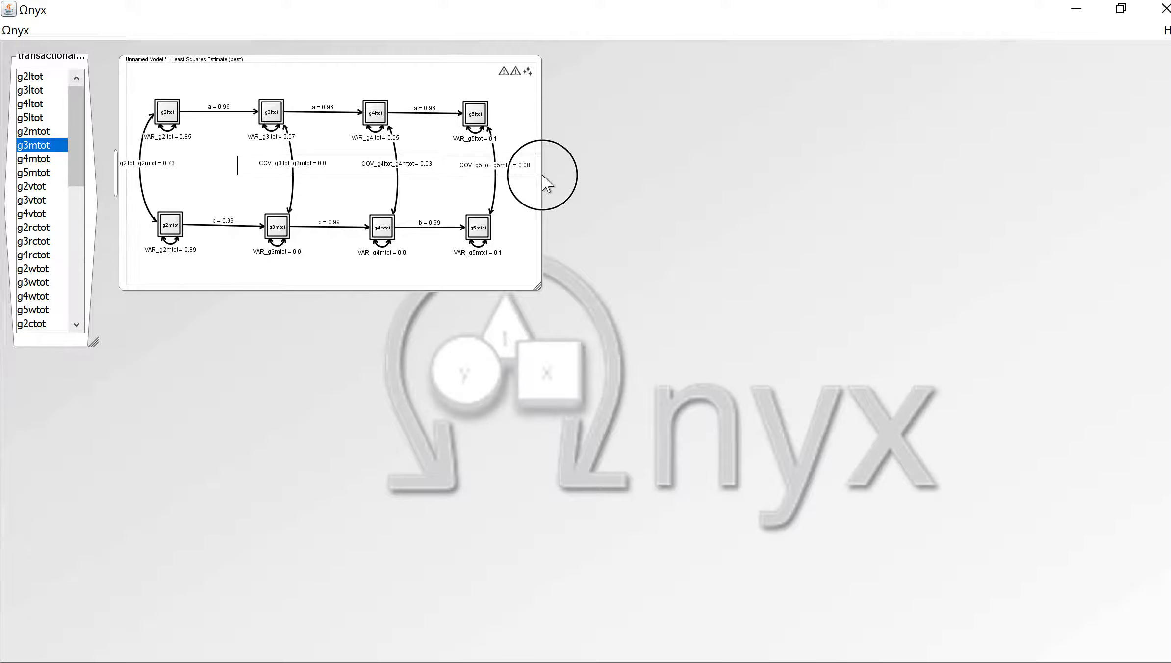
pyautogui.rightClick(493, 181)
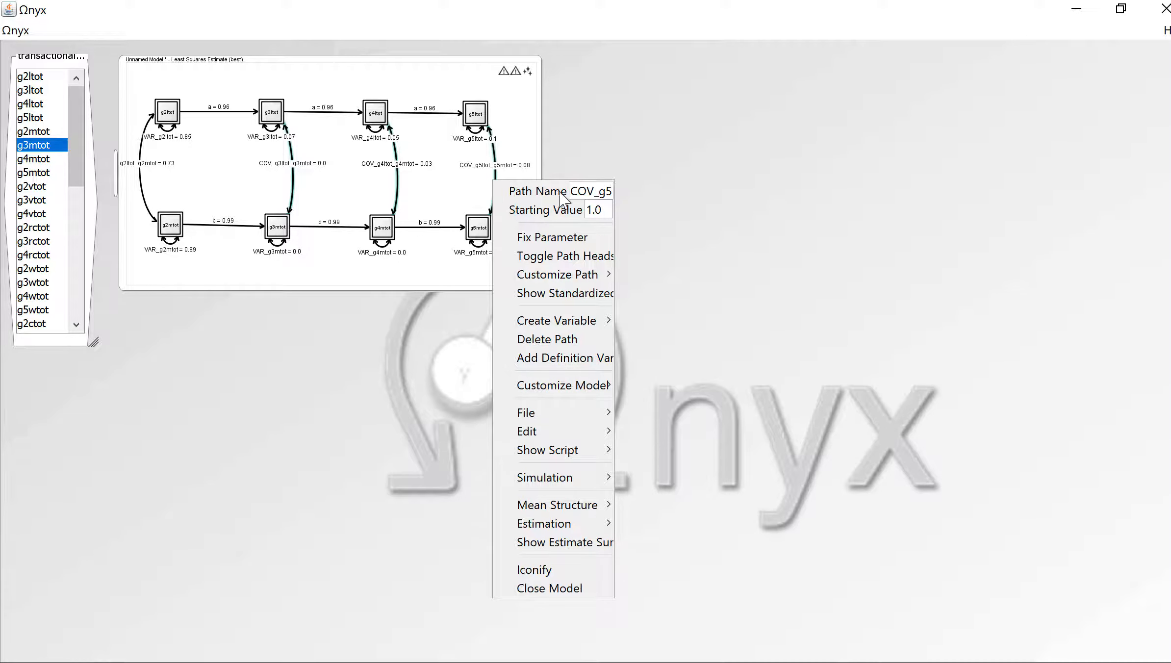
pyautogui.moveTo(574, 192); pyautogui.dragTo(679, 194)
pyautogui.write('c')
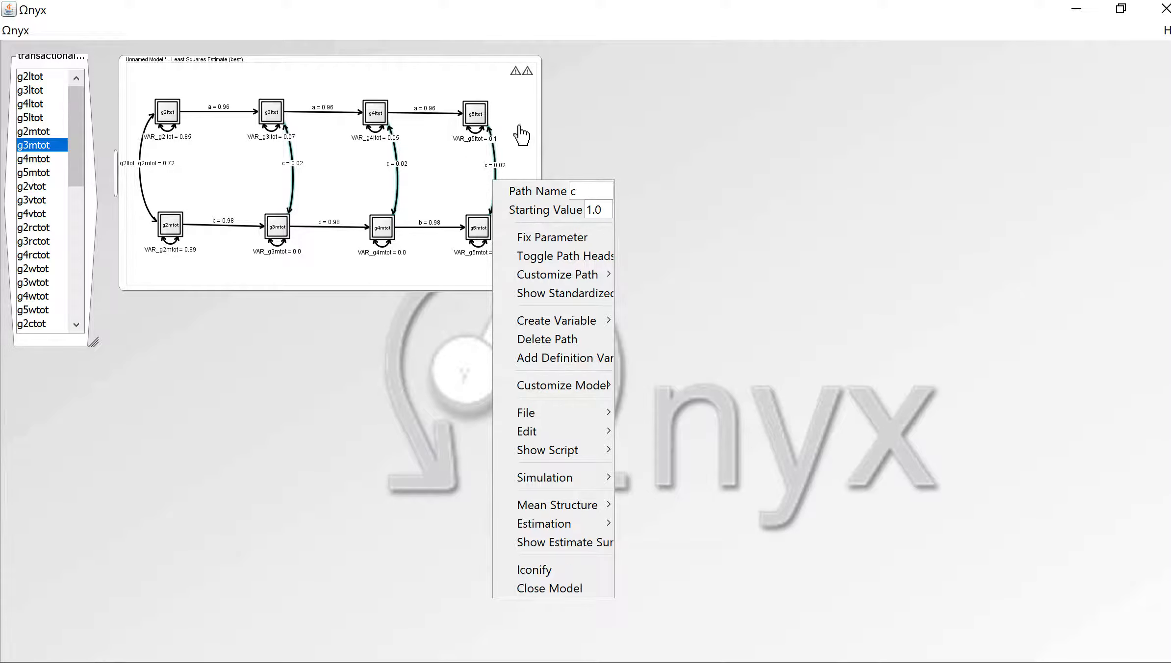
pyautogui.click(531, 123)
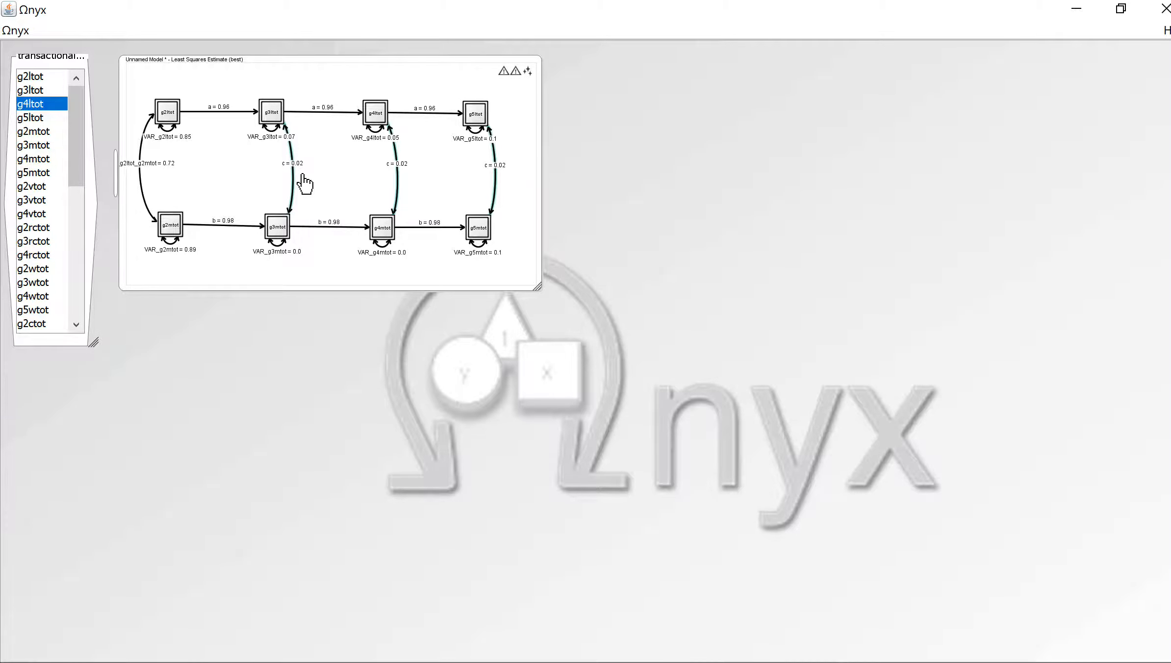
# Step: Show the model's estimate summary, enlarge it and examine the fit statistics and convergence notes at its end
pyautogui.rightClick(511, 109)
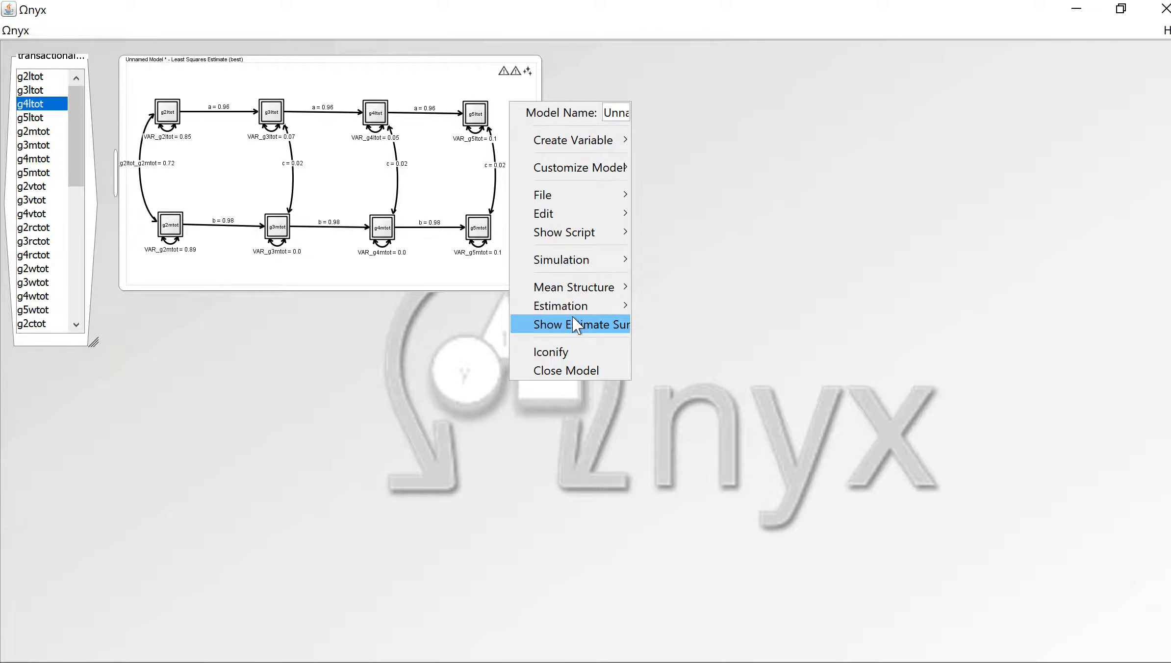
pyautogui.moveTo(575, 304)
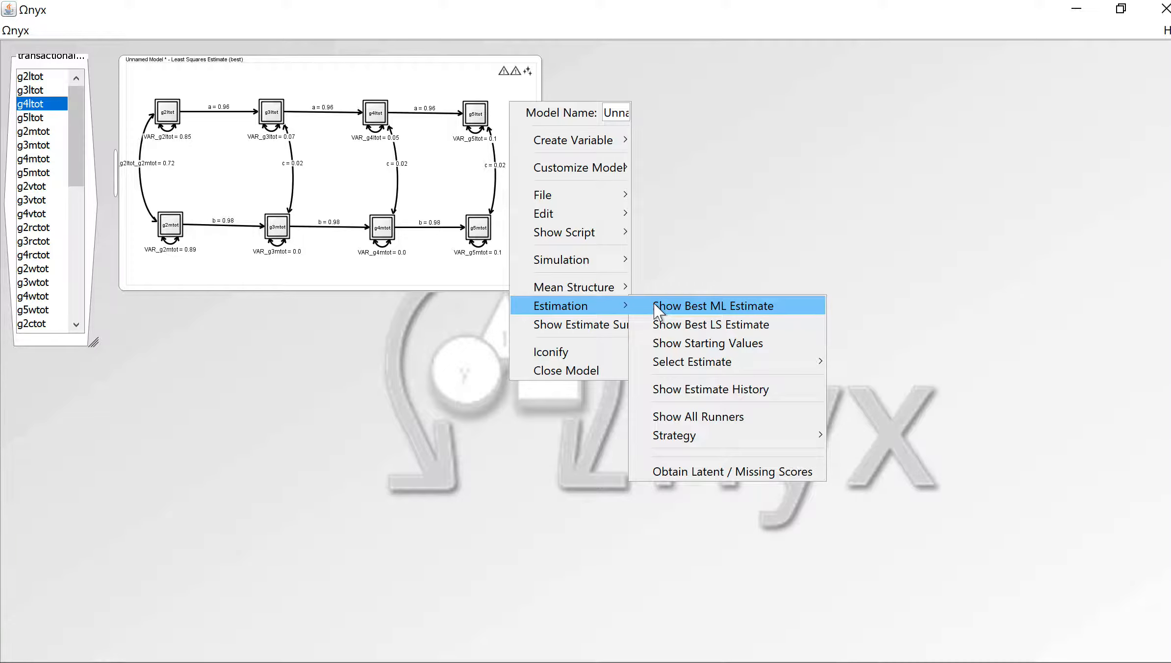
pyautogui.rightClick(255, 74)
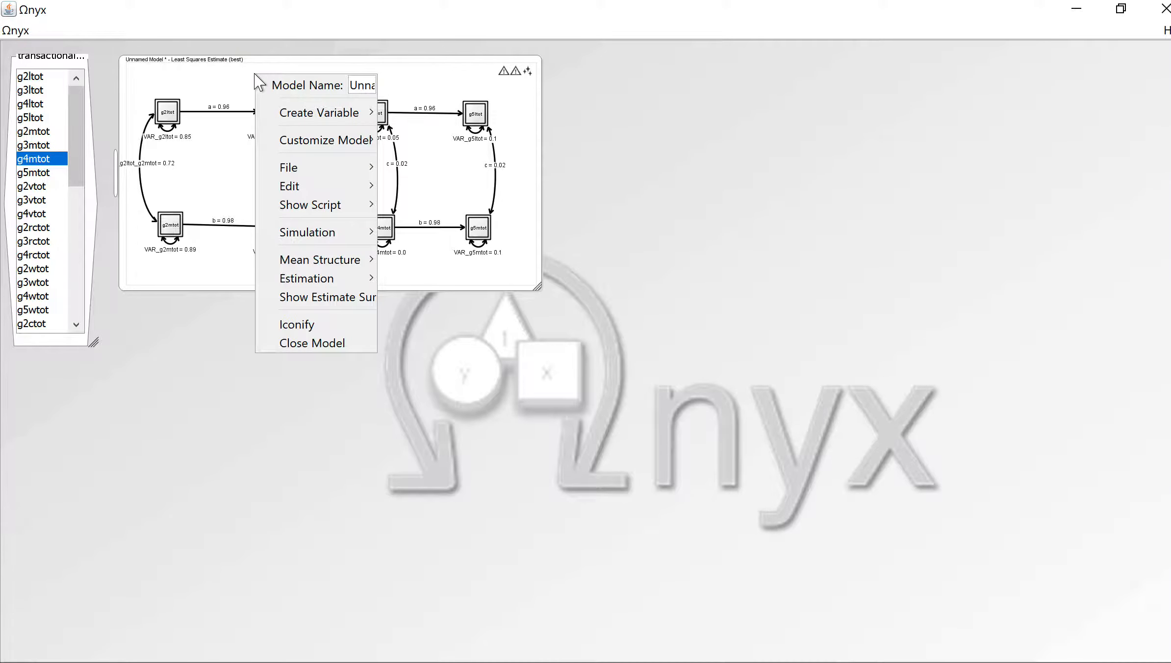
pyautogui.click(316, 297)
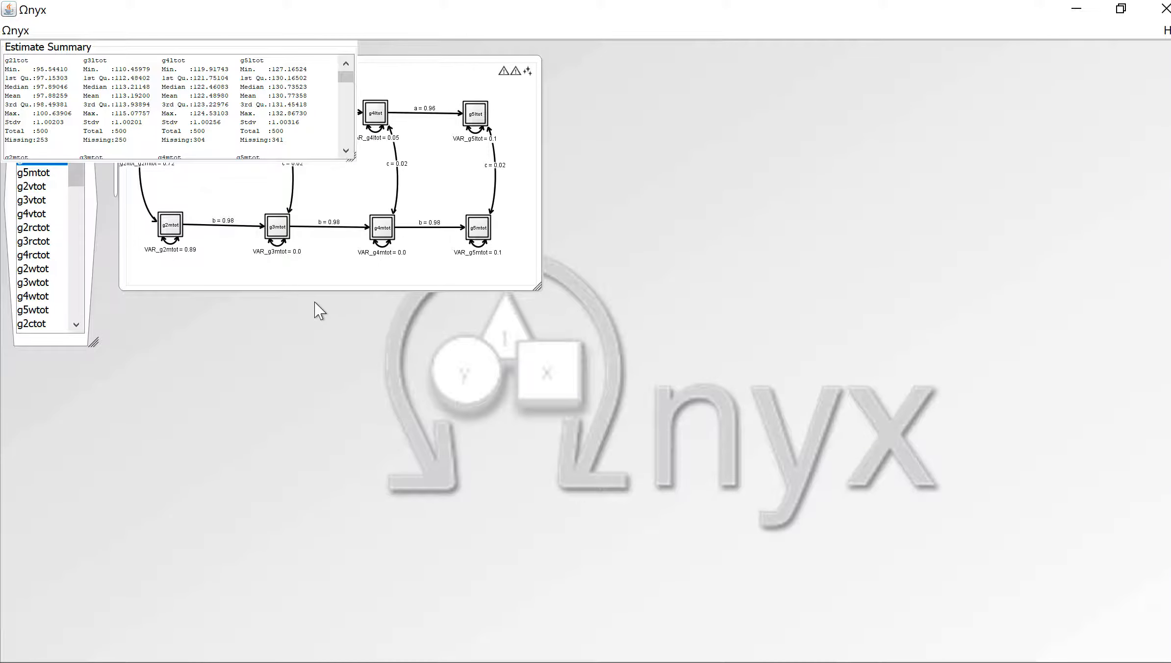
pyautogui.click(347, 150)
pyautogui.moveTo(358, 159); pyautogui.dragTo(450, 542)
pyautogui.scroll(-5, 268, 371)
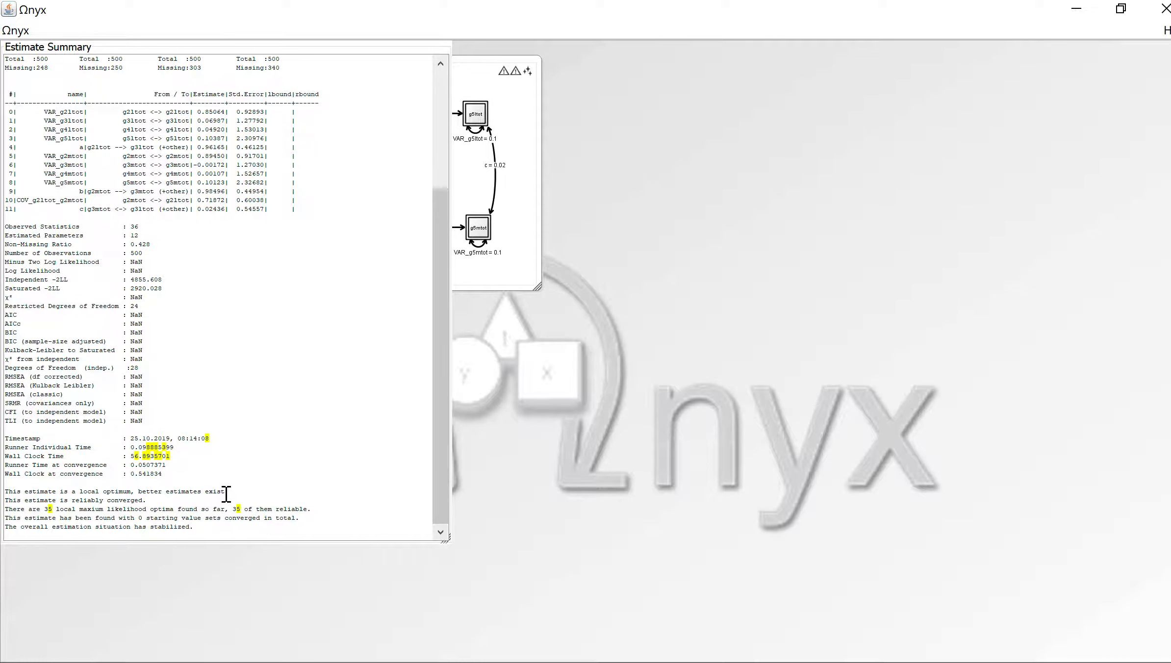
# Step: Switch the model to its best ML estimate and examine the parameters and fit statistics in the summary and diagram
pyautogui.rightClick(526, 186)
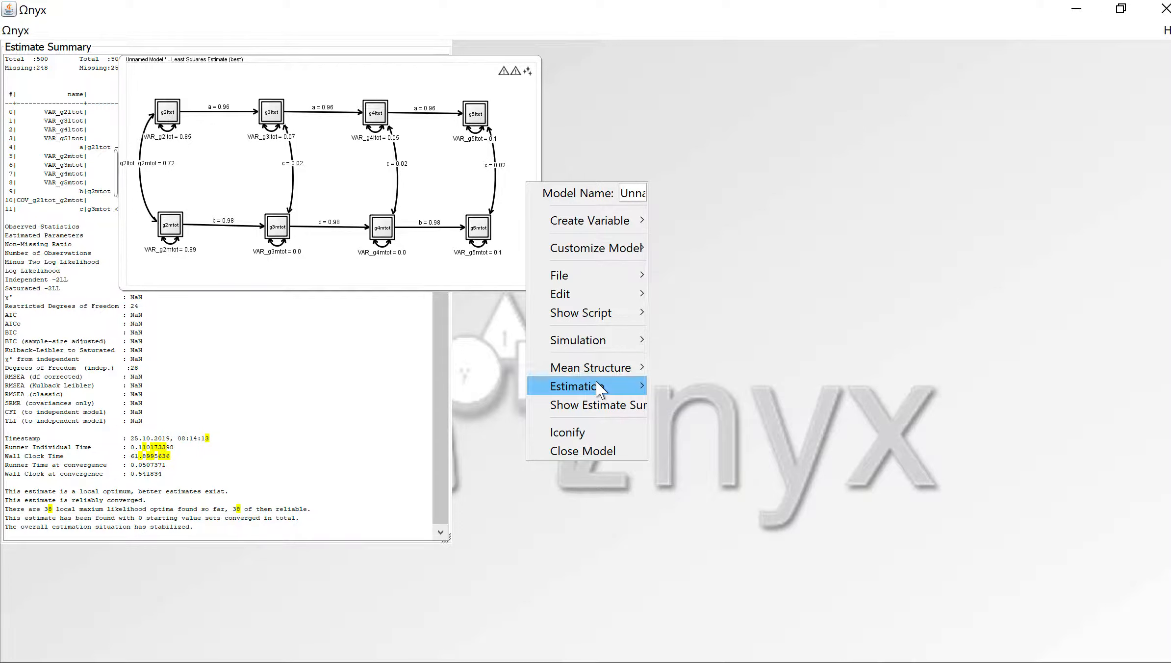
pyautogui.moveTo(617, 387)
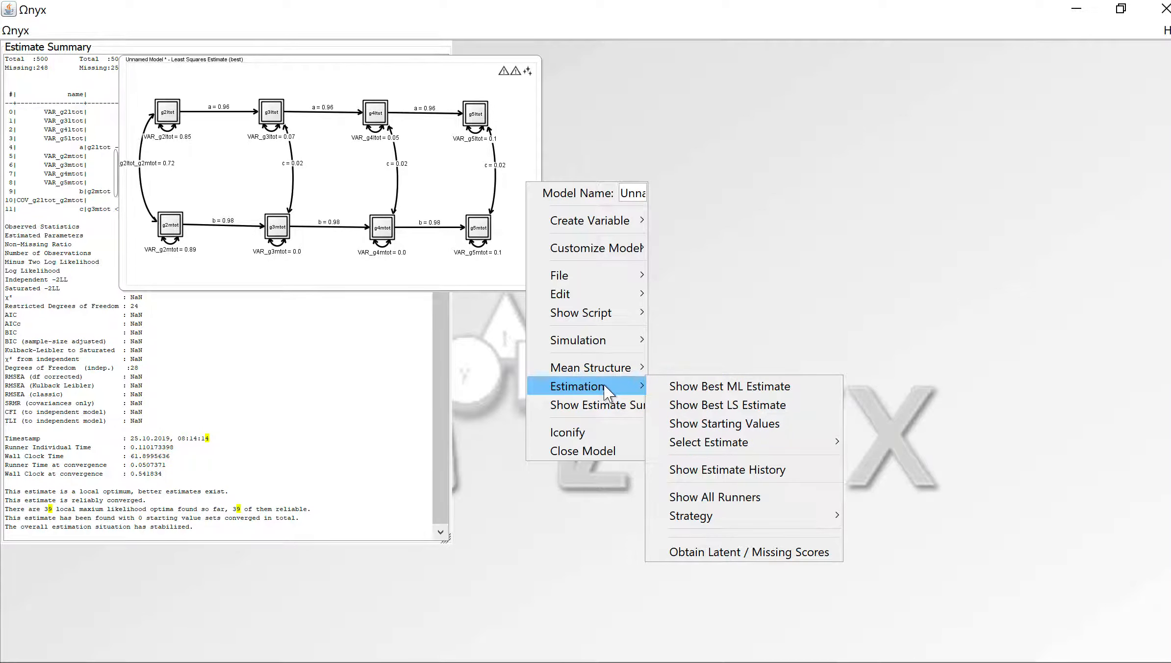
pyautogui.click(688, 386)
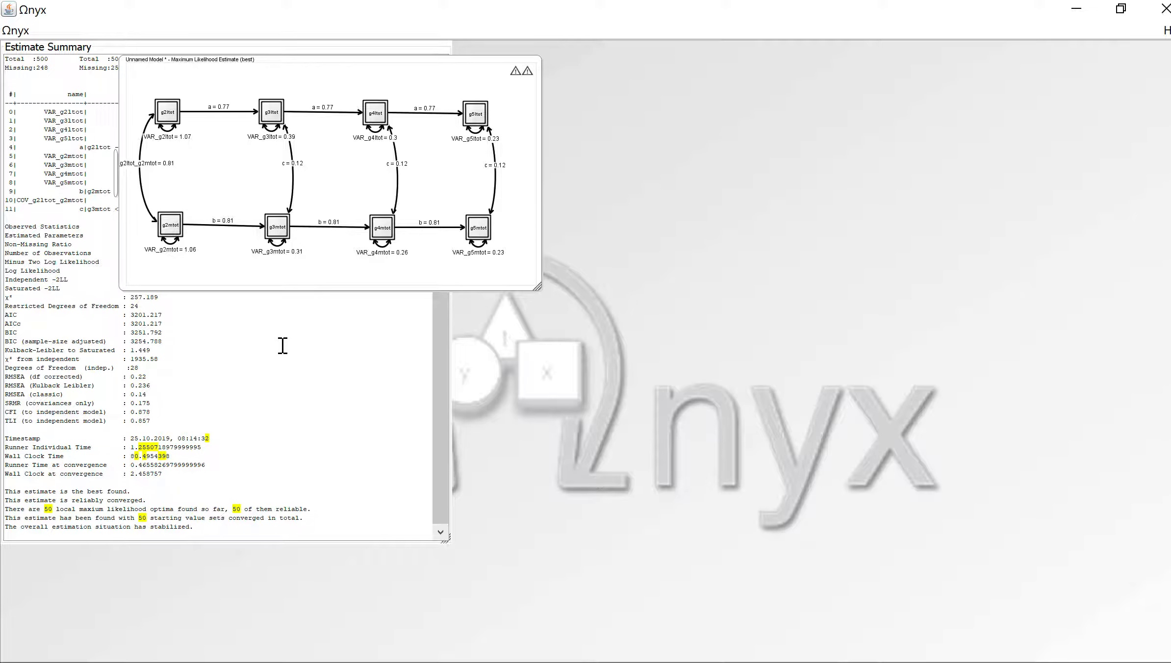
pyautogui.click(283, 345)
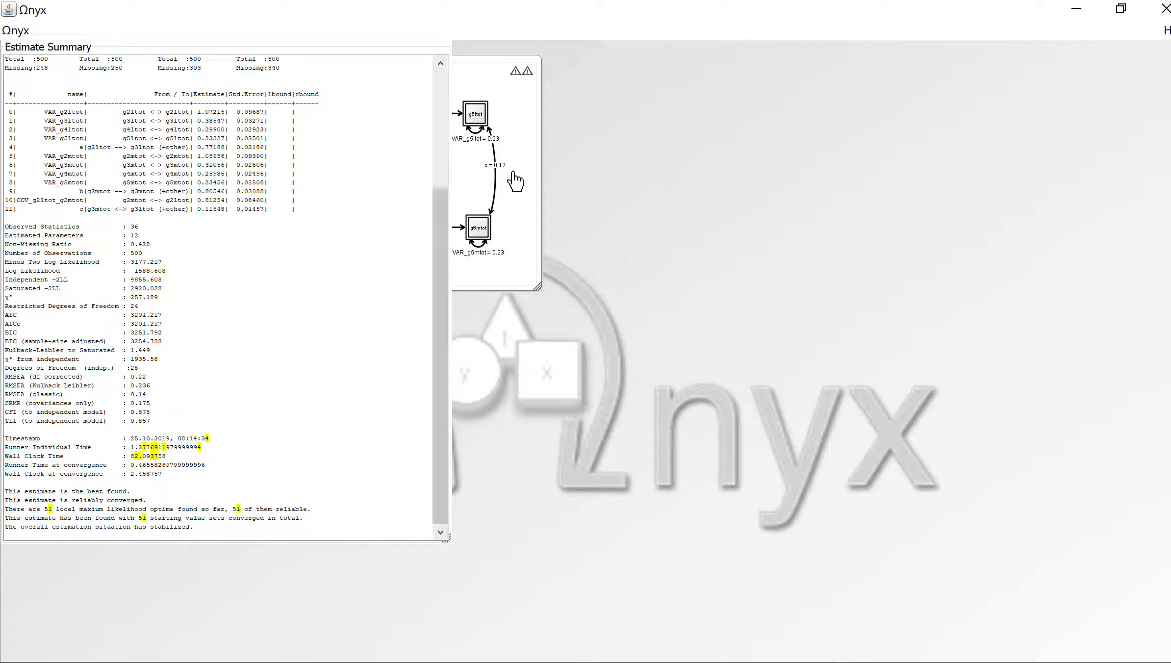
pyautogui.click(524, 155)
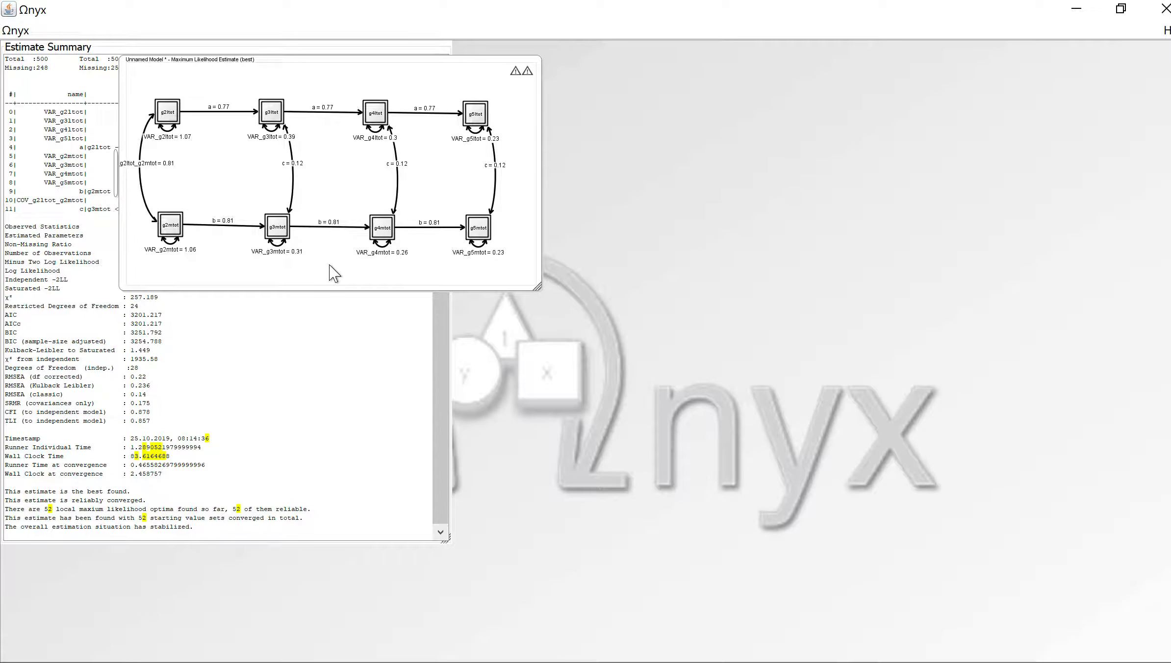
pyautogui.click(303, 353)
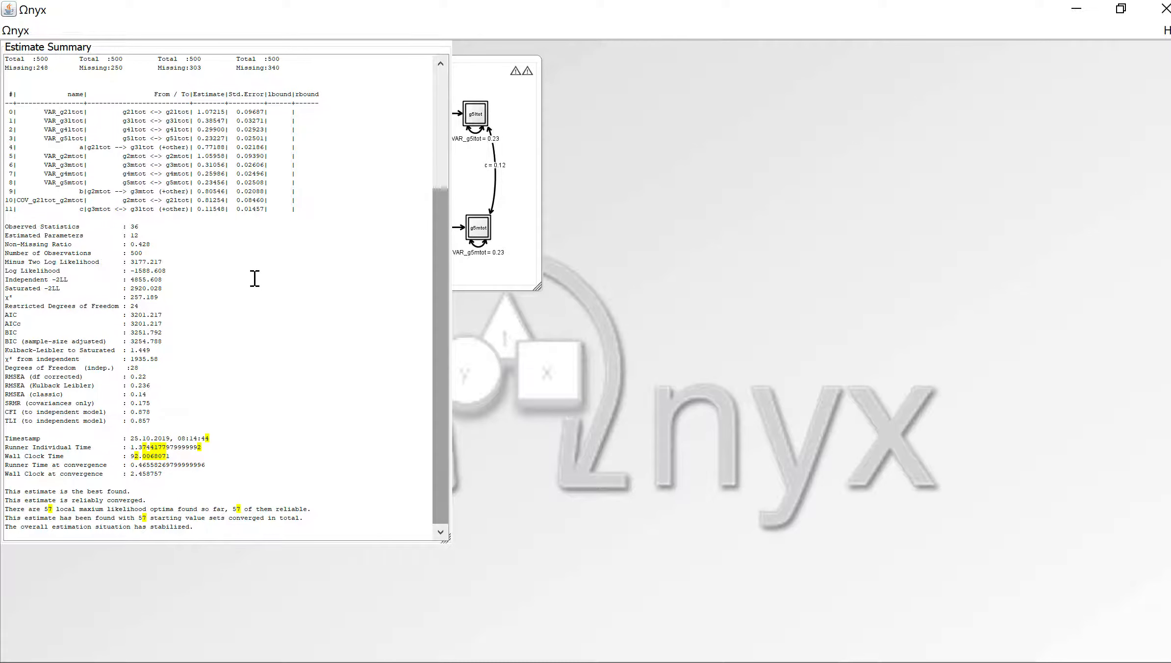
pyautogui.click(520, 129)
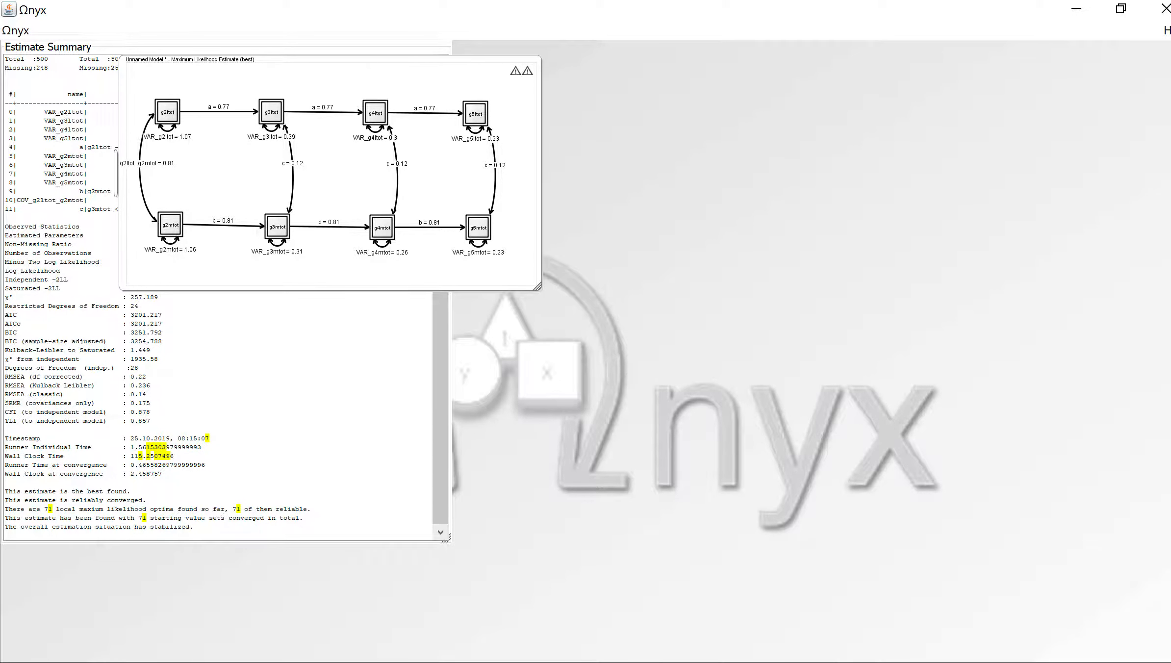
# Step: Switch to the Excel workbook Book1, open the model comparison table on Sheet1 and select the Correlations Only row
pyautogui.press('super+Tab')
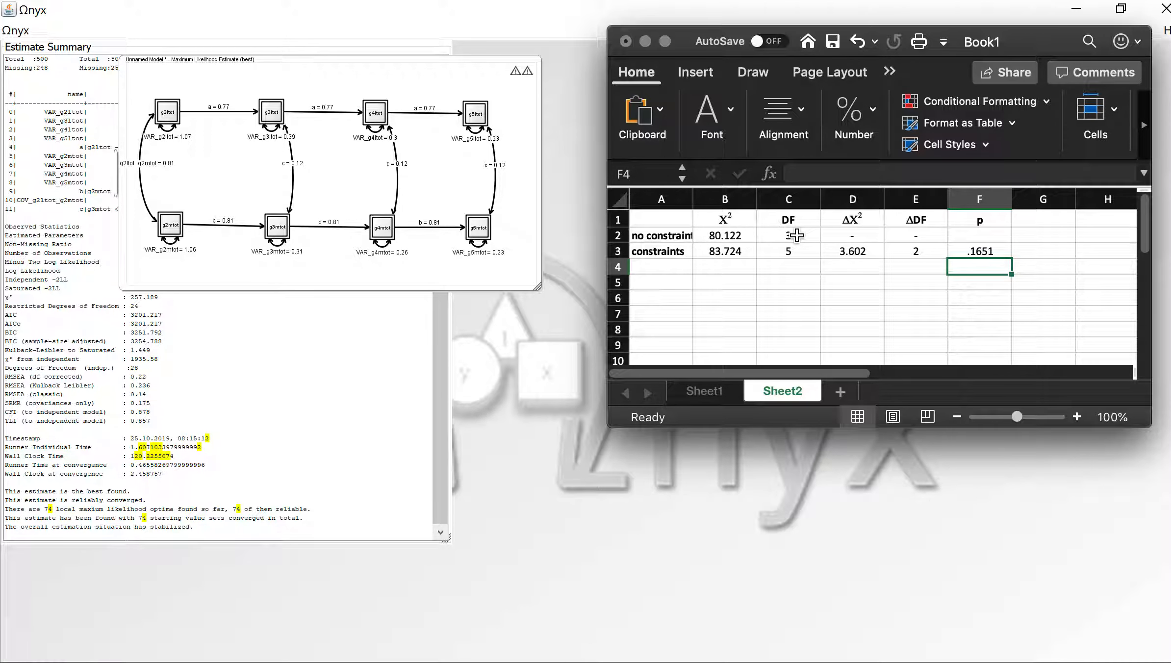
pyautogui.click(707, 395)
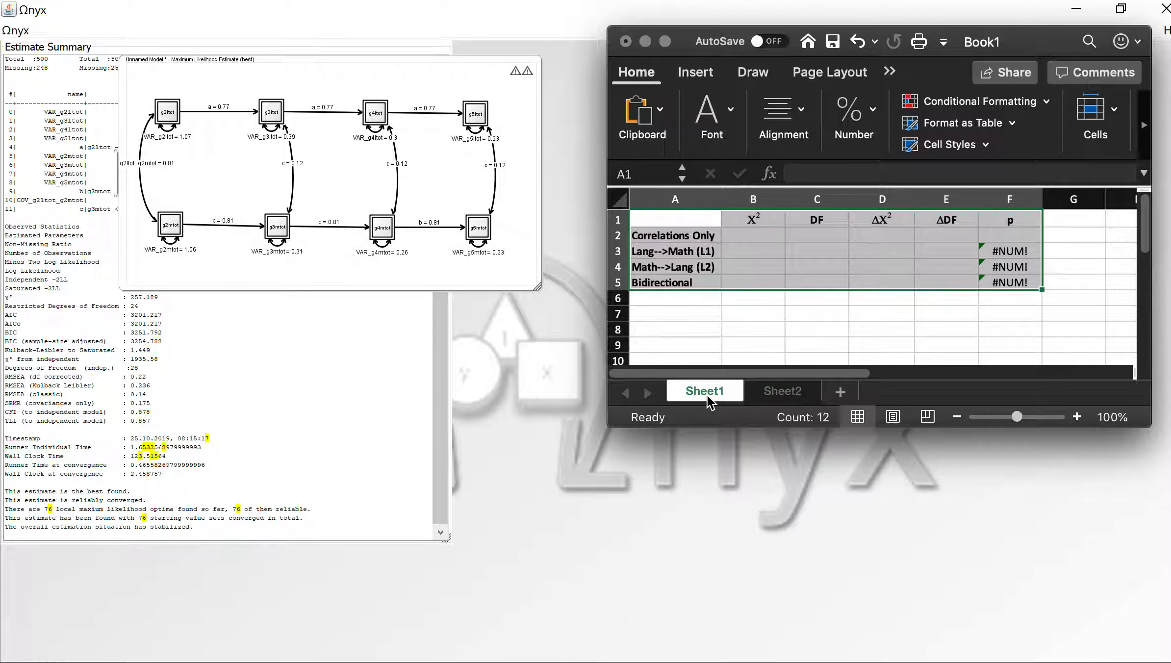
pyautogui.click(766, 237)
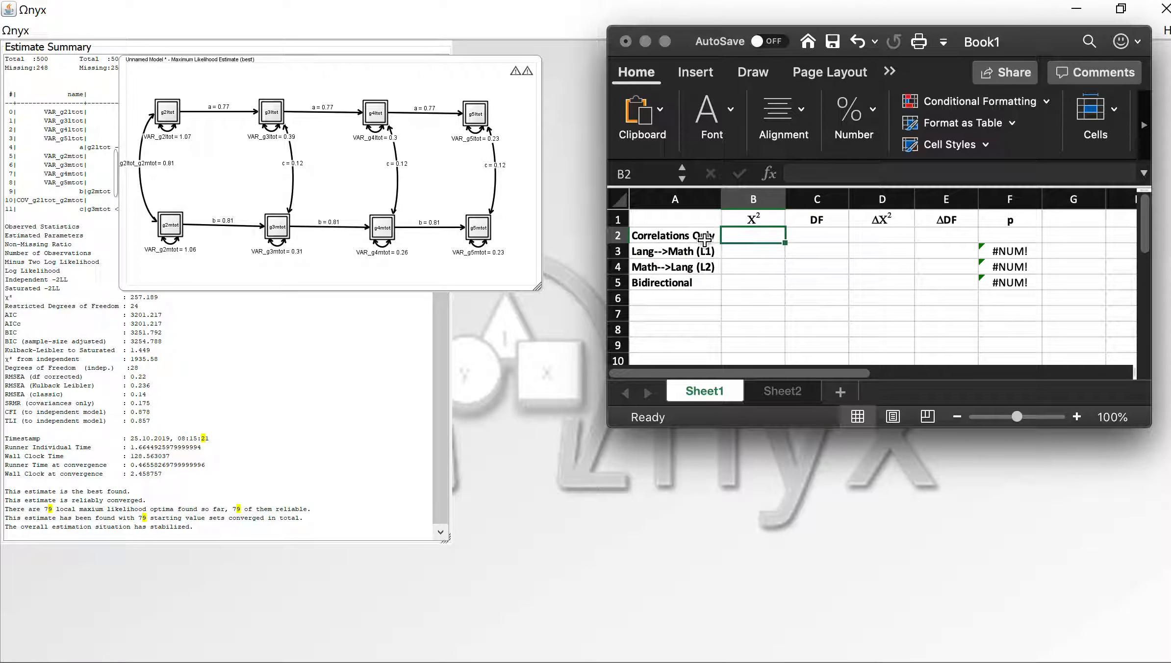
pyautogui.click(617, 235)
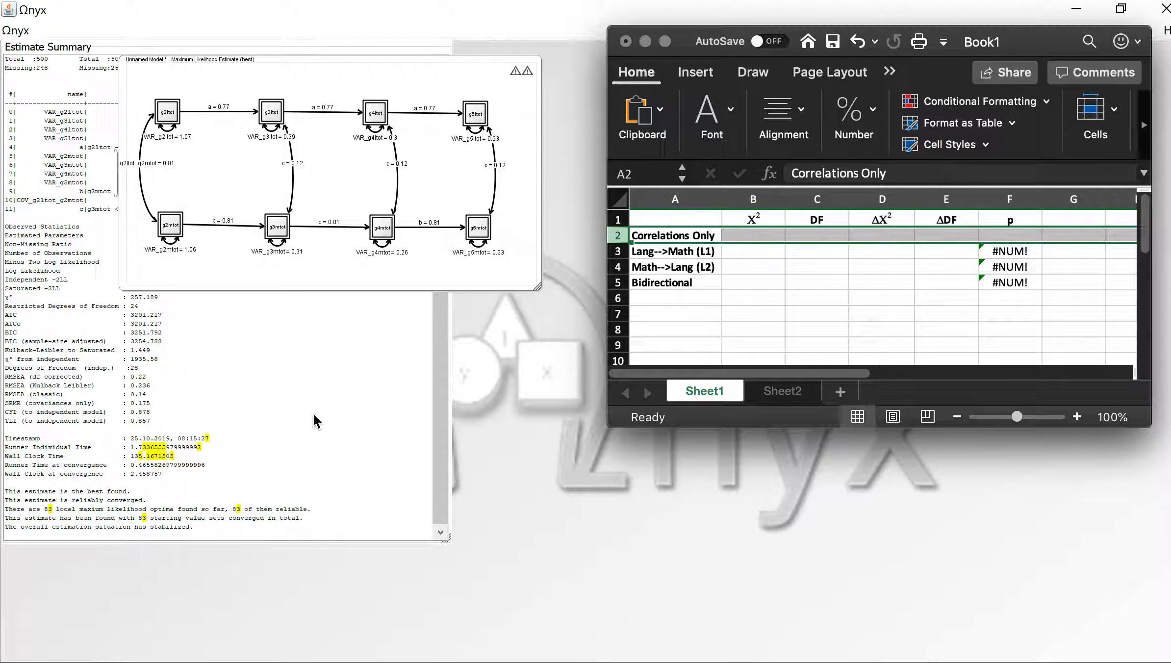
# Step: Bring Ωnyx's estimate summary to the front, and enter Χ² 257.189 and DF 24 for Correlations Only in Excel
pyautogui.click(283, 394)
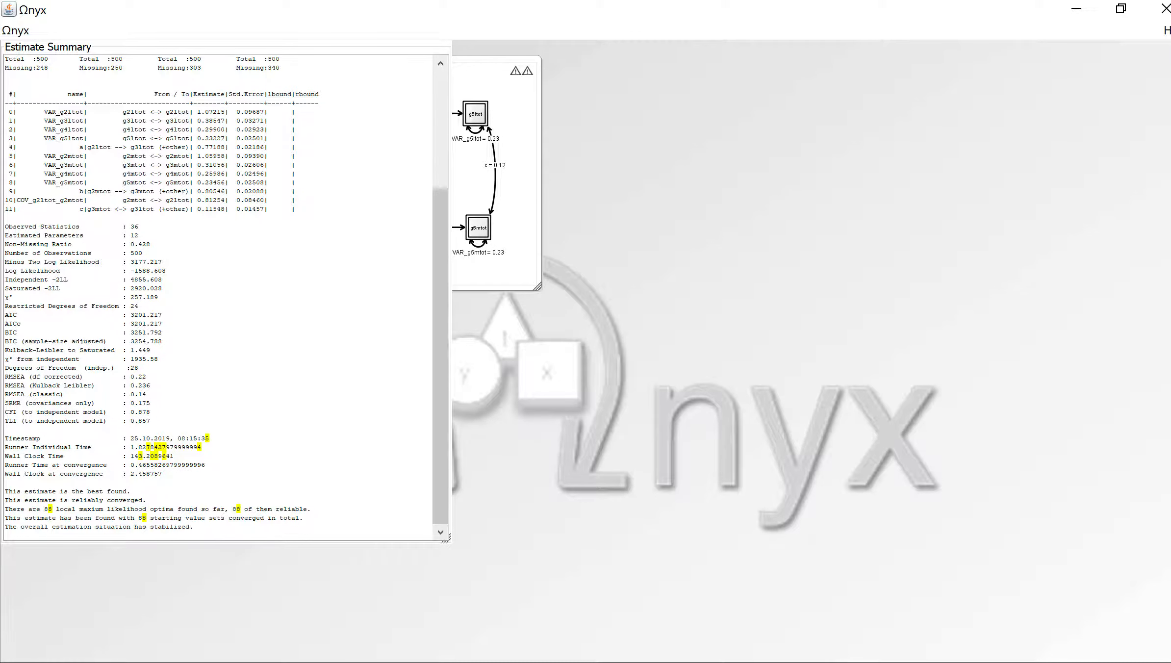
pyautogui.press('super+Tab')
pyautogui.click(759, 235)
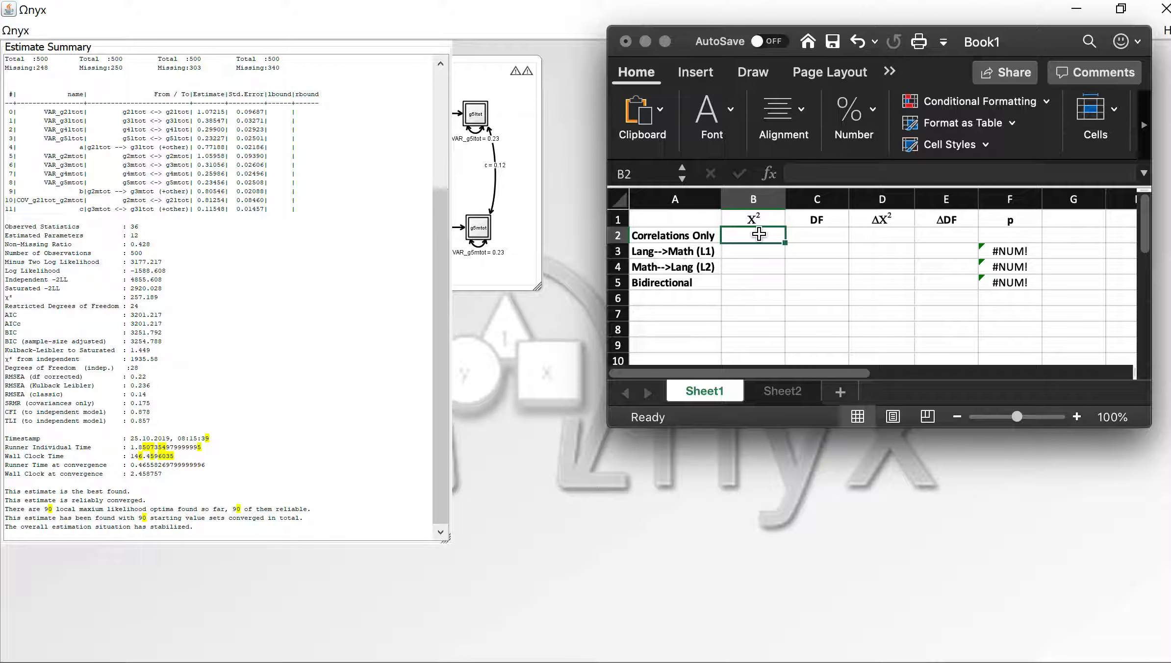
pyautogui.write('257')
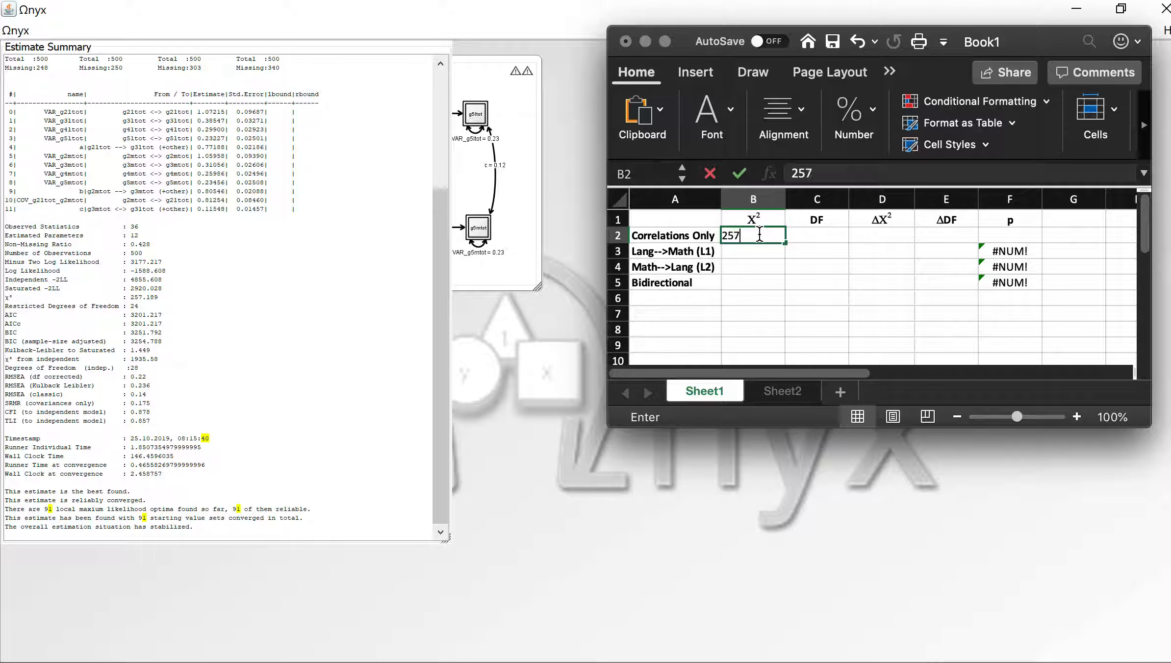
pyautogui.write('.1')
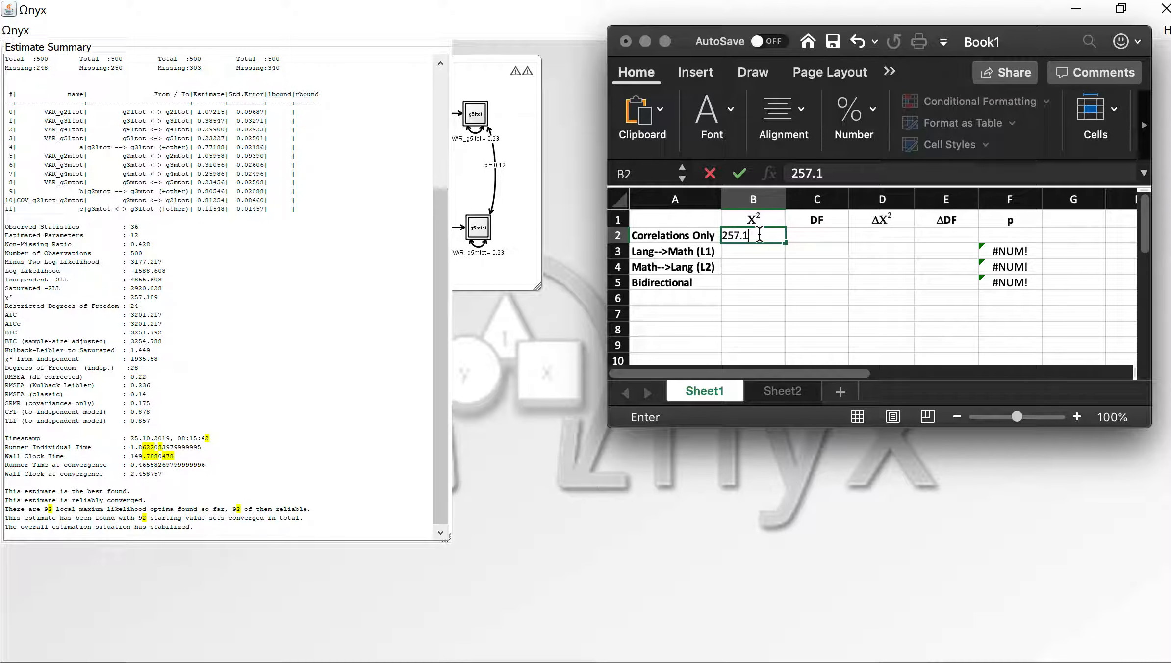
pyautogui.write('89')
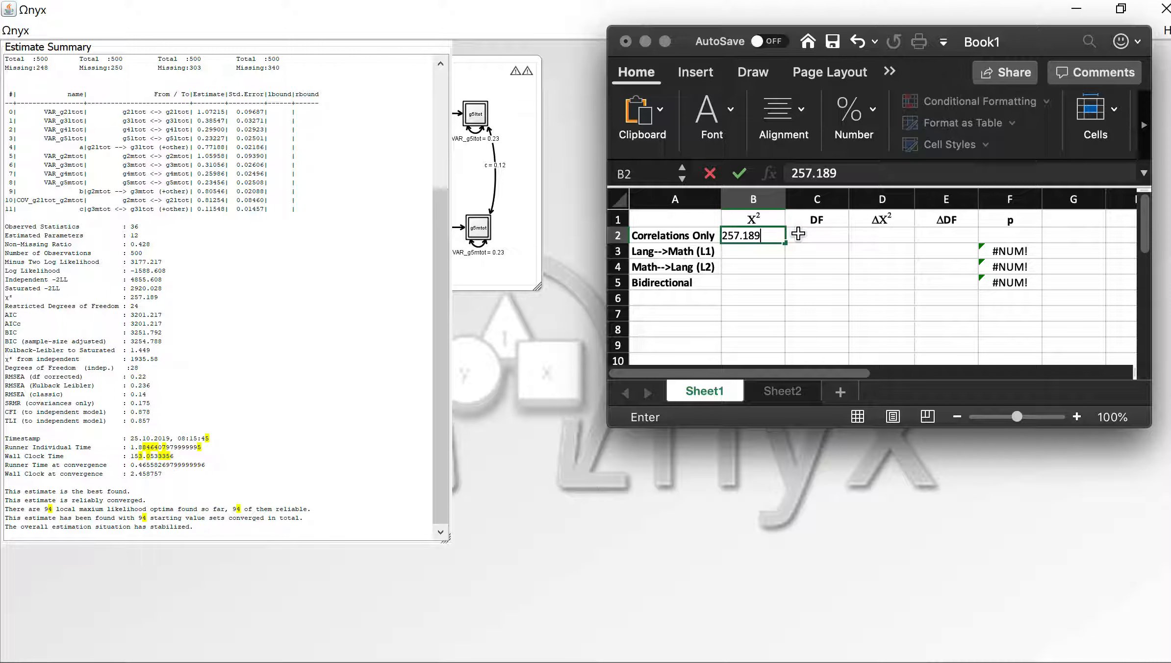
pyautogui.click(799, 234)
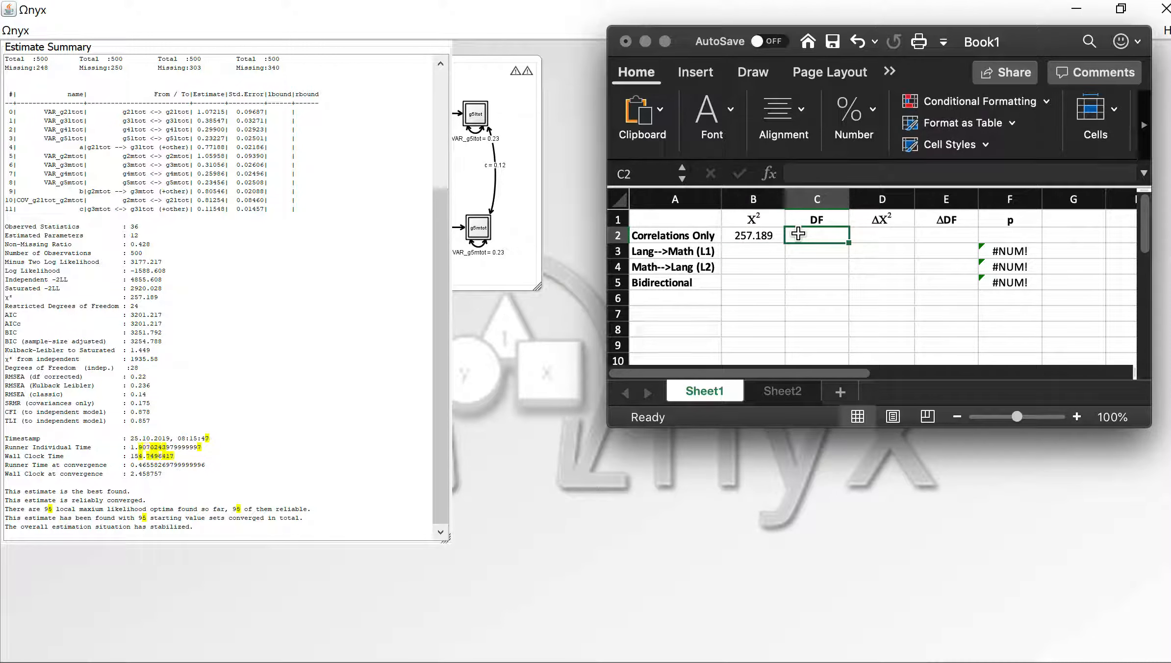
pyautogui.write('24')
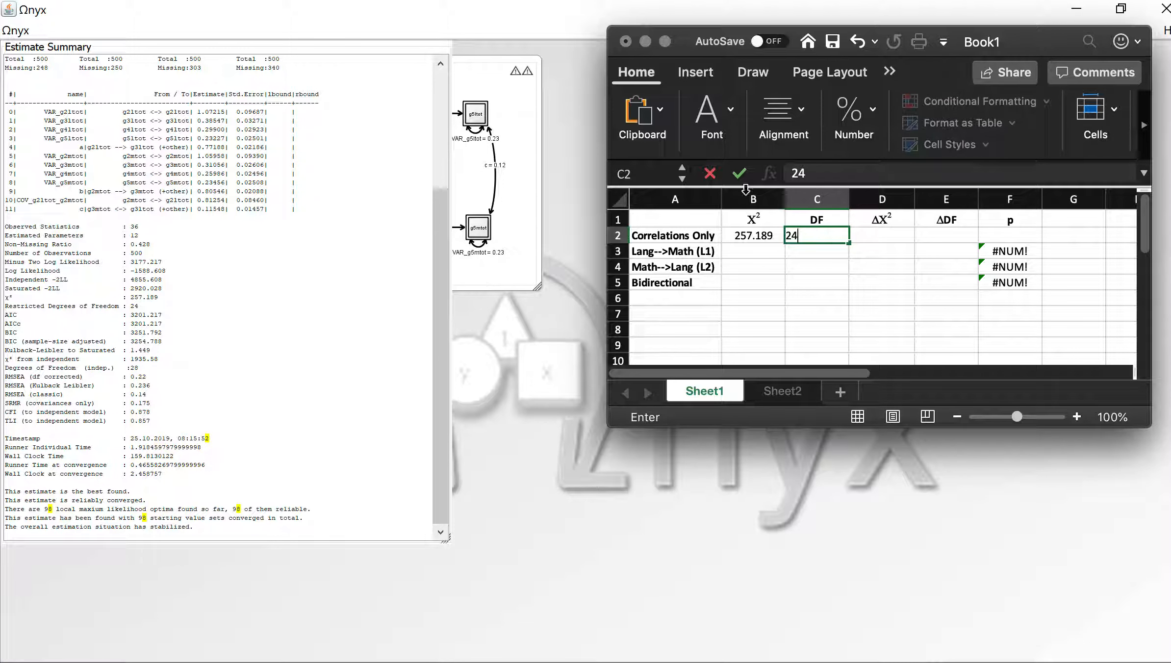
# Step: Switch back to Ωnyx, clone the correlations-only model and place the clone beside the original
pyautogui.click(638, 559)
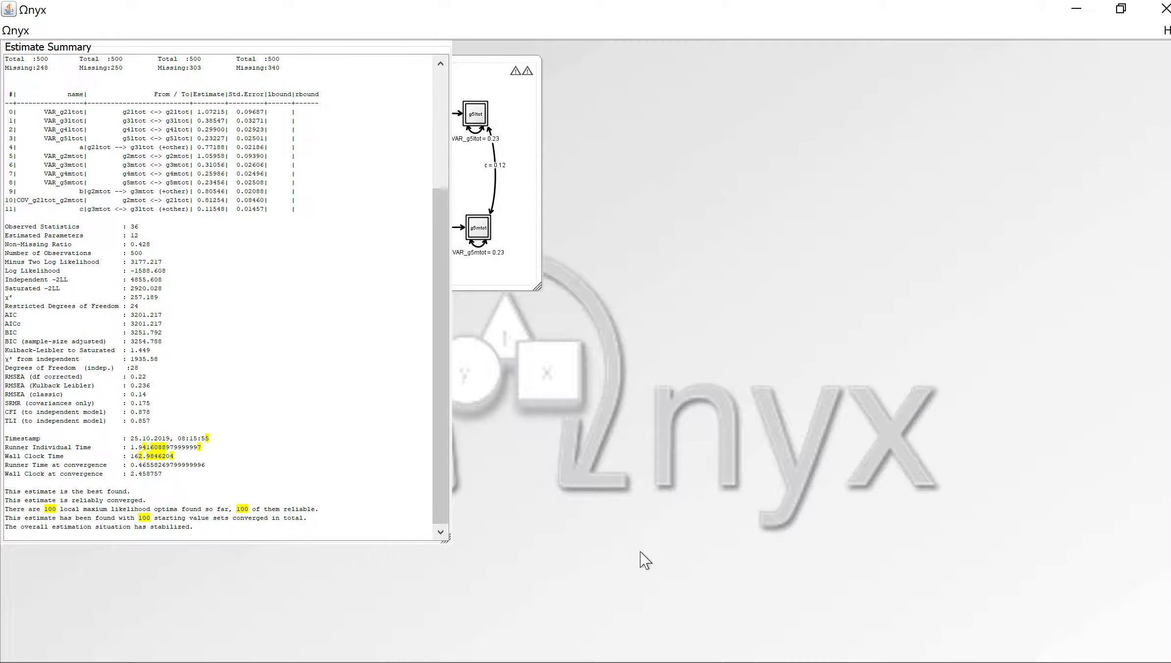
pyautogui.click(473, 61)
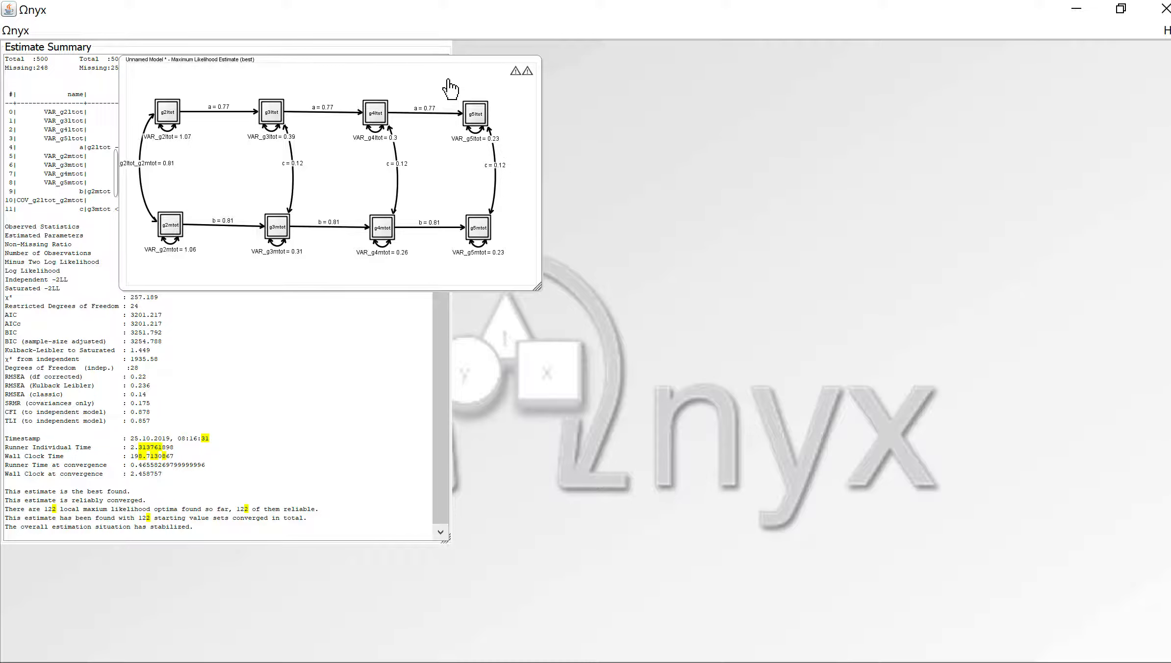
pyautogui.rightClick(406, 60)
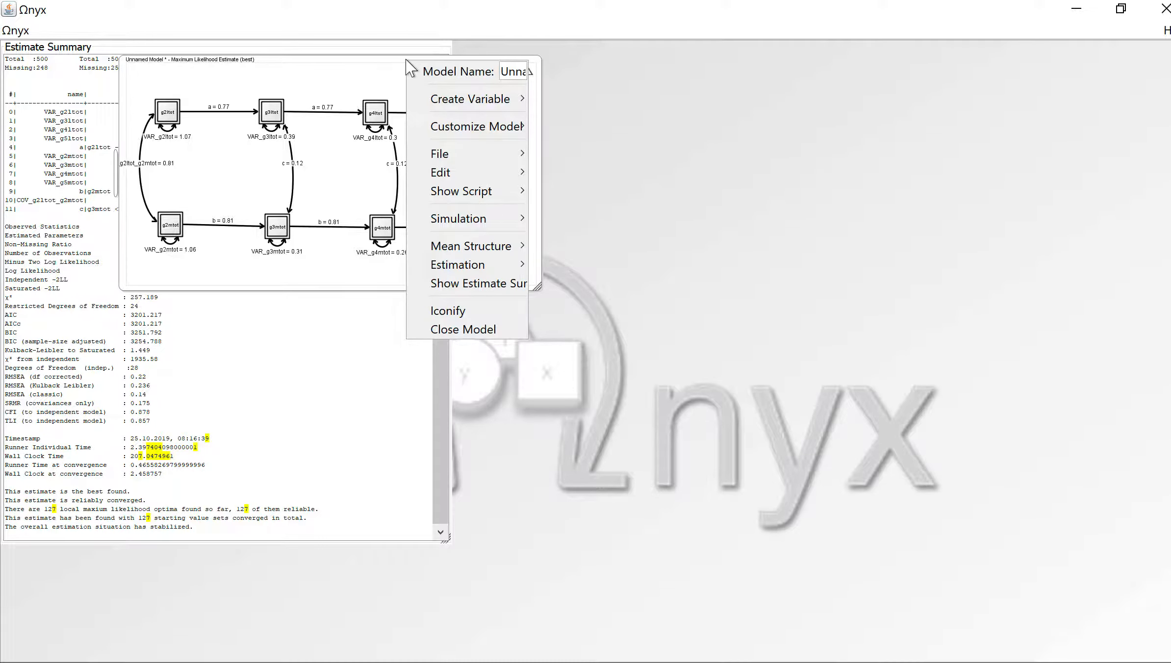
pyautogui.moveTo(458, 170)
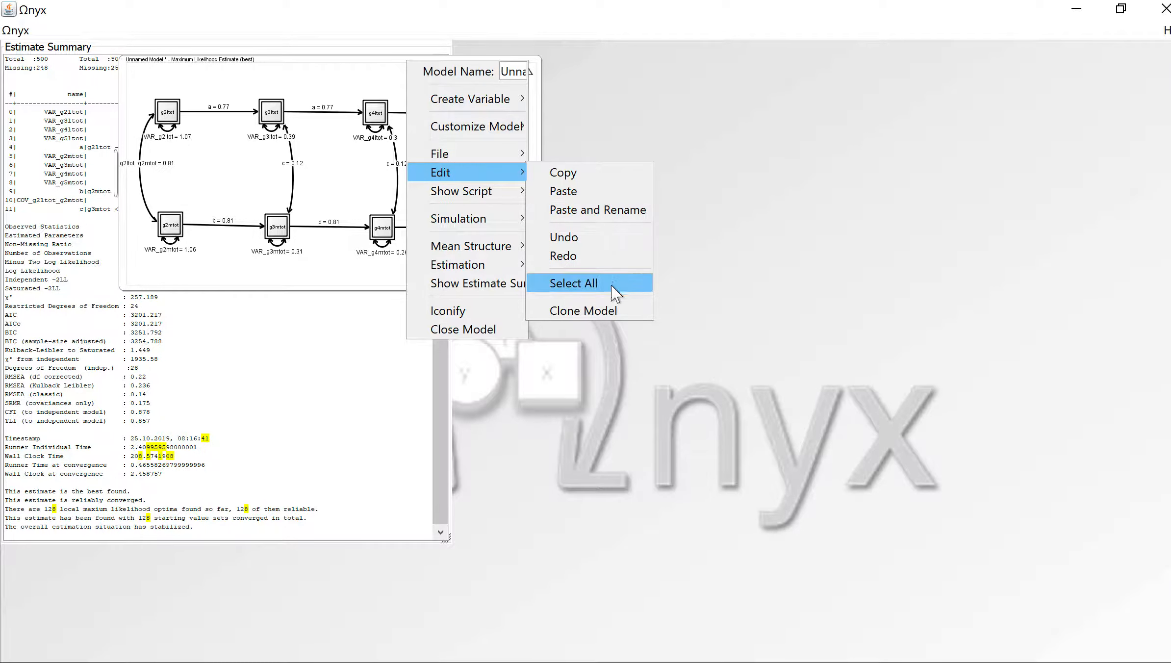
pyautogui.click(605, 309)
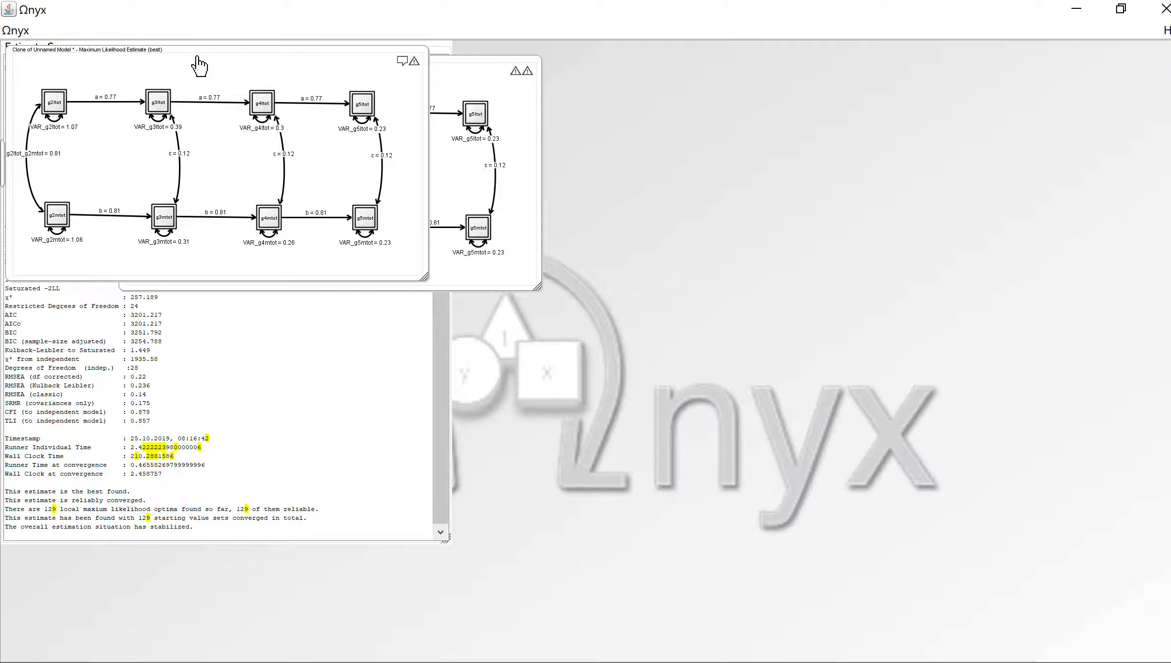
pyautogui.moveTo(196, 52)
pyautogui.mouseDown()
pyautogui.moveTo(580, 84)
pyautogui.moveTo(813, 70)
pyautogui.mouseUp()
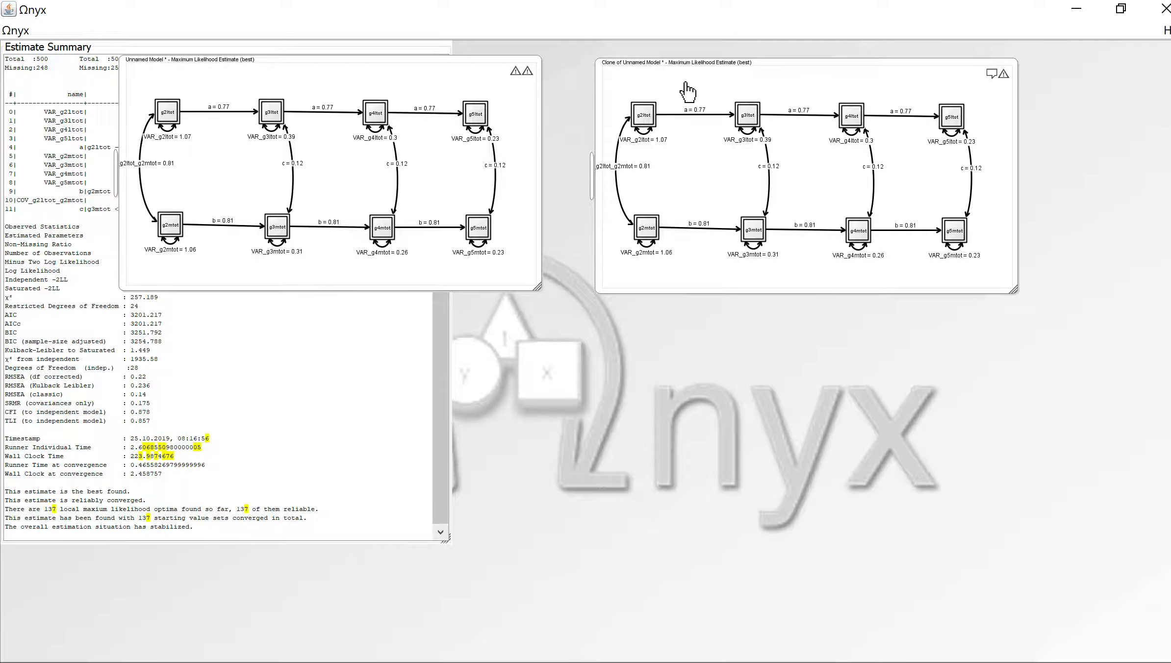
# Step: In the clone, add directed paths from g2ltot to g3mtot, g3ltot to g4mtot and g4ltot to g5mtot
pyautogui.click(647, 118)
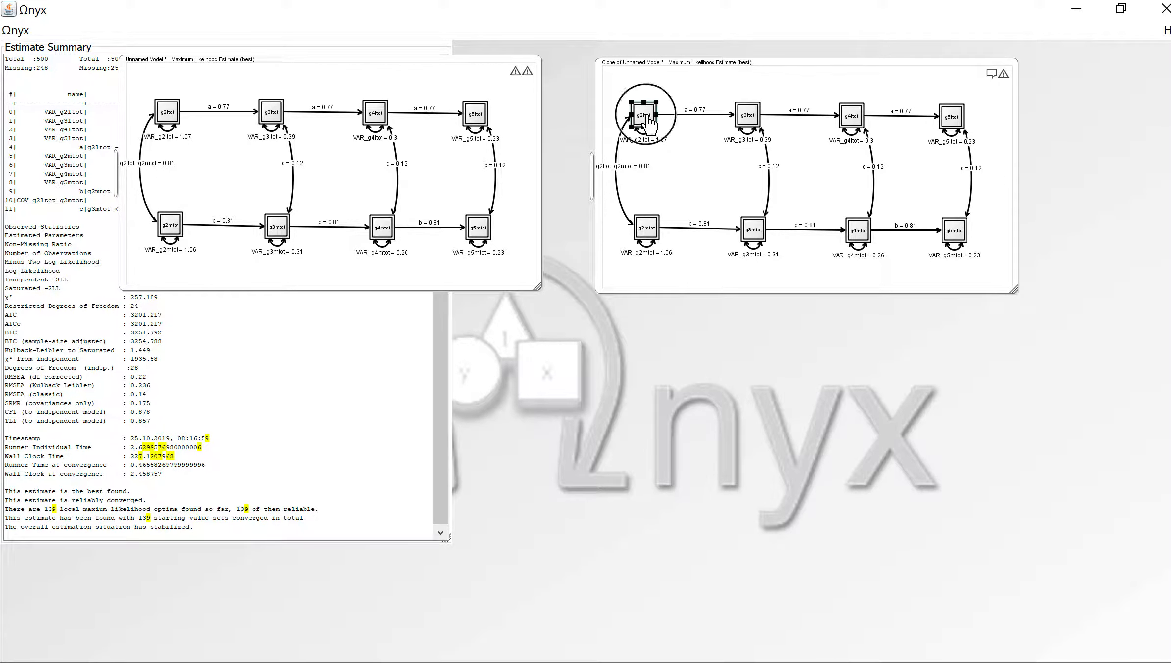
pyautogui.moveTo(647, 116)
pyautogui.mouseDown()
pyautogui.moveTo(706, 203)
pyautogui.moveTo(754, 231)
pyautogui.mouseUp()
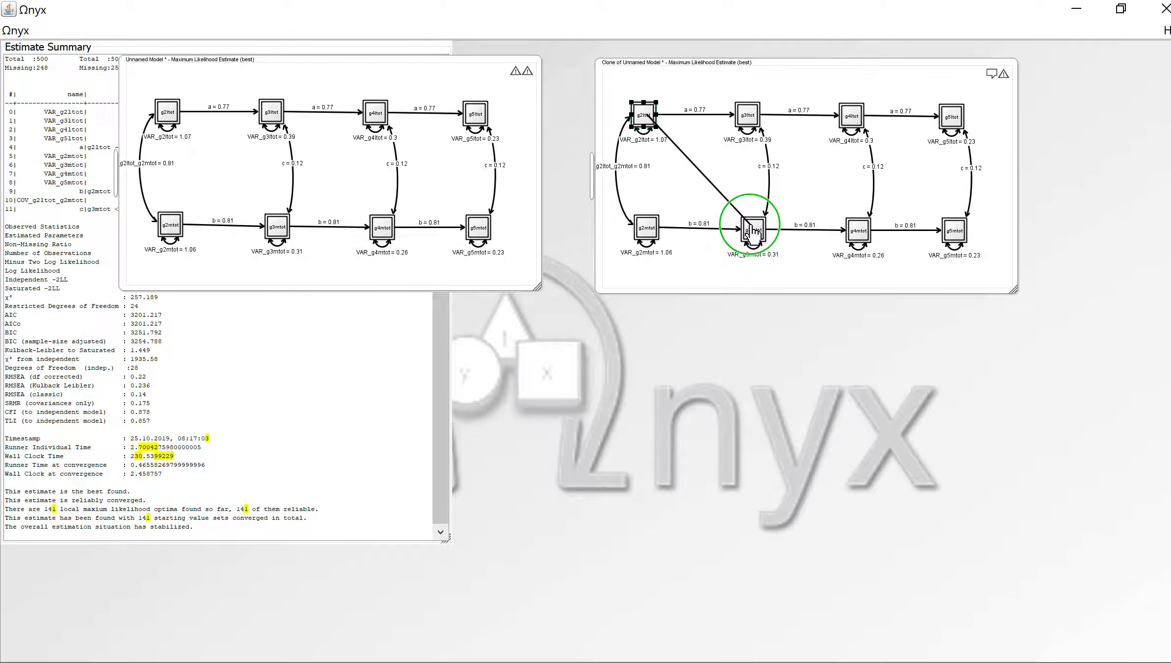
pyautogui.moveTo(747, 116); pyautogui.dragTo(858, 231)
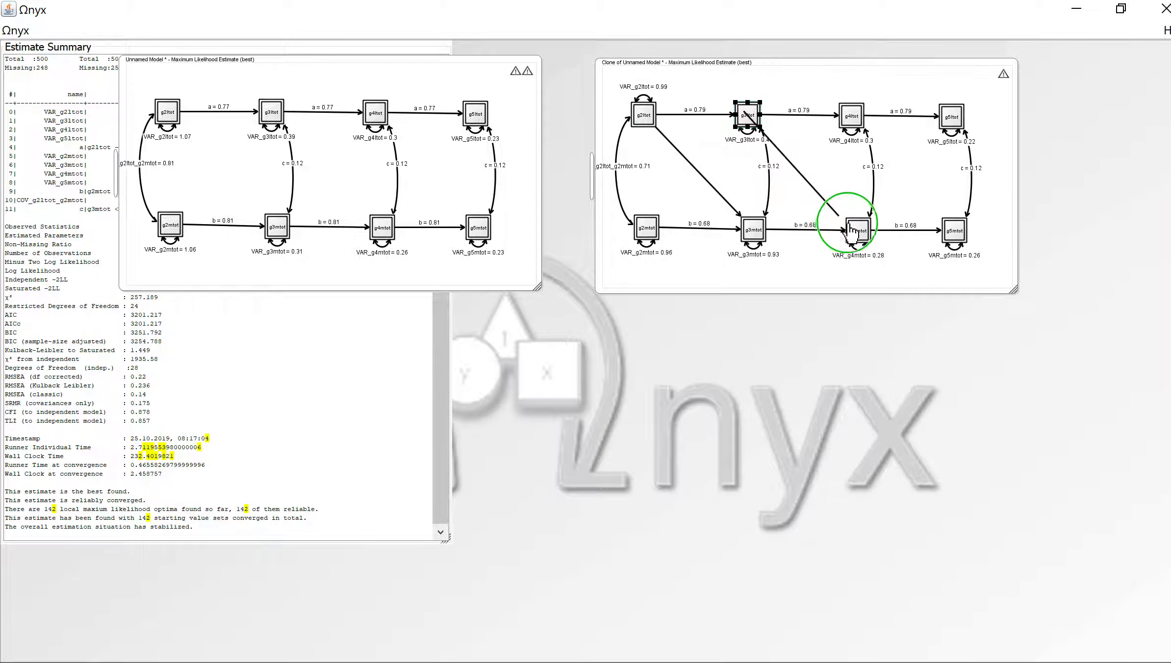
pyautogui.click(852, 117)
pyautogui.moveTo(852, 116)
pyautogui.mouseDown()
pyautogui.moveTo(960, 220)
pyautogui.moveTo(962, 241)
pyautogui.mouseUp()
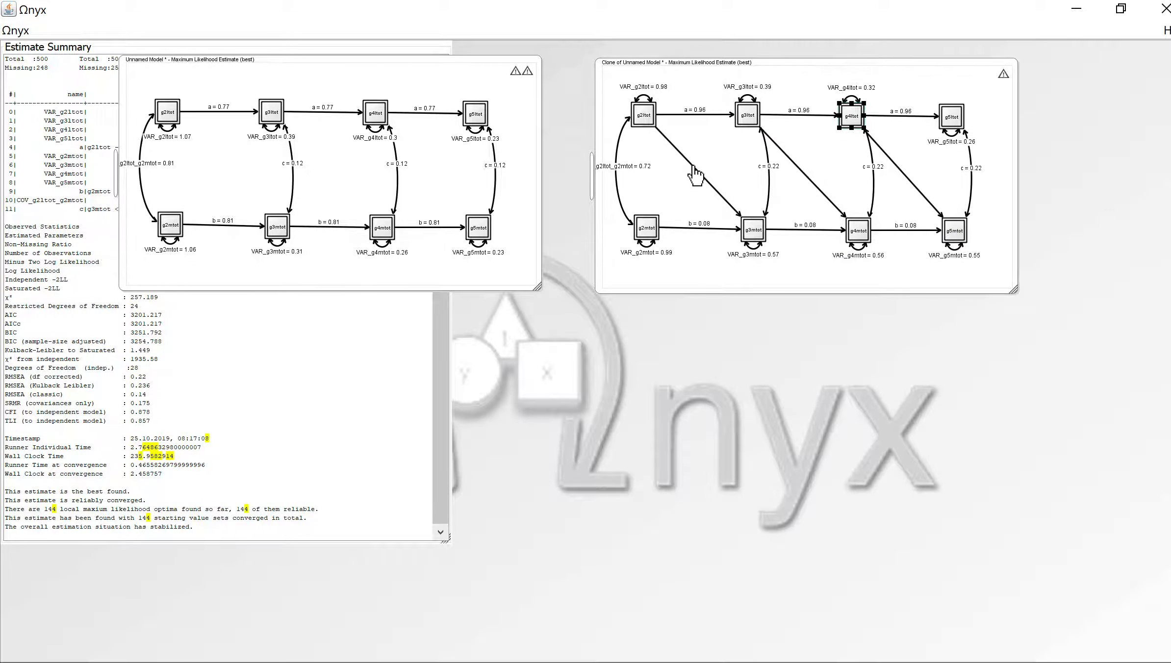
# Step: Select the clone's three diagonal ltot-to-mtot paths and make them free parameters
pyautogui.keyDown('shift'); pyautogui.click(795, 167); pyautogui.keyUp('shift')
pyautogui.keyDown('shift'); pyautogui.click(903, 173); pyautogui.keyUp('shift')
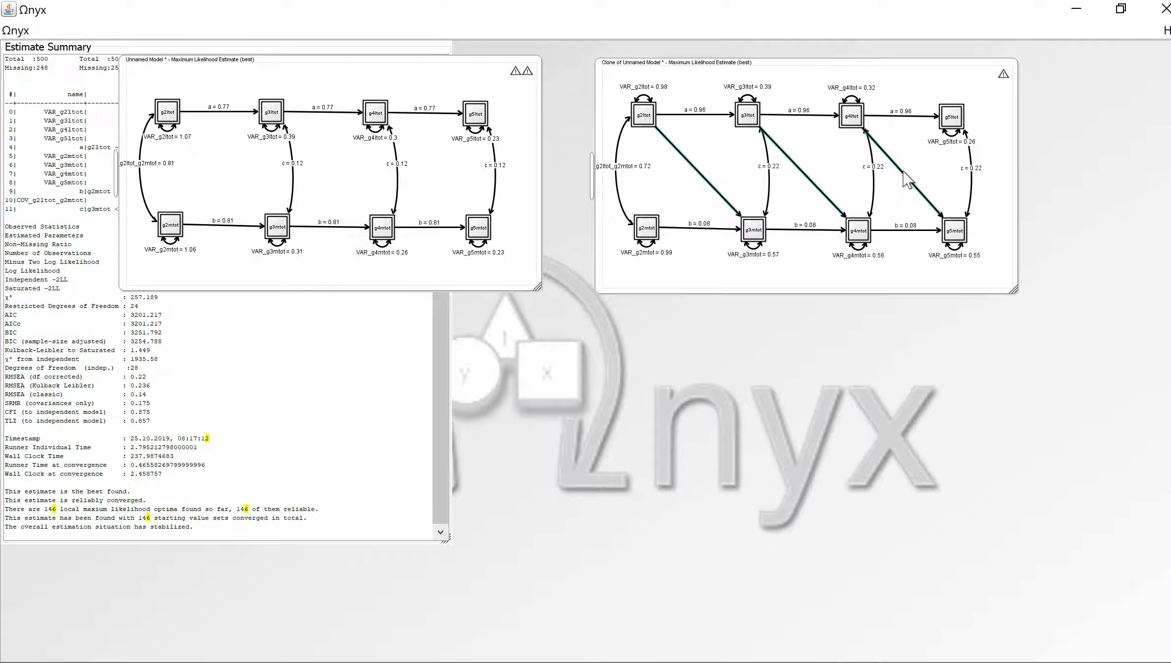
pyautogui.rightClick(904, 173)
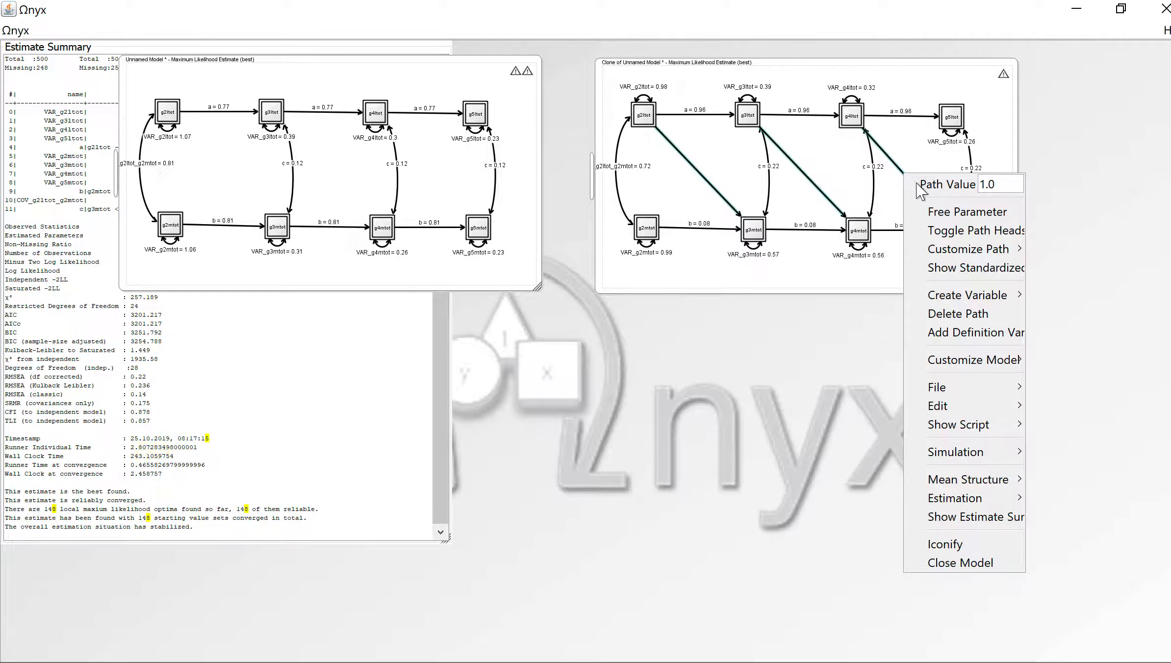
pyautogui.click(936, 211)
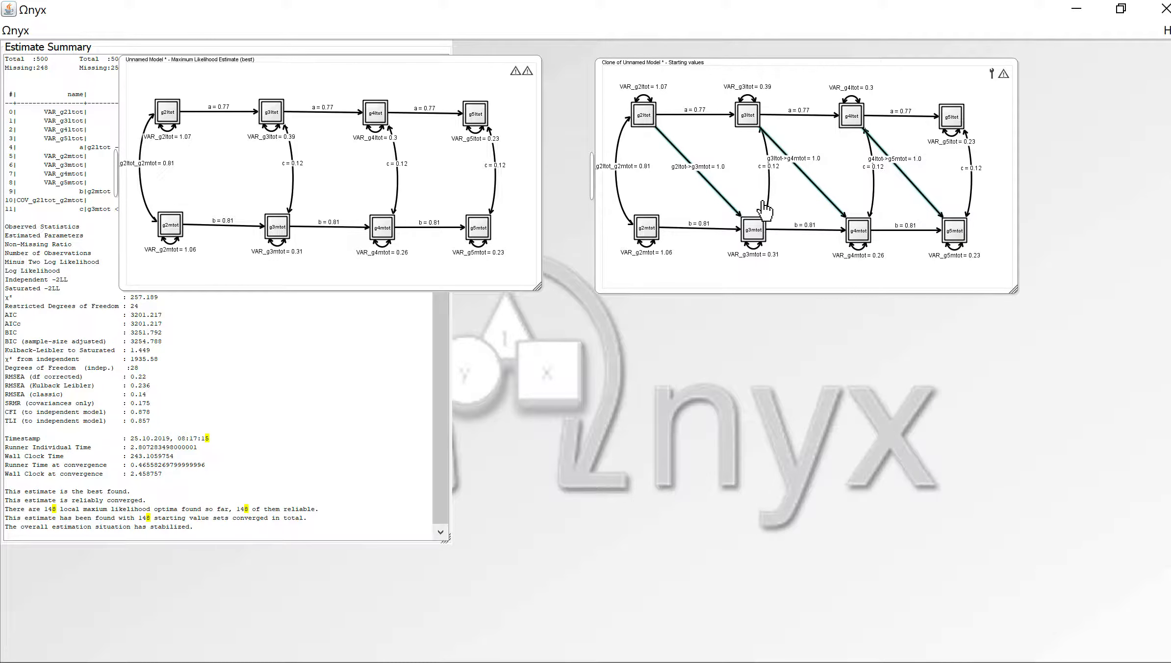
# Step: Give the three diagonal ltot-to-mtot paths the shared parameter name L1 and deselect them
pyautogui.rightClick(716, 198)
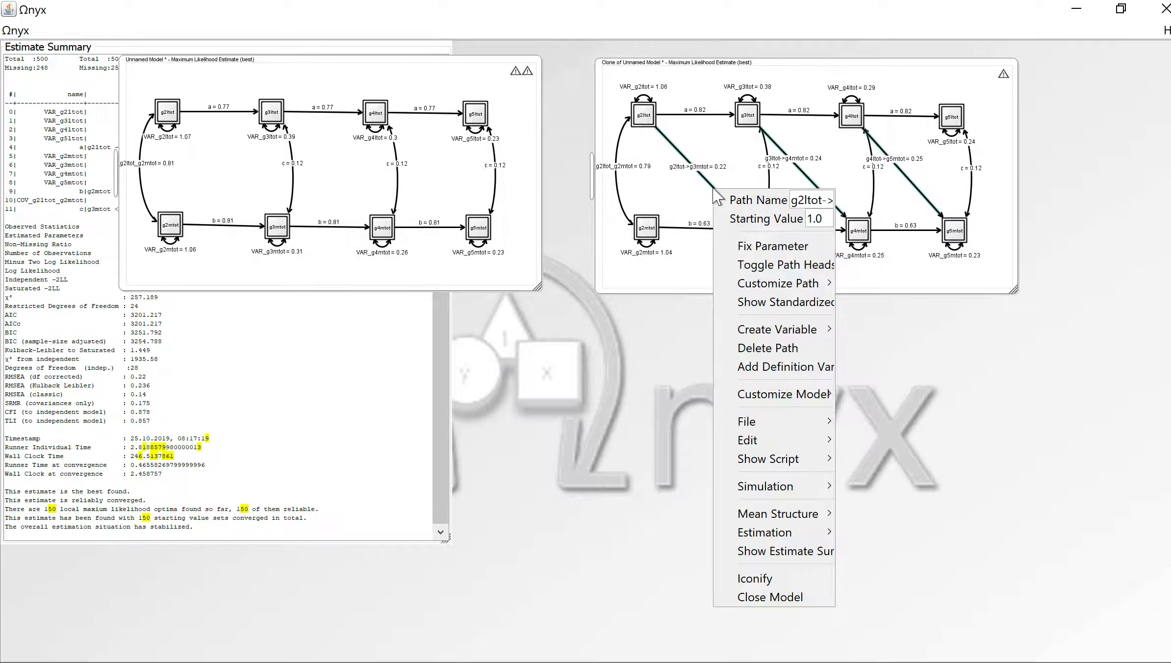
pyautogui.tripleClick(792, 198)
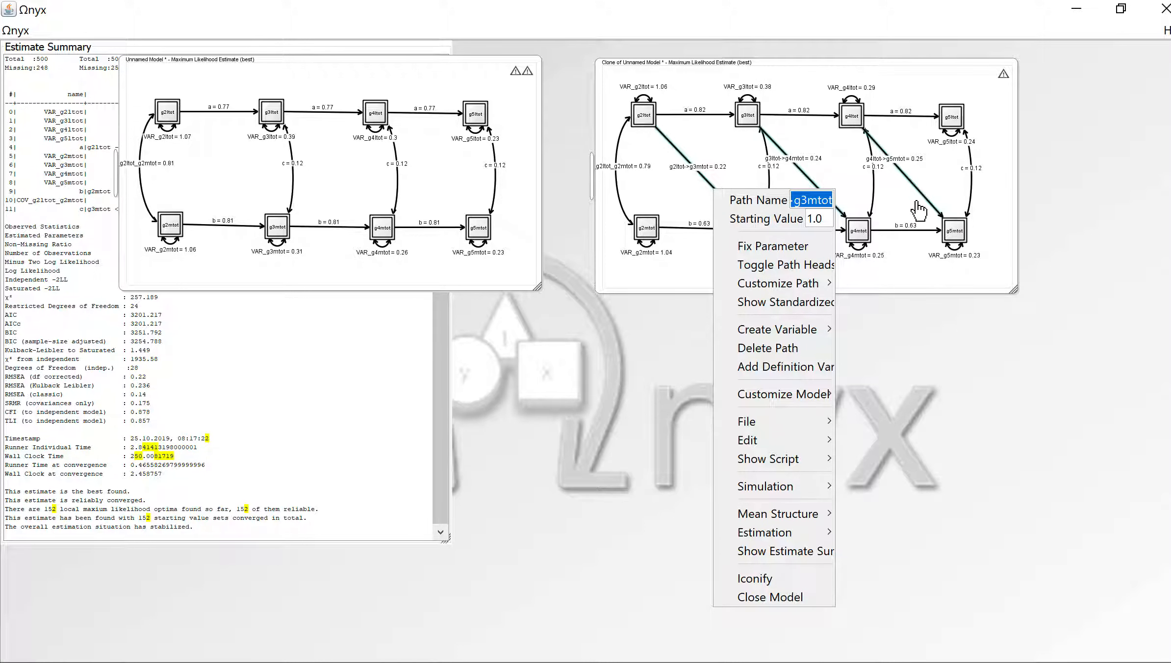
pyautogui.write('L')
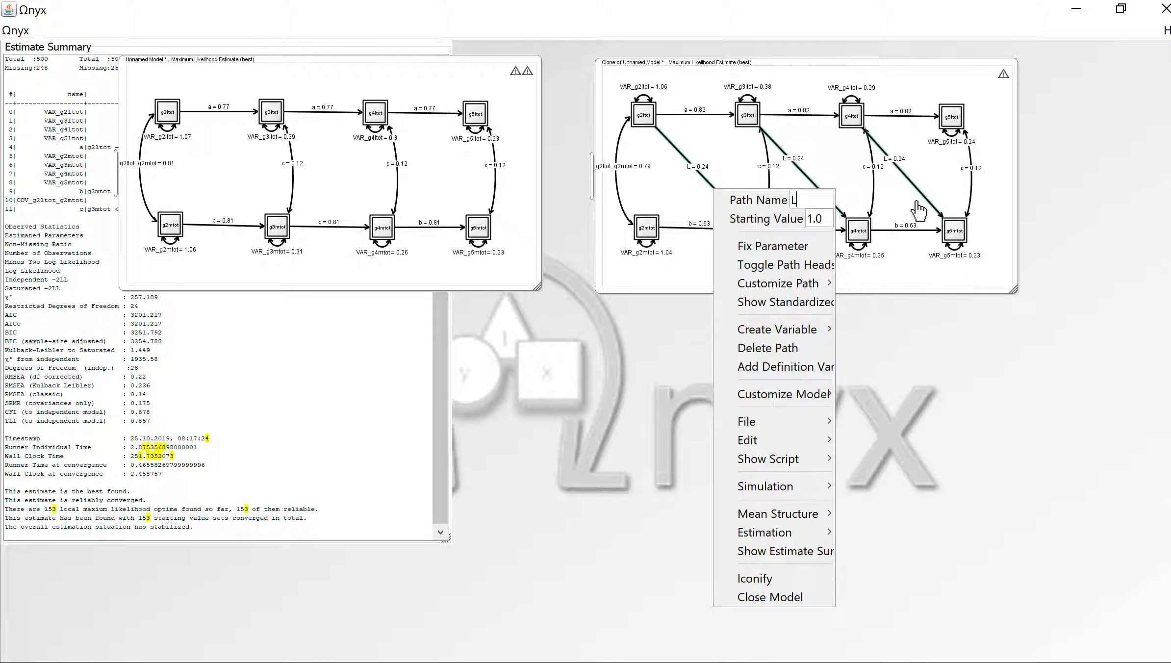
pyautogui.write('1')
pyautogui.click(1010, 193)
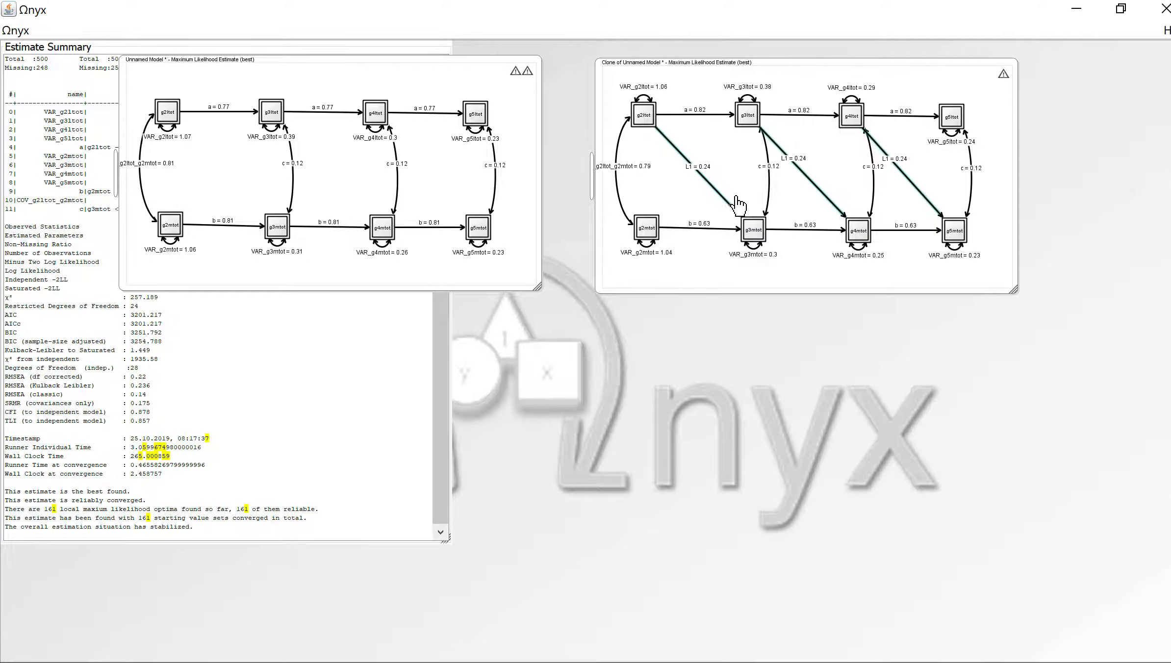
pyautogui.press('ctrl')
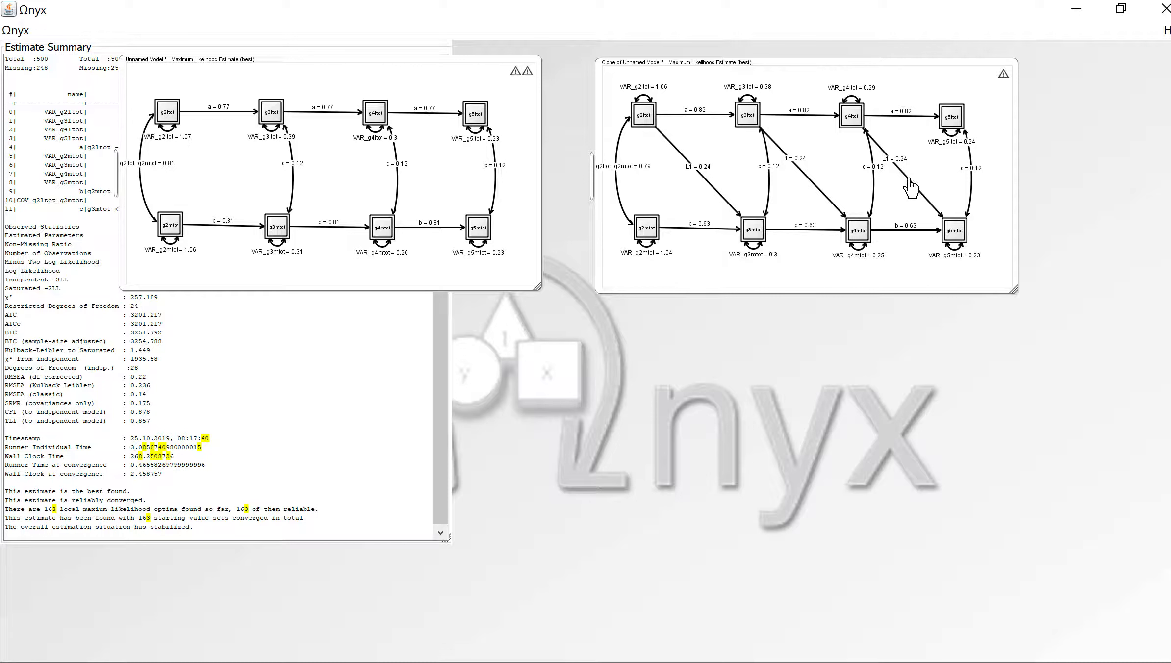
# Step: Examine the clone's ML estimate, including its fit value and parameter list
pyautogui.rightClick(650, 181)
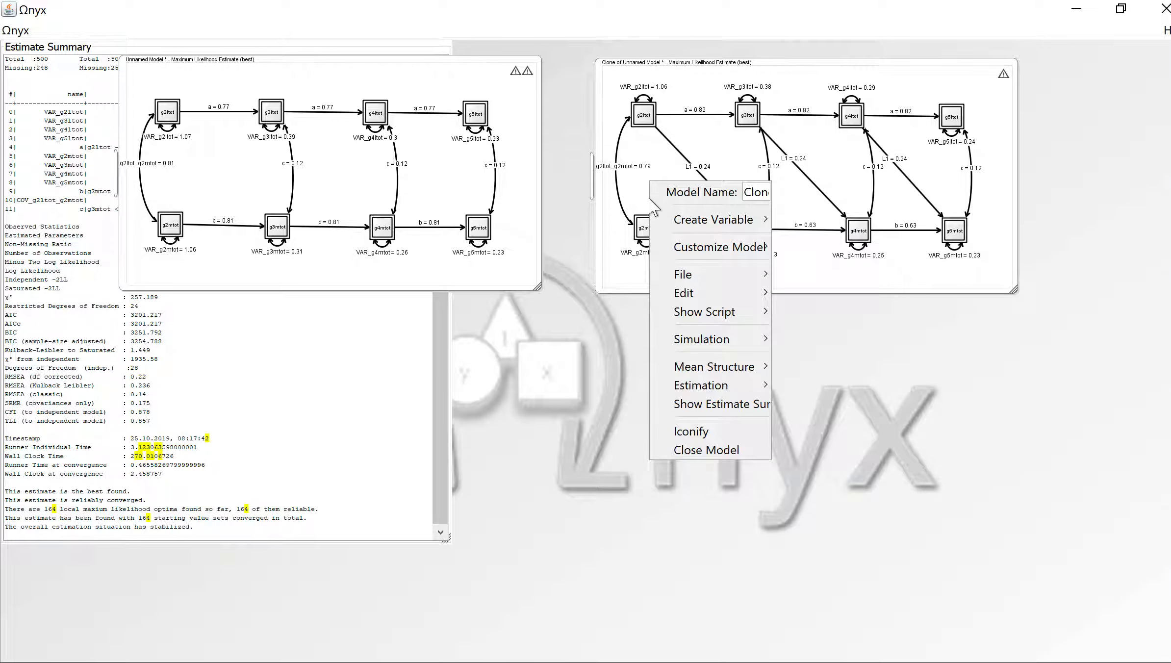
pyautogui.click(590, 178)
pyautogui.moveTo(599, 185)
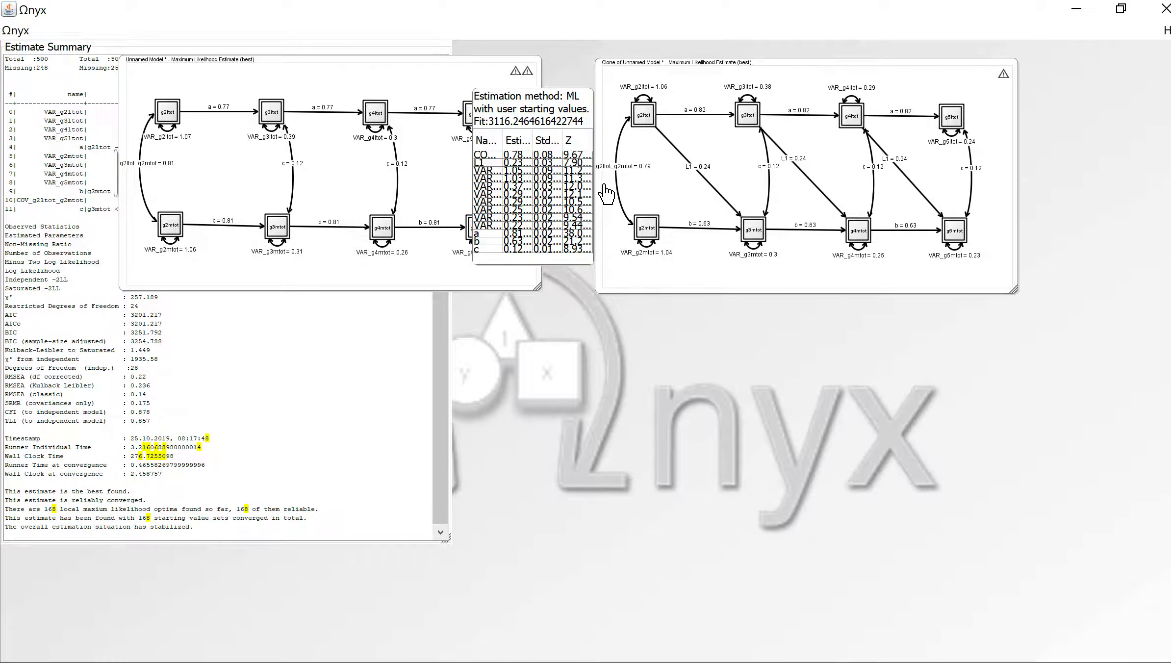
# Step: Show the clone's estimate summary, enlarge it and examine the fit statistics and convergence notes at its end
pyautogui.rightClick(652, 184)
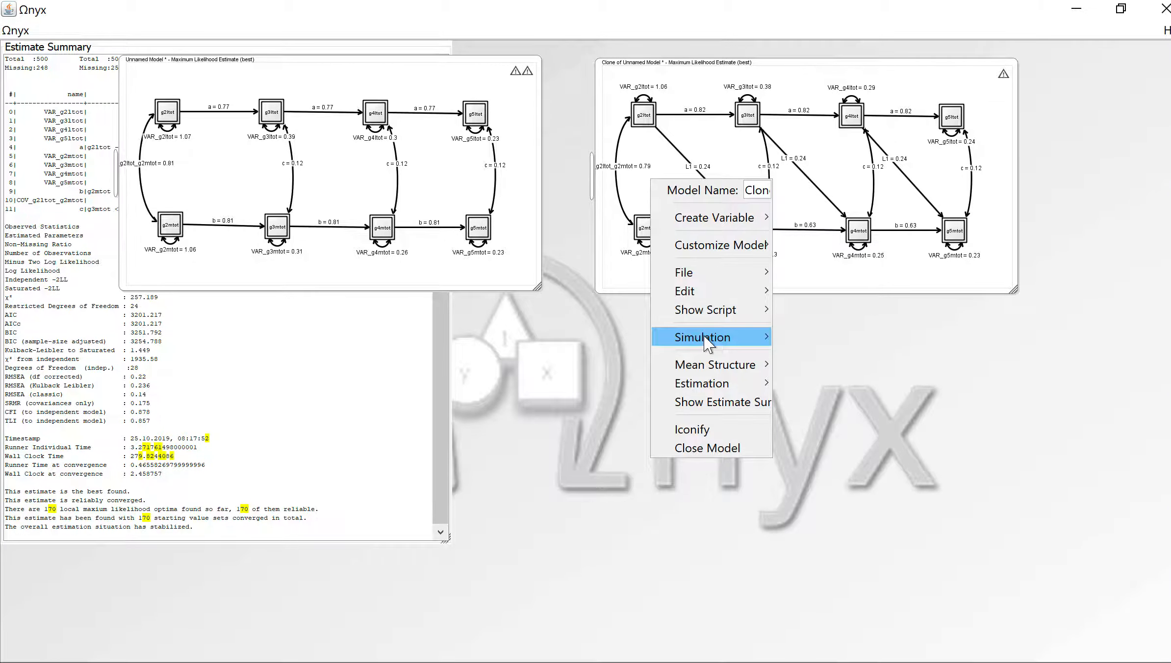
pyautogui.click(718, 403)
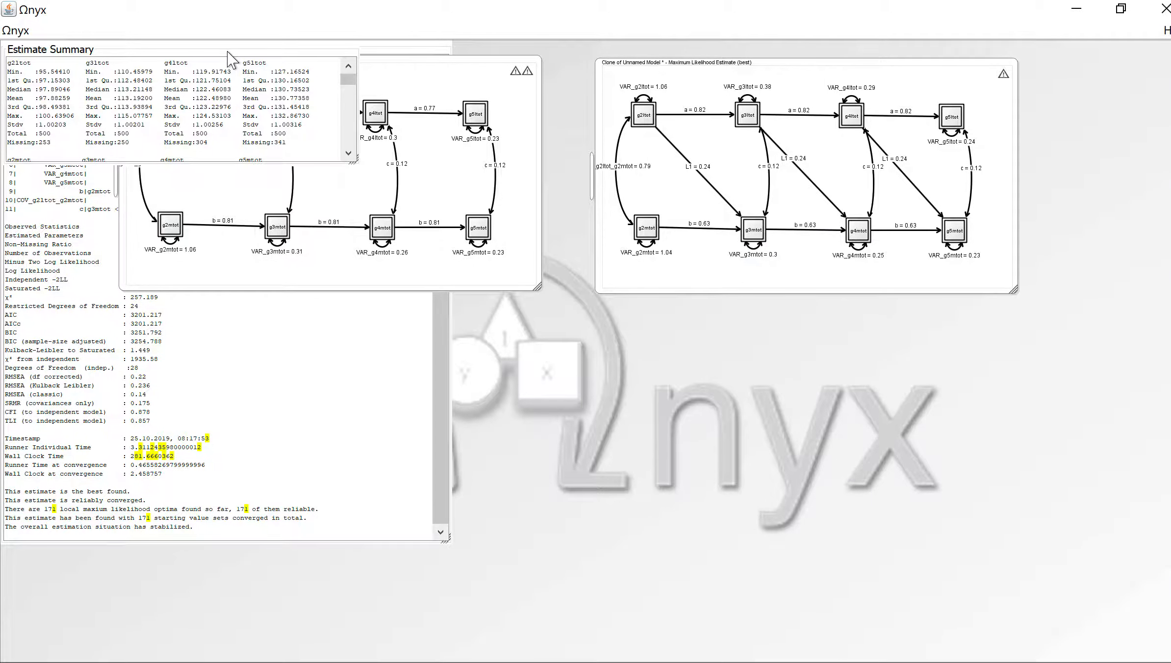
pyautogui.moveTo(227, 50); pyautogui.dragTo(589, 53)
pyautogui.moveTo(172, 52); pyautogui.dragTo(276, 56)
pyautogui.click(86, 52)
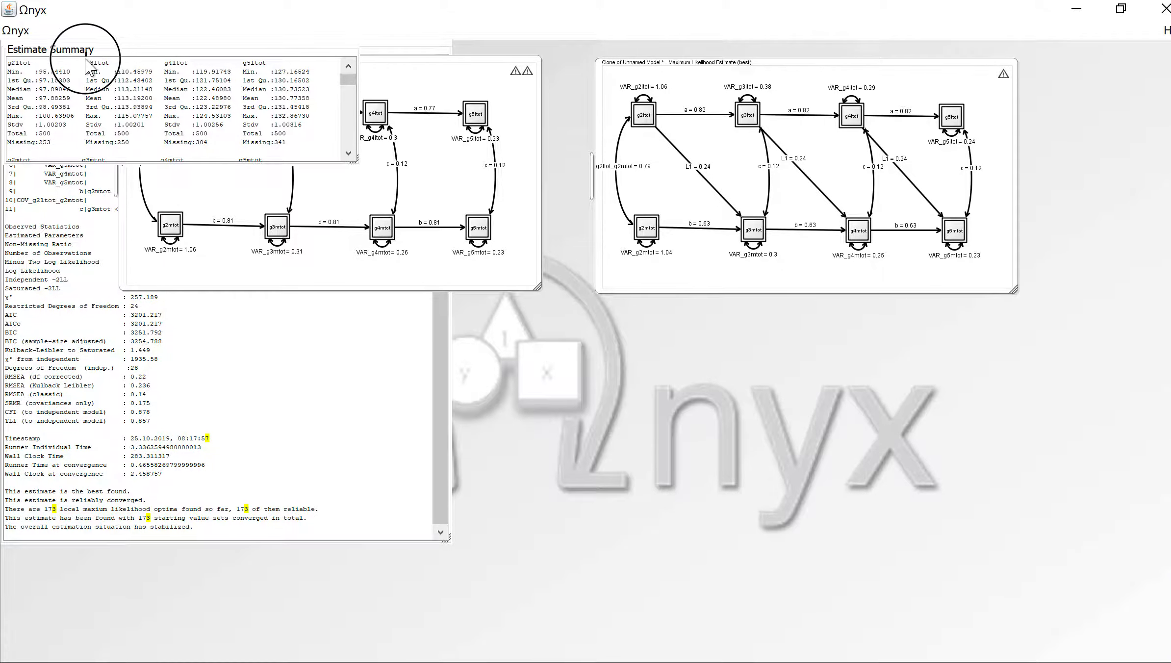
pyautogui.click(11, 47)
pyautogui.click(47, 50)
pyautogui.moveTo(353, 162); pyautogui.dragTo(553, 649)
pyautogui.scroll(-3, 363, 337)
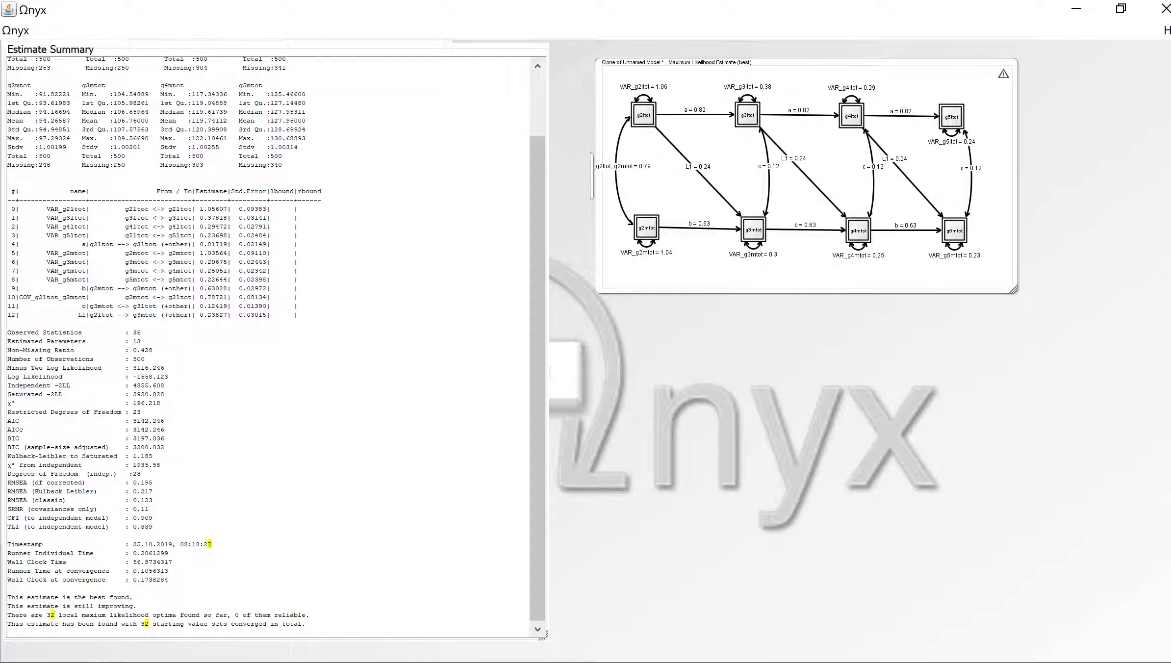
# Step: Switch to the Excel workbook Book1, commit the Correlations Only DF entry and move the window below the clone's diagram
pyautogui.press('super+Tab')
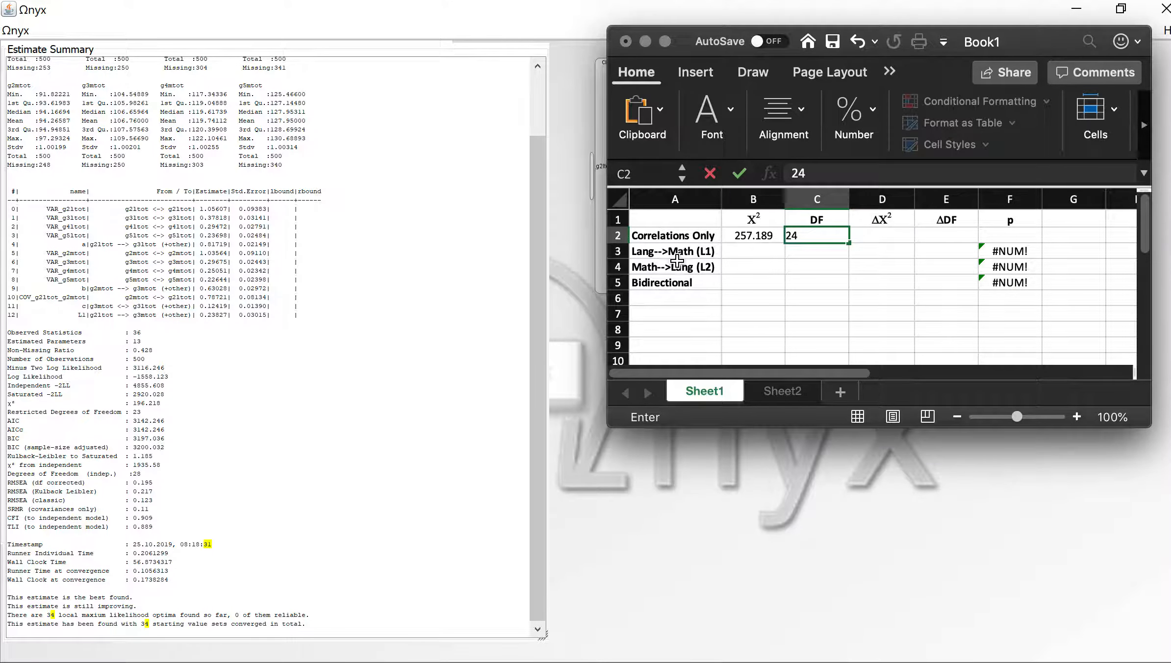
pyautogui.click(753, 253)
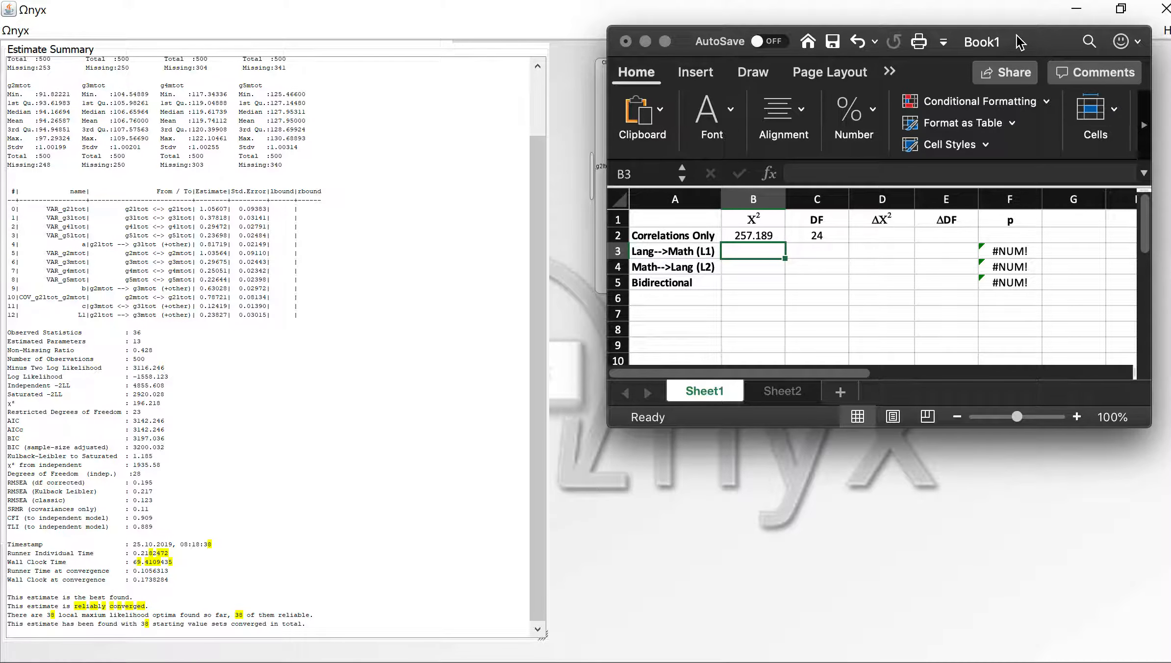
pyautogui.moveTo(1023, 43); pyautogui.dragTo(977, 292)
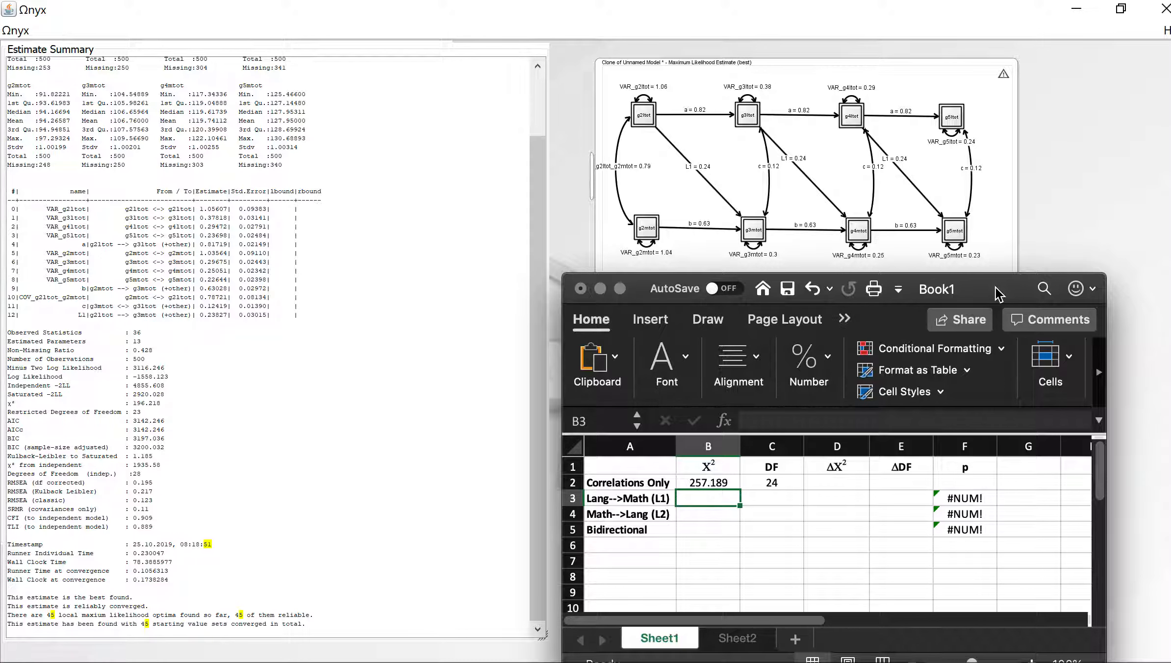
# Step: Enter DF 23 and Χ² 196.218 in the Lang-->Math (L1) row
pyautogui.click(783, 500)
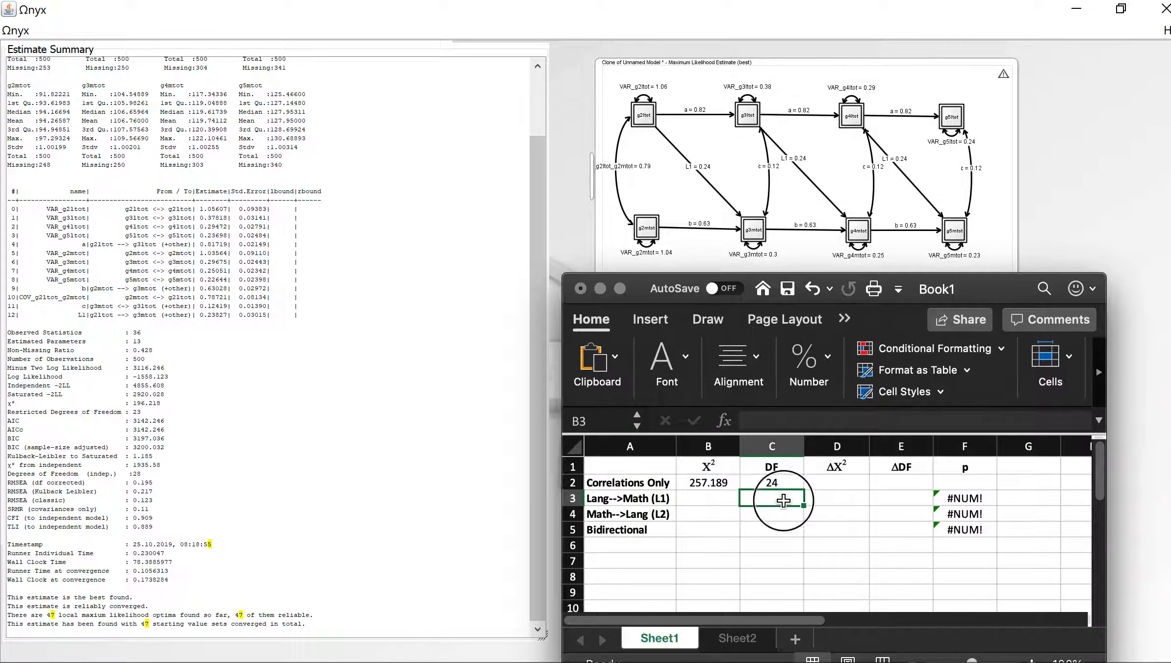
pyautogui.write('23')
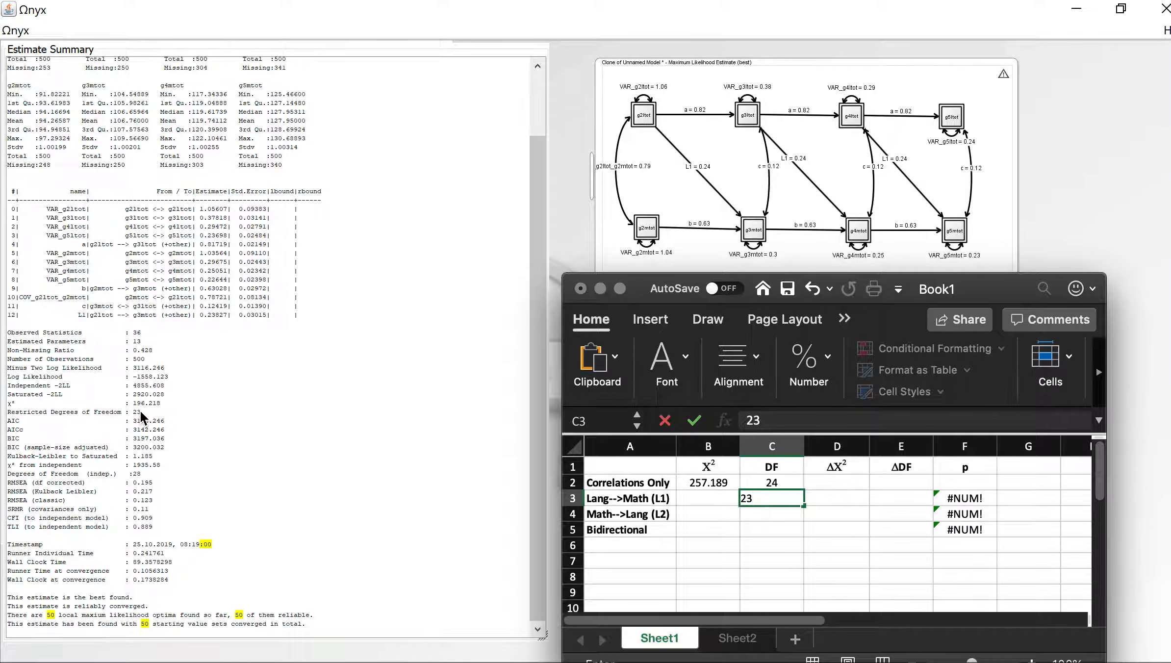
pyautogui.click(696, 497)
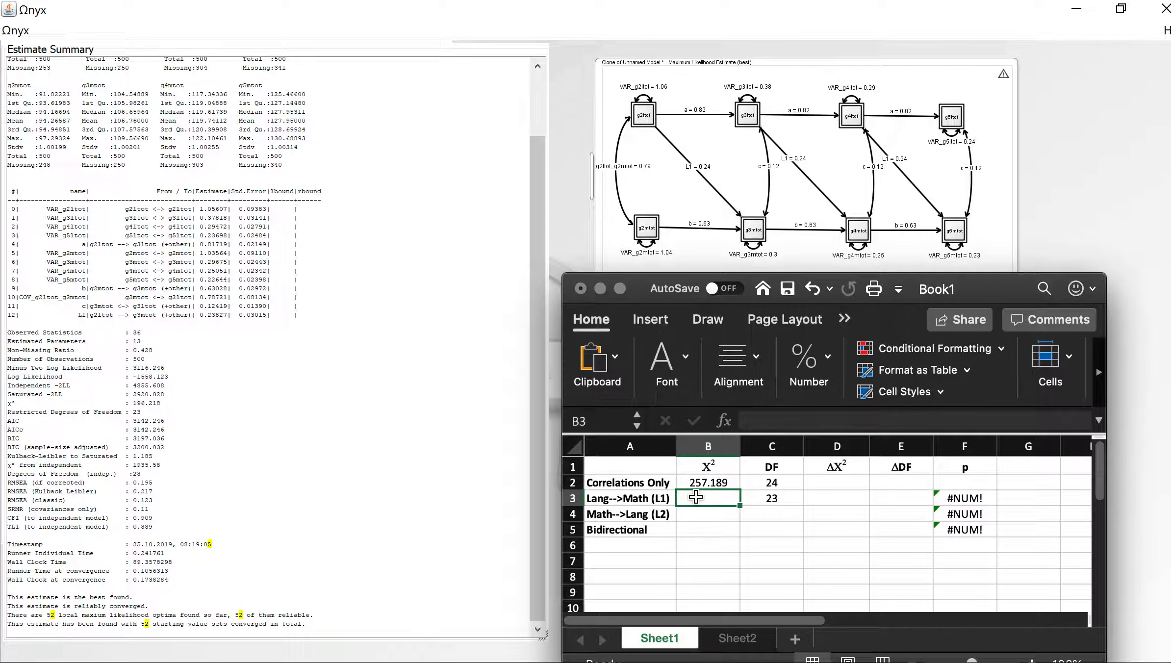
pyautogui.write('19')
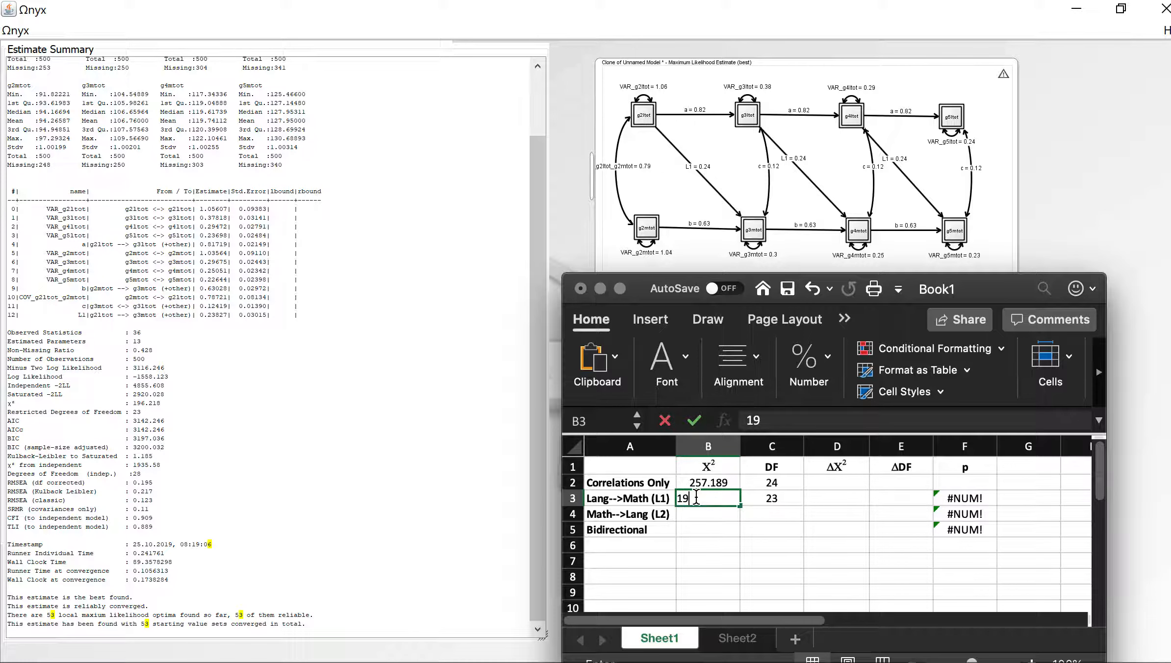
pyautogui.write('6.2')
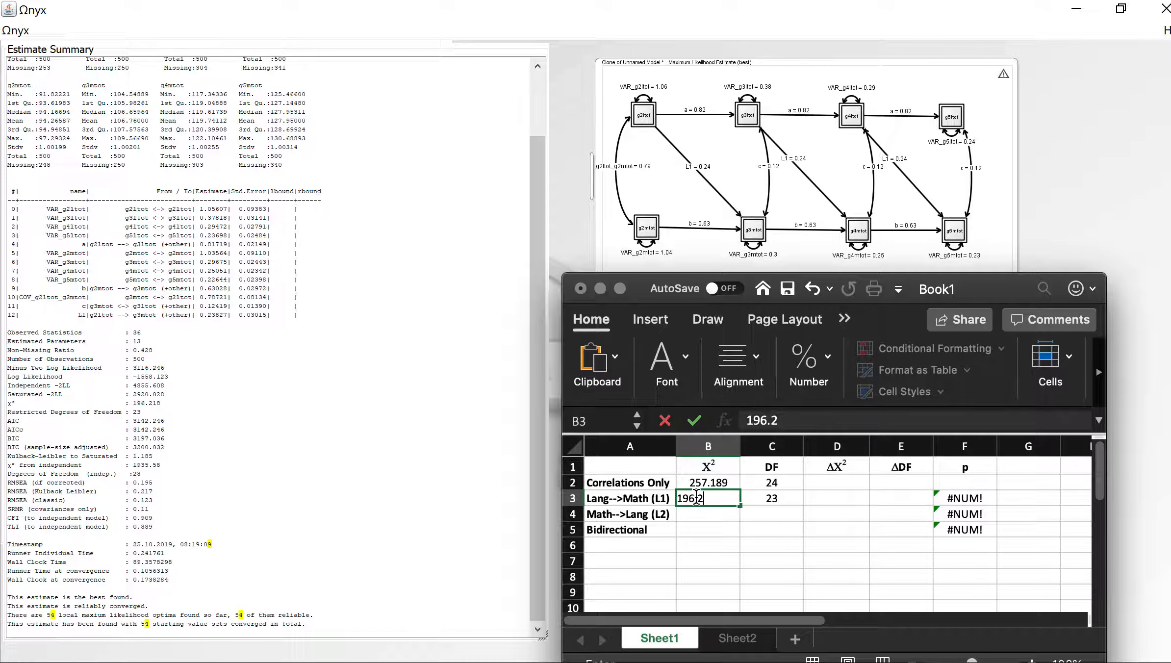
pyautogui.write('18')
pyautogui.press('Return')
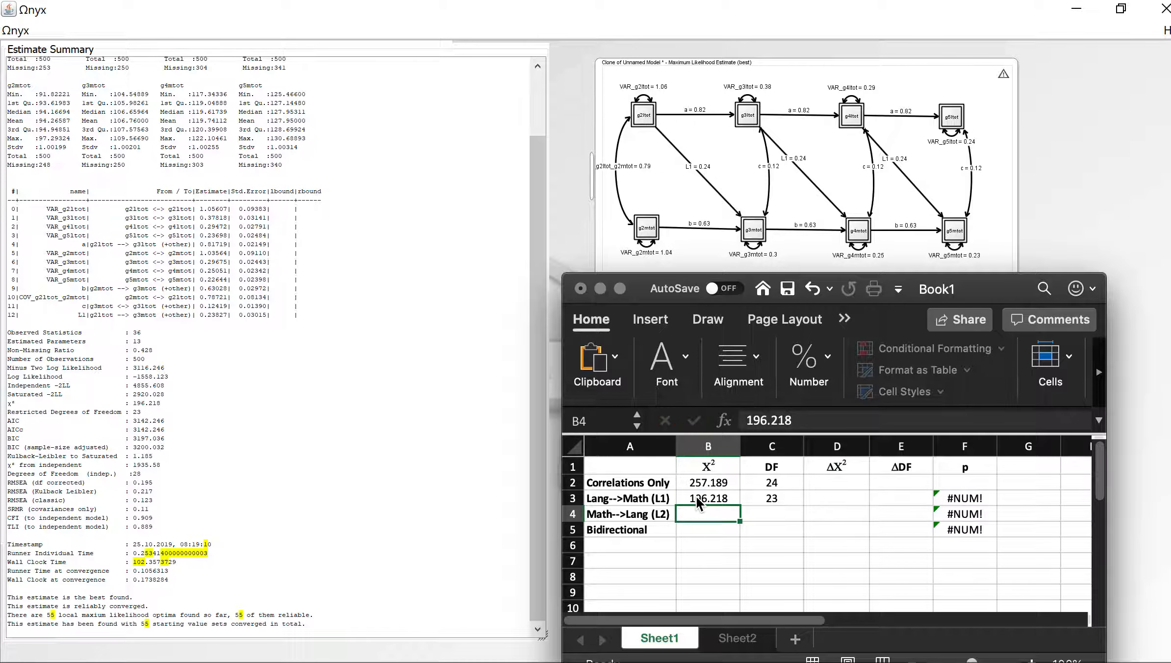
# Step: Calculate ΔX² for the Lang-->Math (L1) row with the formula =B2-B3
pyautogui.click(844, 497)
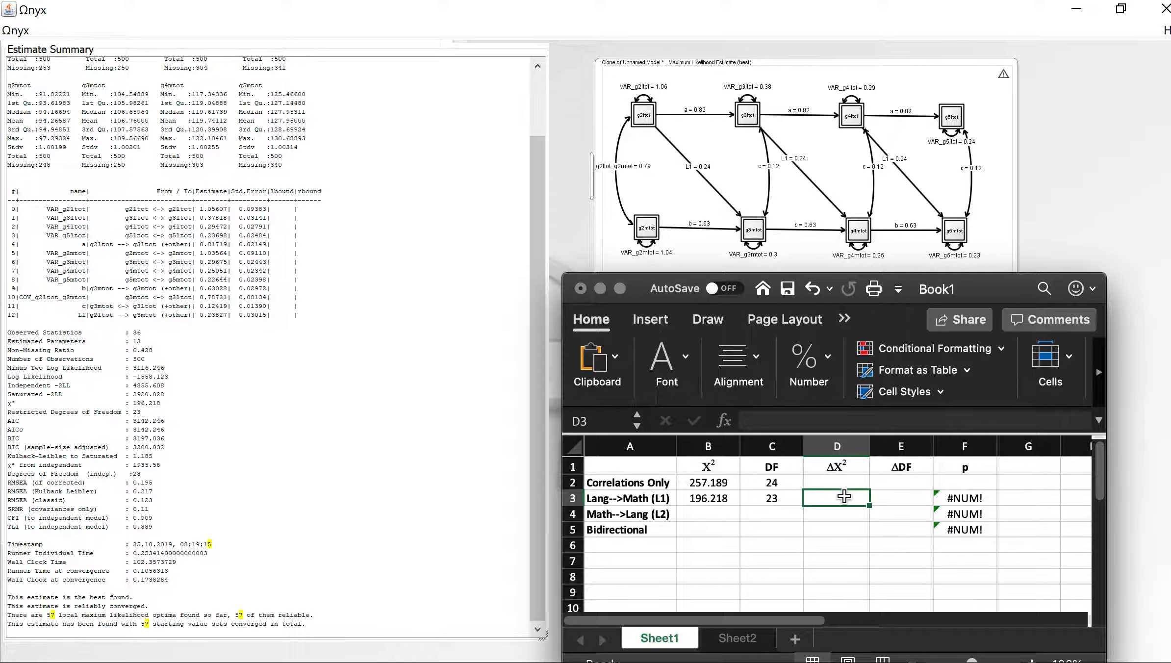
pyautogui.write('=')
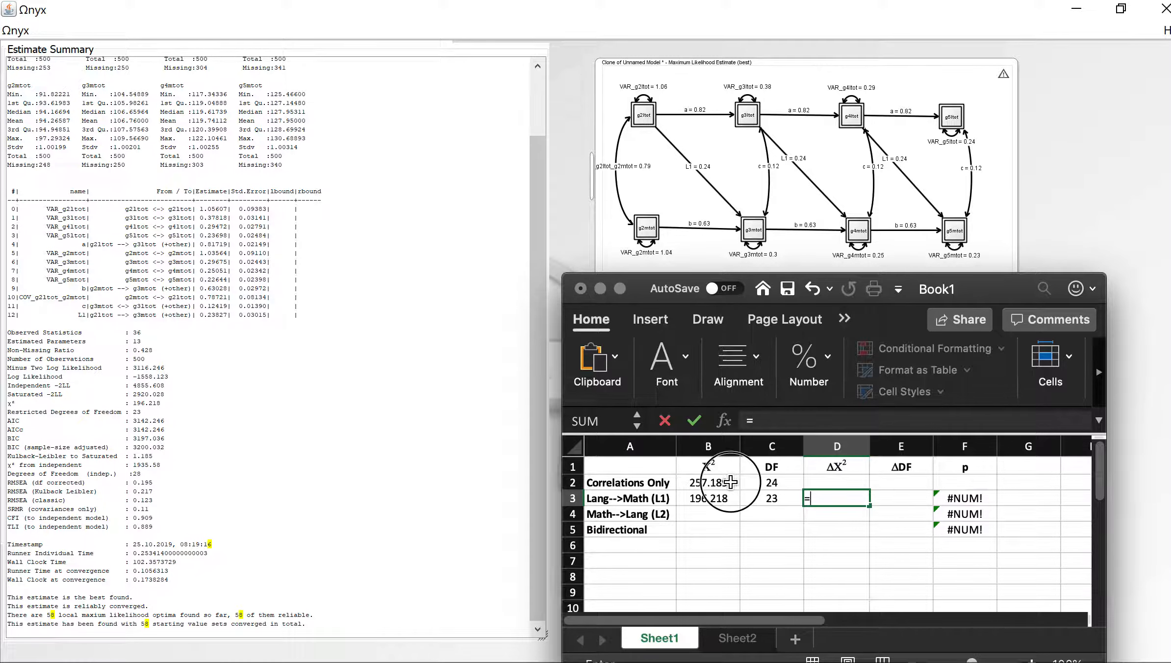
pyautogui.click(731, 482)
pyautogui.write('-')
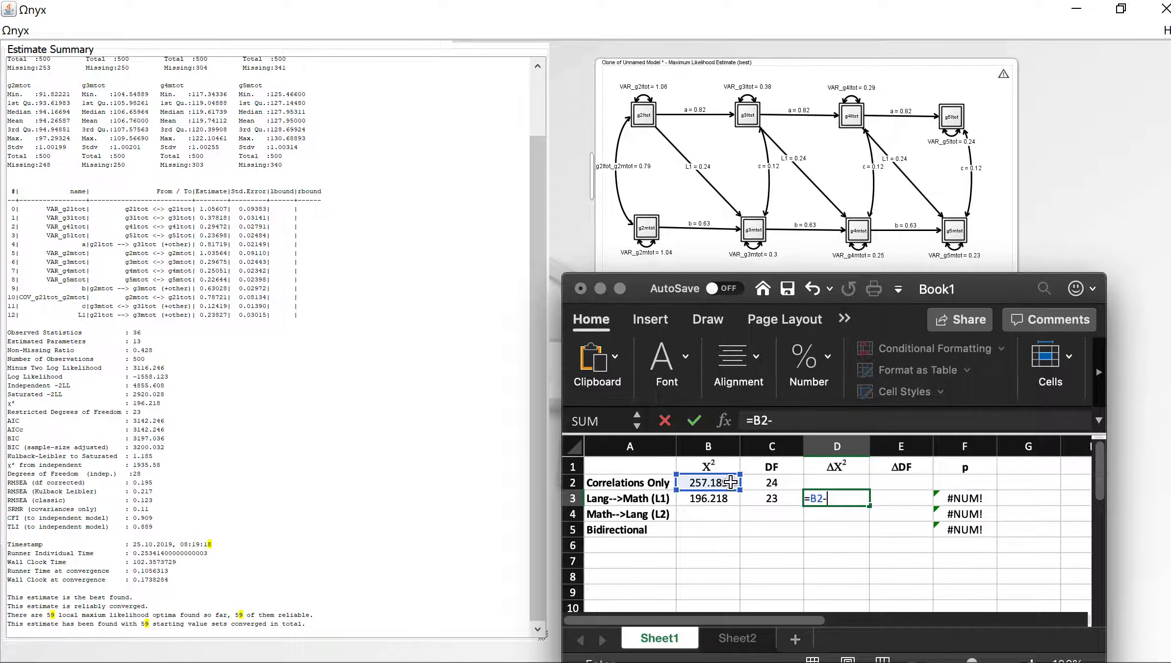
pyautogui.click(725, 501)
pyautogui.press('Return')
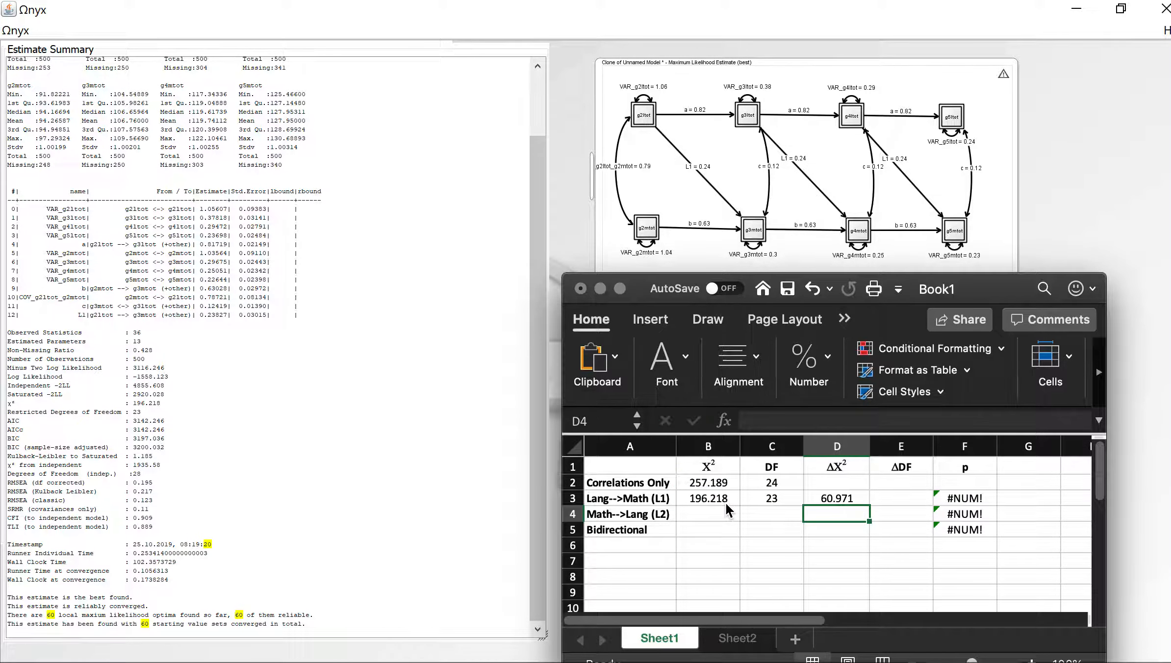
# Step: Enter a ΔDF of 1 in the Lang-->Math (L1) row and inspect that row's p formula
pyautogui.click(897, 497)
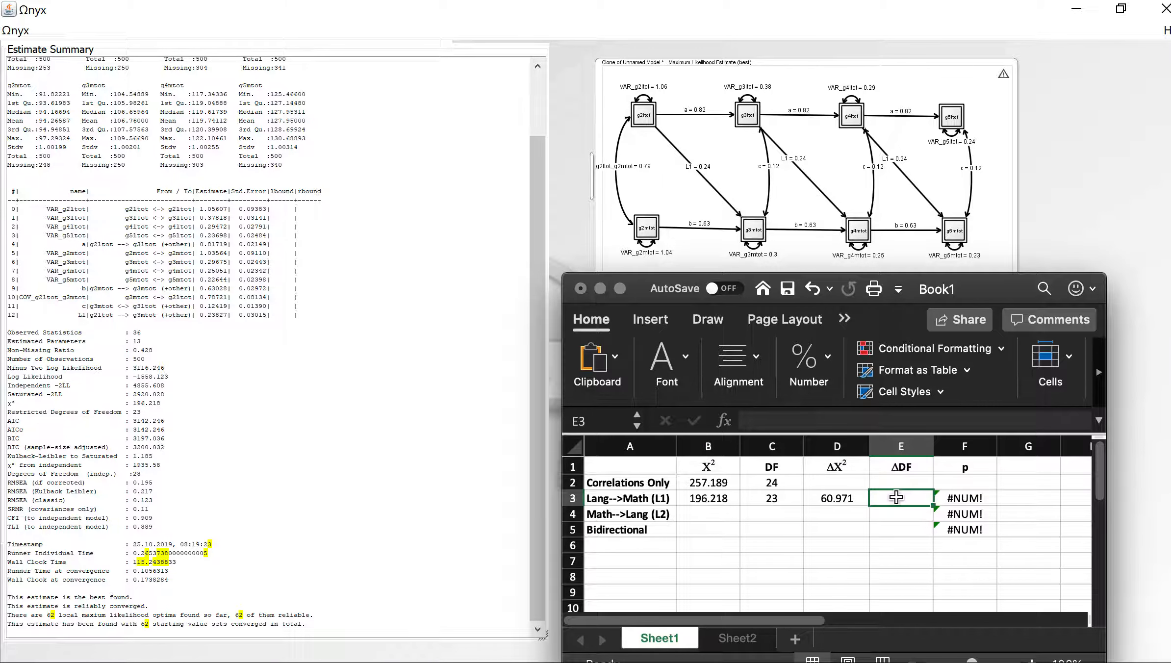
pyautogui.write('1')
pyautogui.press('Return')
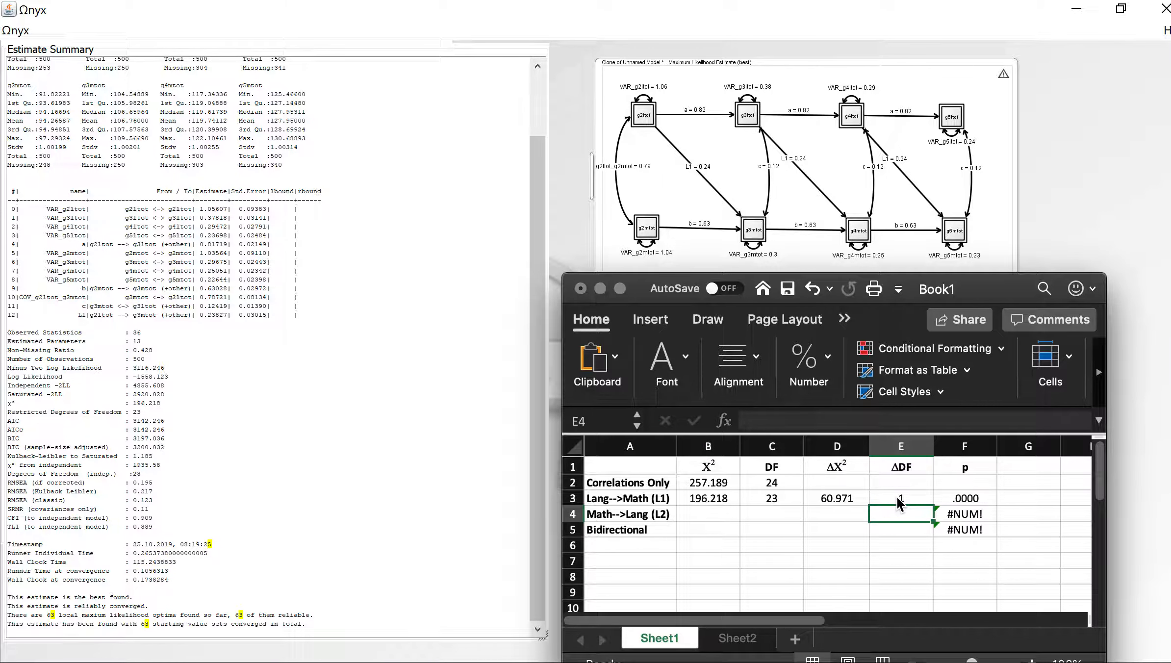
pyautogui.click(962, 499)
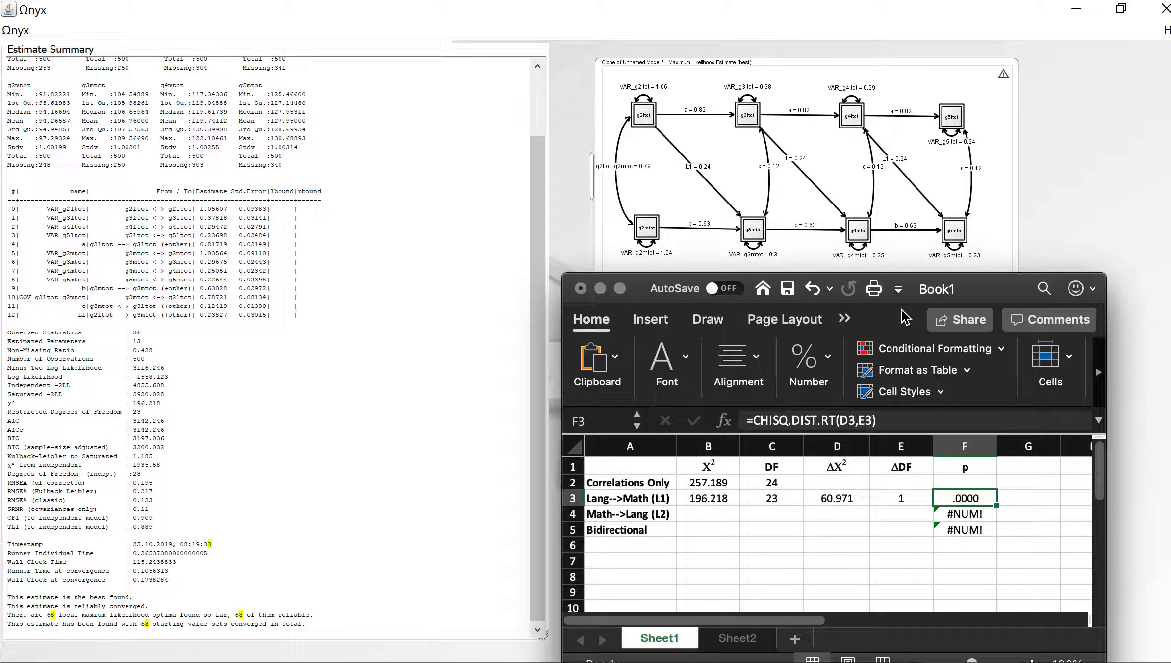
# Step: Switch back to Ωnyx and close both Estimate Summary scripts
pyautogui.click(1090, 103)
pyautogui.rightClick(365, 154)
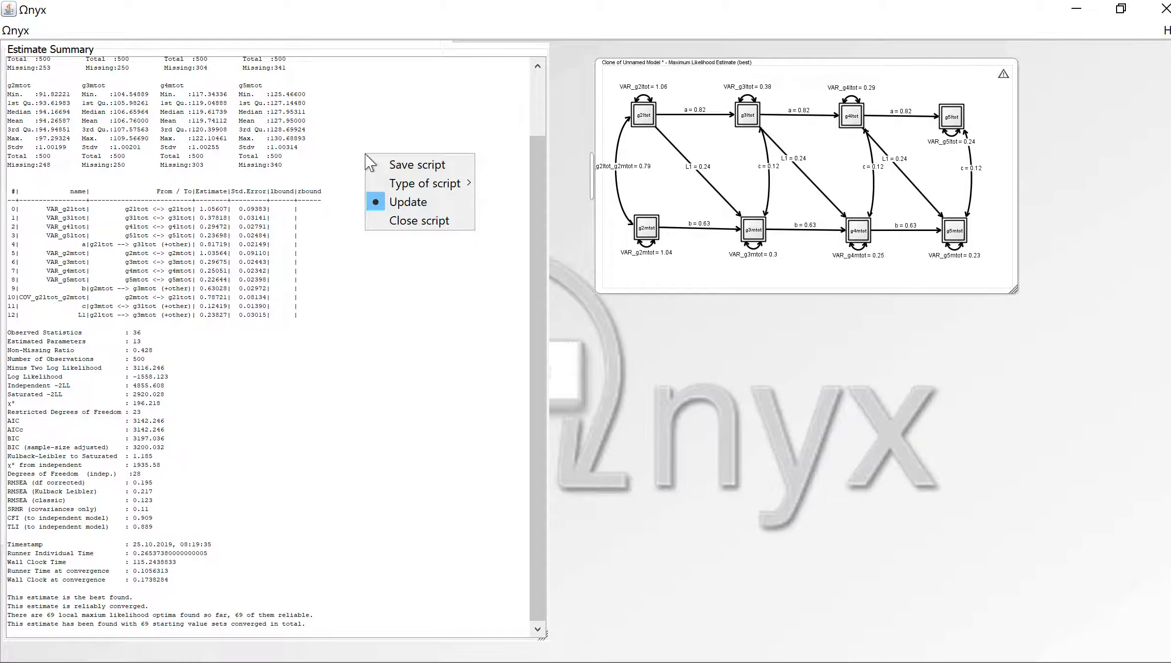
pyautogui.click(404, 221)
pyautogui.rightClick(235, 381)
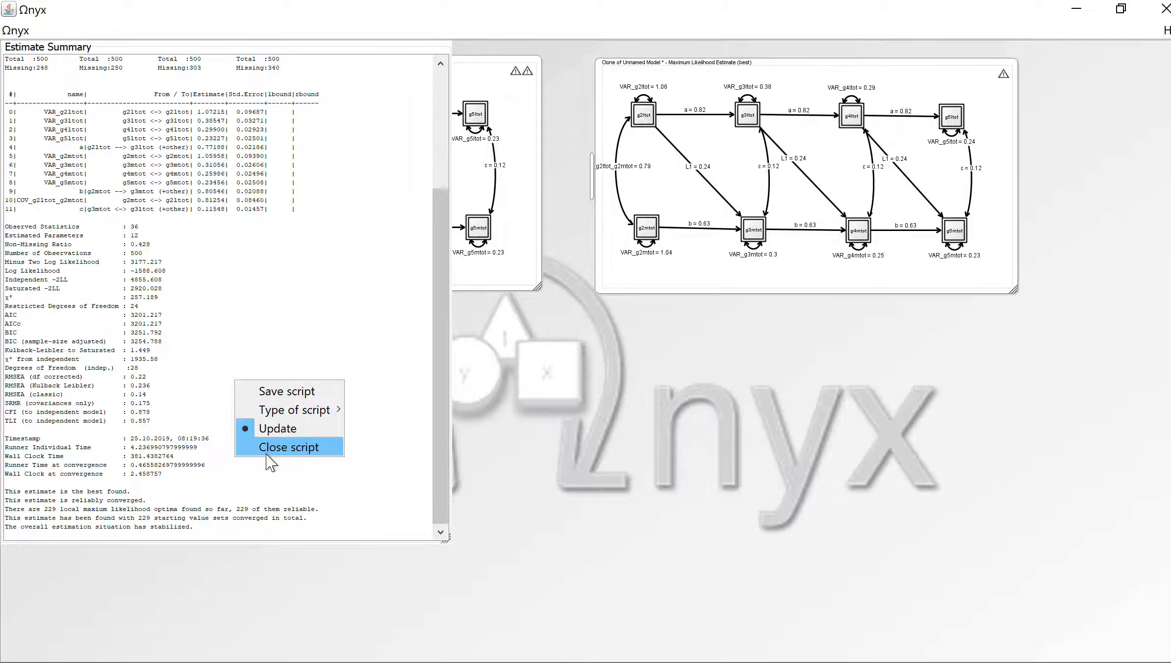
pyautogui.click(268, 447)
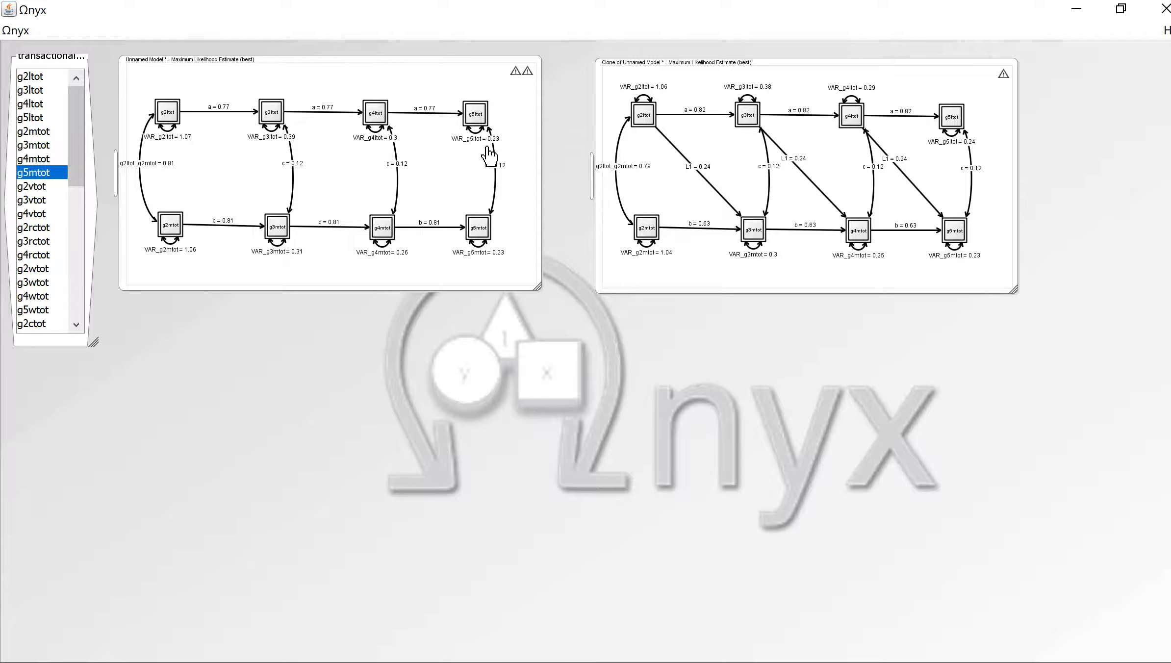
# Step: Clone the original model without cross-lagged paths and place the new clone directly below it
pyautogui.rightClick(454, 157)
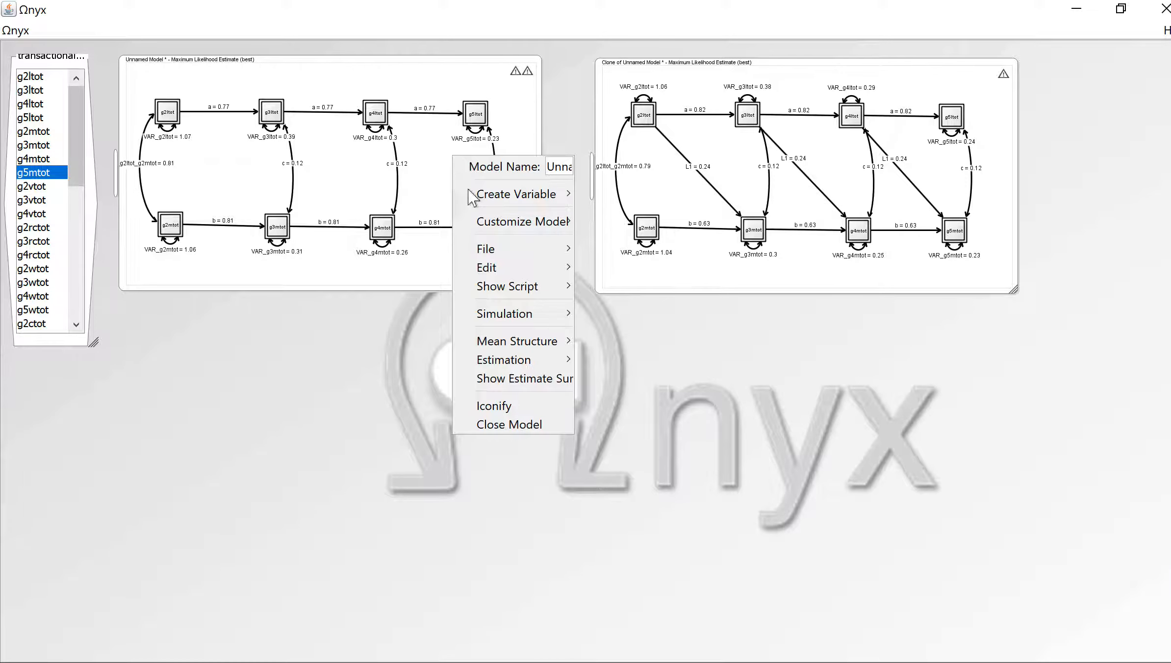
pyautogui.moveTo(520, 309)
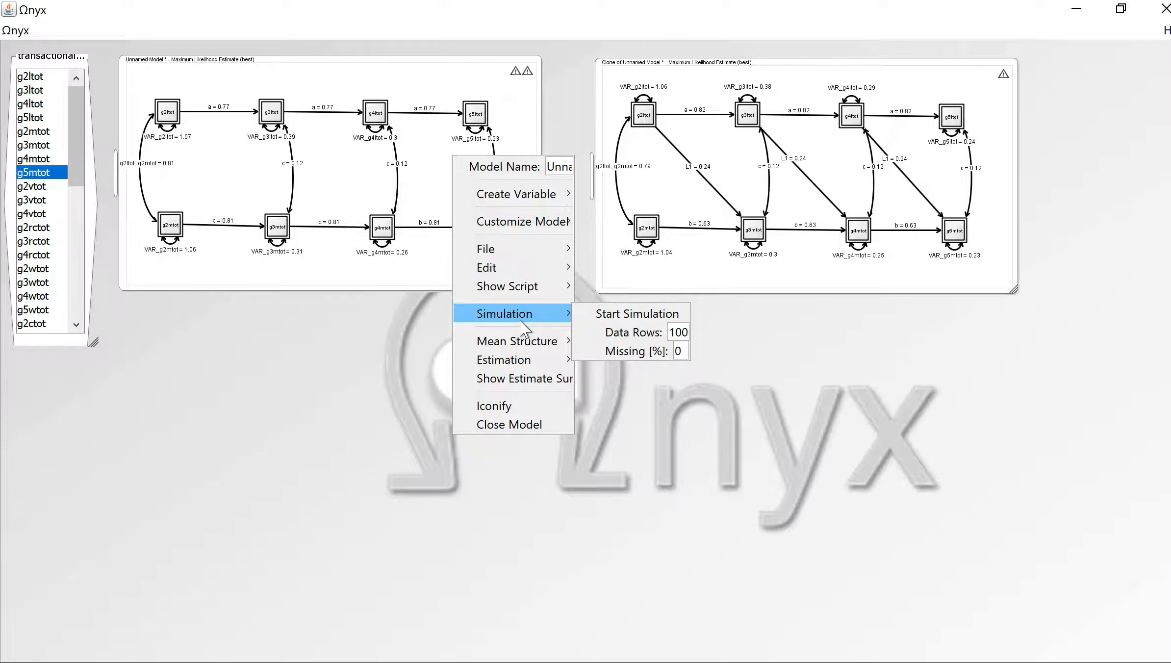
pyautogui.moveTo(521, 270)
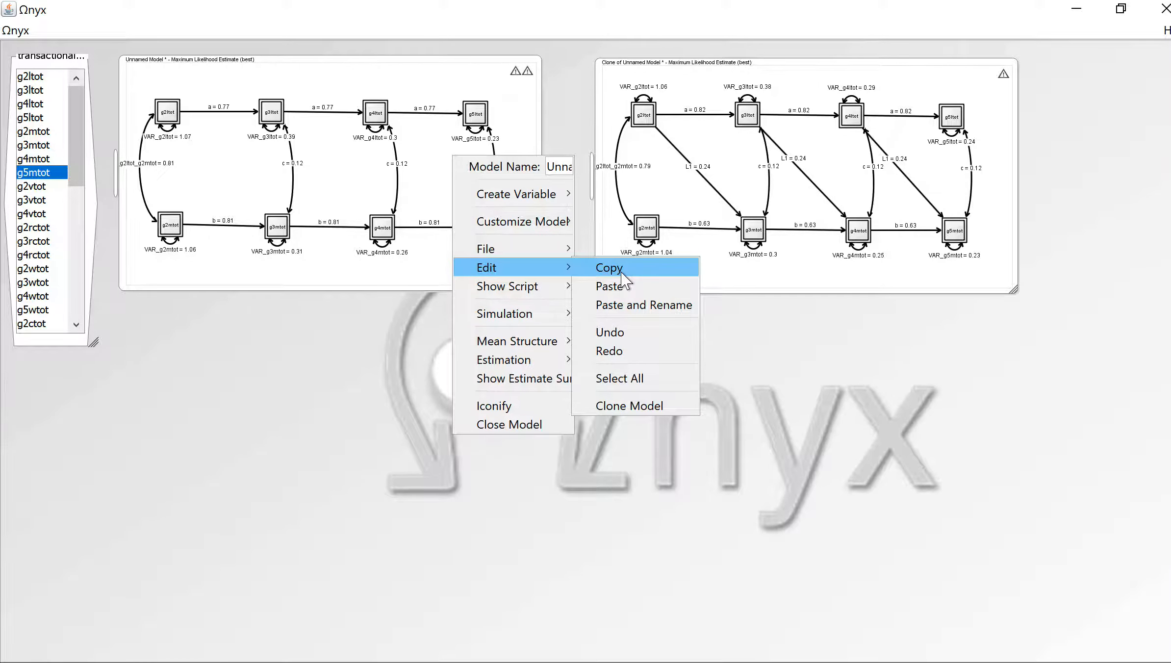
pyautogui.click(629, 405)
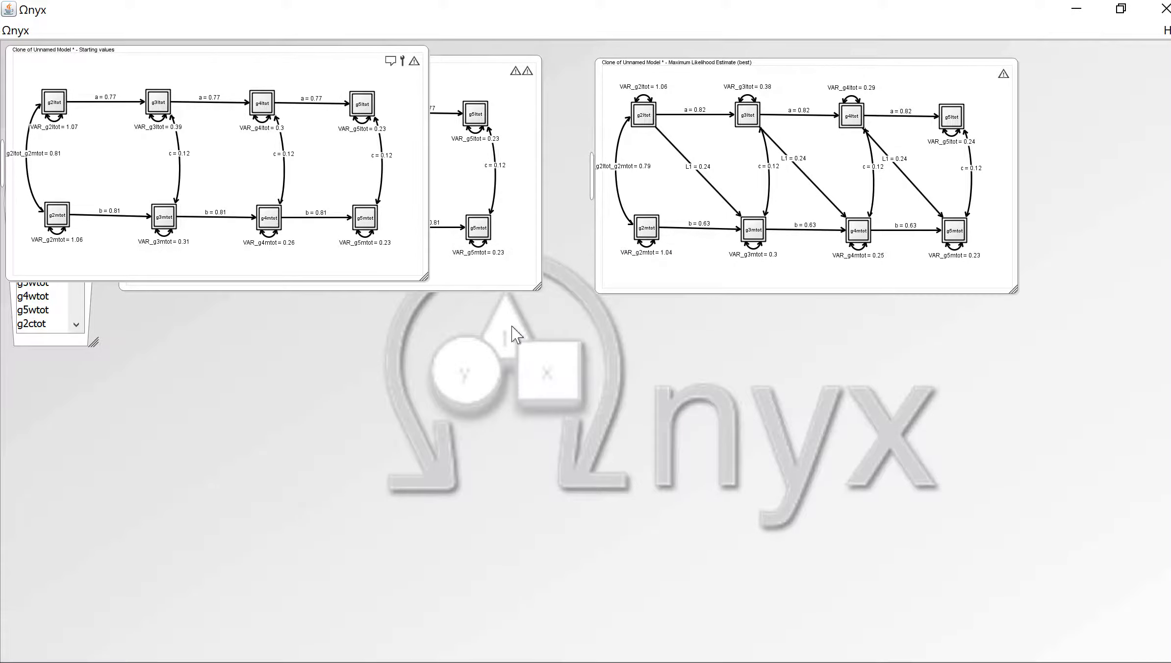
pyautogui.moveTo(325, 59)
pyautogui.mouseDown()
pyautogui.moveTo(385, 209)
pyautogui.moveTo(424, 253)
pyautogui.moveTo(437, 322)
pyautogui.mouseUp()
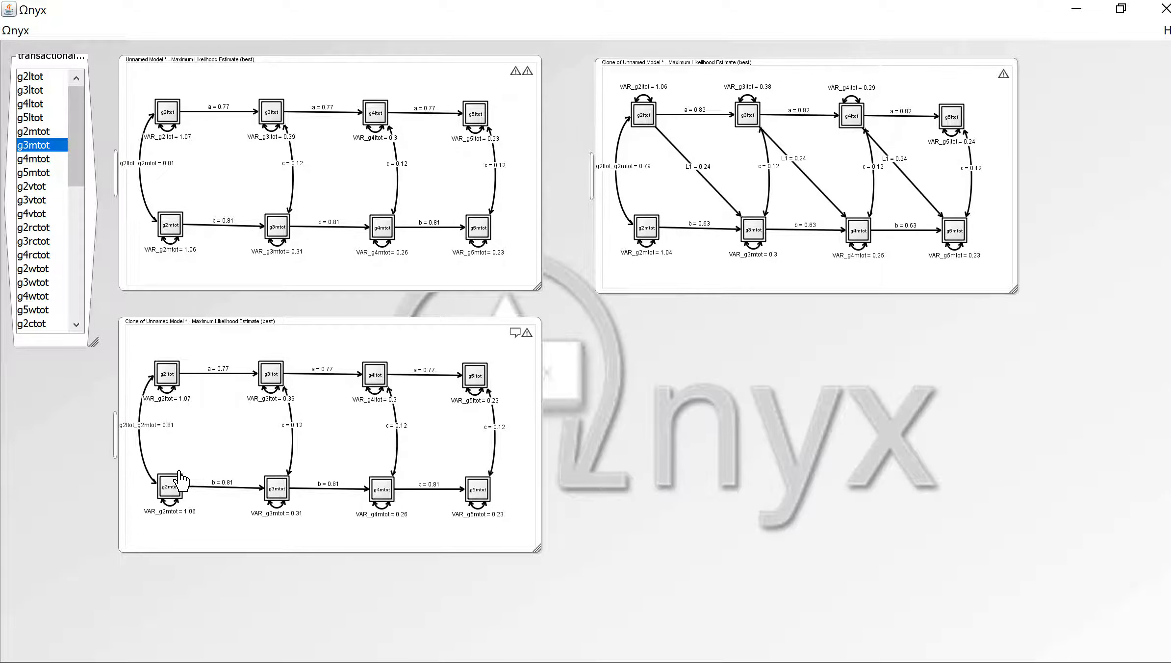
# Step: Draw cross-lagged paths in the new clone from g2mtot to g3ltot, g3mtot to g4ltot and g4mtot to g5ltot
pyautogui.moveTo(177, 484); pyautogui.dragTo(268, 385)
pyautogui.moveTo(168, 479); pyautogui.dragTo(274, 377)
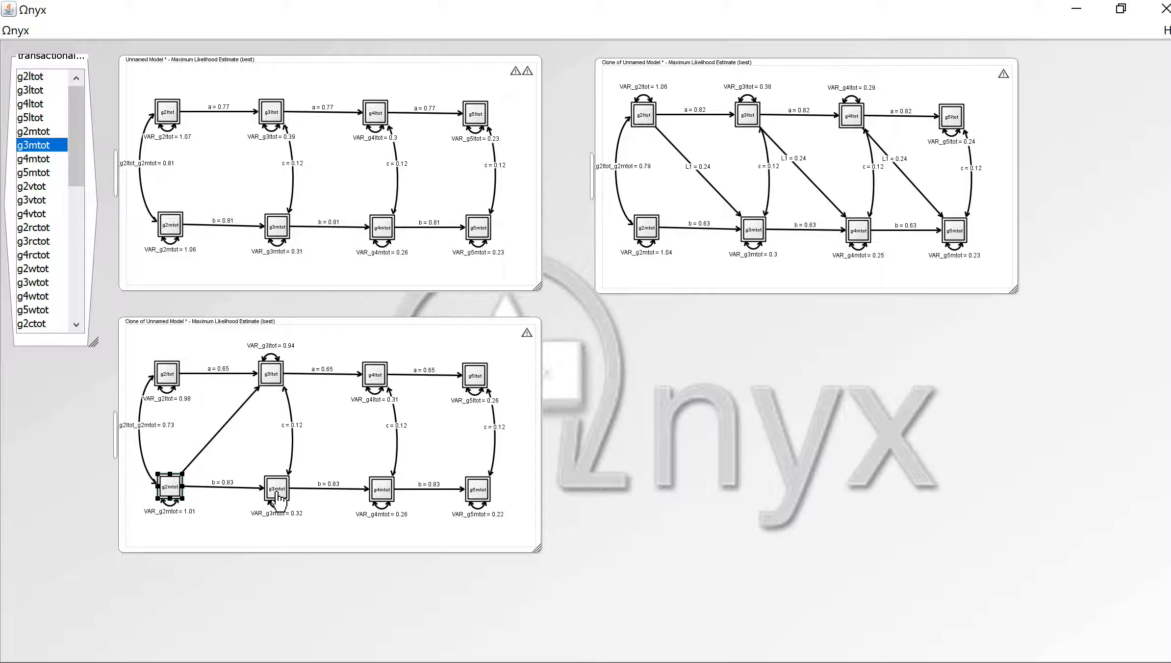
pyautogui.moveTo(278, 488); pyautogui.dragTo(378, 378)
pyautogui.moveTo(382, 490); pyautogui.dragTo(474, 389)
# Step: Select the three new mtot-to-ltot paths together and make them free parameters
pyautogui.click(449, 412)
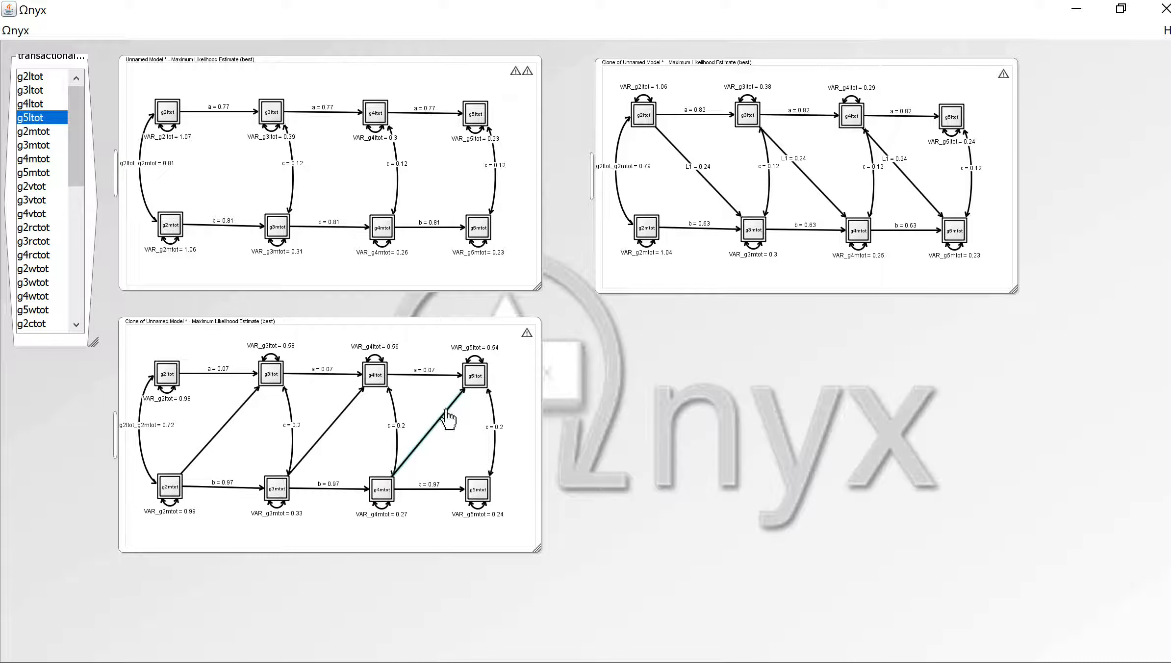
pyautogui.keyDown('shift'); pyautogui.click(330, 429); pyautogui.keyUp('shift')
pyautogui.keyDown('shift'); pyautogui.click(220, 438); pyautogui.keyUp('shift')
pyautogui.rightClick(220, 438)
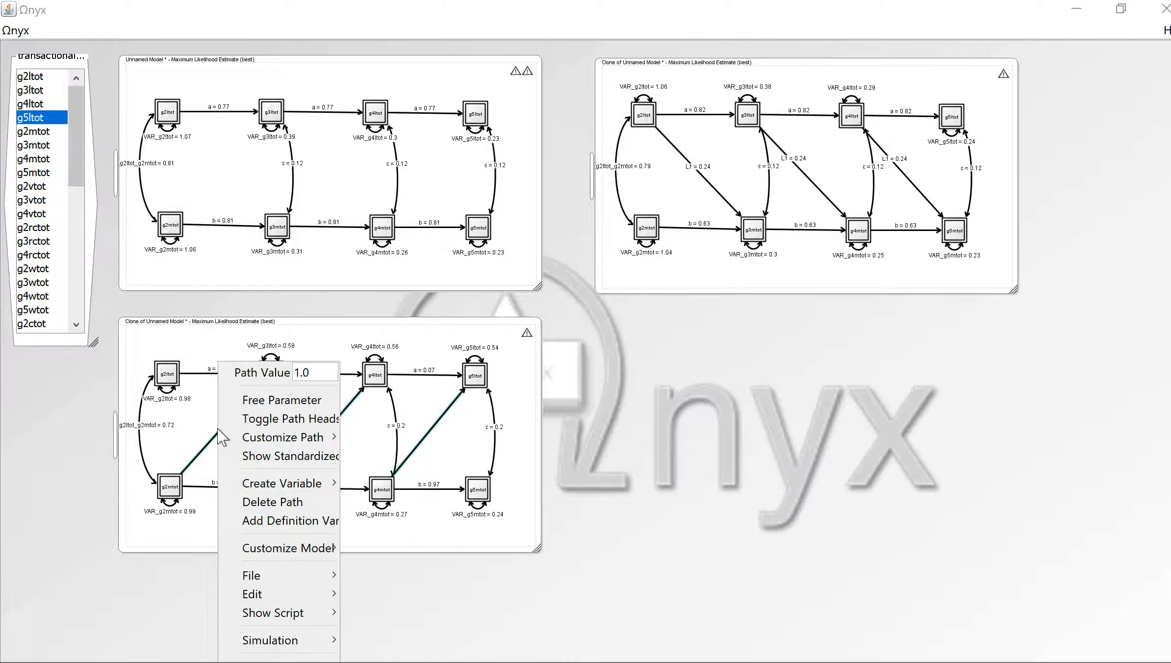
pyautogui.click(253, 406)
# Step: Name the three selected cross-lagged paths L2 so they share one parameter
pyautogui.rightClick(237, 414)
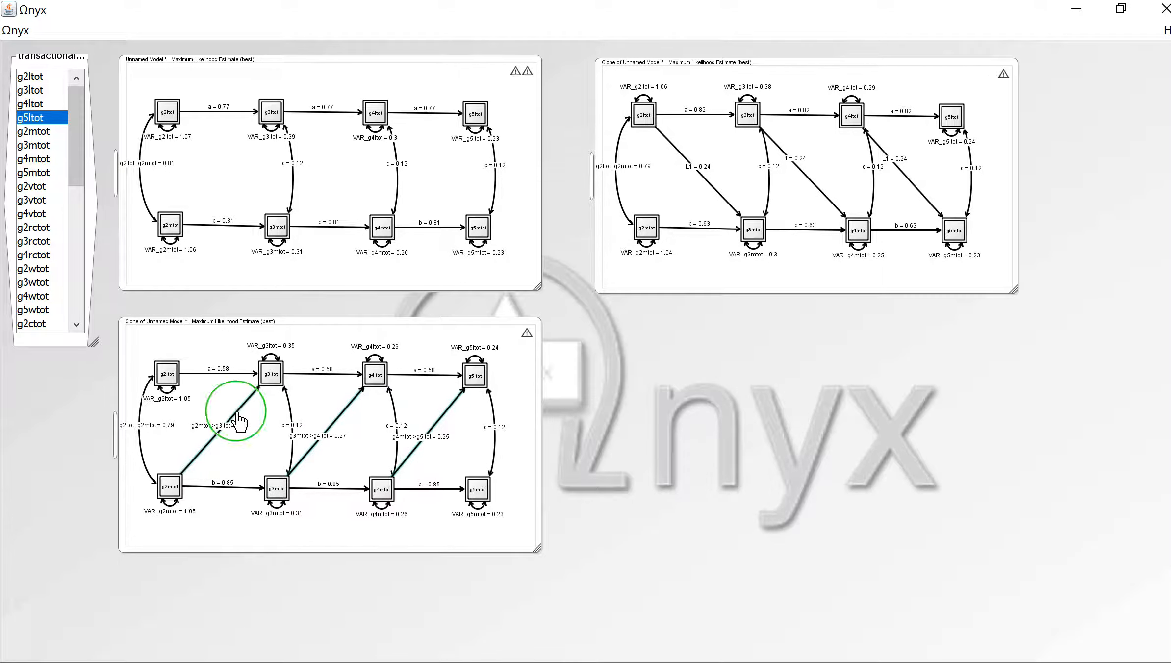
pyautogui.moveTo(317, 353); pyautogui.dragTo(542, 370)
pyautogui.write('L2')
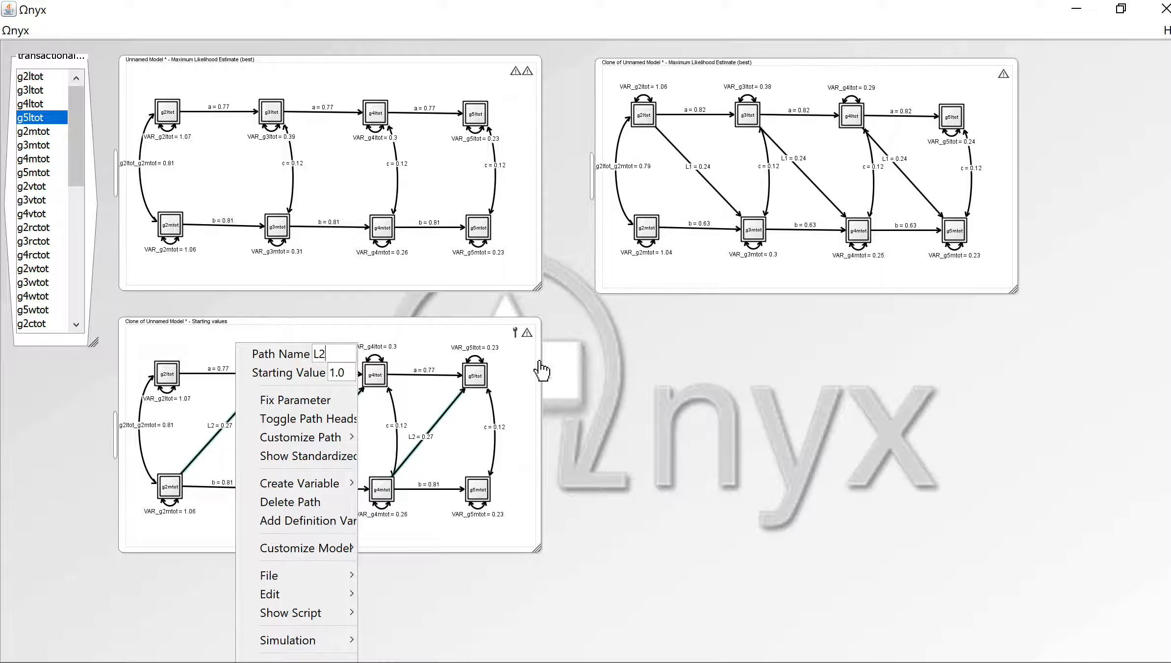
pyautogui.click(738, 438)
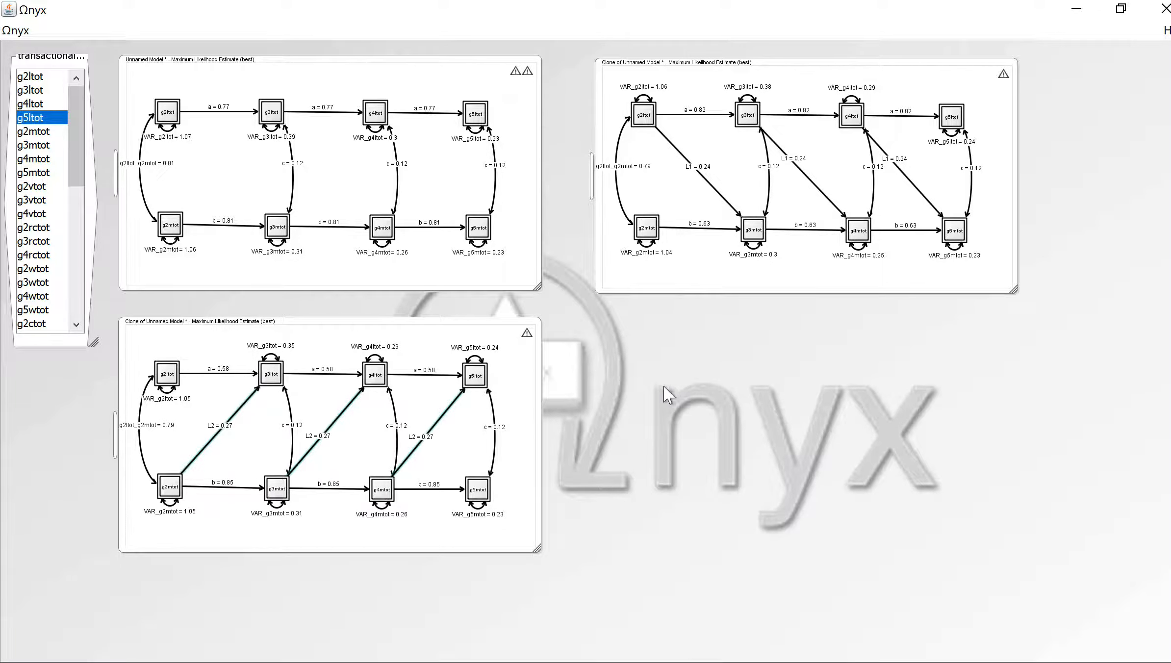
# Step: Show the L2 clone's estimate summary, enlarge it and bring its fit statistics into view
pyautogui.rightClick(441, 338)
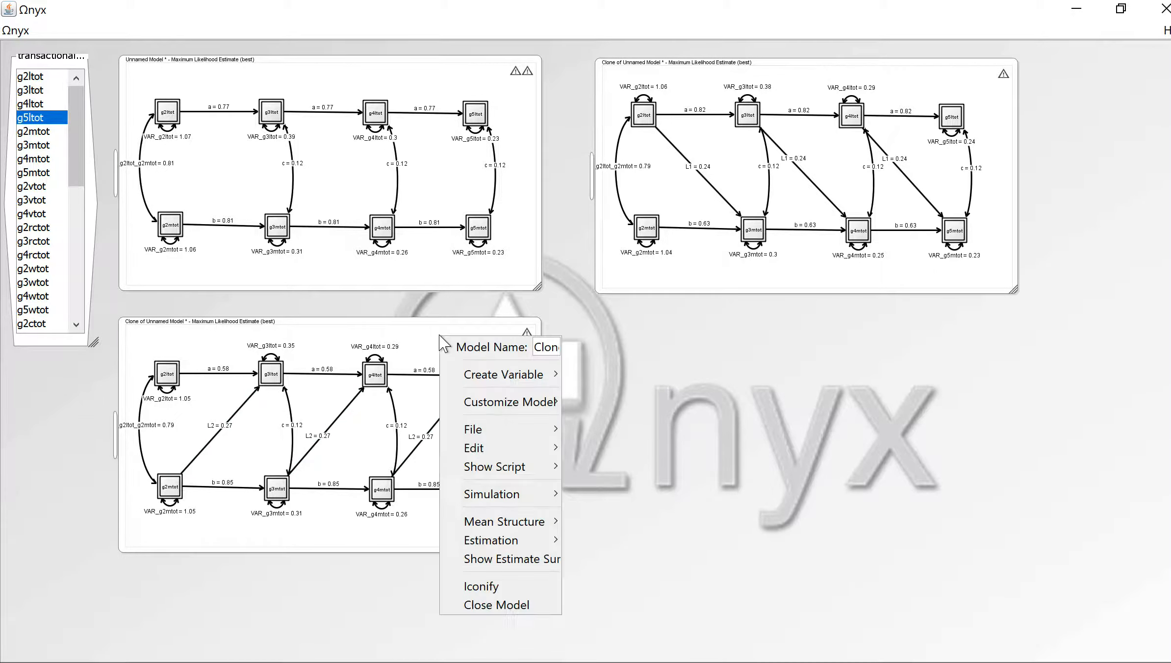
pyautogui.click(512, 564)
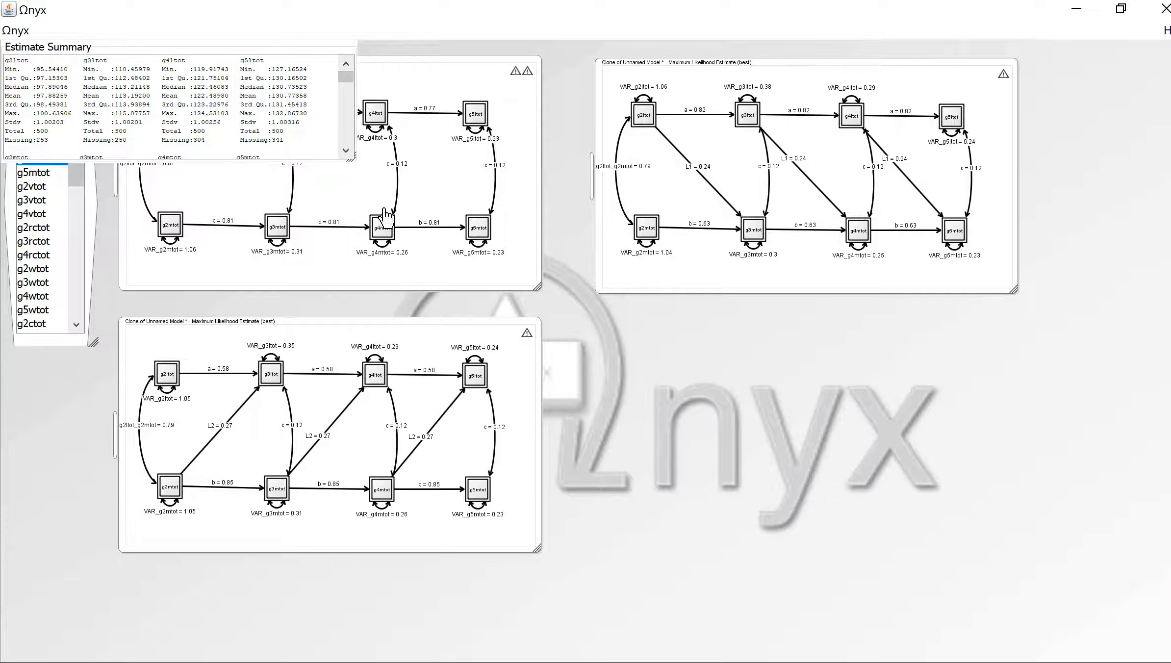
pyautogui.moveTo(352, 157); pyautogui.dragTo(556, 659)
pyautogui.scroll(-1, 357, 389)
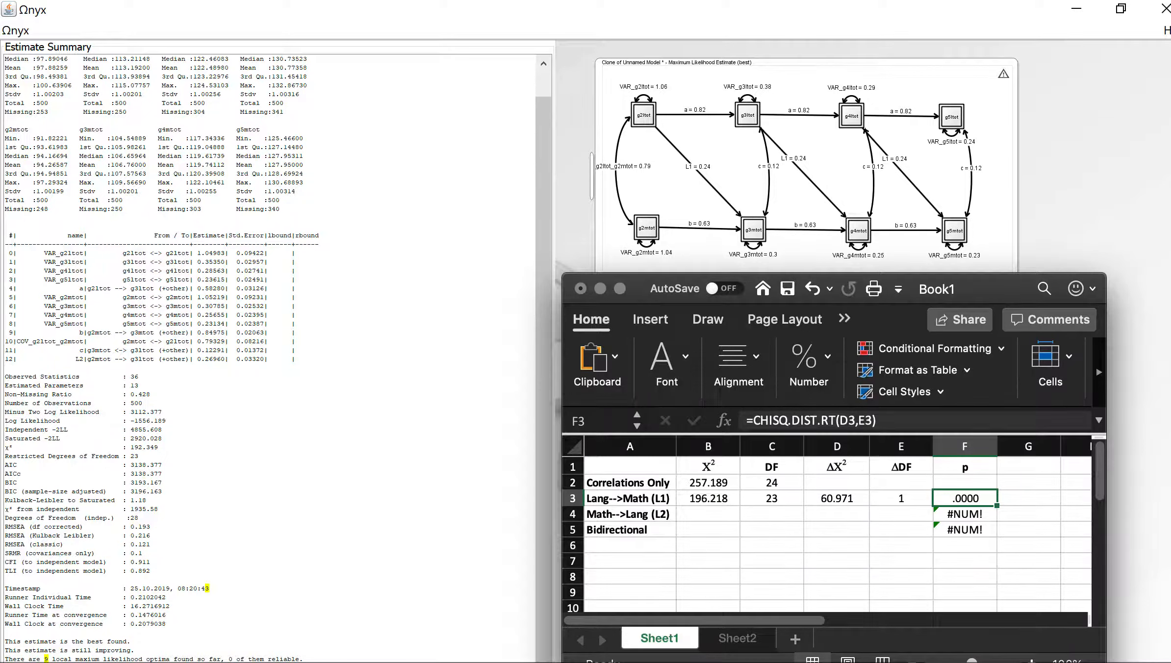
# Step: Switch to the Excel workbook Book1 and enter DF 23 and X² 192.349 in the Math-->Lang (L2) row
pyautogui.click(779, 515)
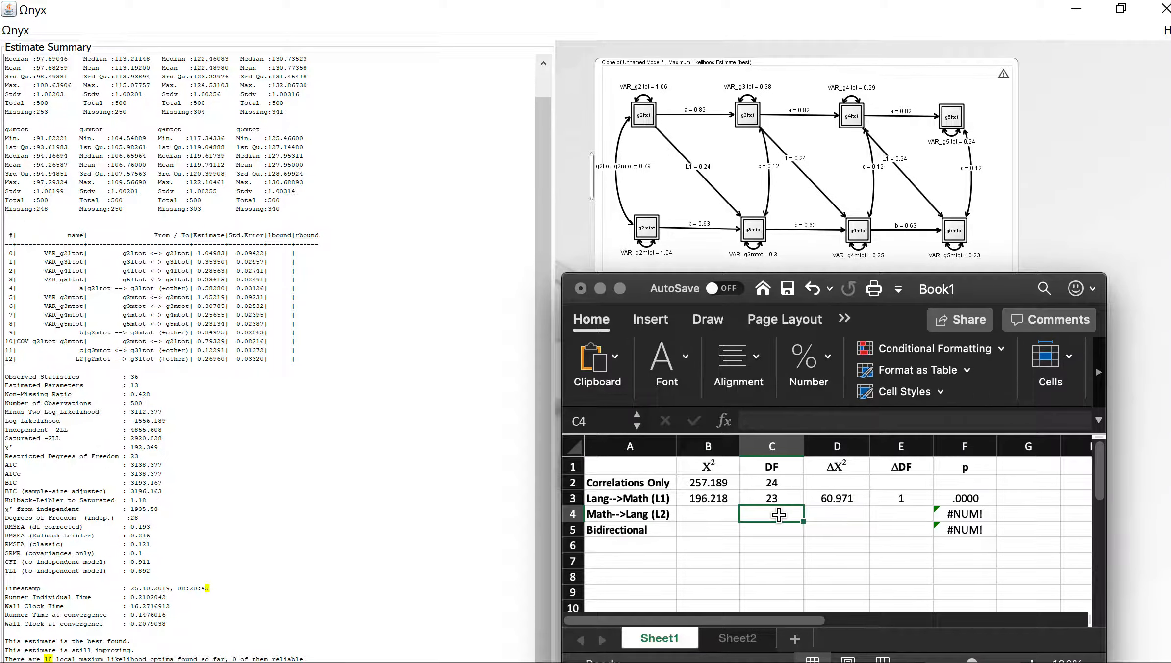
pyautogui.write('23')
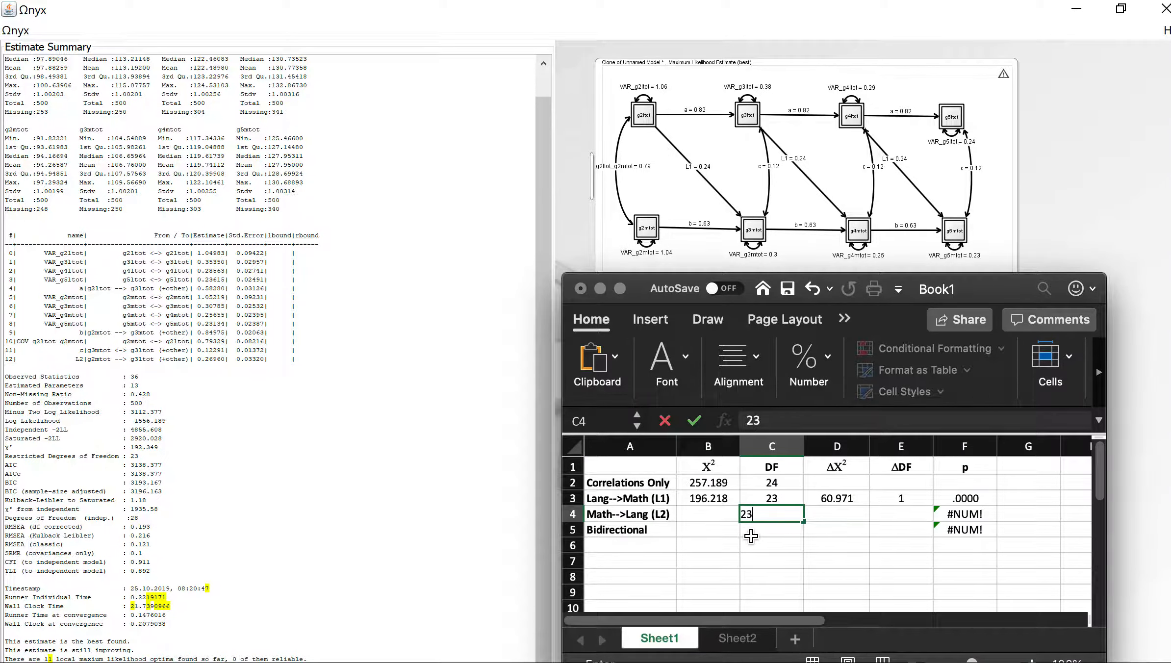
pyautogui.click(710, 512)
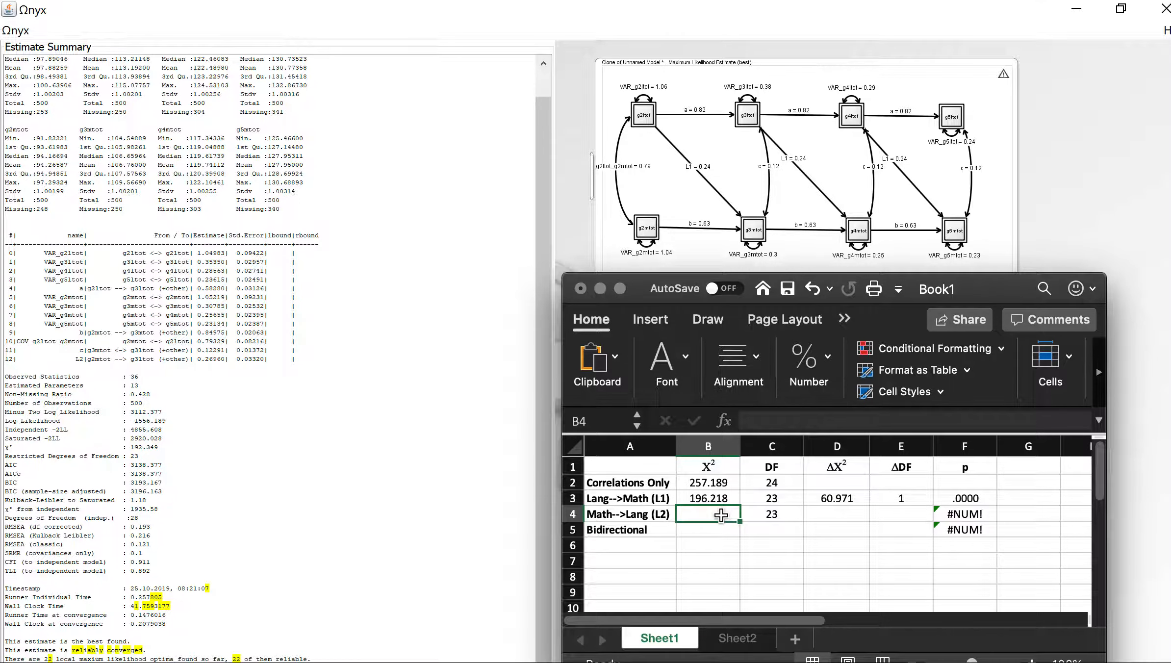
pyautogui.click(721, 515)
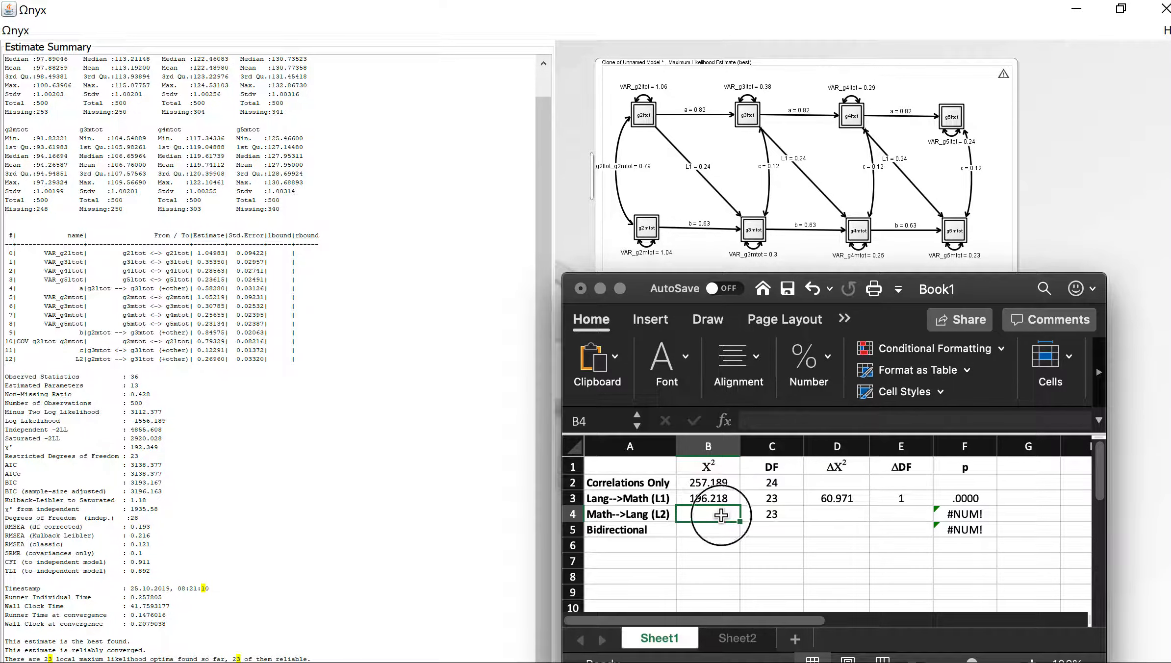
pyautogui.write('19')
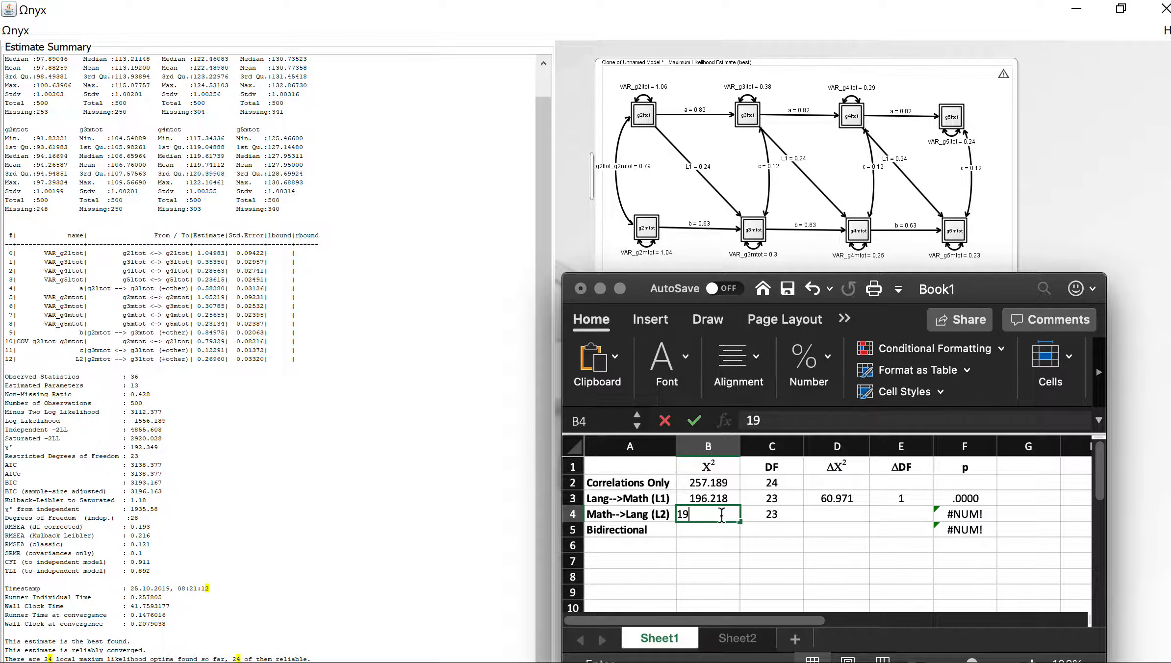
pyautogui.write('2.')
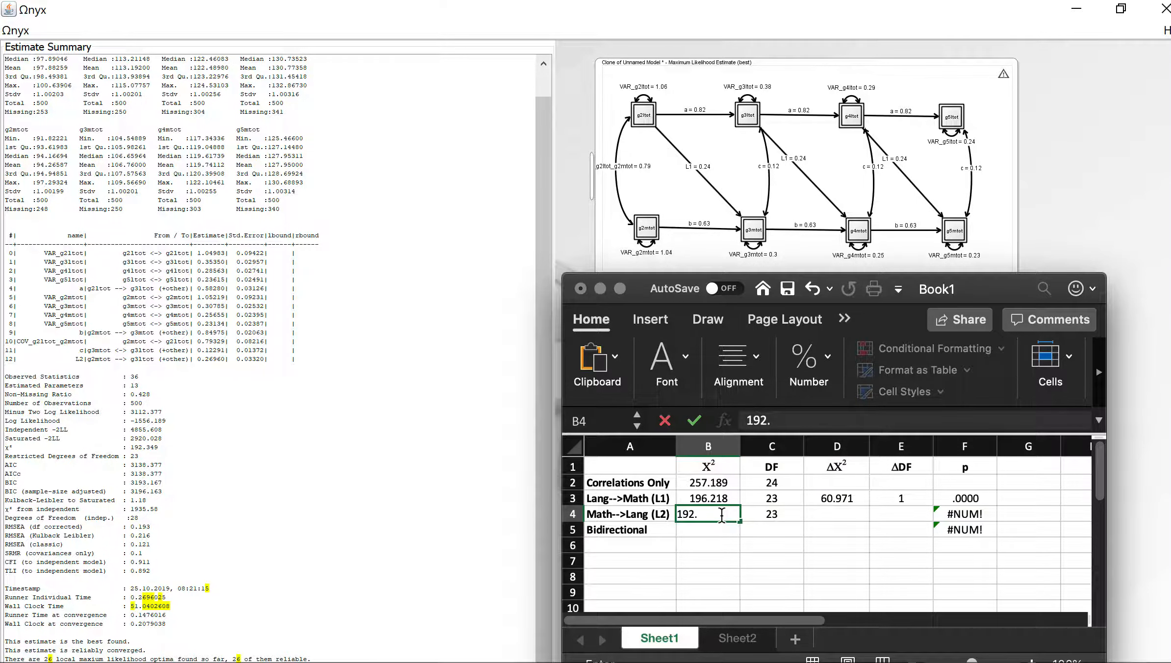
pyautogui.write('349')
pyautogui.press('Return')
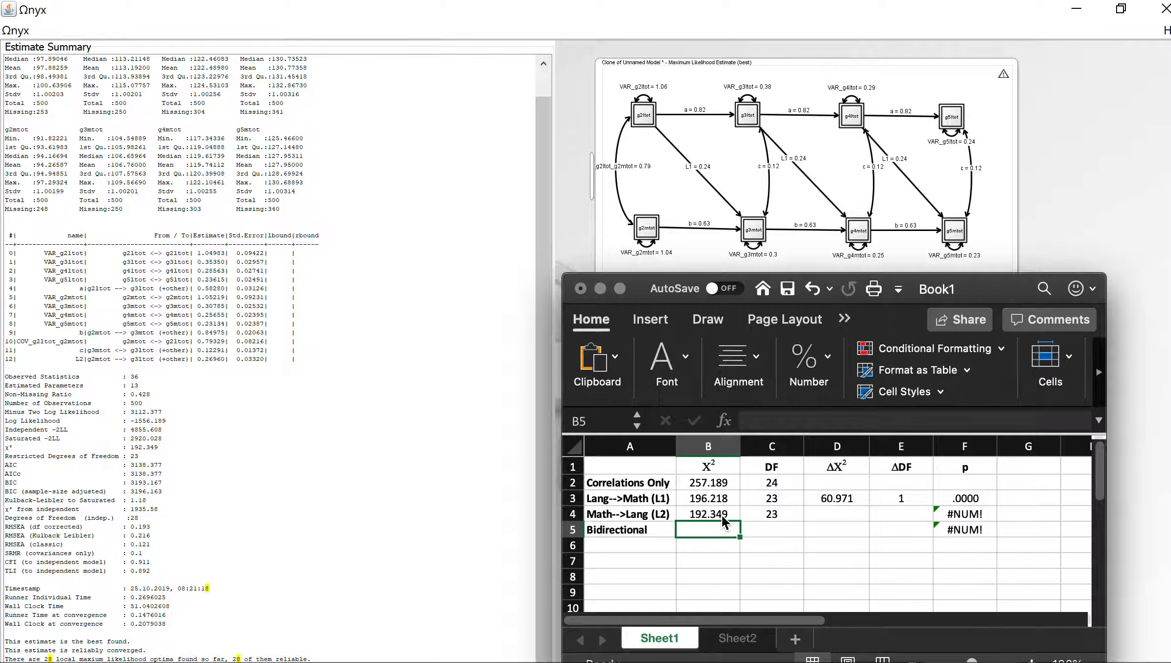
# Step: Compute the ΔX² of the Math-->Lang (L2) row in D4 with the formula =B2-B4
pyautogui.click(833, 517)
pyautogui.write('=')
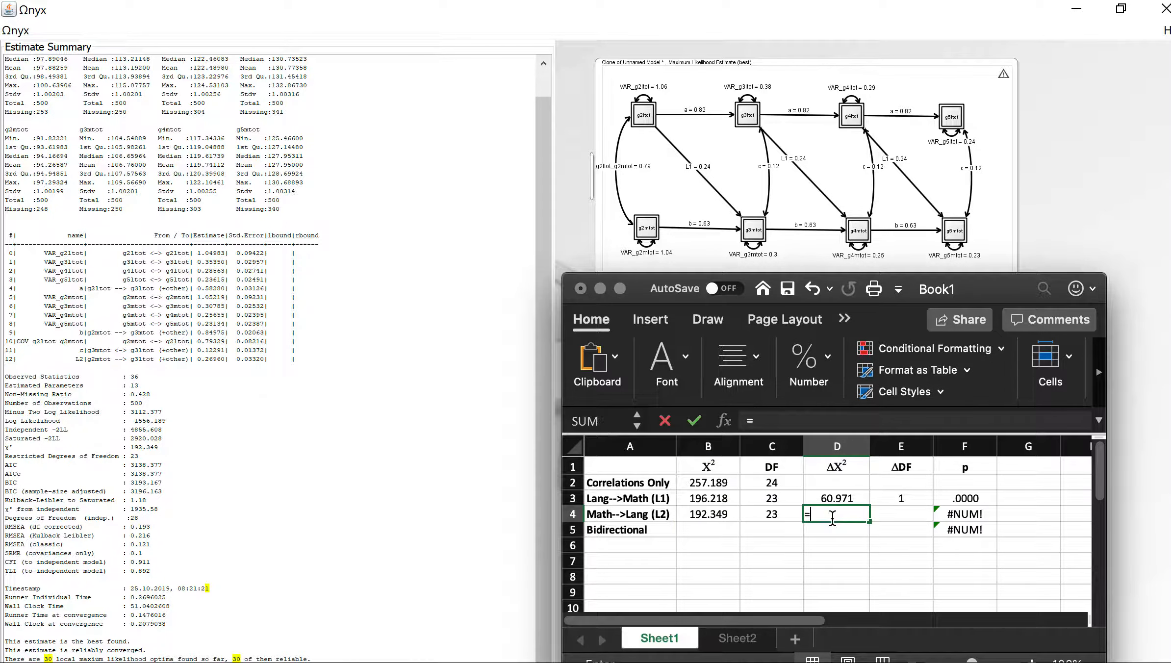
pyautogui.click(721, 483)
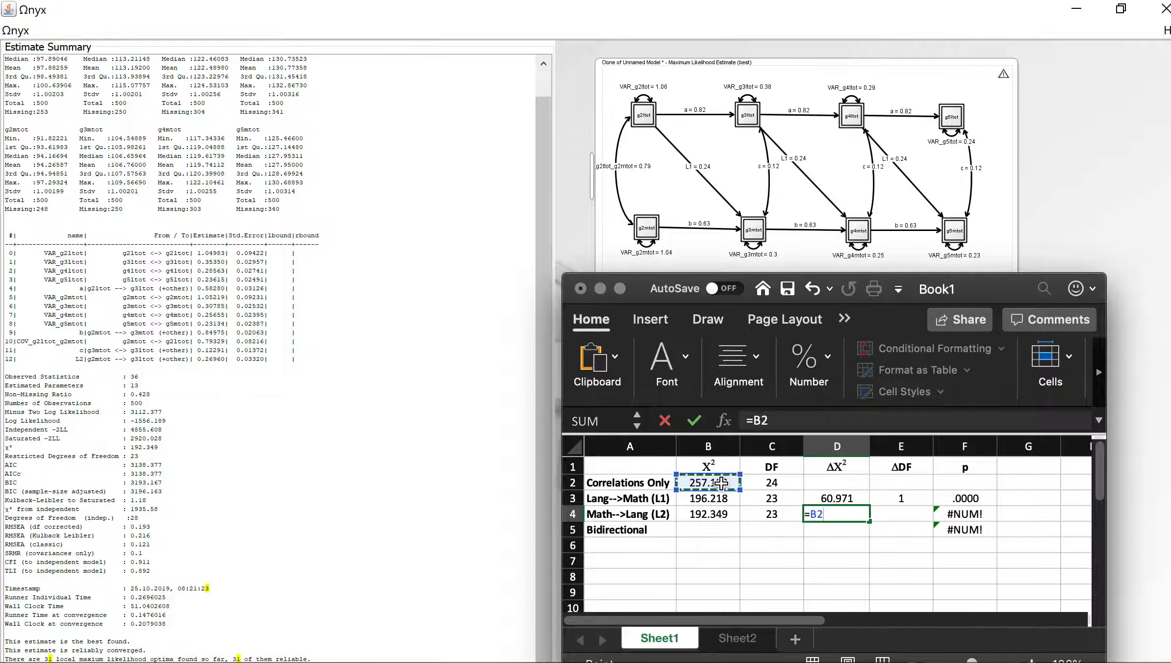
pyautogui.write('-')
pyautogui.click(730, 516)
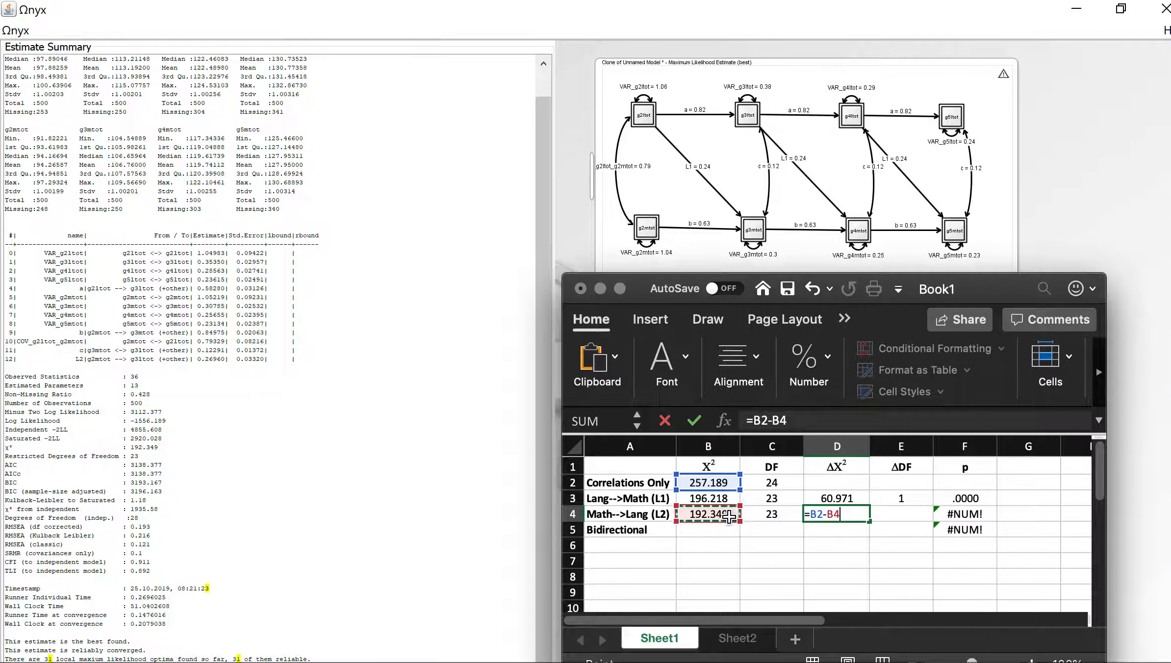
pyautogui.press('Return')
# Step: Enter 1 as the ΔDF of the Math-->Lang (L2) row and select the p values of both cross-lagged rows
pyautogui.click(907, 513)
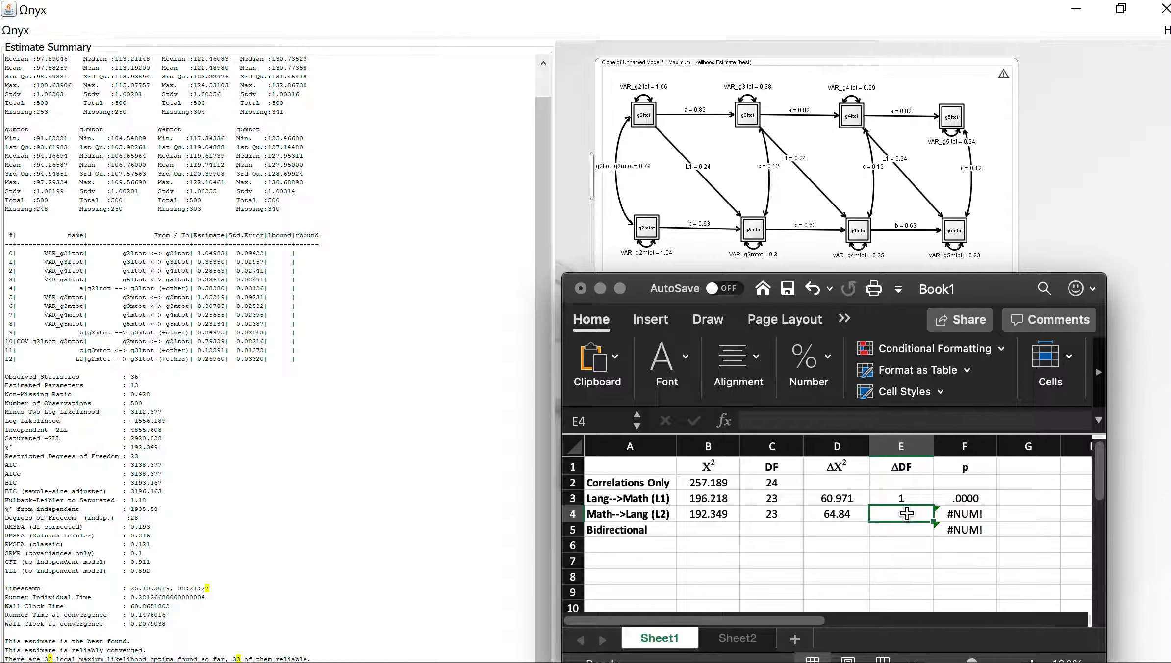
pyautogui.write('1')
pyautogui.press('Return')
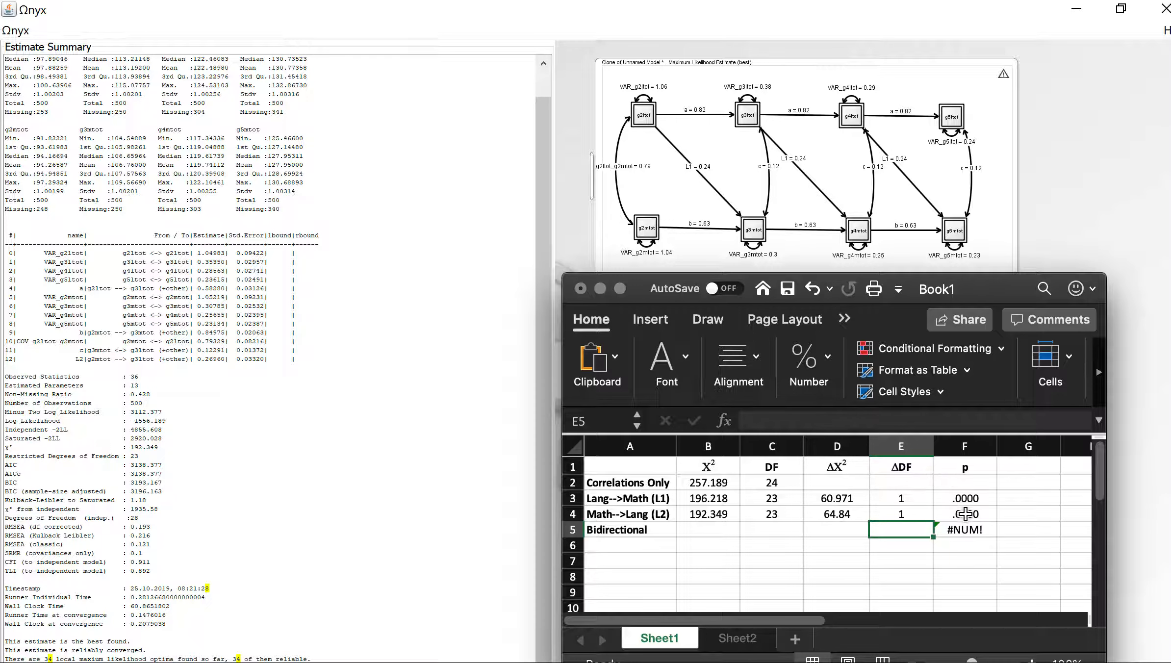
pyautogui.moveTo(969, 499); pyautogui.dragTo(965, 514)
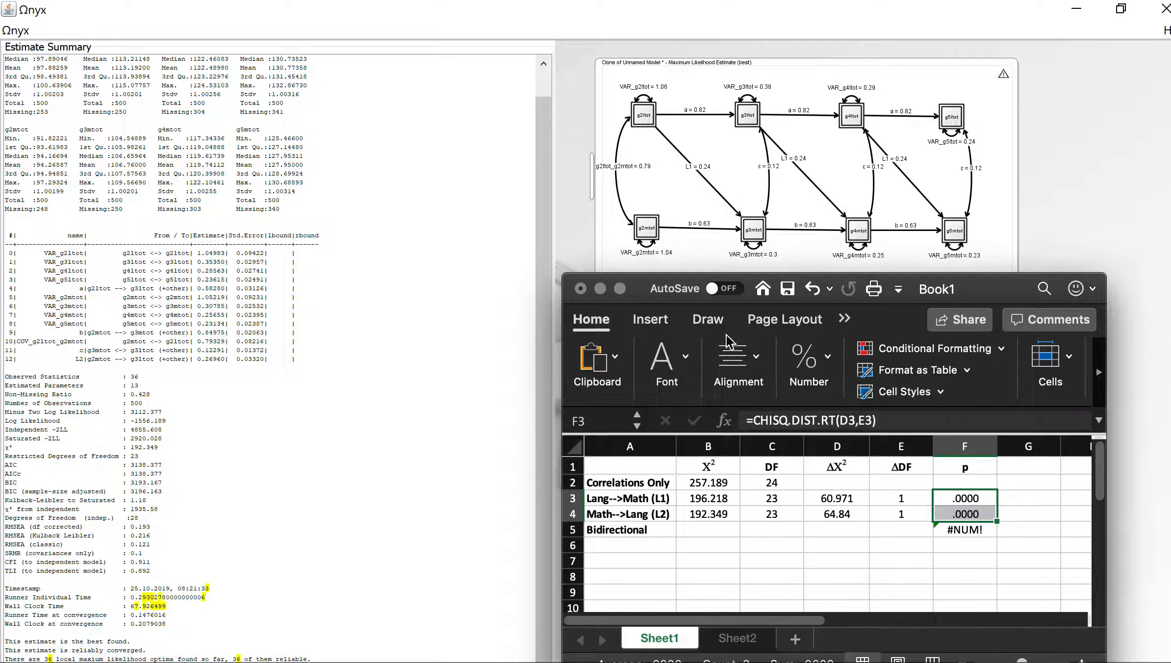
# Step: Return to Ωnyx and close the L2 clone's estimate summary
pyautogui.click(1055, 208)
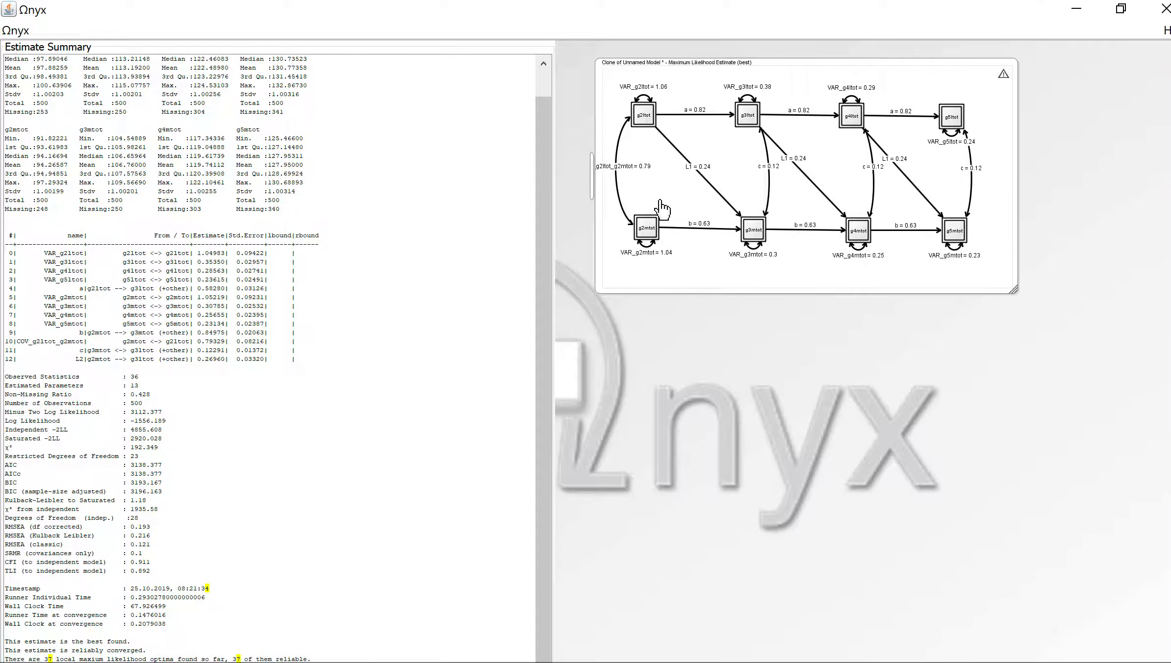
pyautogui.rightClick(444, 200)
pyautogui.click(470, 266)
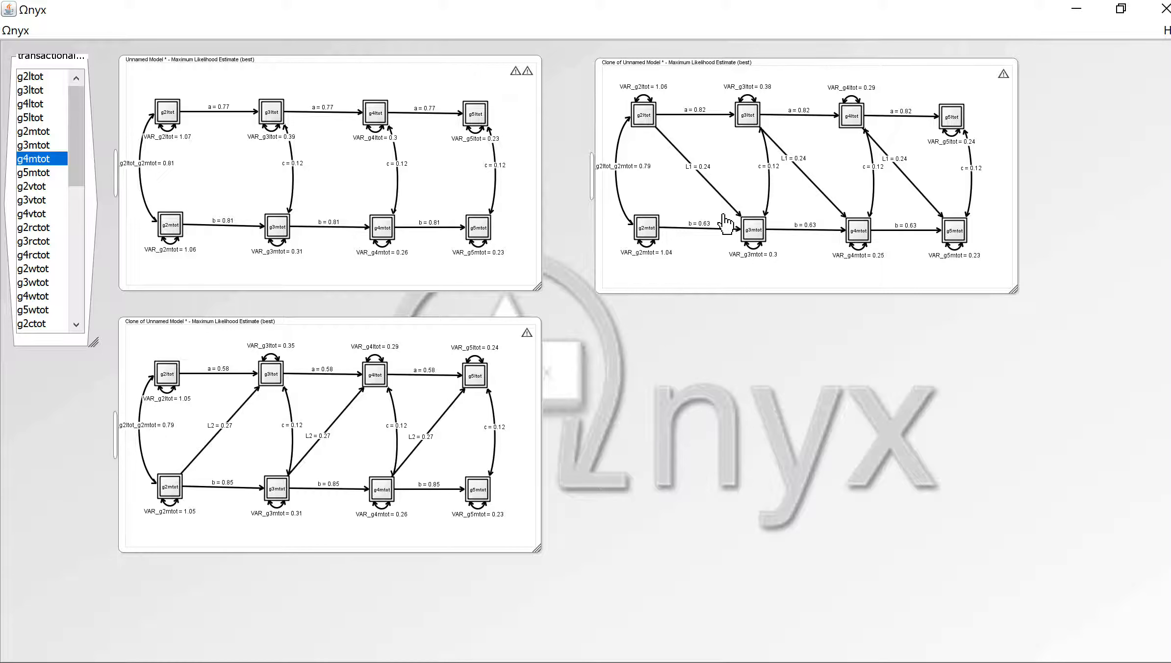
# Step: Clone the model with the L1 paths and place the copy directly below it
pyautogui.rightClick(673, 275)
pyautogui.moveTo(704, 387)
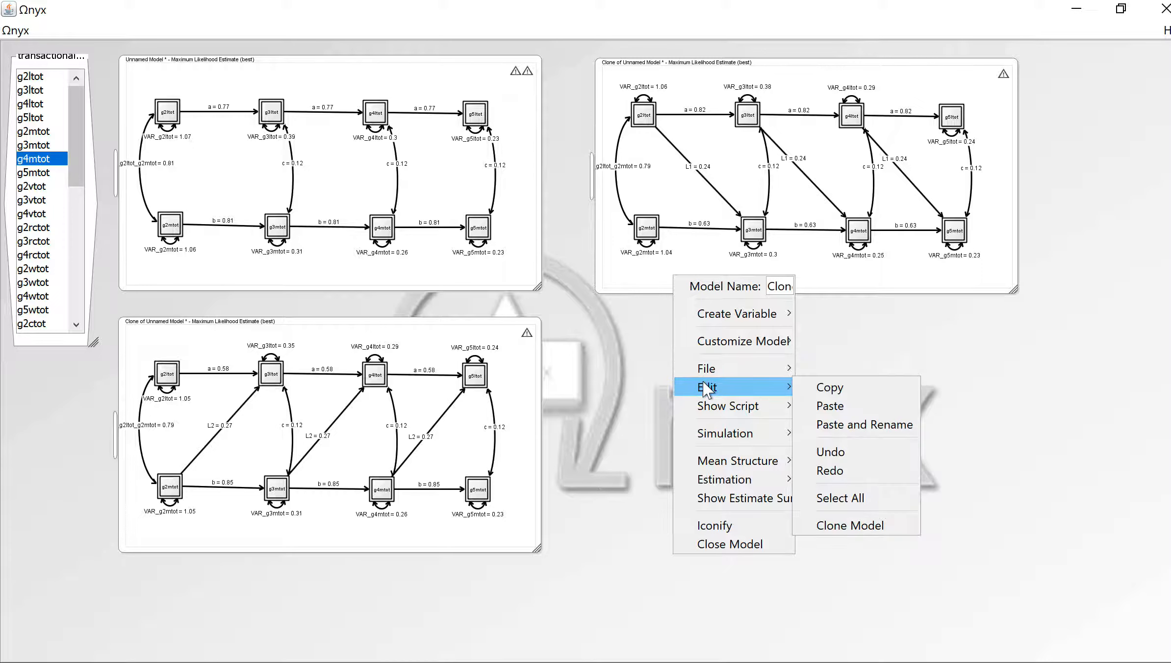
pyautogui.click(876, 528)
pyautogui.moveTo(220, 50)
pyautogui.mouseDown()
pyautogui.moveTo(513, 134)
pyautogui.moveTo(814, 341)
pyautogui.moveTo(818, 330)
pyautogui.mouseUp()
# Step: Draw cross-lagged paths in the new clone from g2mtot to g3ltot, g3mtot to g4ltot and g4mtot to g5ltot
pyautogui.moveTo(668, 486)
pyautogui.mouseDown()
pyautogui.moveTo(748, 425)
pyautogui.moveTo(759, 371)
pyautogui.mouseUp()
pyautogui.click(763, 485)
pyautogui.moveTo(767, 488); pyautogui.dragTo(854, 371)
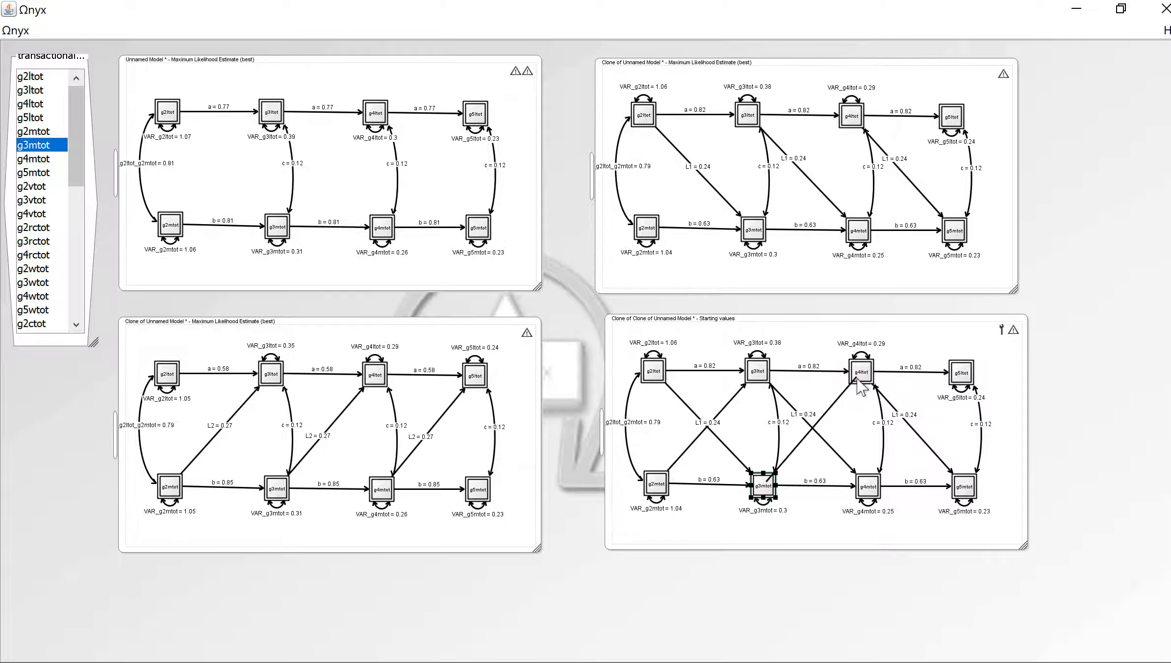
pyautogui.click(868, 486)
pyautogui.moveTo(869, 486); pyautogui.dragTo(962, 374)
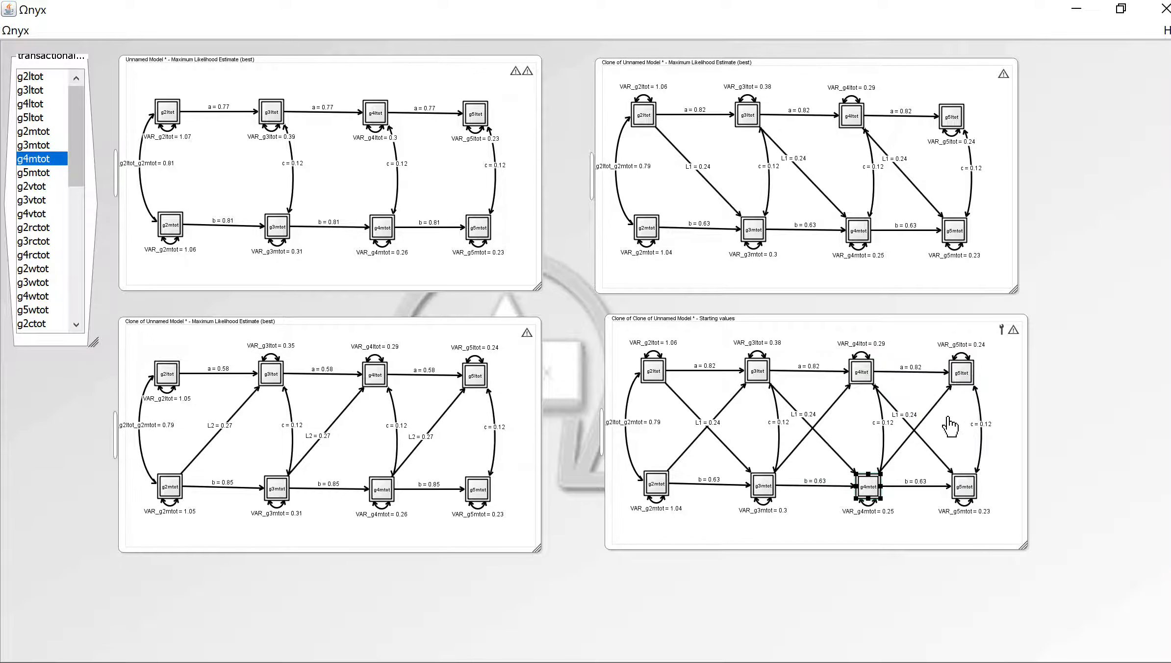
pyautogui.moveTo(655, 424); pyautogui.dragTo(663, 410)
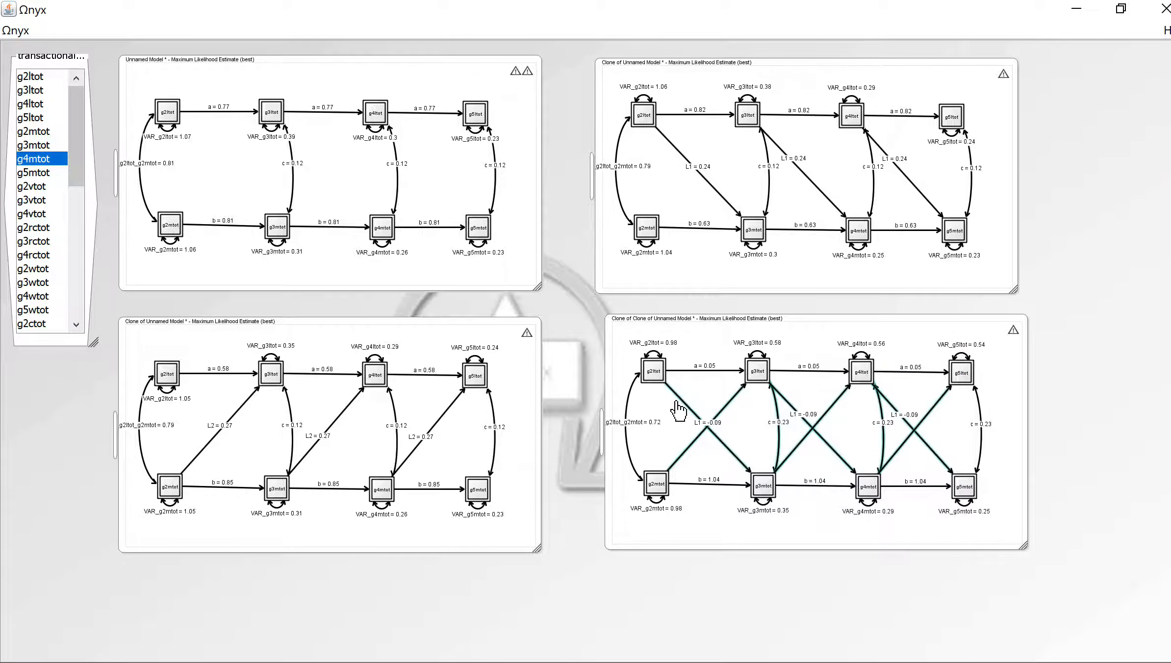
pyautogui.rightClick(682, 403)
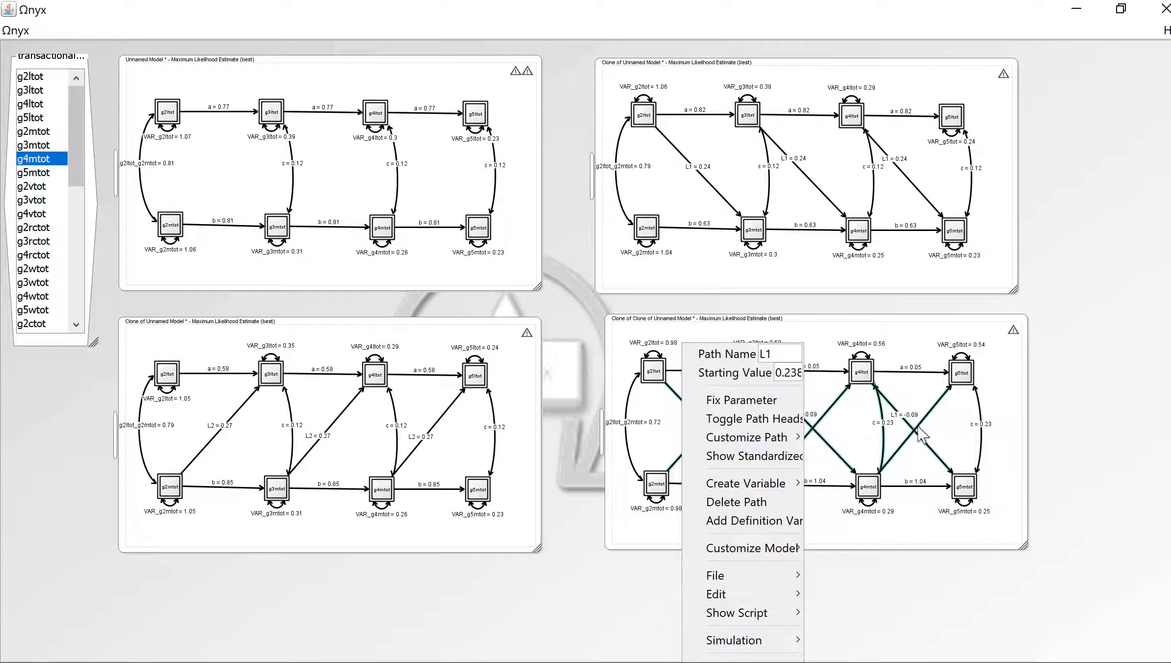
pyautogui.click(957, 426)
# Step: Make the g4mtot-to-g5ltot path a free parameter and name it L2
pyautogui.click(935, 410)
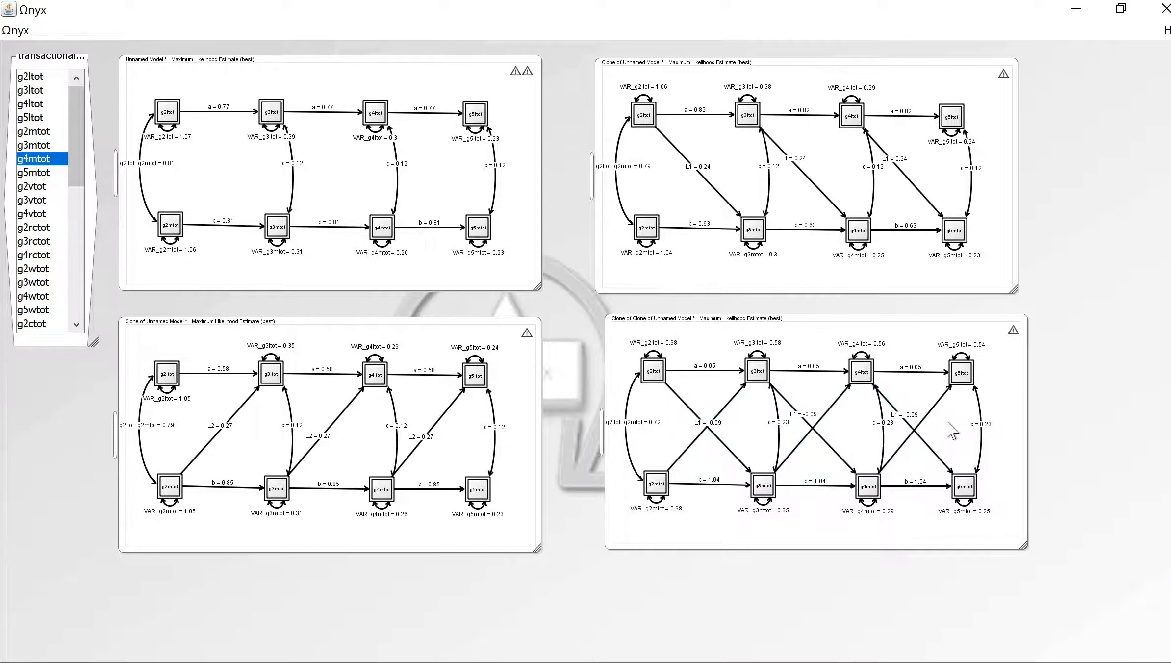
pyautogui.rightClick(936, 409)
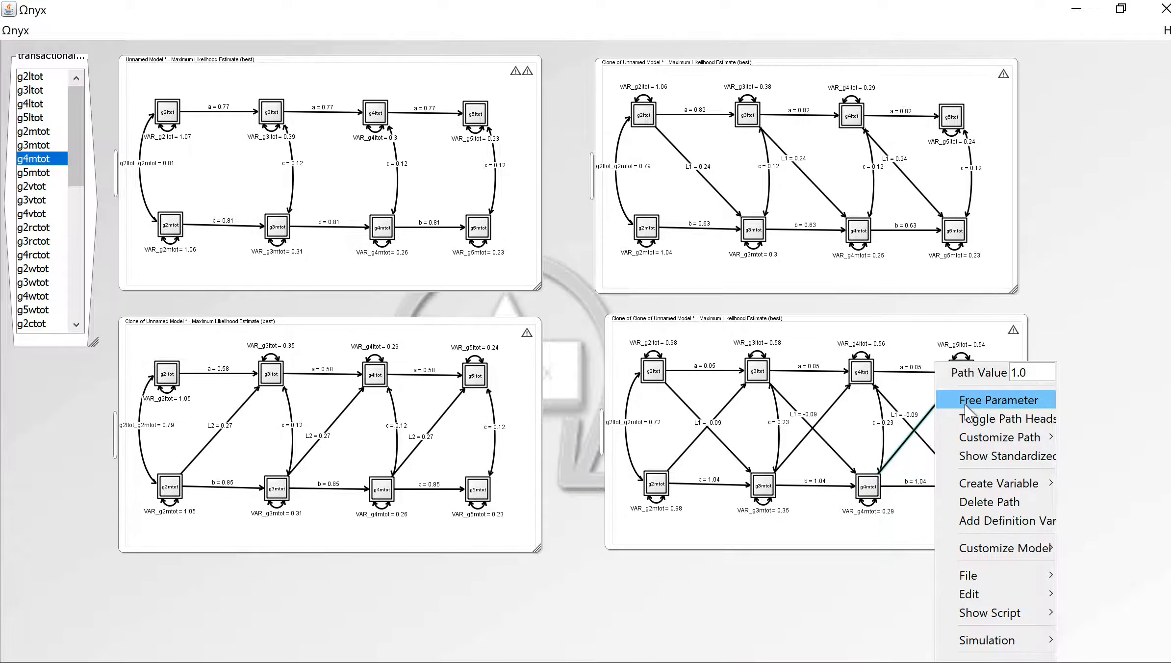
pyautogui.click(964, 402)
pyautogui.rightClick(938, 407)
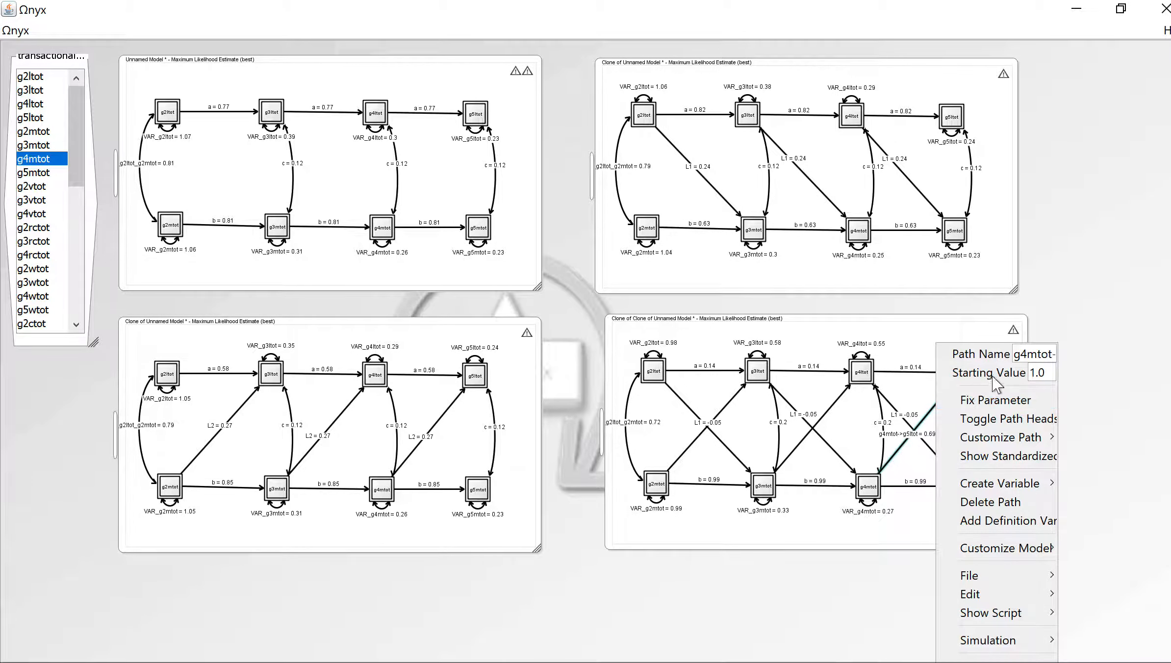
pyautogui.moveTo(1015, 353); pyautogui.dragTo(1098, 356)
pyautogui.write('L2')
# Step: Free the g3mtot-to-g4ltot path and name it L2 so it shares the same parameter
pyautogui.click(825, 409)
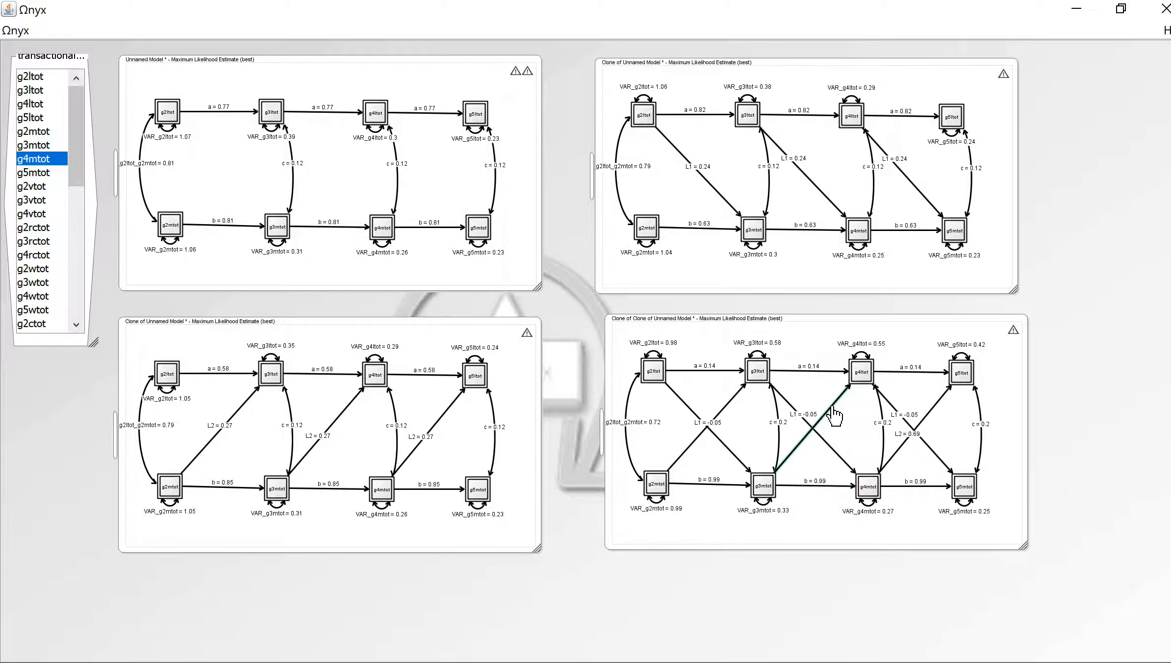
pyautogui.rightClick(834, 416)
pyautogui.click(839, 401)
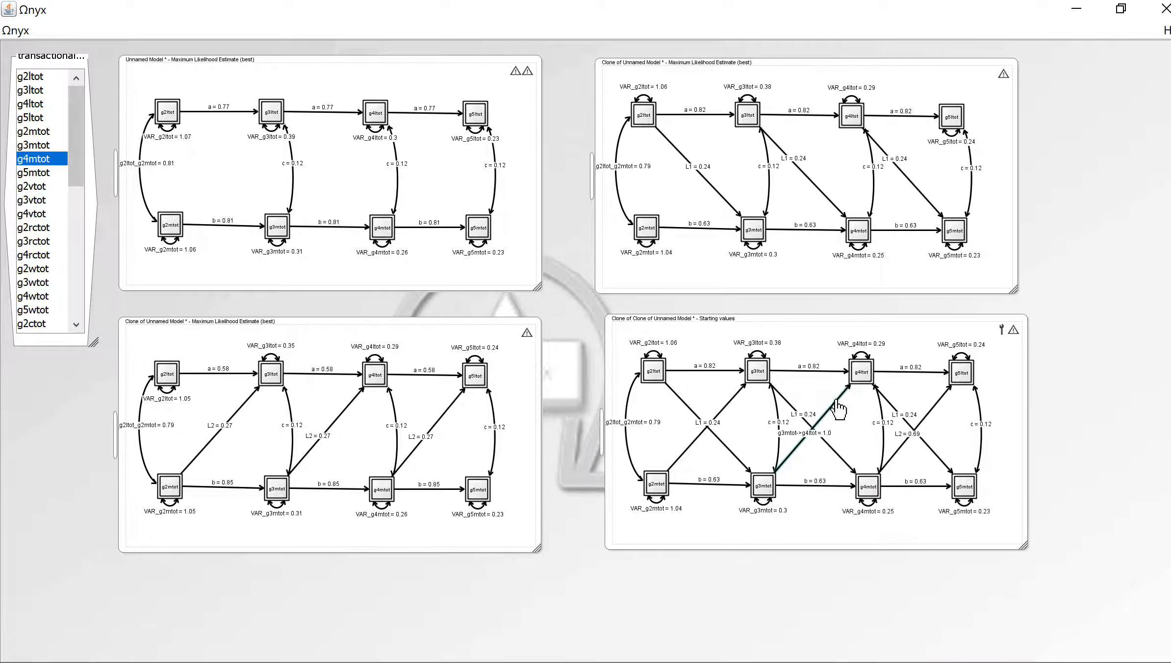
pyautogui.rightClick(837, 409)
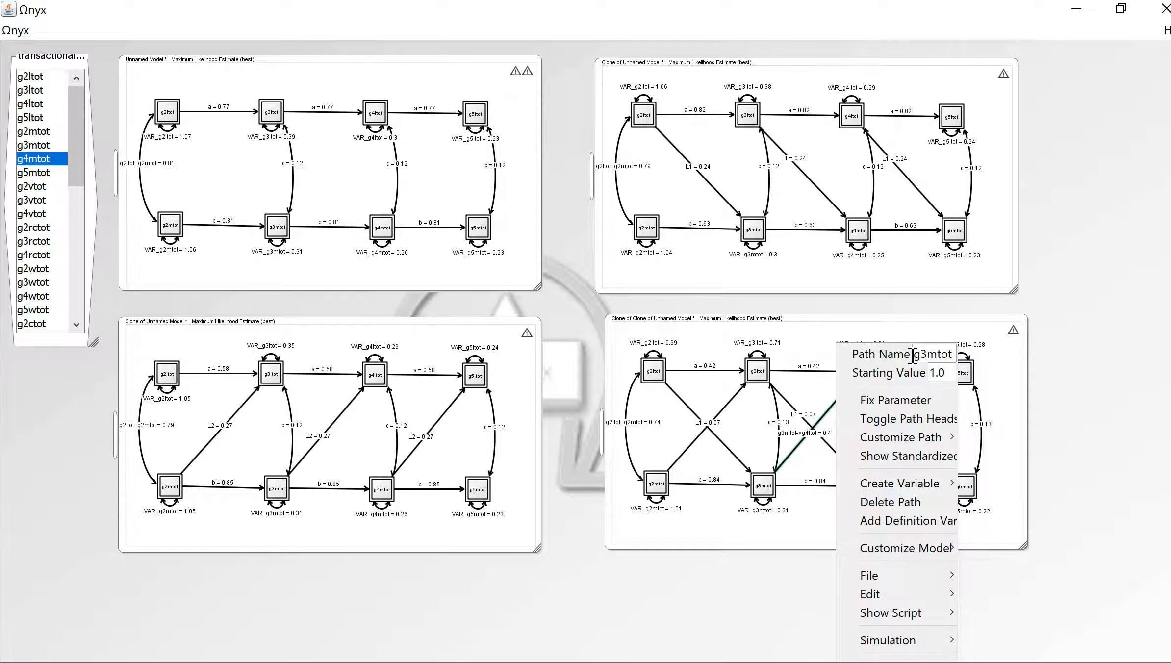
pyautogui.moveTo(912, 356); pyautogui.dragTo(1044, 357)
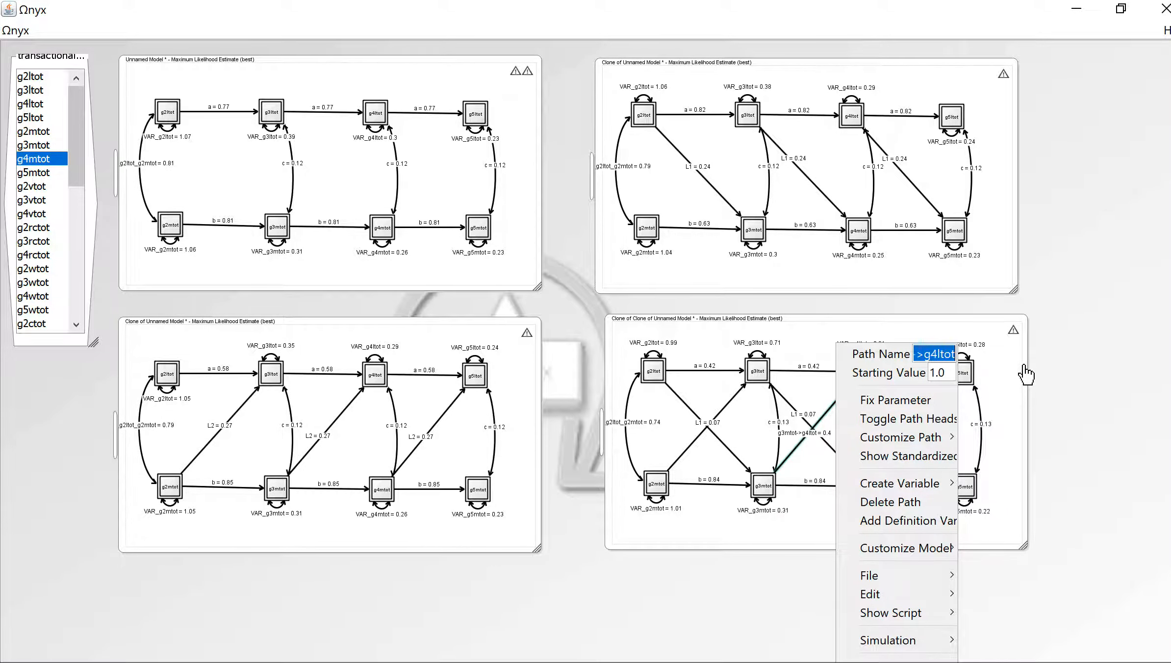
pyautogui.write('L2')
pyautogui.press('Return')
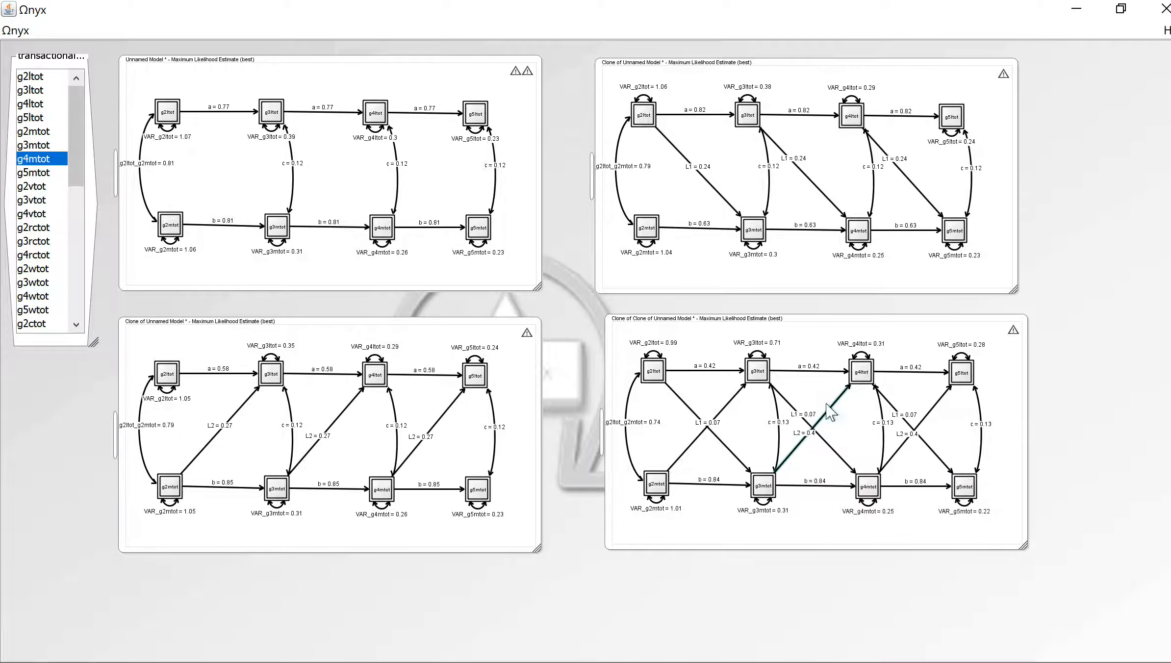
# Step: Free the g2mtot-to-g3ltot path and name it L2 as well
pyautogui.rightClick(734, 404)
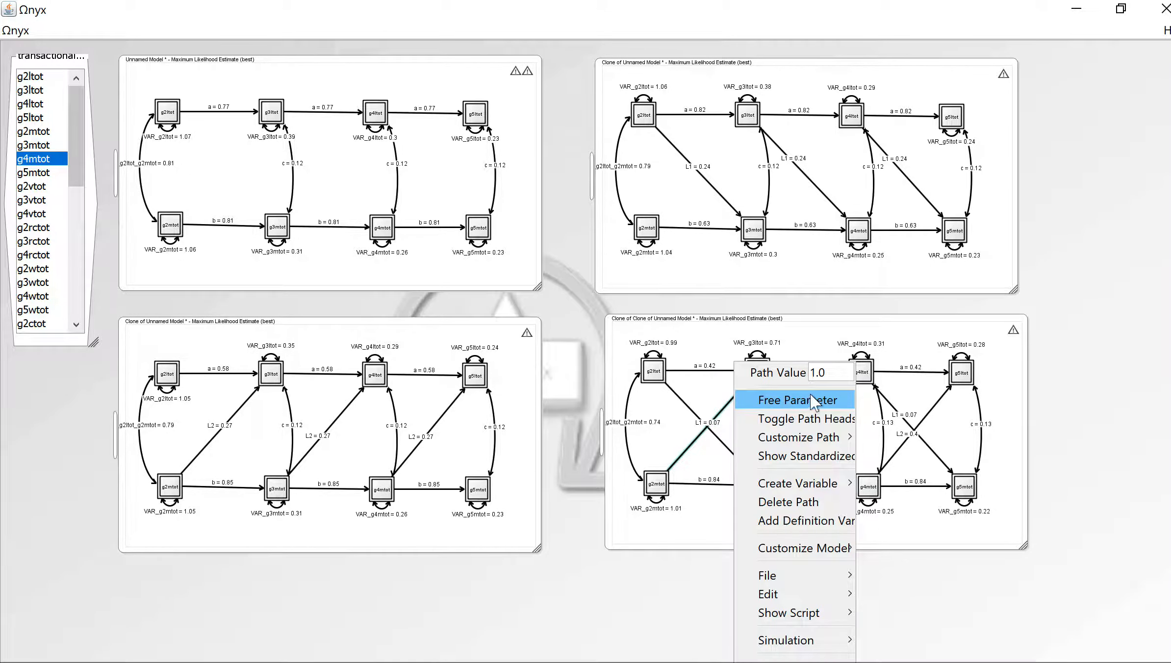
pyautogui.click(812, 401)
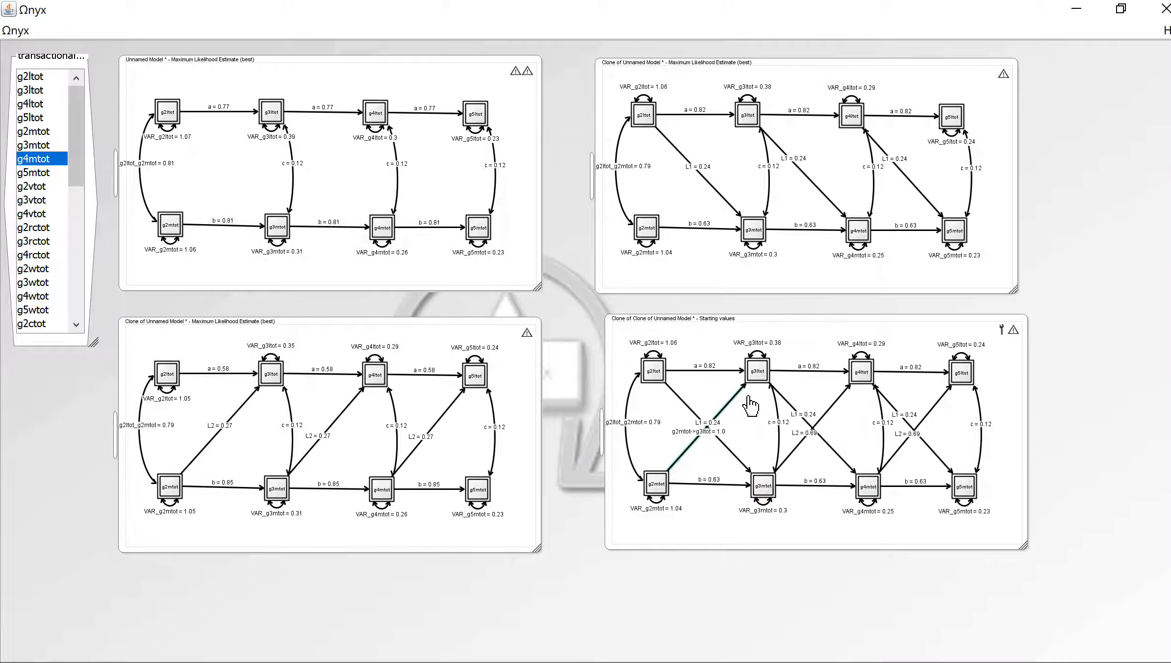
pyautogui.rightClick(736, 405)
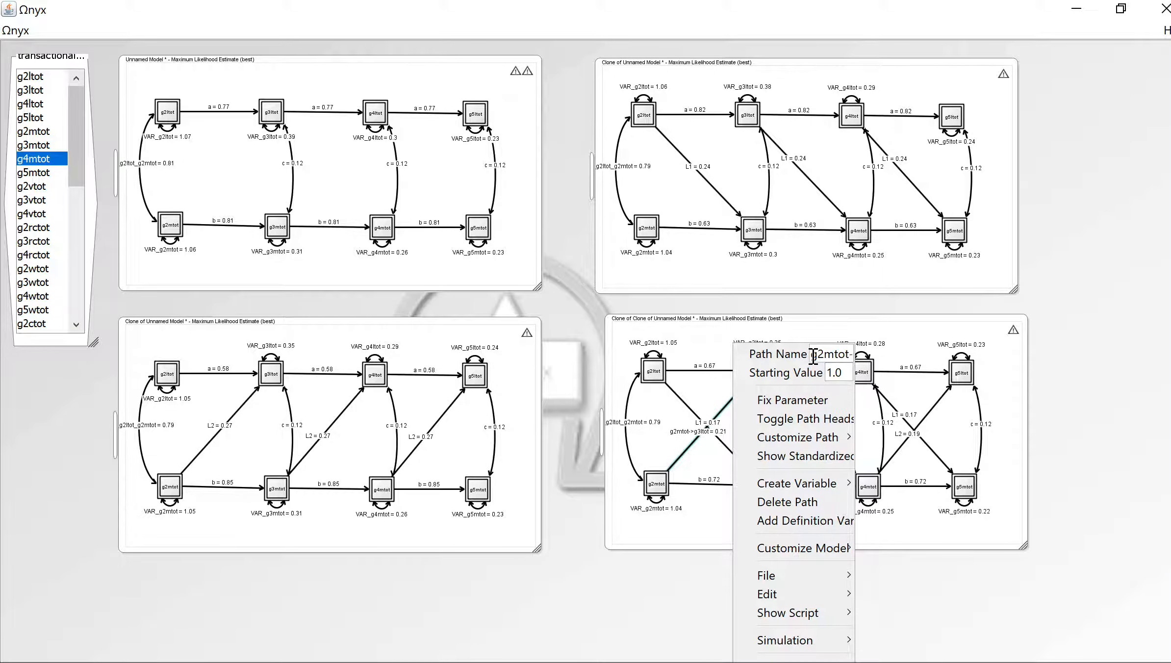
pyautogui.moveTo(813, 355); pyautogui.dragTo(1072, 366)
pyautogui.write('L')
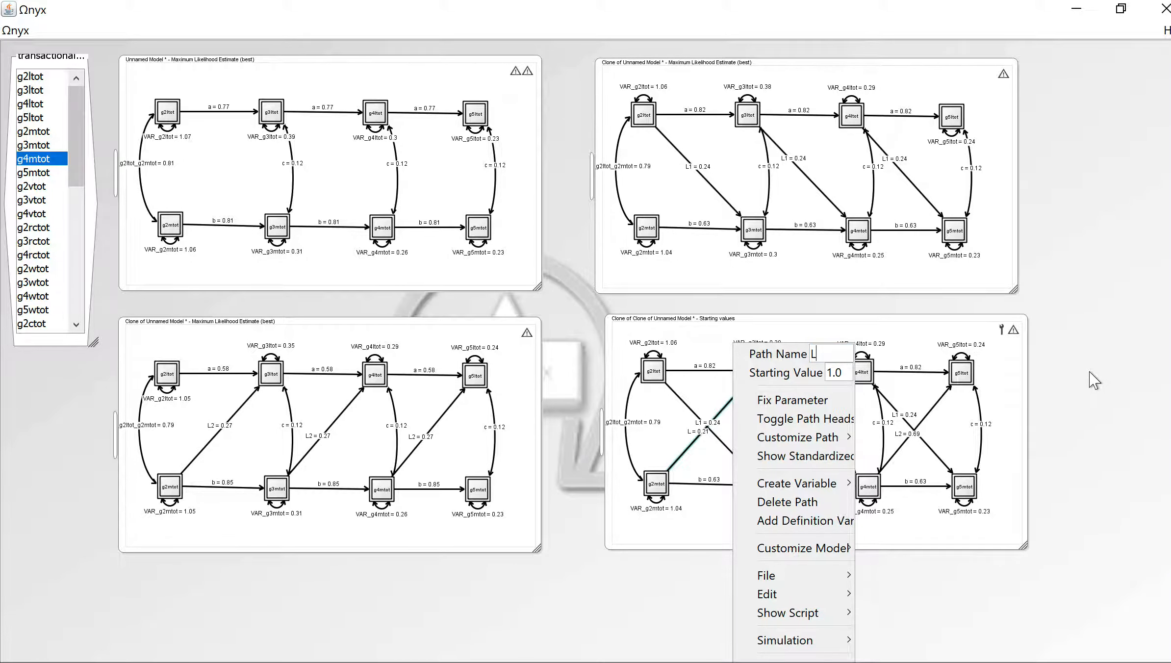
pyautogui.write('2')
pyautogui.click(1094, 380)
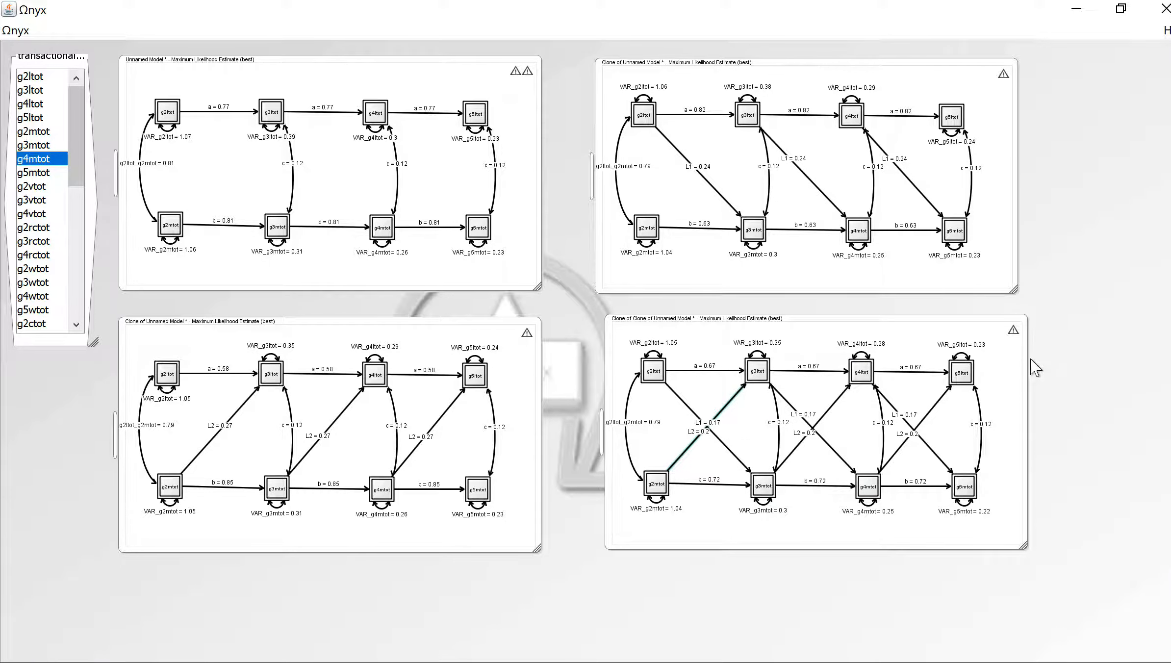
# Step: Separate the overlapping labels of the crossing paths, sliding L2 toward the ltot variables and L1 toward the mtot variables
pyautogui.press('Up')
pyautogui.press('ctrl')
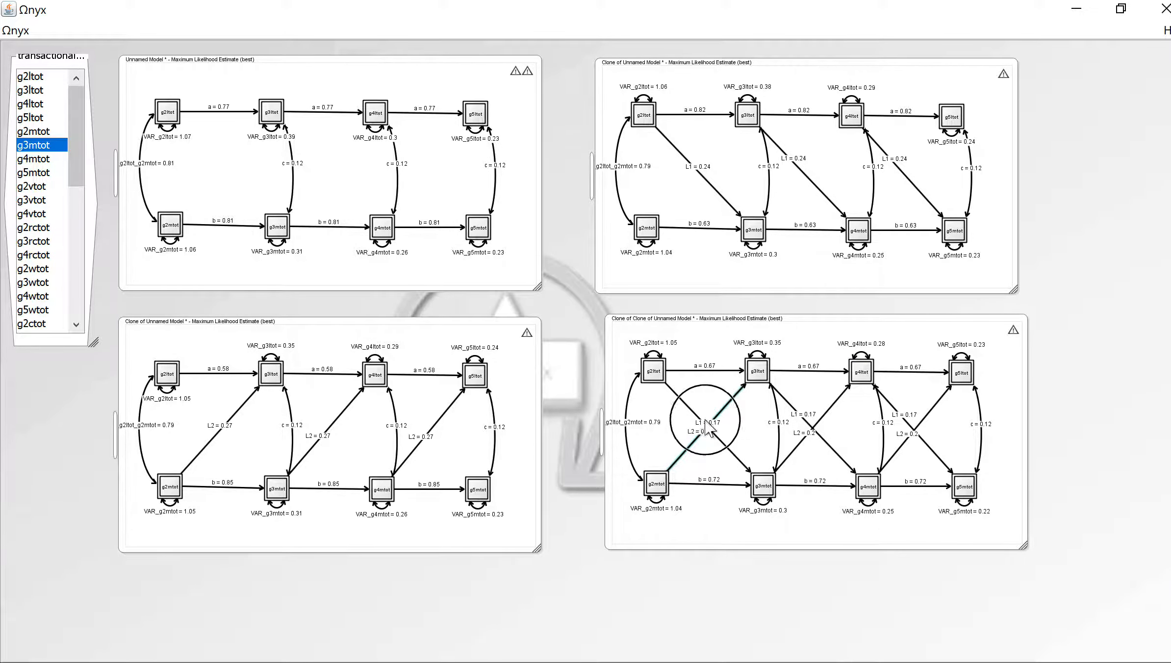
pyautogui.moveTo(706, 420)
pyautogui.mouseDown()
pyautogui.moveTo(725, 447)
pyautogui.moveTo(710, 425)
pyautogui.moveTo(733, 408)
pyautogui.moveTo(726, 415)
pyautogui.mouseUp()
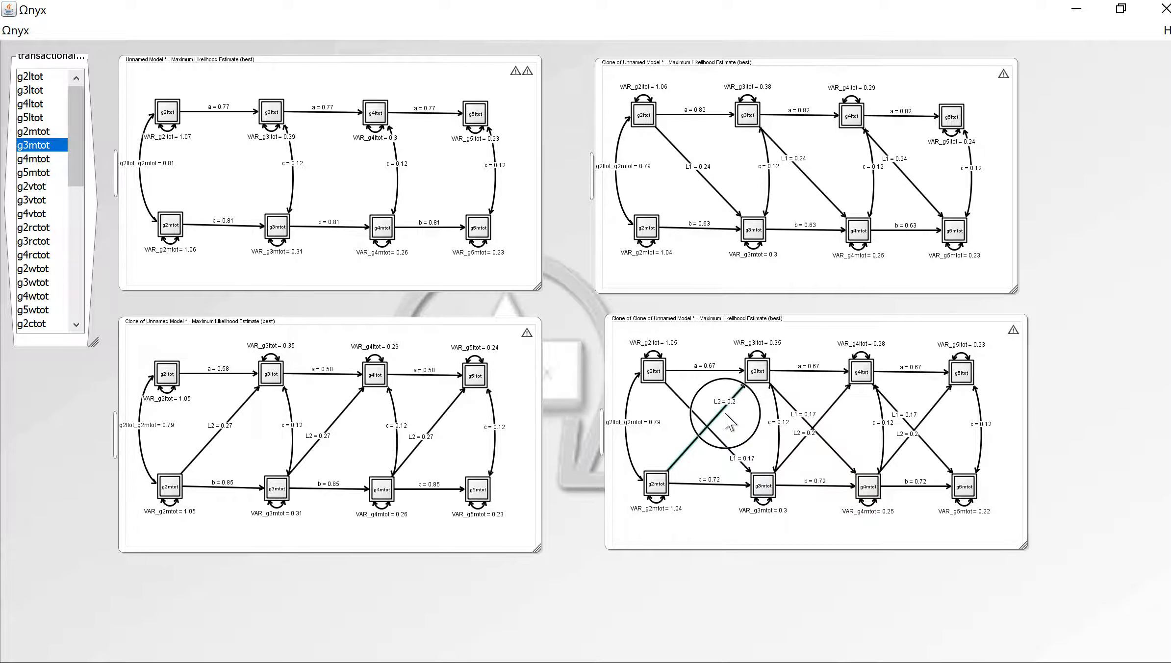
pyautogui.moveTo(804, 413); pyautogui.dragTo(834, 407)
pyautogui.moveTo(902, 417); pyautogui.dragTo(936, 423)
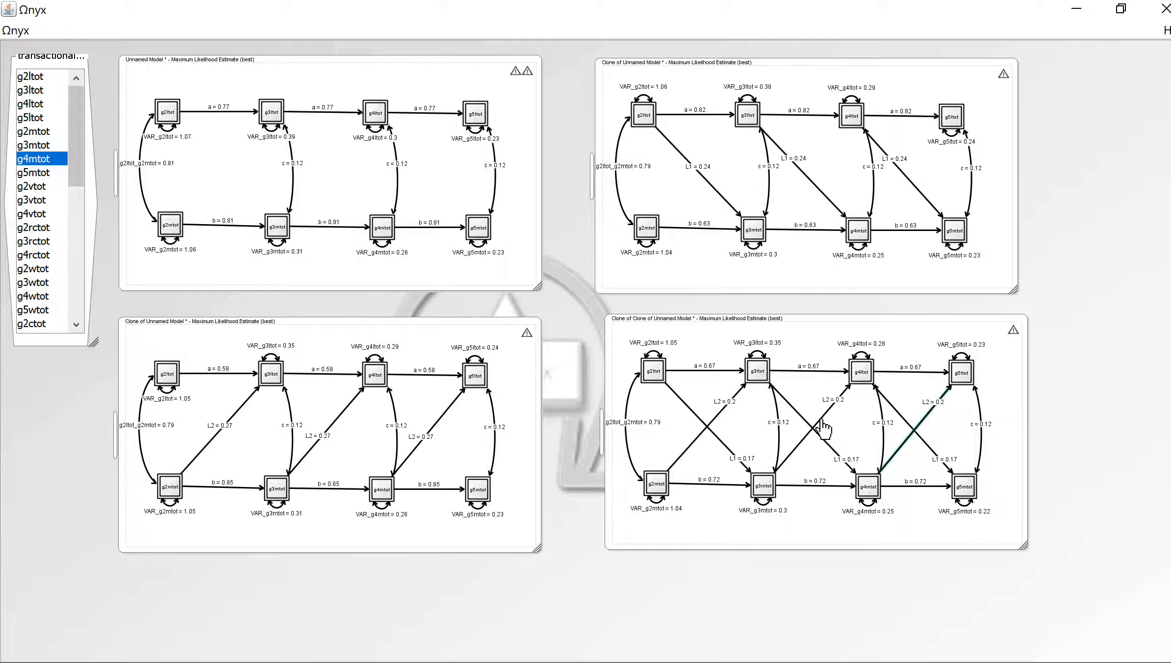
# Step: Show the bidirectional clone's estimate summary and enlarge it until its fit statistics are in view
pyautogui.moveTo(822, 428)
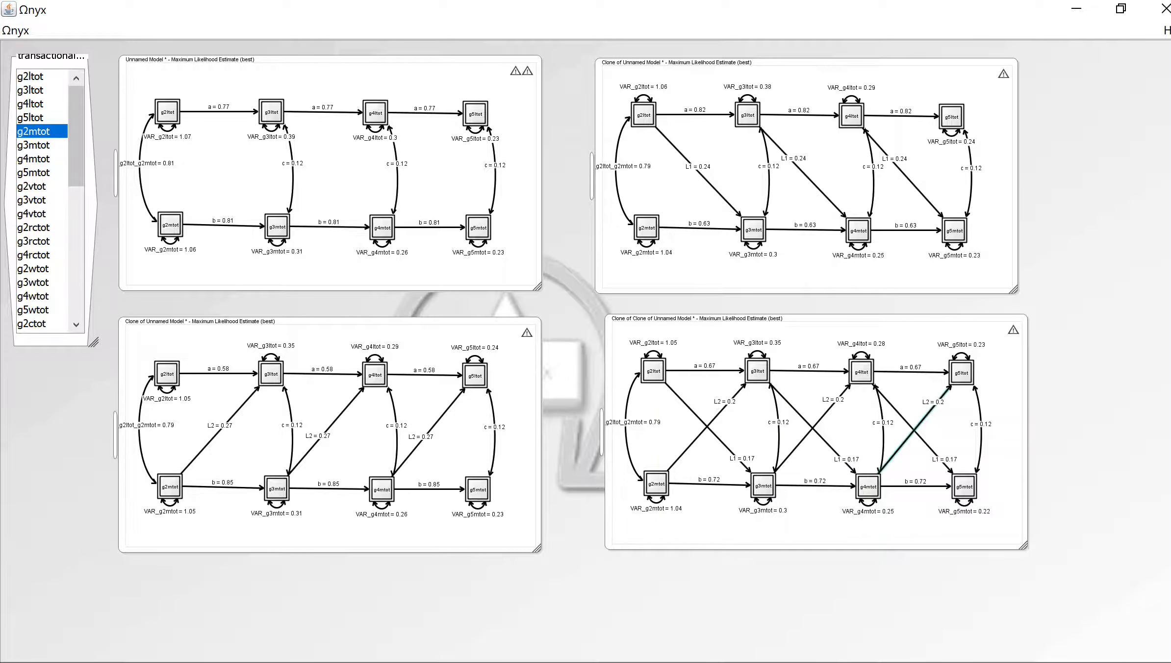
pyautogui.rightClick(700, 326)
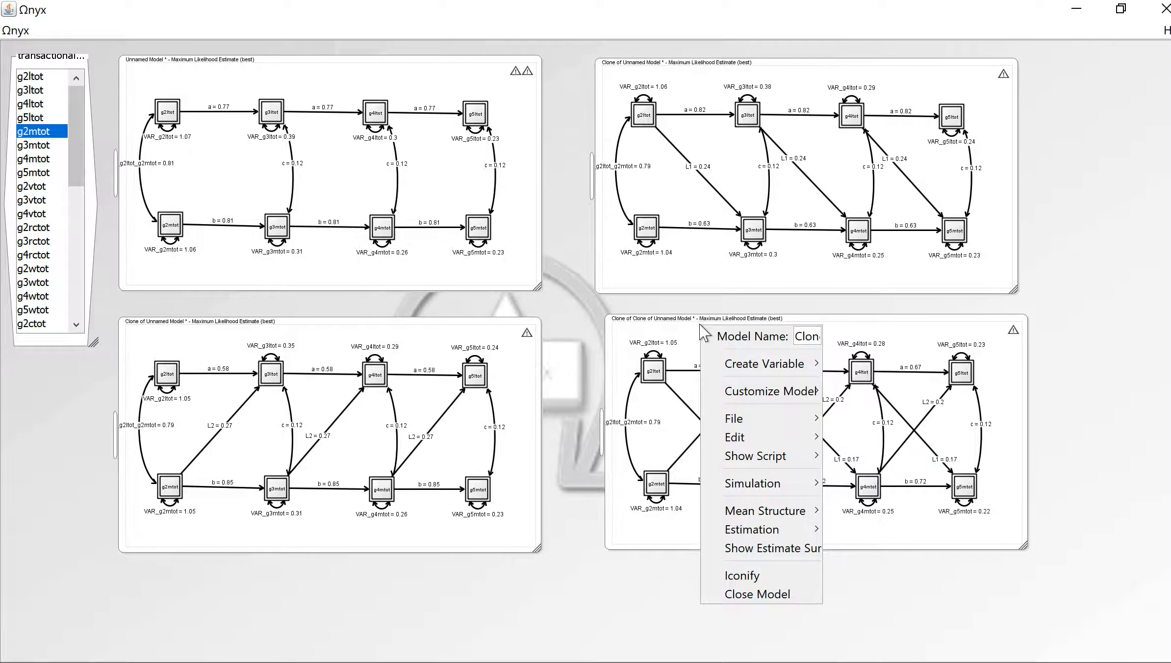
pyautogui.click(743, 553)
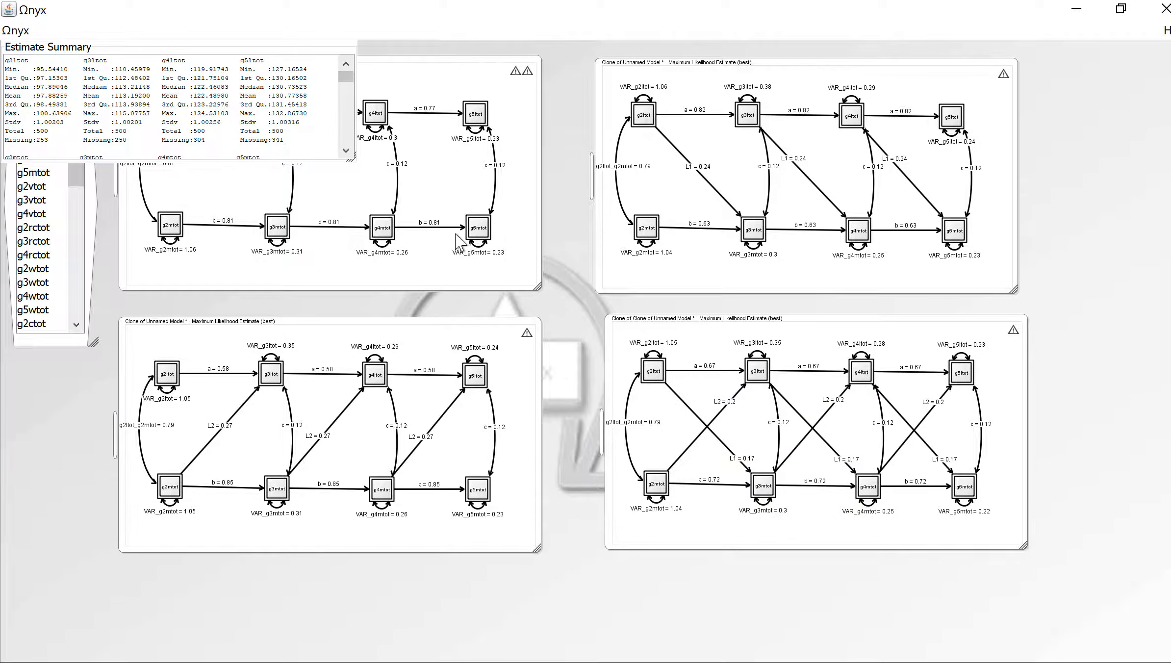
pyautogui.click(346, 151)
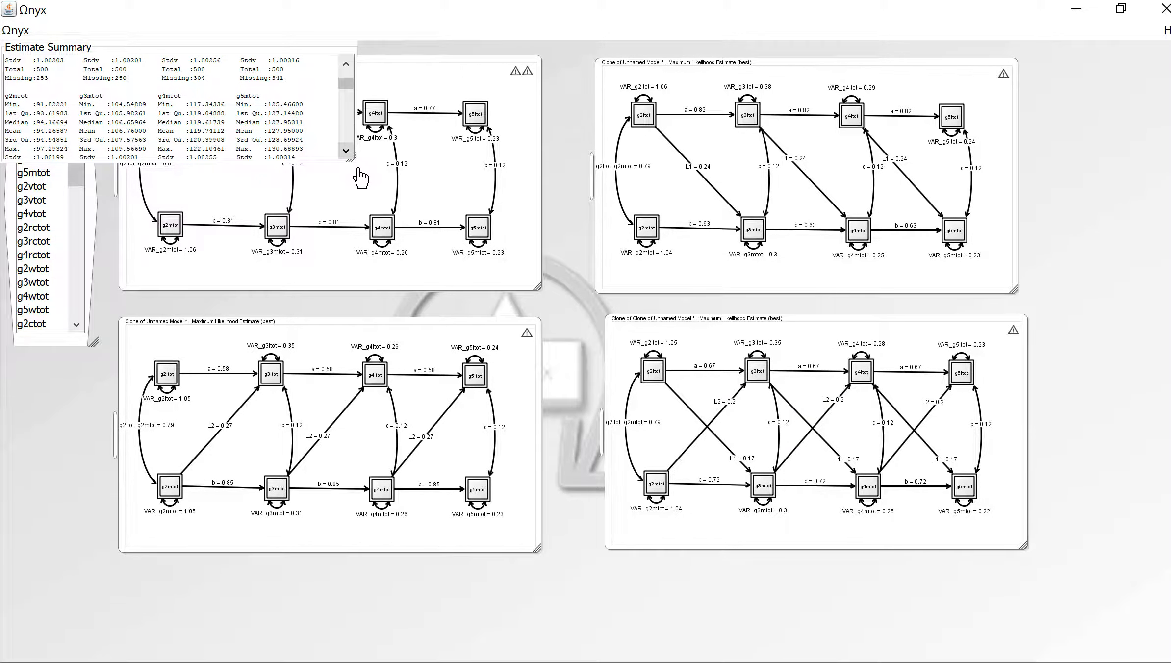
pyautogui.moveTo(352, 158); pyautogui.dragTo(557, 637)
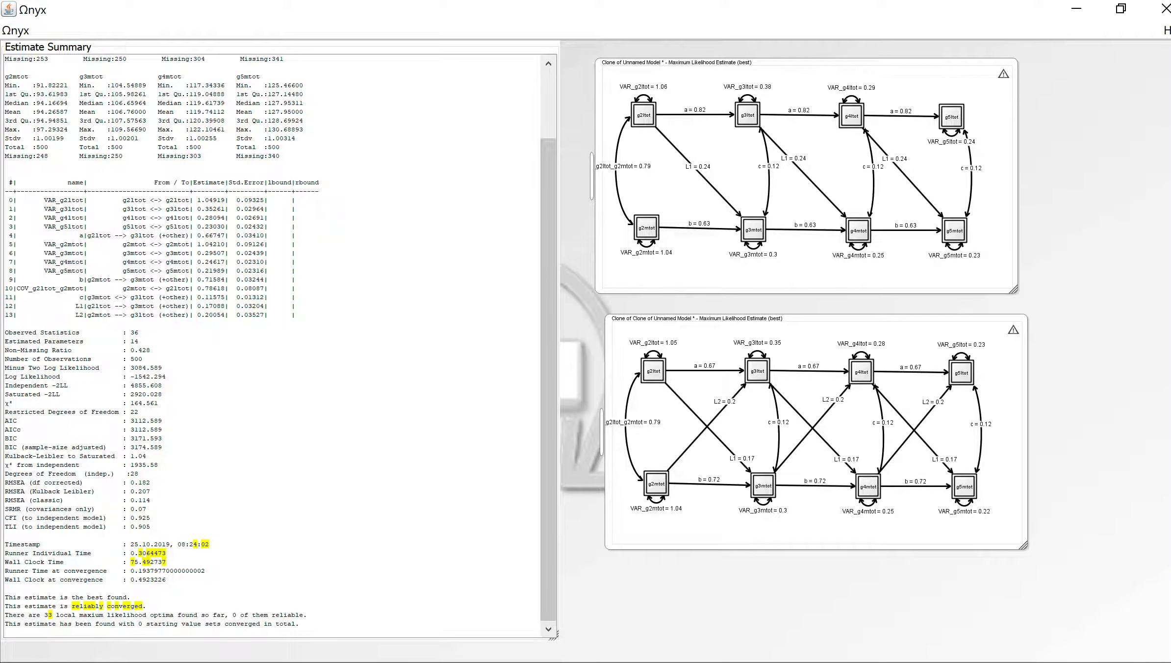
# Step: Switch to Excel and record the bidirectional model's fit in the Bidirectional row: DF 22 and Χ² 164.561
pyautogui.hotkey('alt', 'Tab')
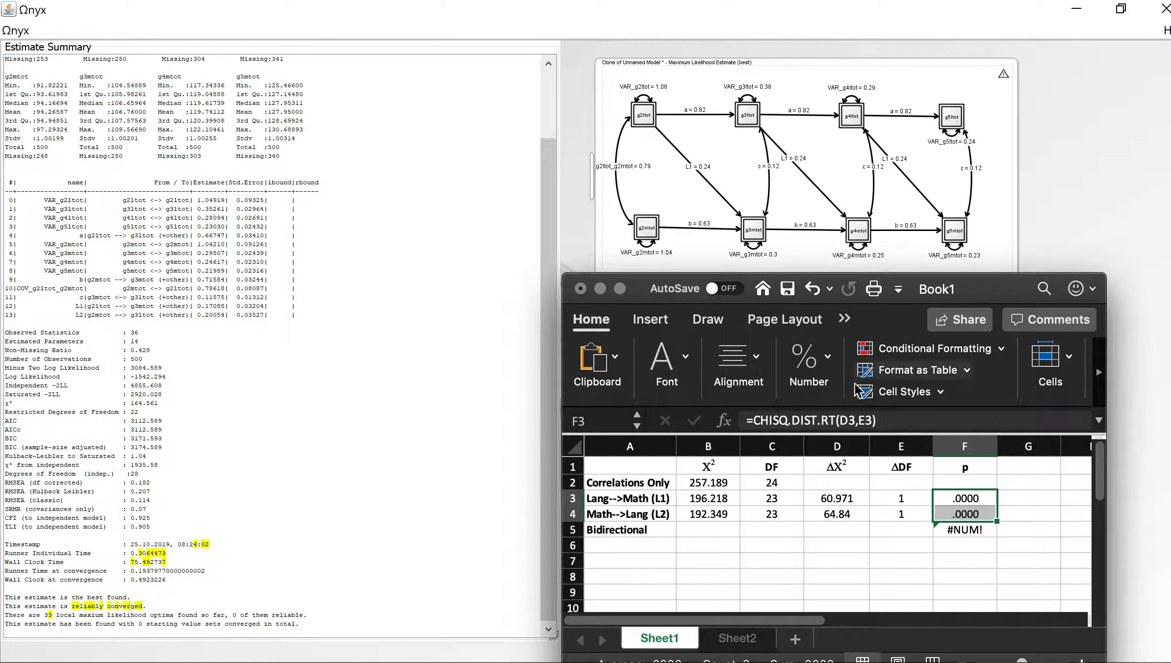
pyautogui.click(718, 528)
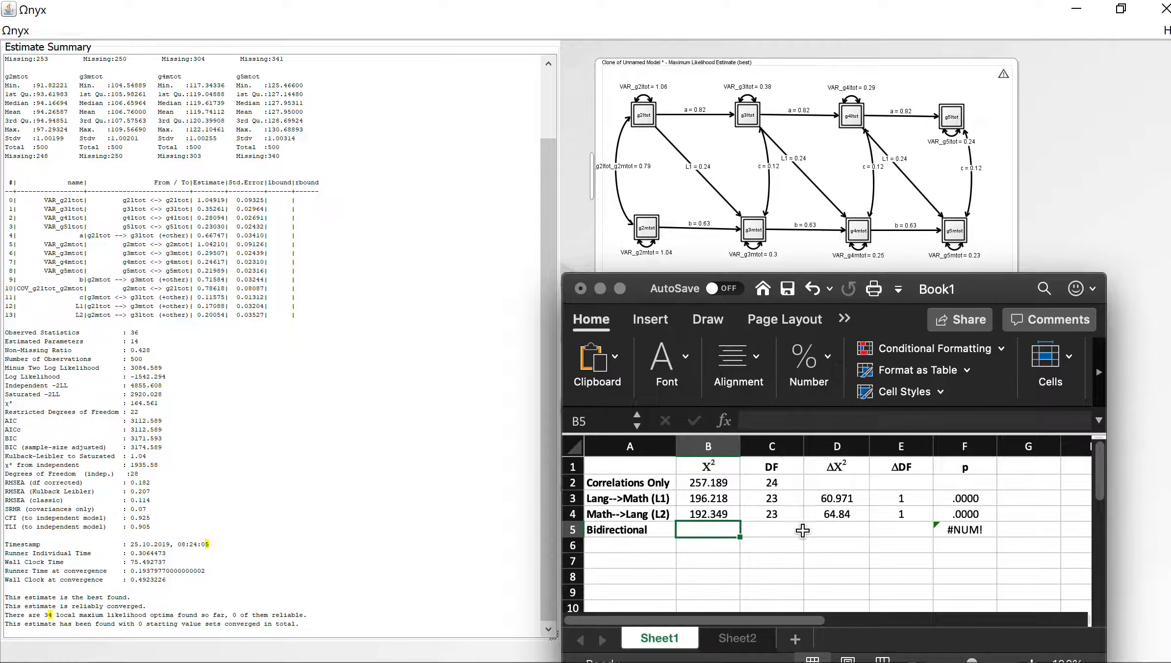
pyautogui.click(793, 526)
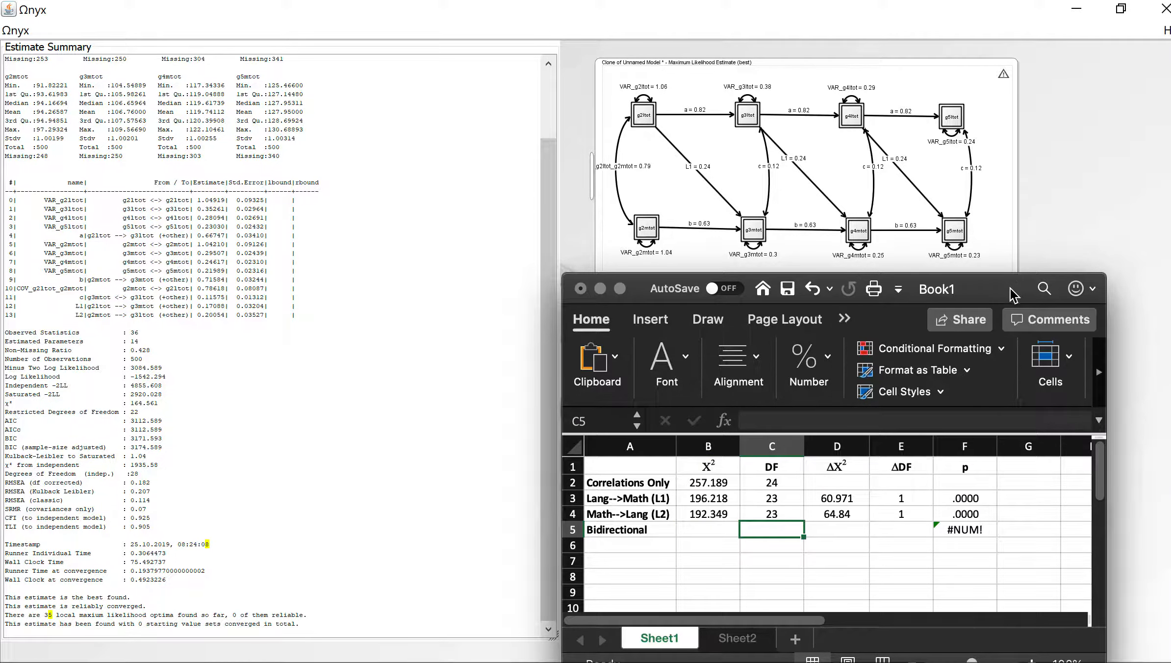
pyautogui.moveTo(1012, 294); pyautogui.dragTo(1002, 203)
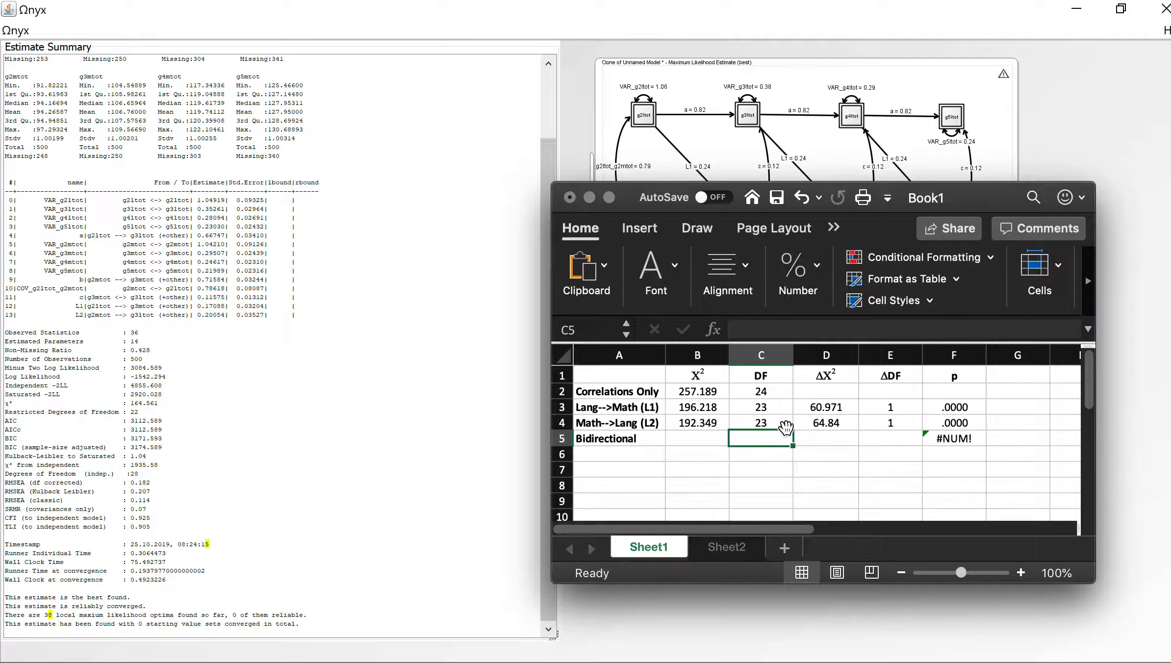
pyautogui.write('22')
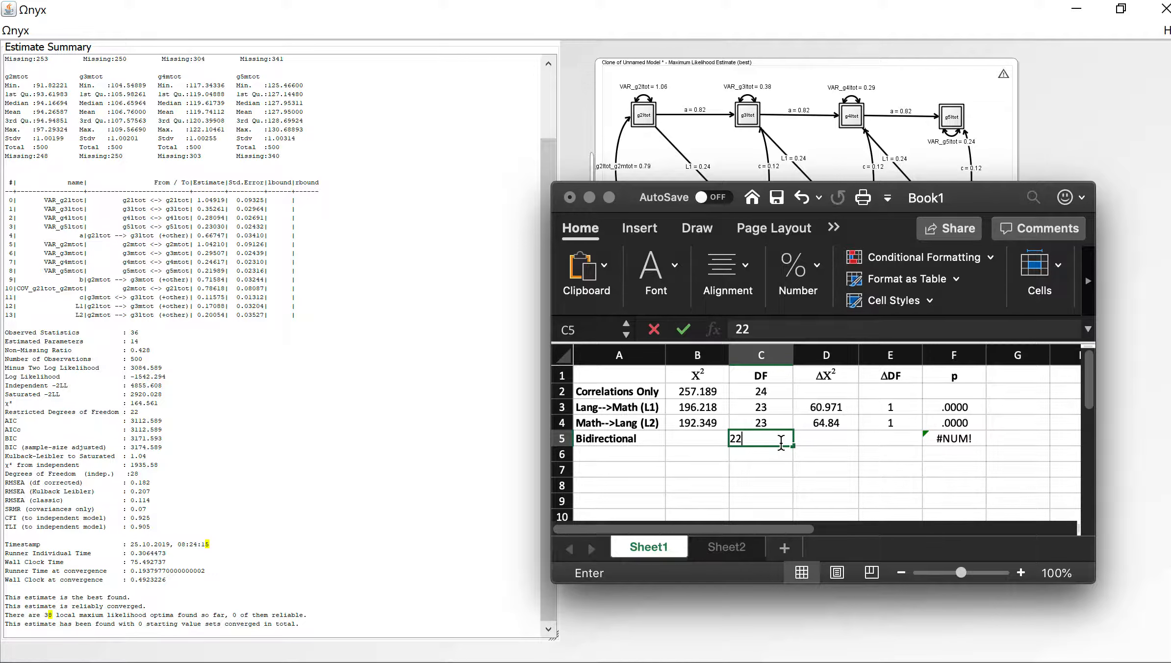
pyautogui.press('Return')
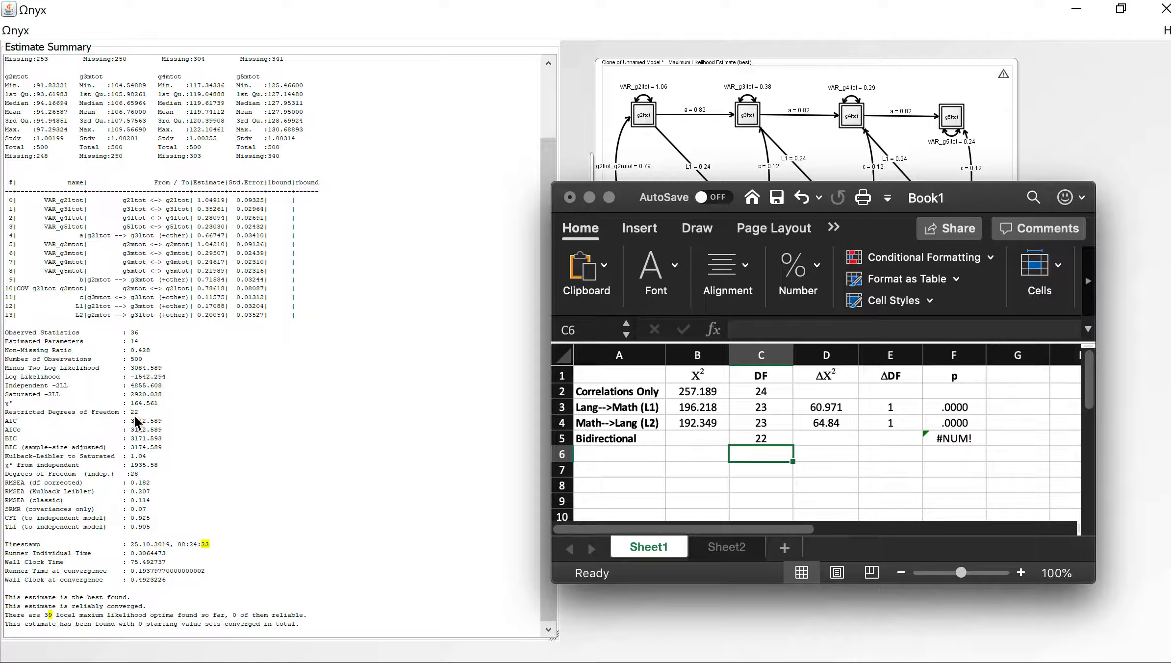
pyautogui.click(688, 438)
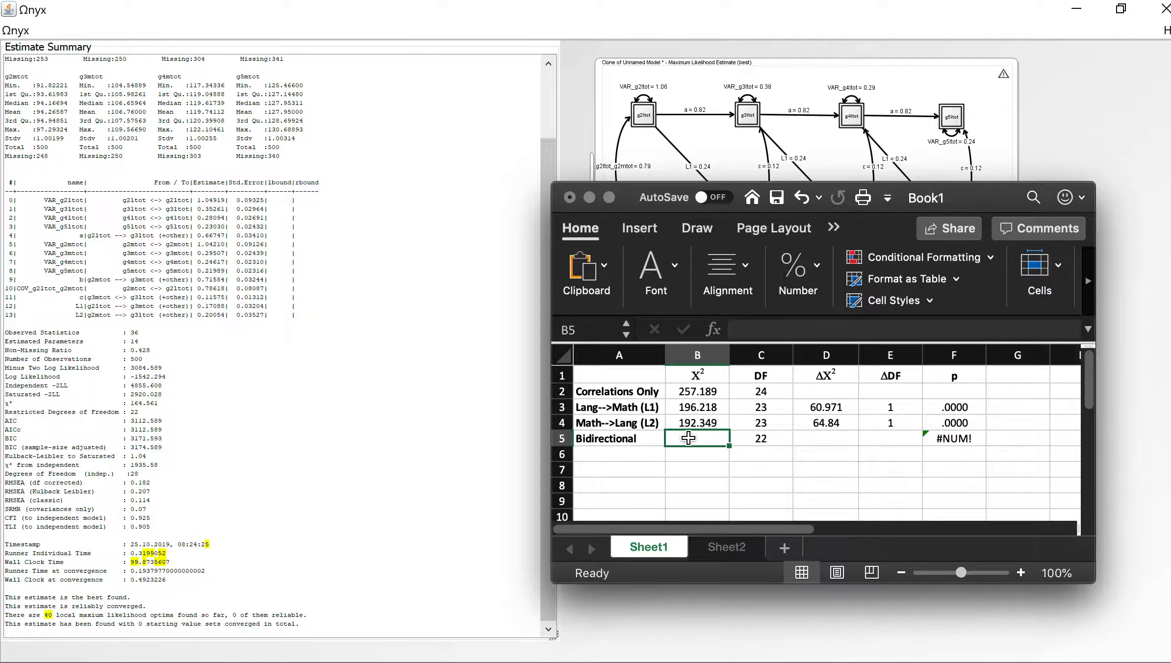
pyautogui.write('164.561')
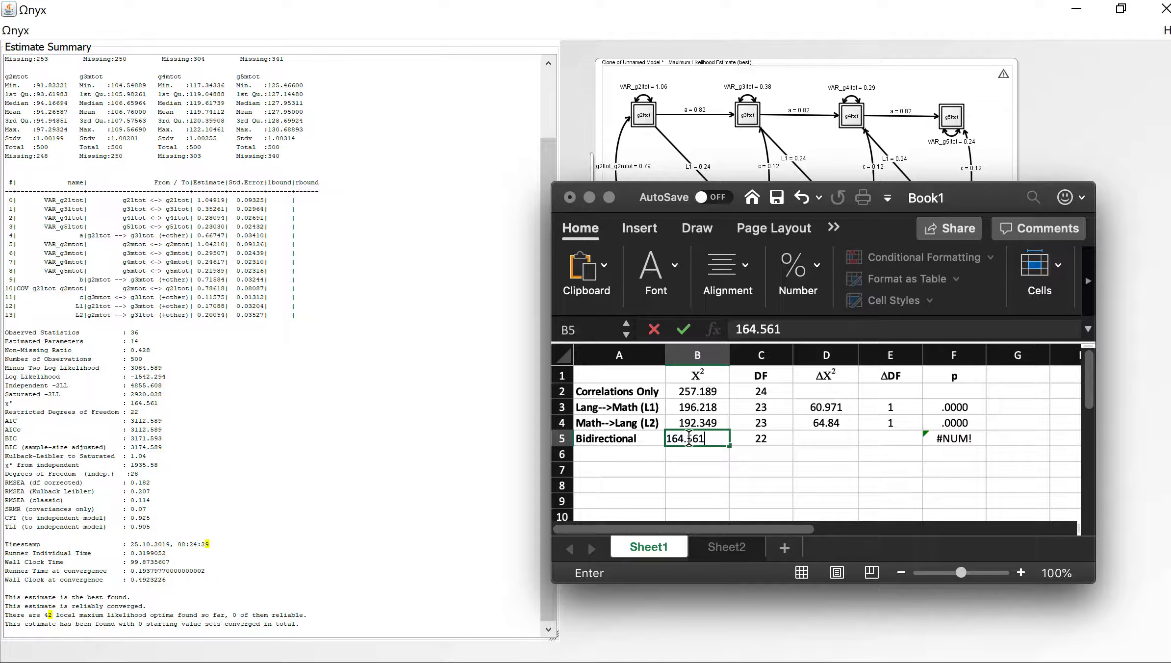
pyautogui.press('Tab')
pyautogui.press('Tab')
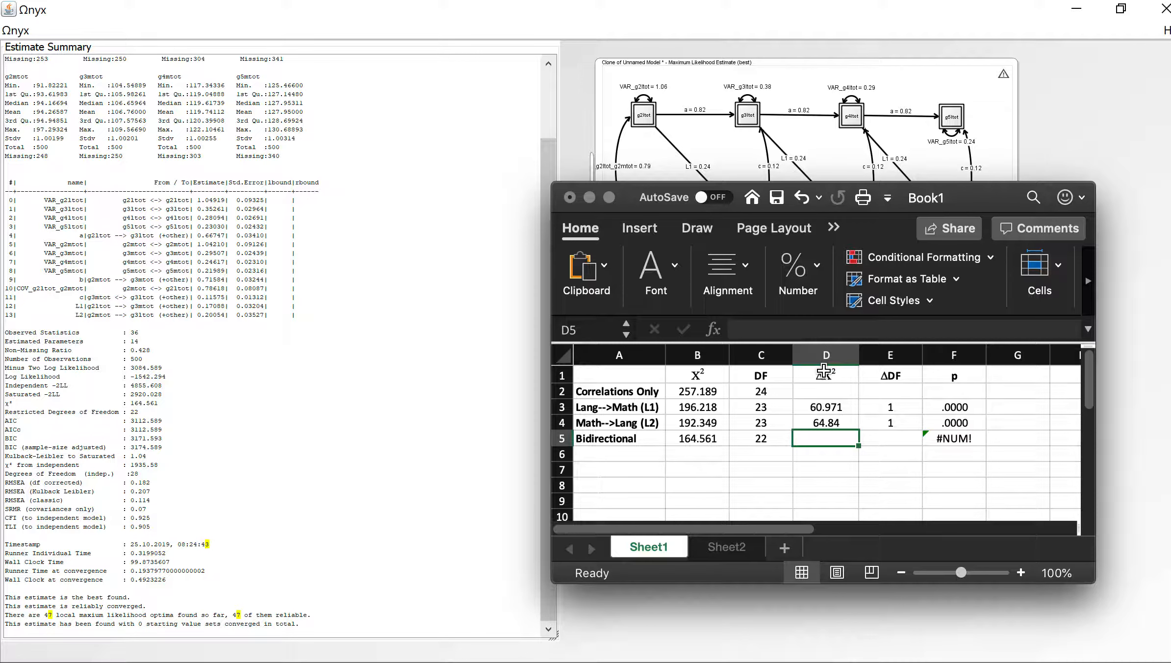
# Step: Review which models the Bidirectional row can be compared with, going over the Correlations Only, L1 and L2 rows and their Χ² values
pyautogui.moveTo(637, 408); pyautogui.dragTo(962, 423)
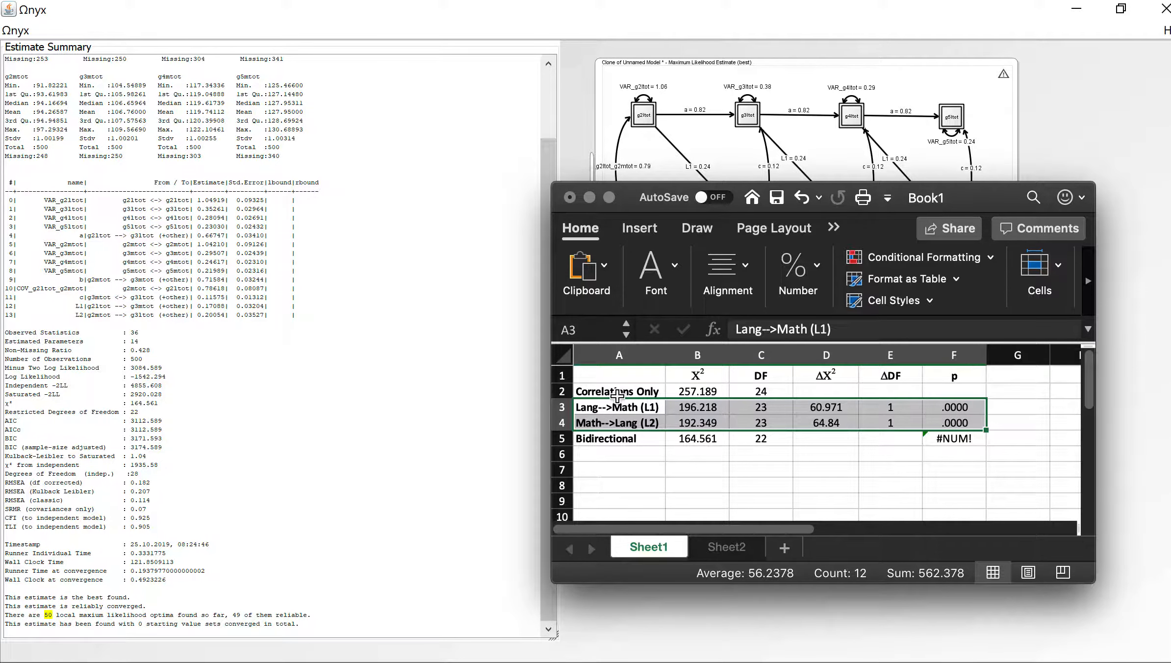
pyautogui.moveTo(617, 395); pyautogui.dragTo(722, 395)
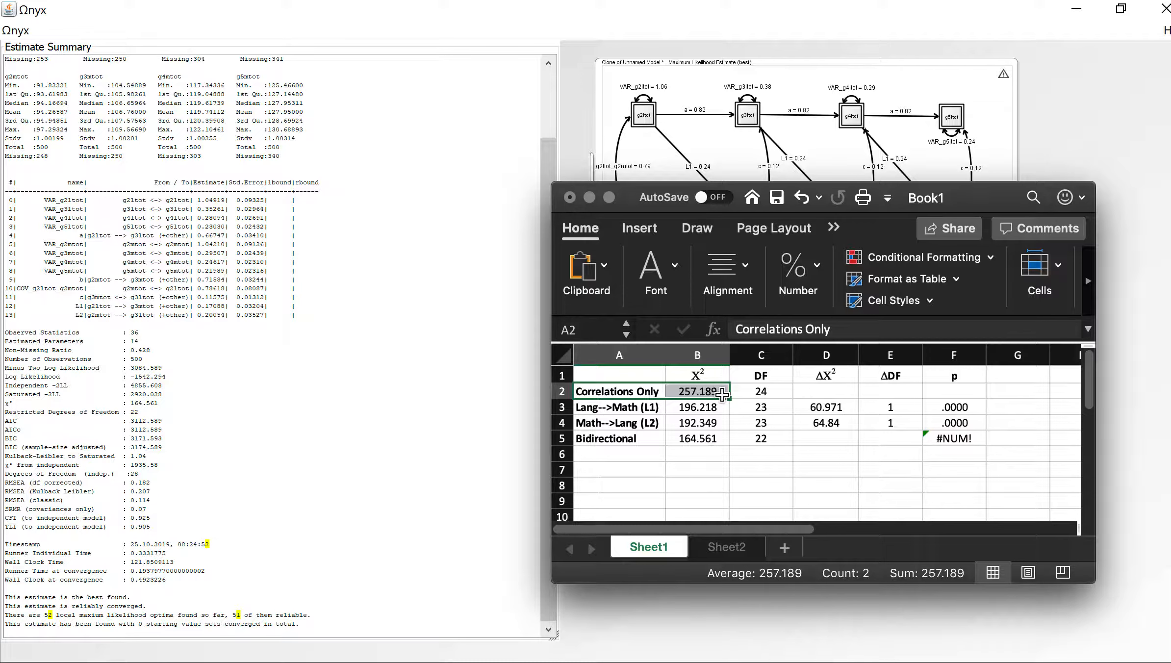
pyautogui.click(630, 440)
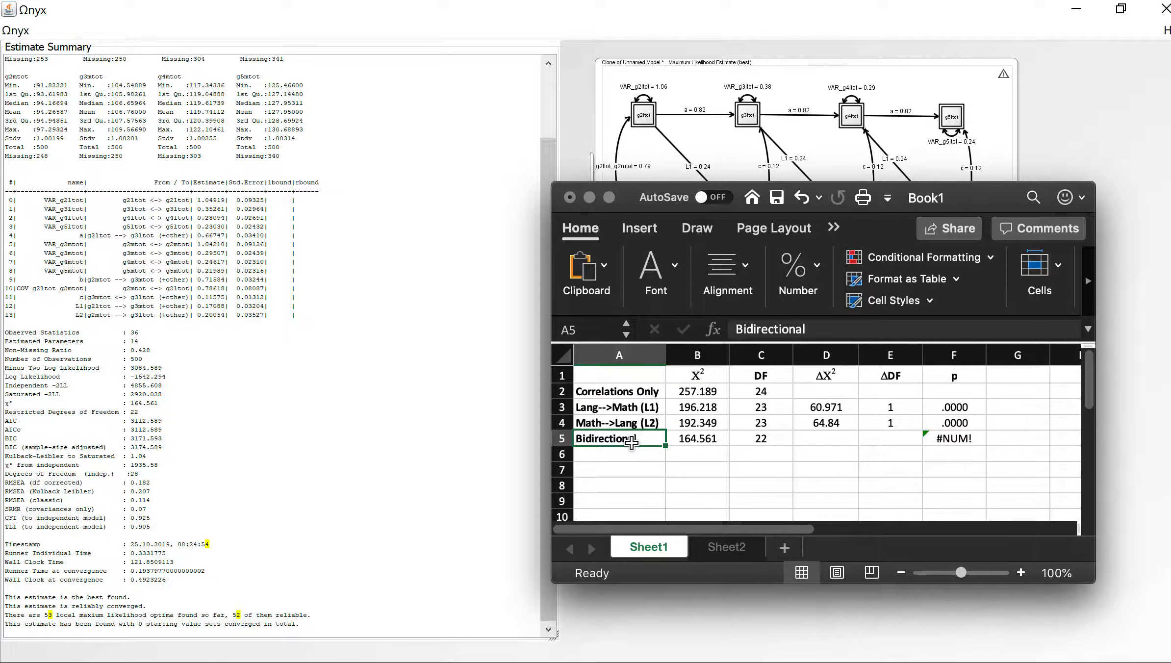
pyautogui.click(636, 392)
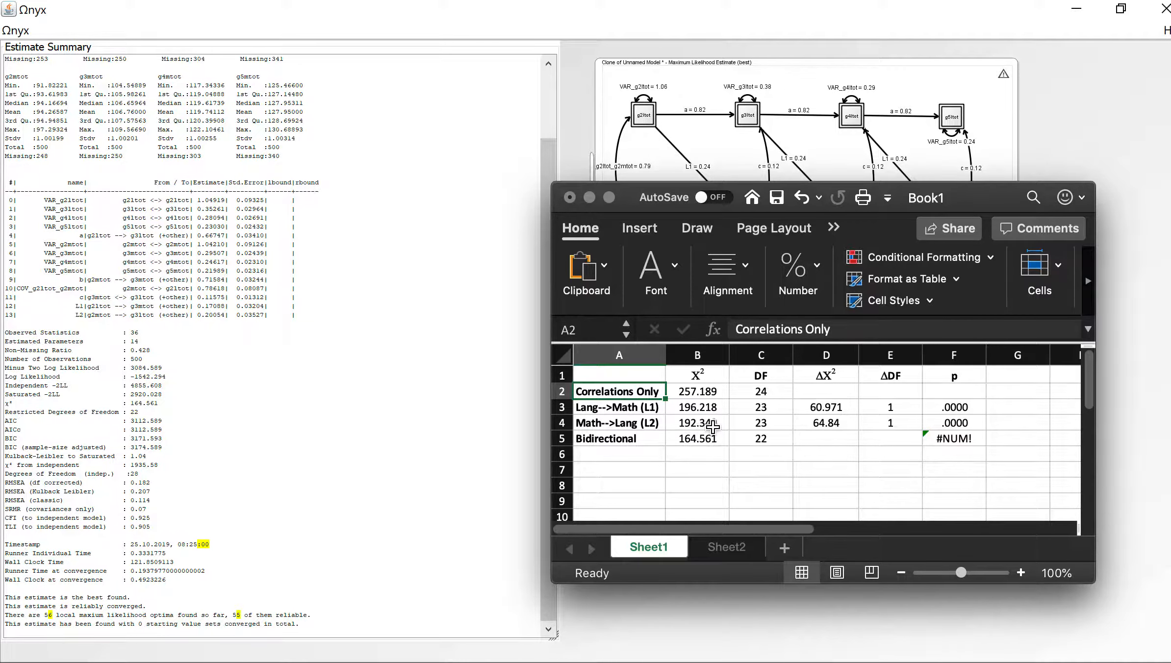
pyautogui.click(684, 438)
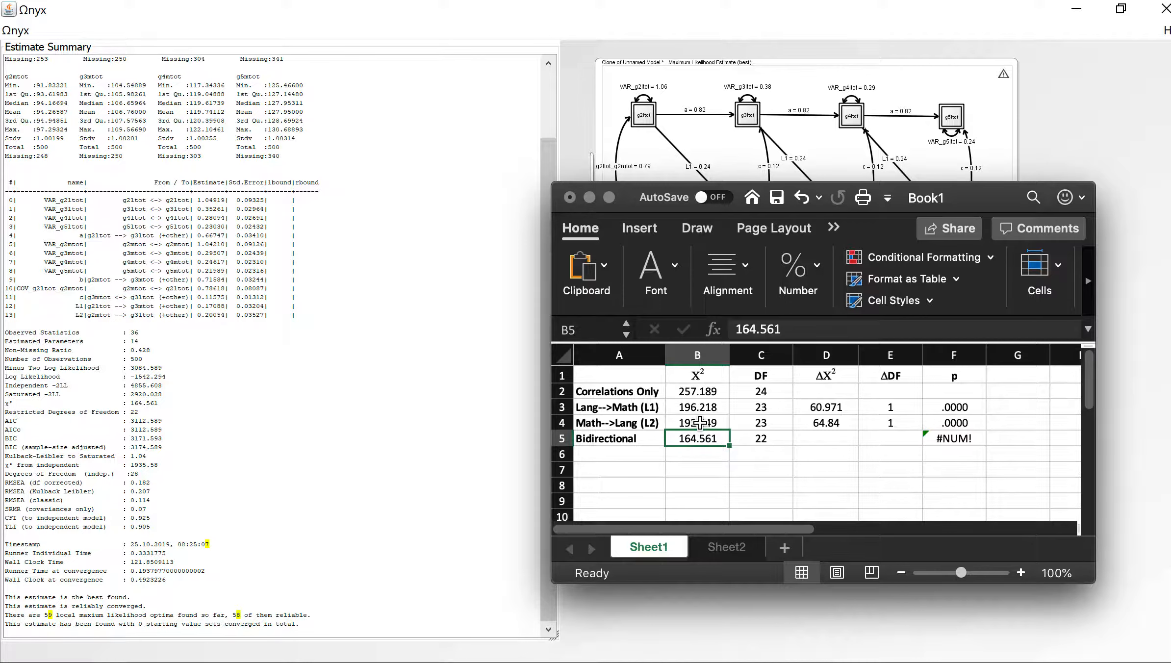
pyautogui.click(705, 391)
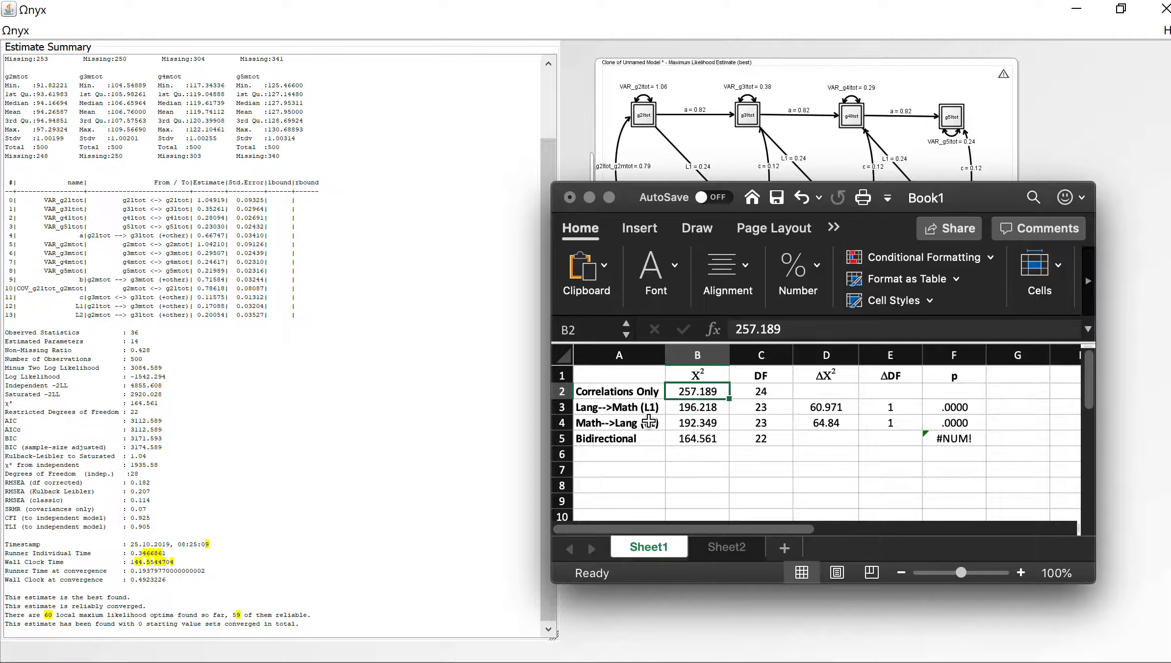
pyautogui.moveTo(652, 425); pyautogui.dragTo(694, 411)
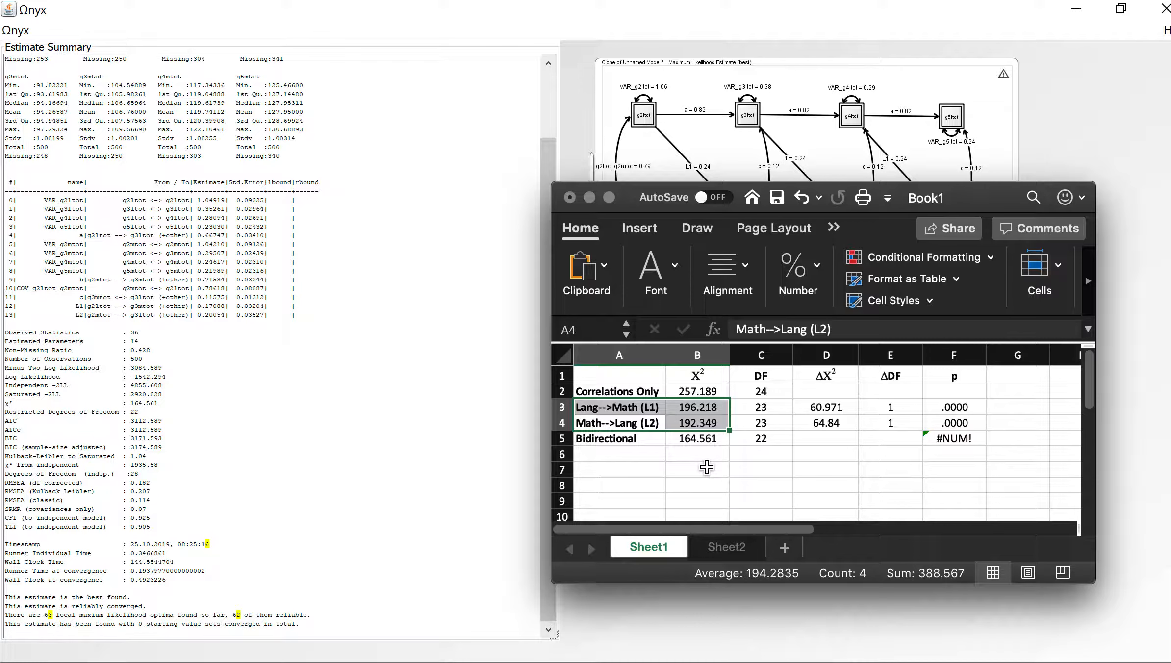
# Step: Calculate the Bidirectional row's ΔΧ² against the Math-->Lang (L2) model with the formula =B4-B5 in D5
pyautogui.click(823, 439)
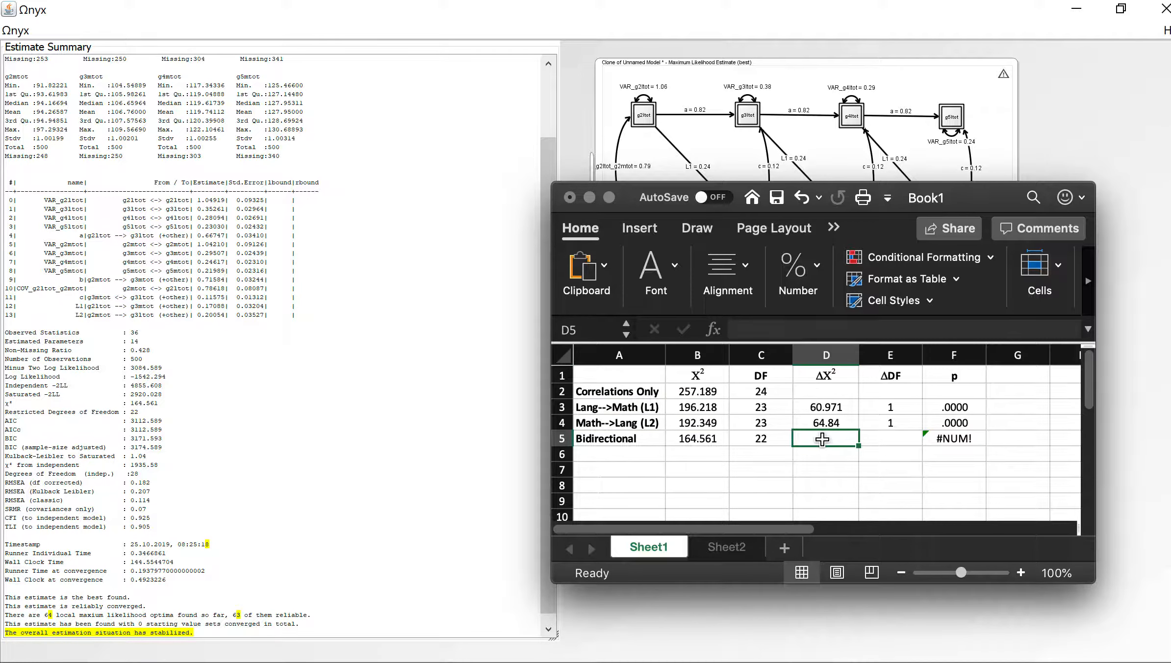
pyautogui.write('=')
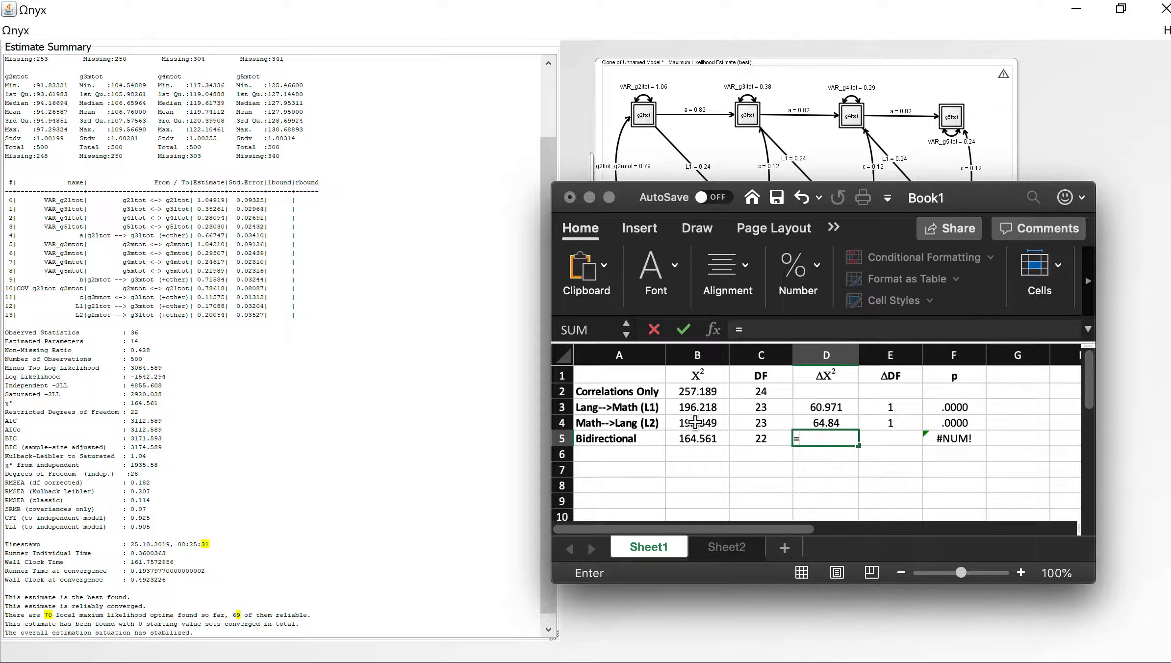
pyautogui.click(696, 422)
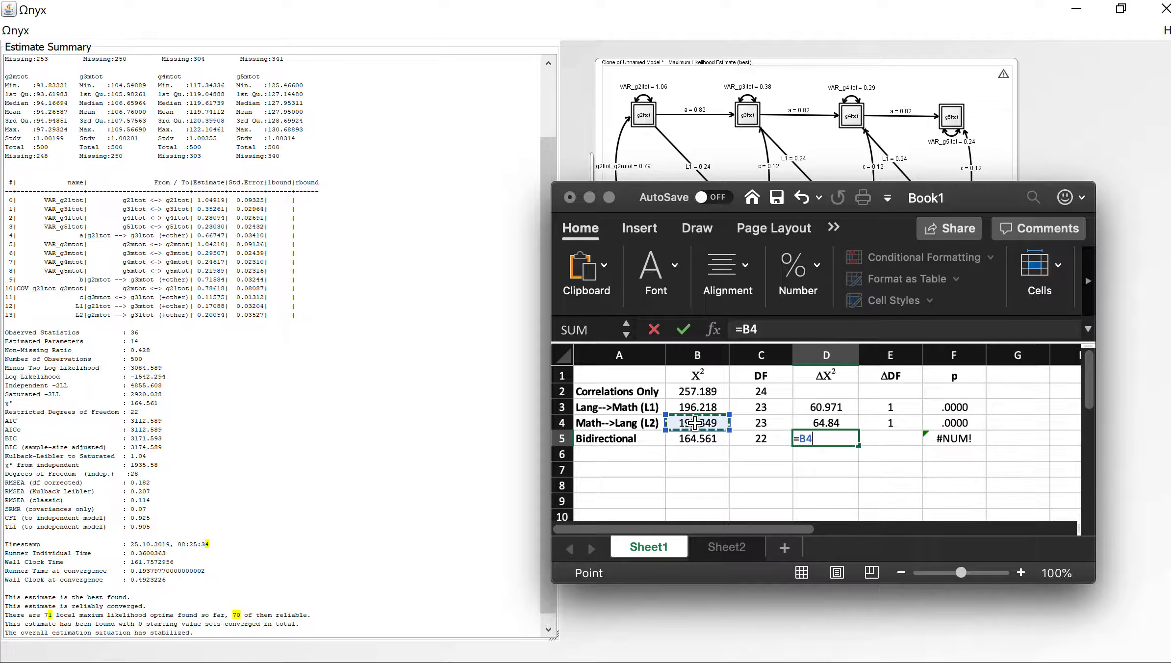
pyautogui.write('-')
pyautogui.click(693, 438)
pyautogui.press('Return')
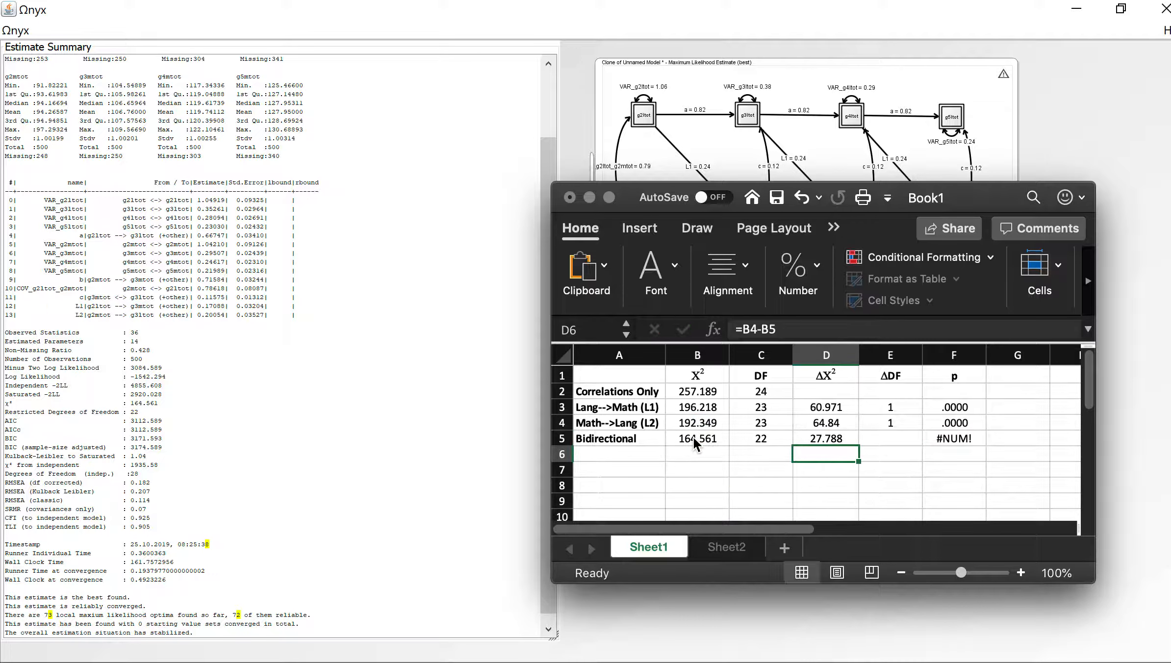
# Step: Enter 1 as the ΔDF of the Bidirectional row in E5
pyautogui.click(890, 438)
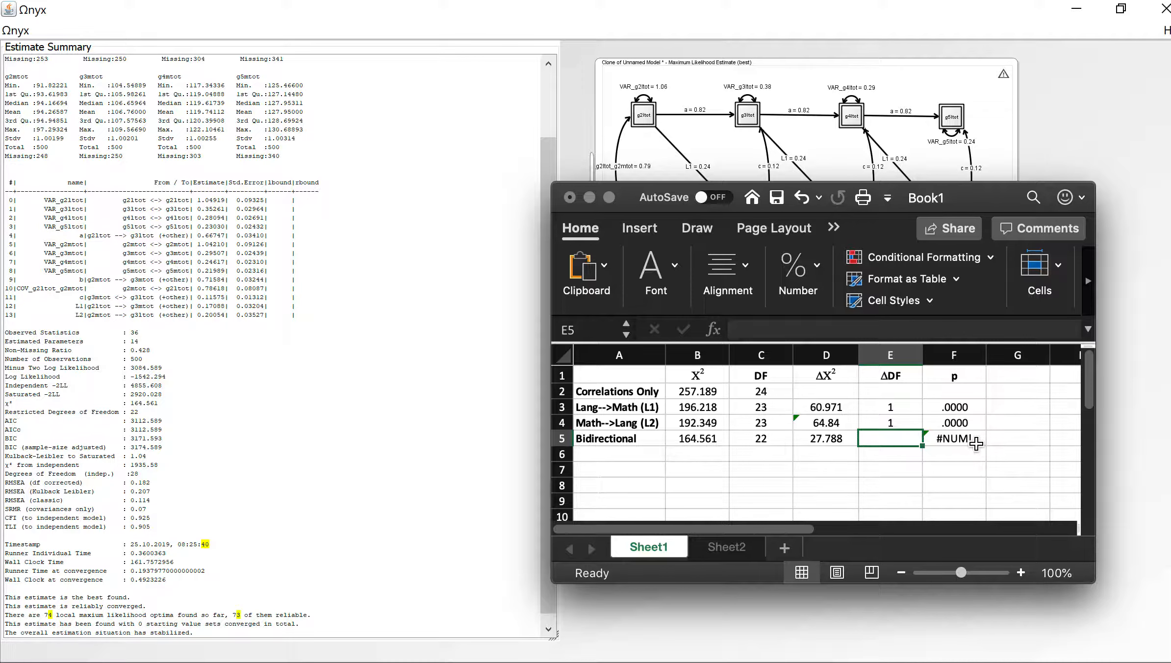
pyautogui.write('1')
pyautogui.press('Return')
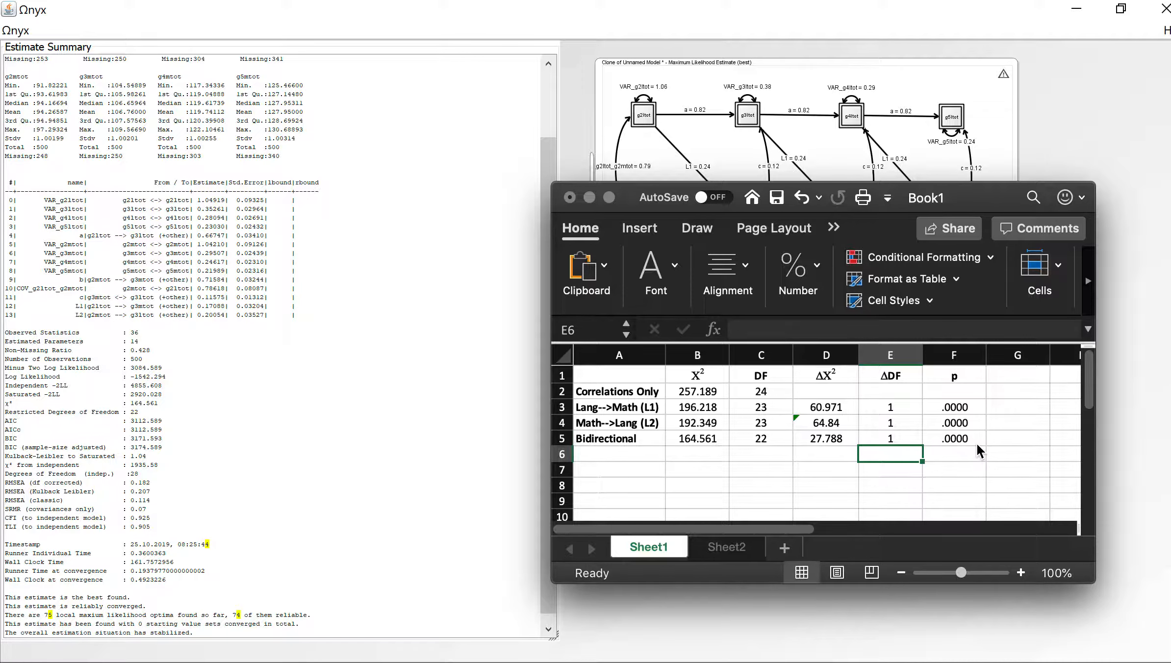
pyautogui.click(561, 438)
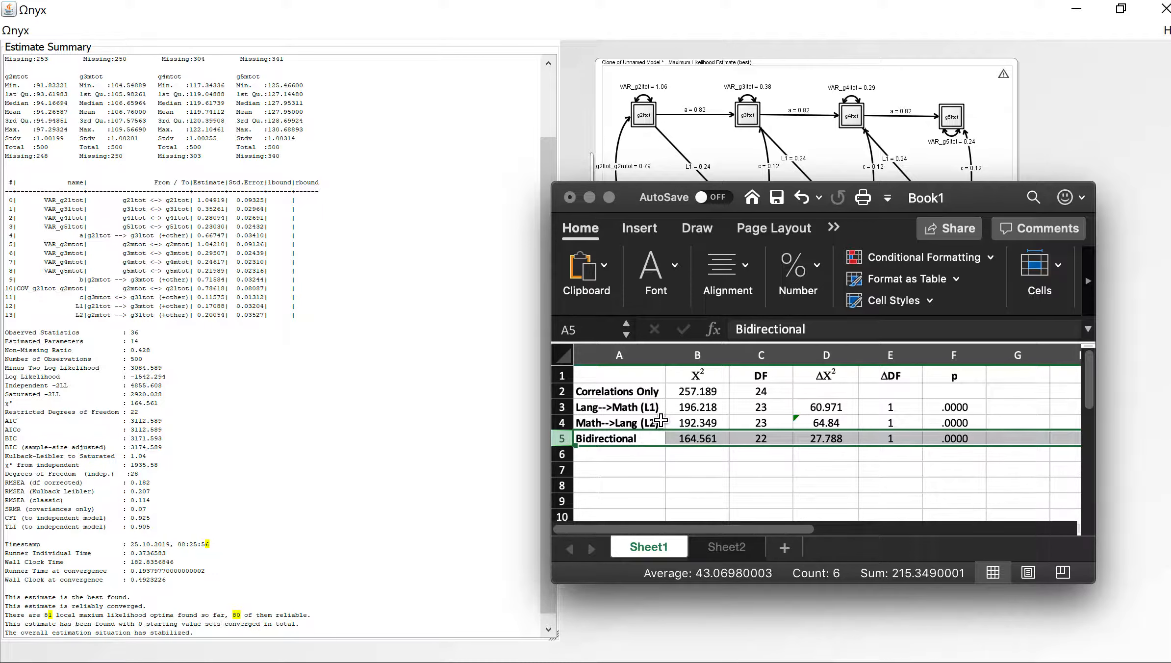
pyautogui.click(653, 392)
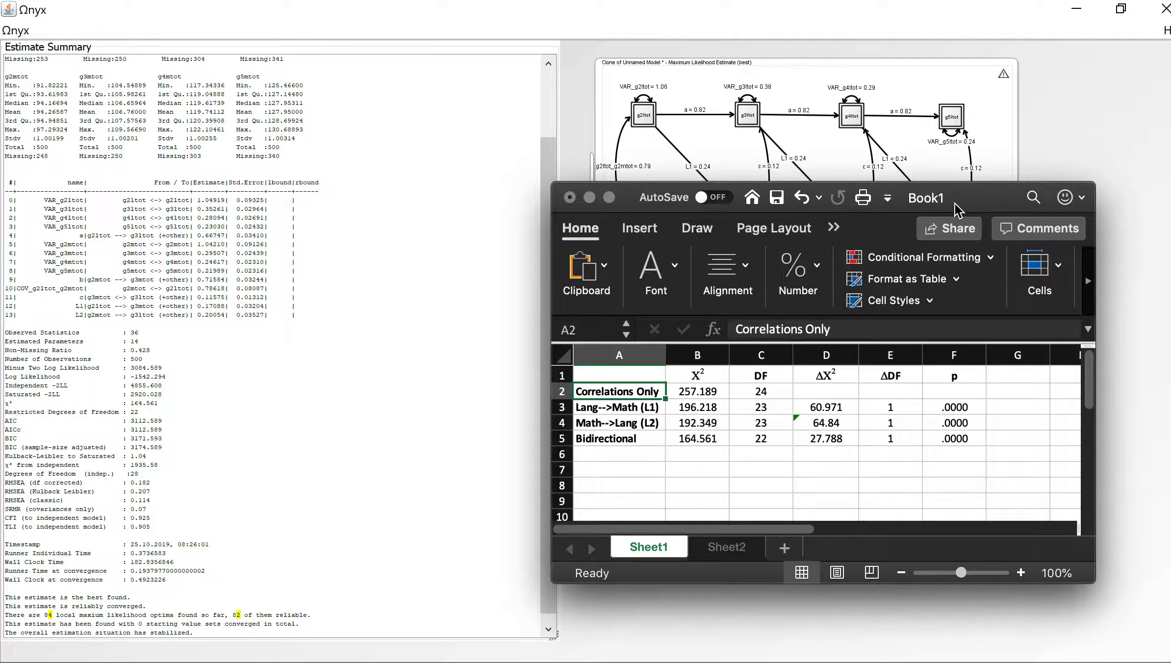
# Step: Switch back to Ωnyx and close the bidirectional model's estimate summary
pyautogui.click(377, 104)
pyautogui.rightClick(395, 122)
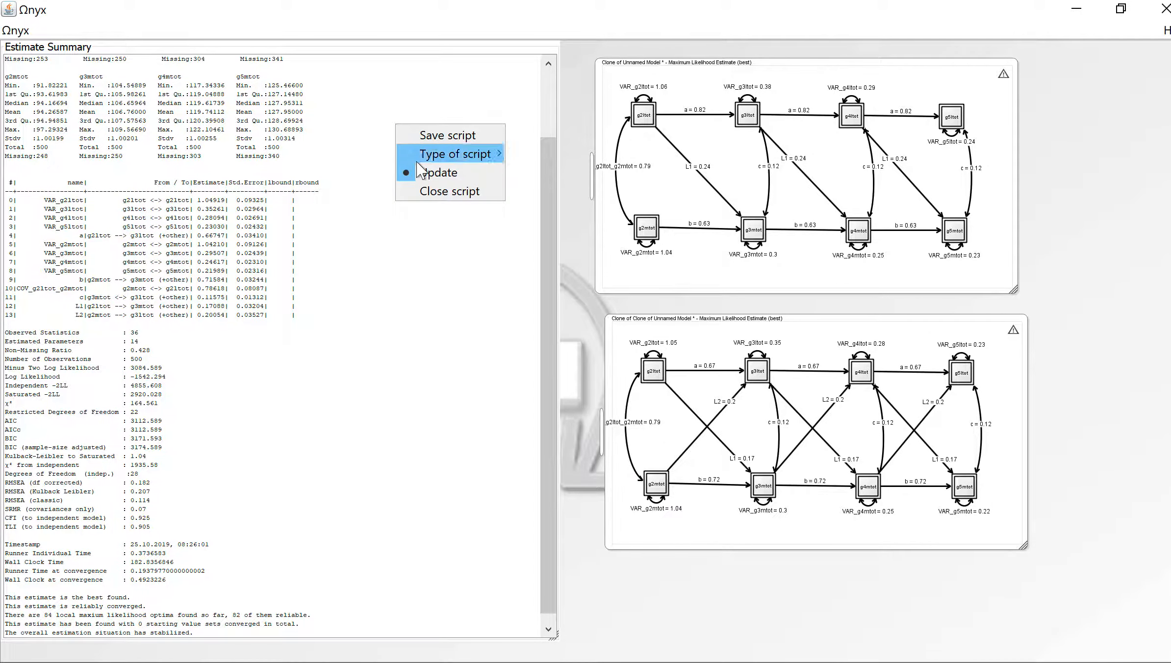
pyautogui.click(435, 192)
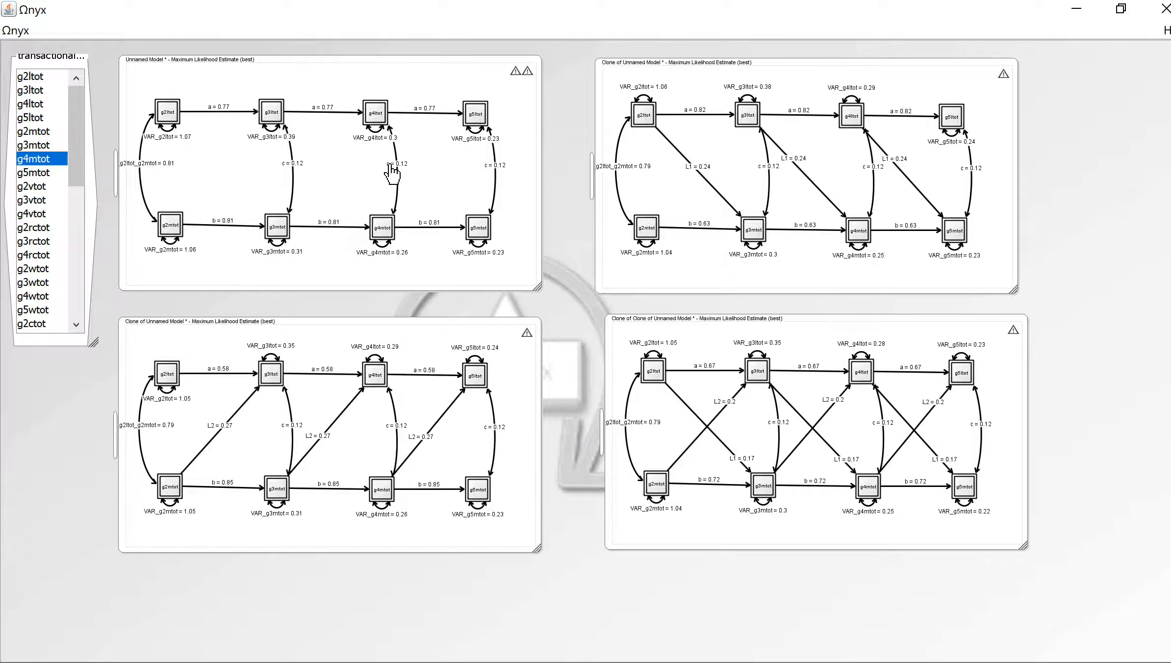
# Step: Minimize all four model windows, the original and its three clones, to small icons on the desktop
pyautogui.doubleClick(395, 70)
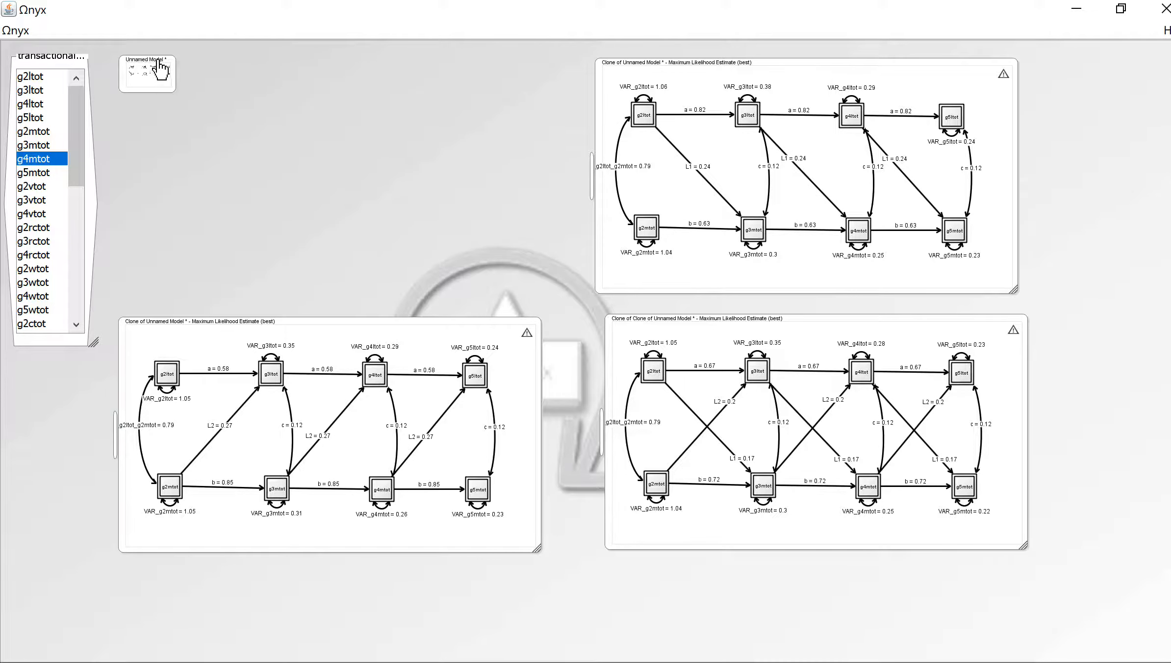
pyautogui.click(761, 66)
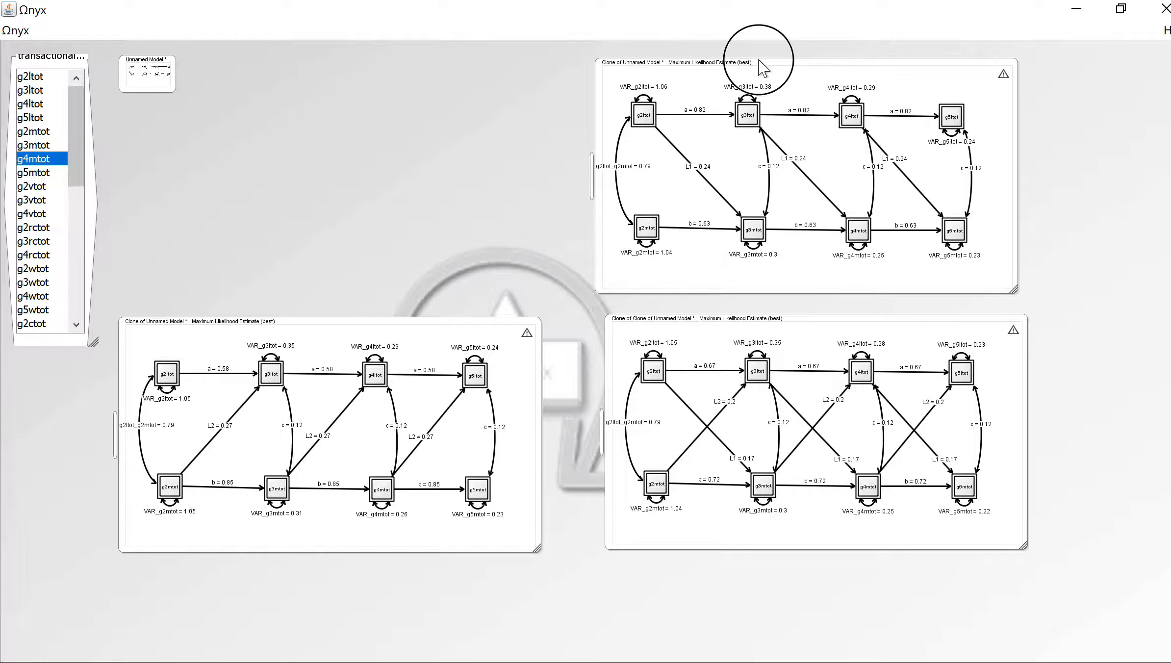
pyautogui.doubleClick(760, 64)
pyautogui.click(300, 321)
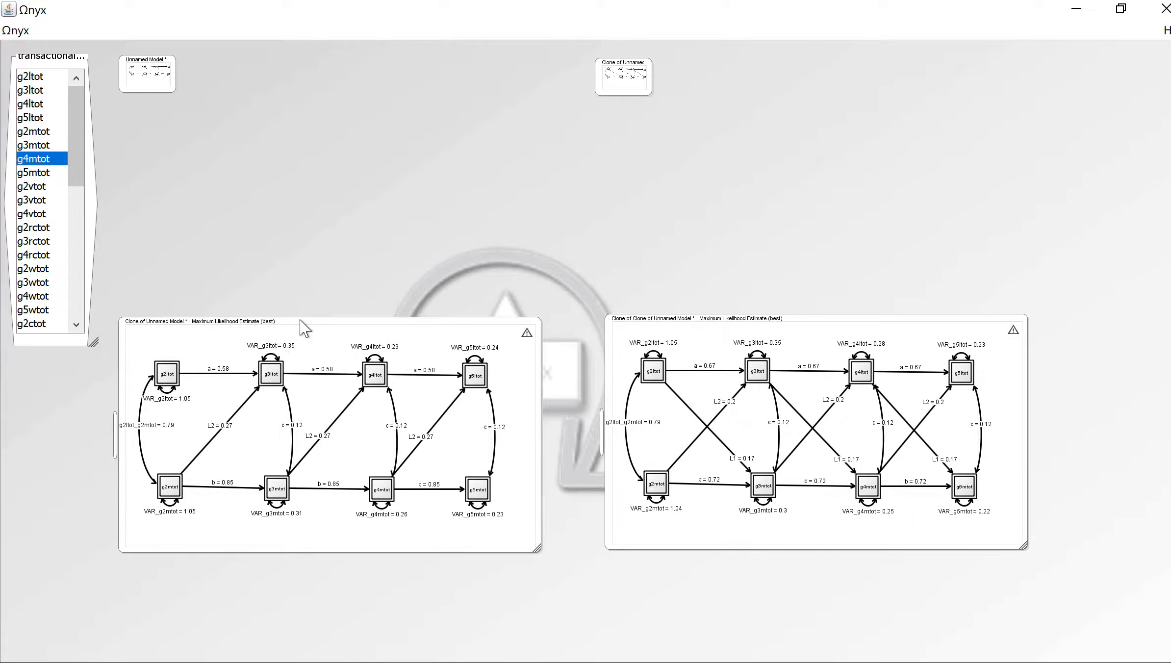
pyautogui.doubleClick(300, 321)
pyautogui.doubleClick(811, 319)
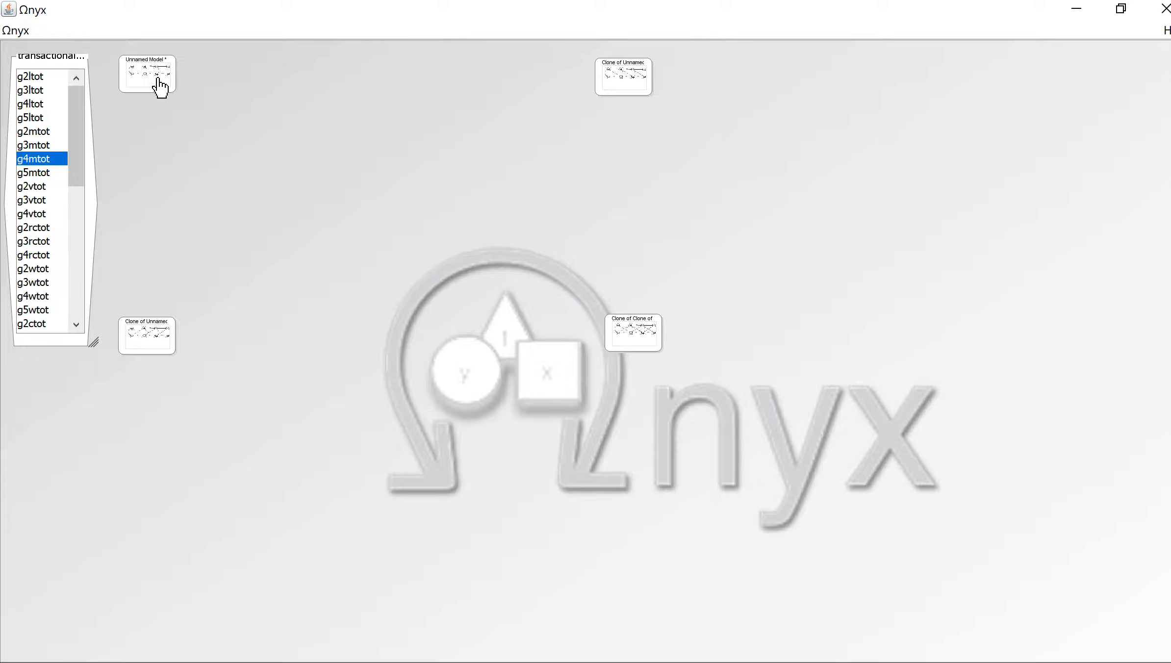
# Step: Link the minimized models for comparison: the original to the L1 and L2 clones, and each of those to the bidirectional clone
pyautogui.moveTo(160, 87)
pyautogui.mouseDown()
pyautogui.moveTo(501, 92)
pyautogui.moveTo(612, 72)
pyautogui.mouseUp()
pyautogui.moveTo(146, 84)
pyautogui.mouseDown()
pyautogui.moveTo(147, 330)
pyautogui.moveTo(557, 351)
pyautogui.moveTo(624, 341)
pyautogui.moveTo(630, 87)
pyautogui.mouseUp()
# Step: Check the comparison link between the original model and the L1 clone against the Lang-->Math (L1) results in the Excel table
pyautogui.press('super+Tab')
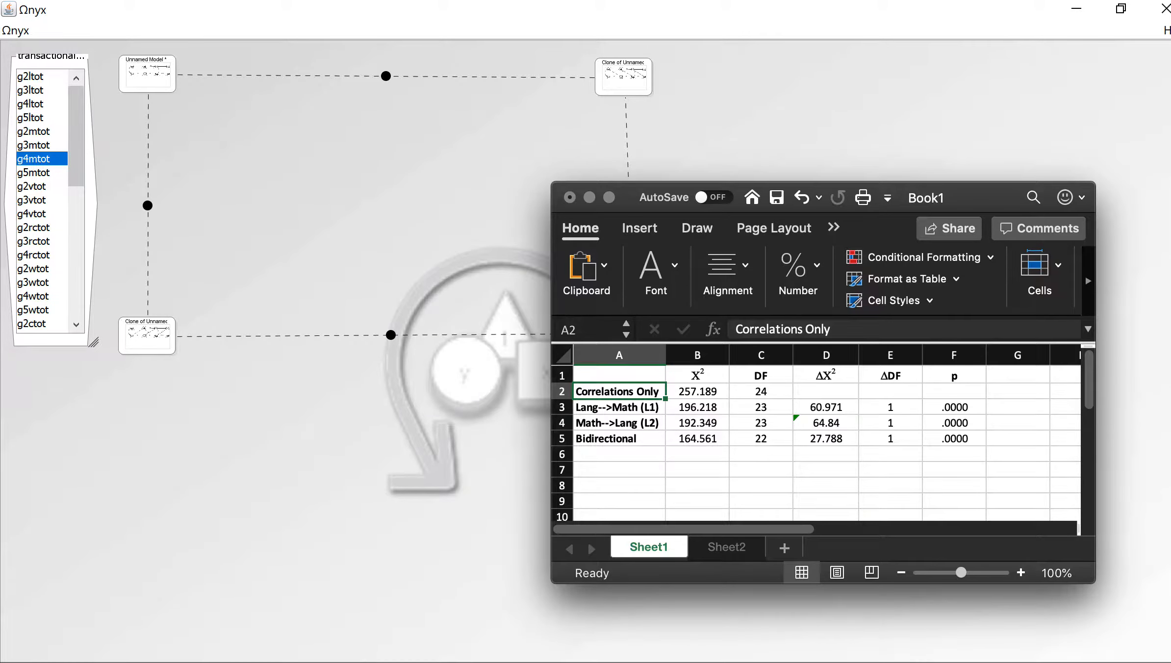
pyautogui.moveTo(968, 199)
pyautogui.mouseDown()
pyautogui.moveTo(991, 183)
pyautogui.moveTo(1032, 75)
pyautogui.moveTo(1102, 50)
pyautogui.mouseUp()
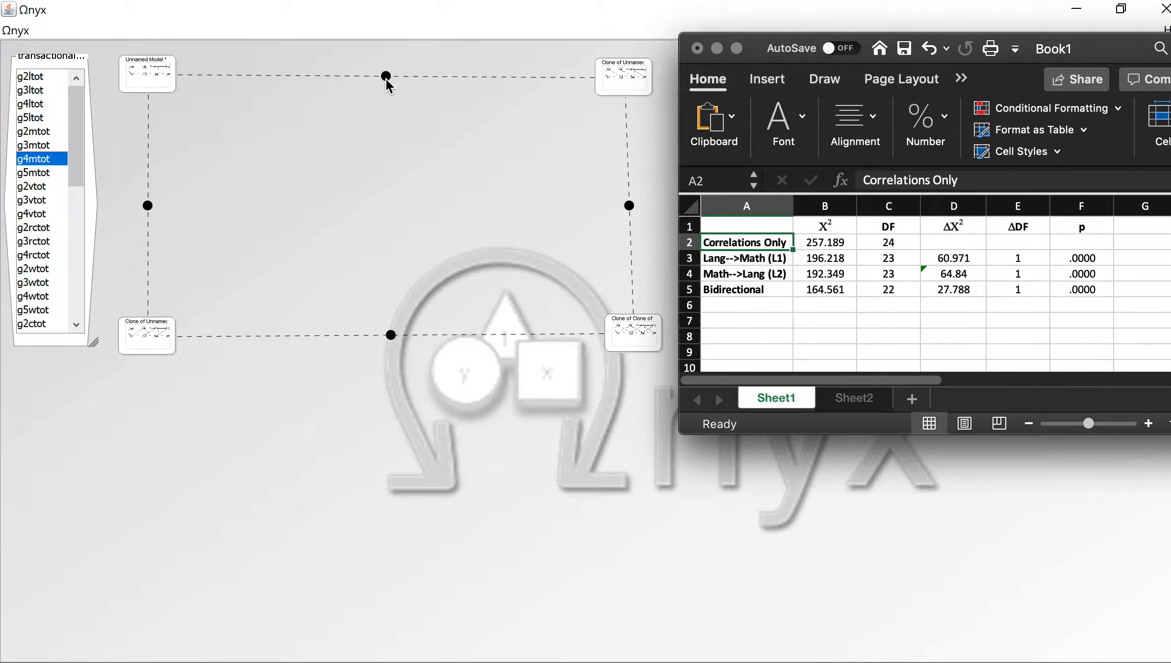
pyautogui.click(387, 78)
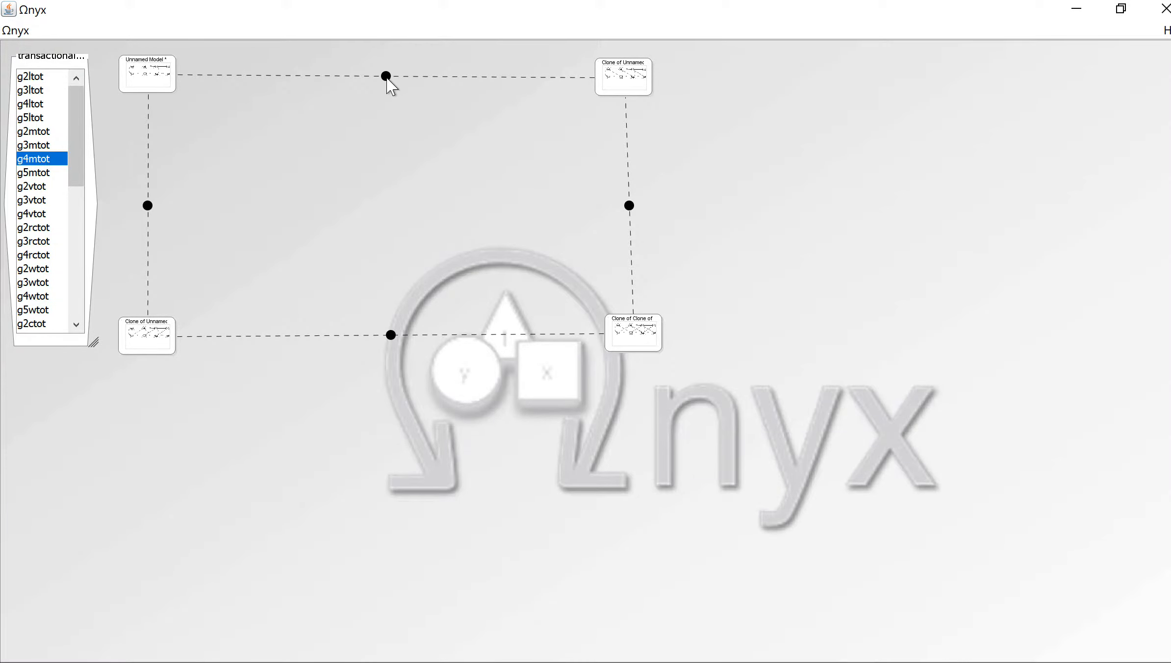
pyautogui.moveTo(387, 81)
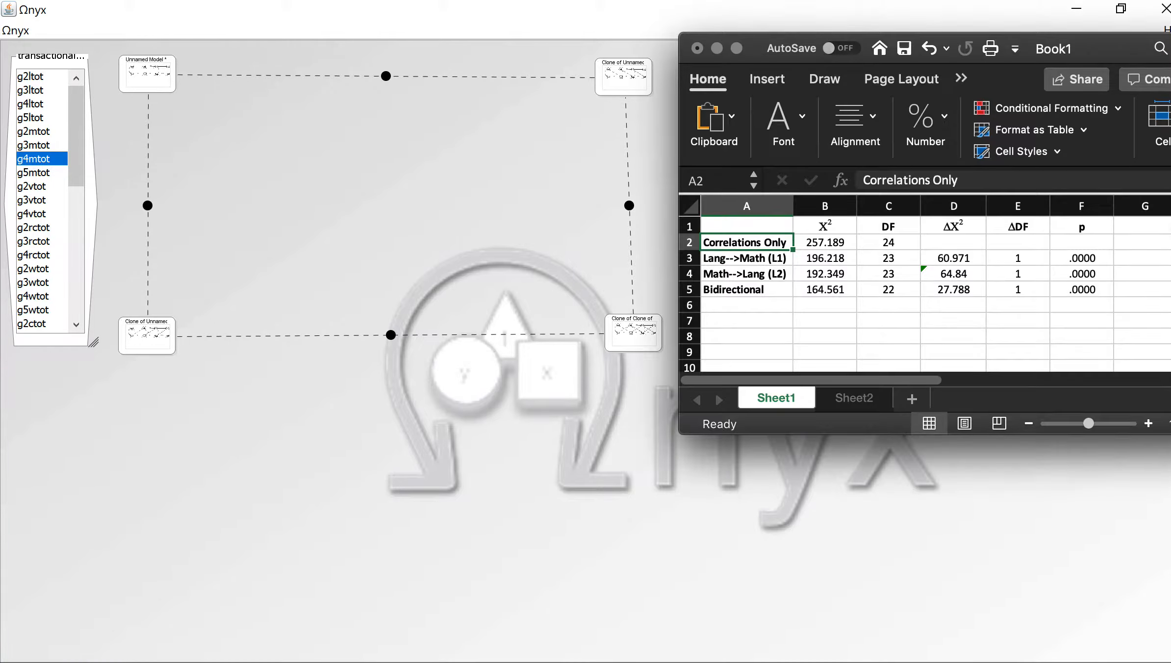
pyautogui.click(1088, 259)
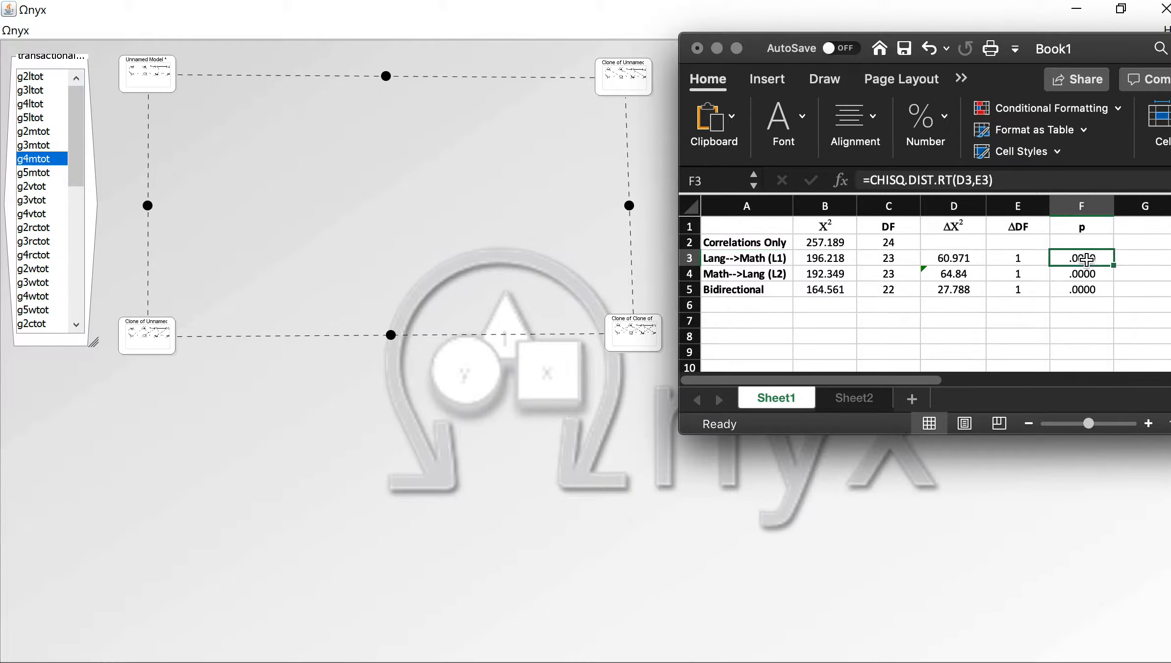
pyautogui.moveTo(1112, 51); pyautogui.dragTo(1170, 46)
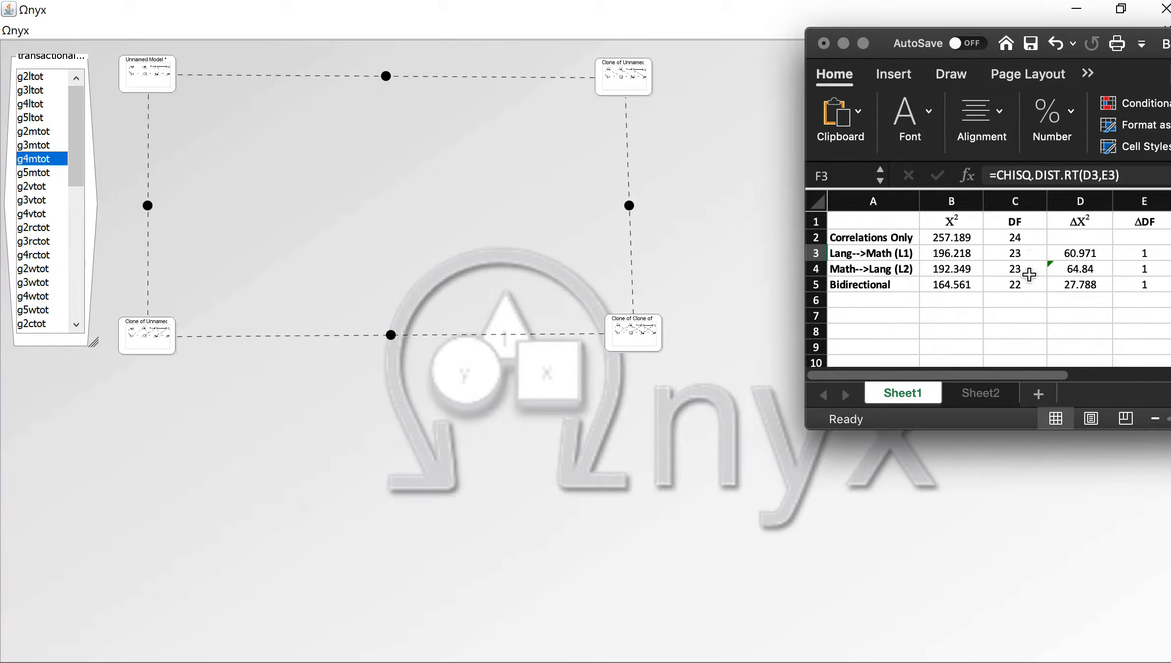
pyautogui.click(386, 77)
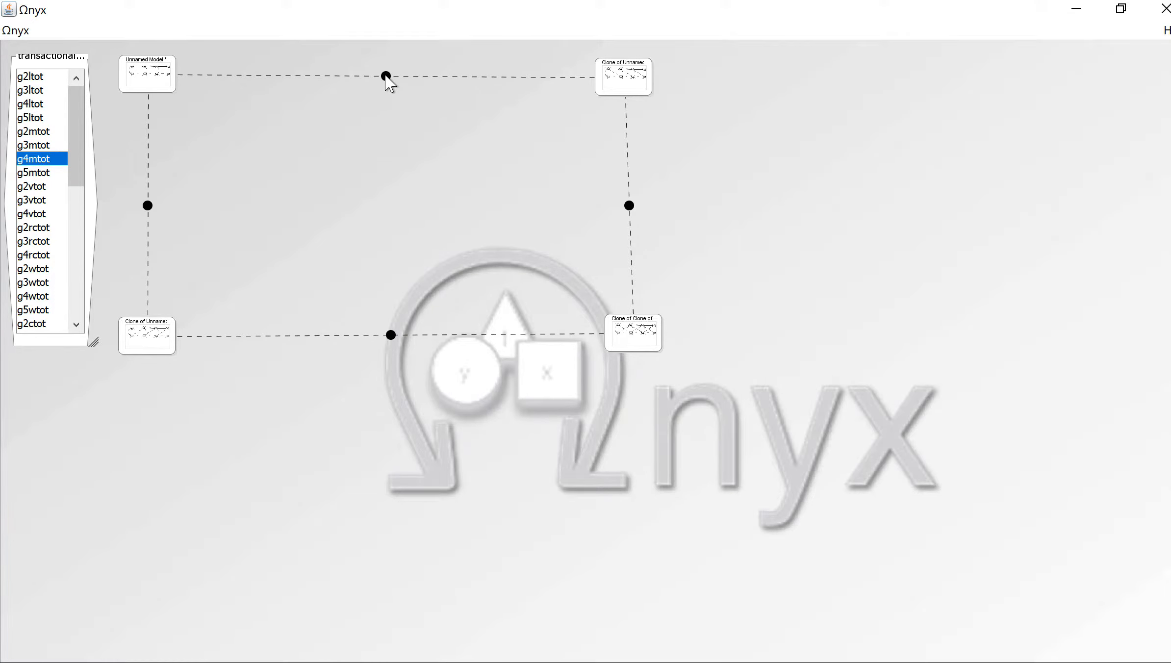
pyautogui.moveTo(386, 79)
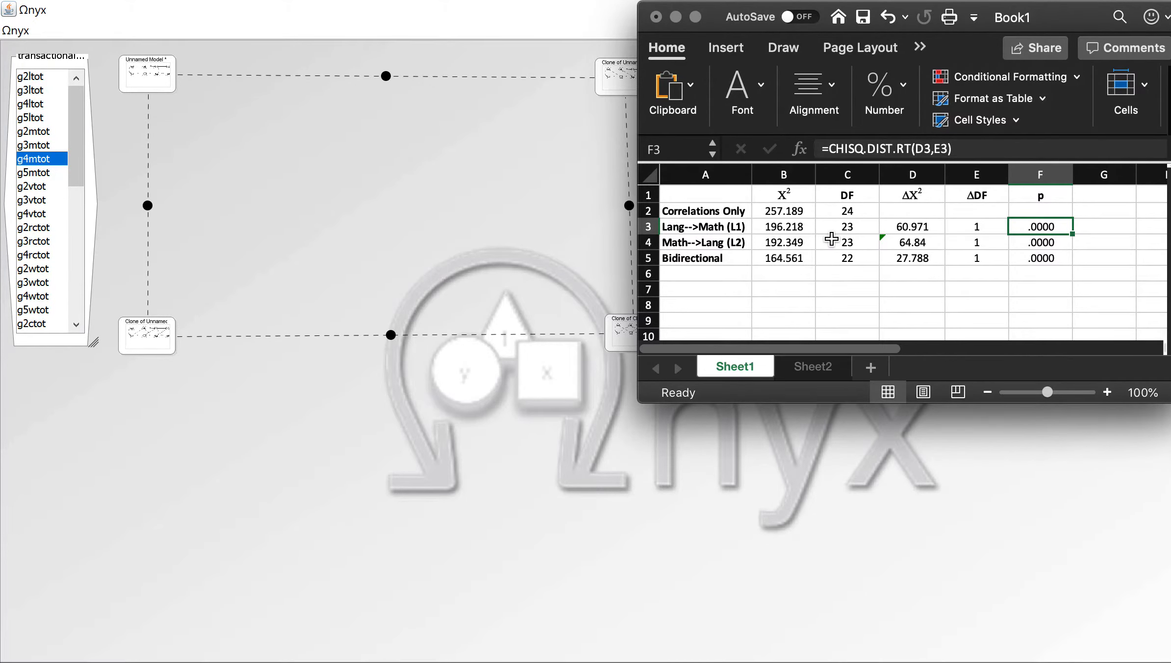
pyautogui.moveTo(724, 201); pyautogui.dragTo(1030, 260)
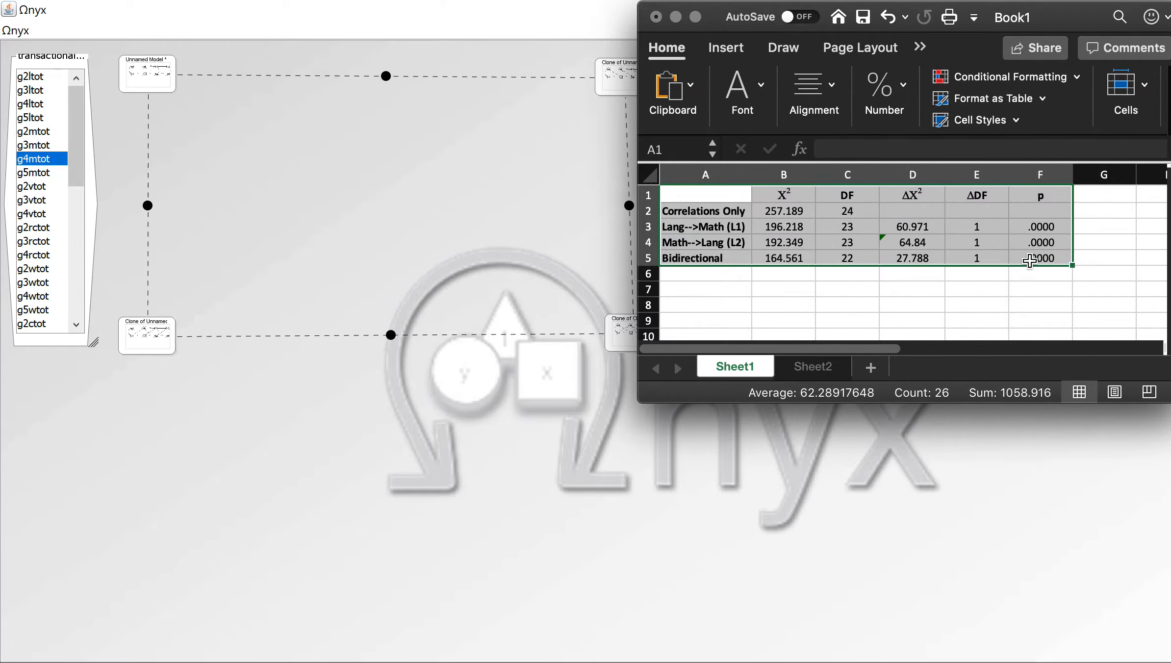